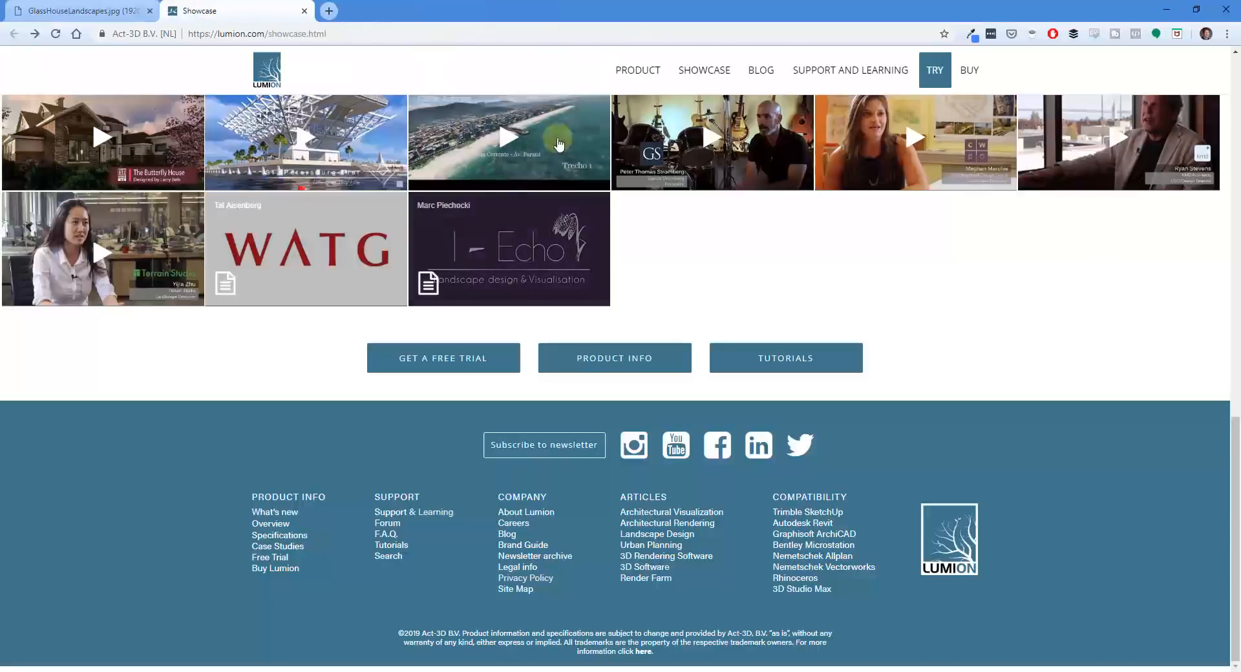
Browse the Lumion showcase gallery and view the GlassHouseLandscapes image as a render reference.
{"action": "scroll", "coordinate": [559, 143], "scroll_direction": "up", "scroll_amount": 14}
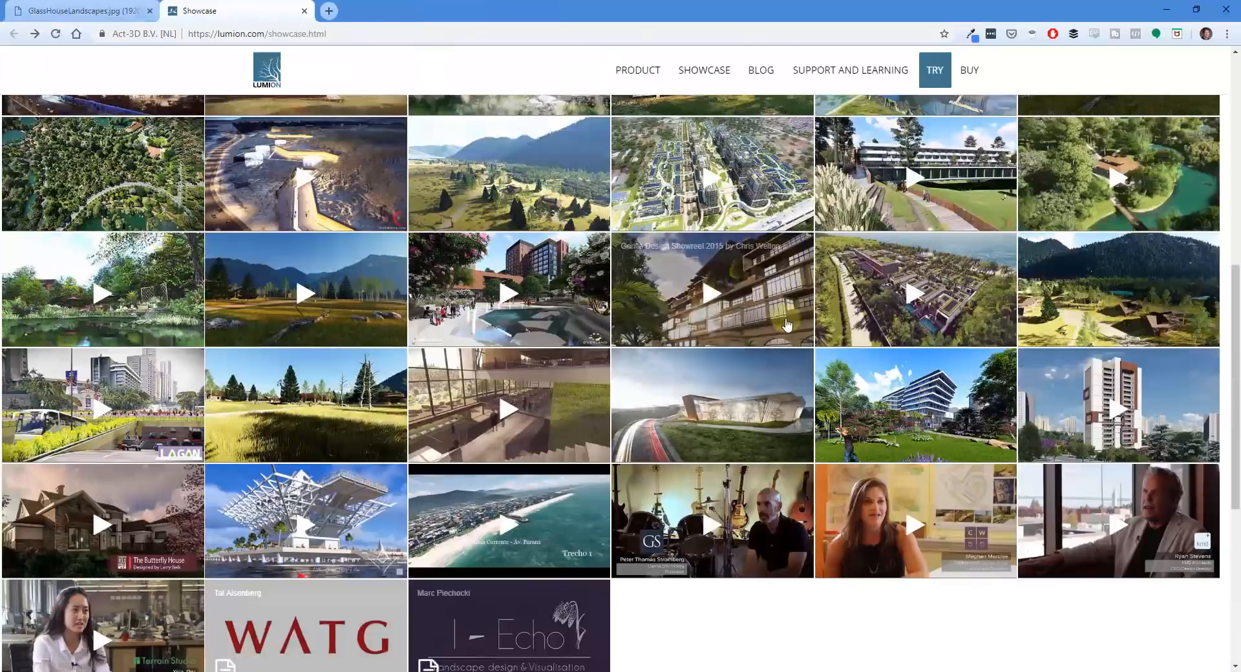
{"action": "scroll", "coordinate": [758, 268], "scroll_direction": "down", "scroll_amount": 3}
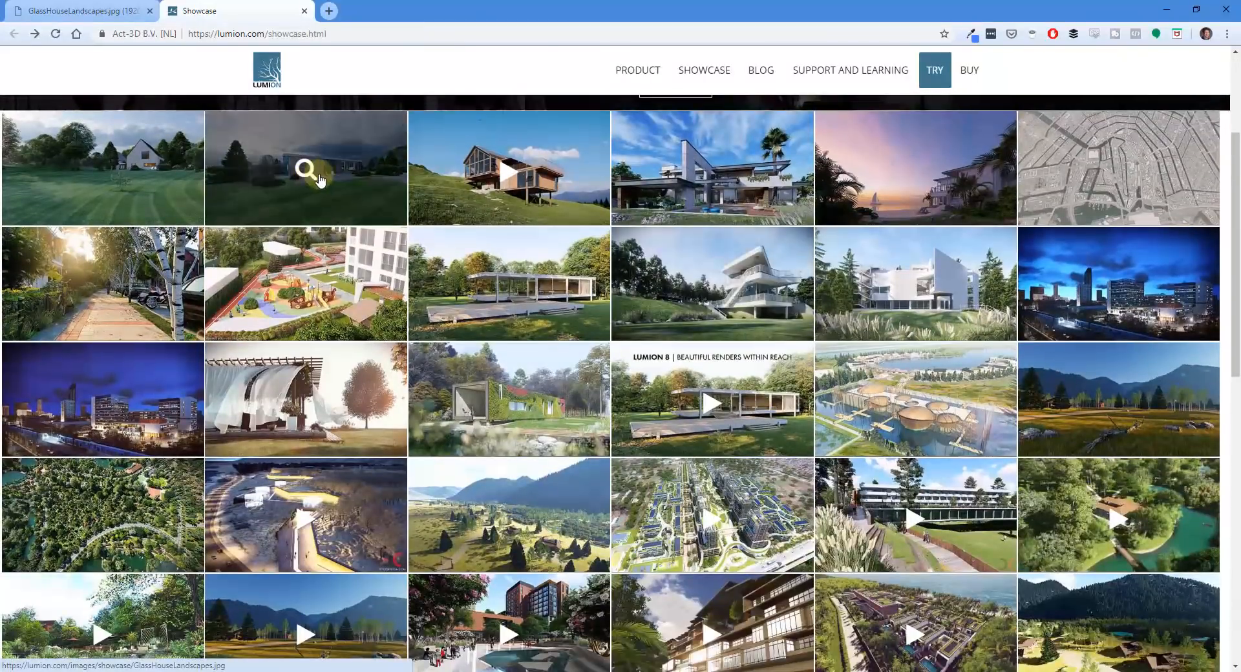
{"action": "left_click", "coordinate": [327, 182]}
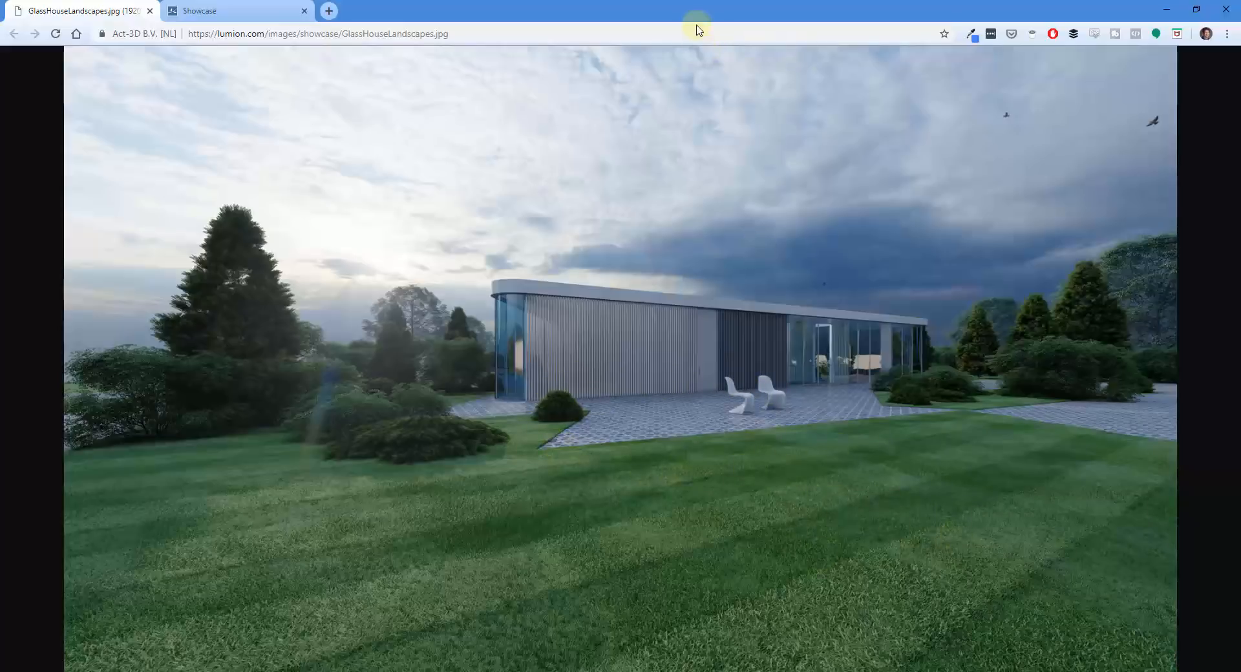
Switch to SketchUp and examine the art center model's page in 3D Warehouse.
{"action": "mouse_move", "coordinate": [687, 13]}
{"action": "left_mouse_down"}
{"action": "mouse_move", "coordinate": [768, 94]}
{"action": "mouse_move", "coordinate": [856, 155]}
{"action": "mouse_move", "coordinate": [931, 176]}
{"action": "mouse_move", "coordinate": [1240, 188]}
{"action": "left_mouse_up"}
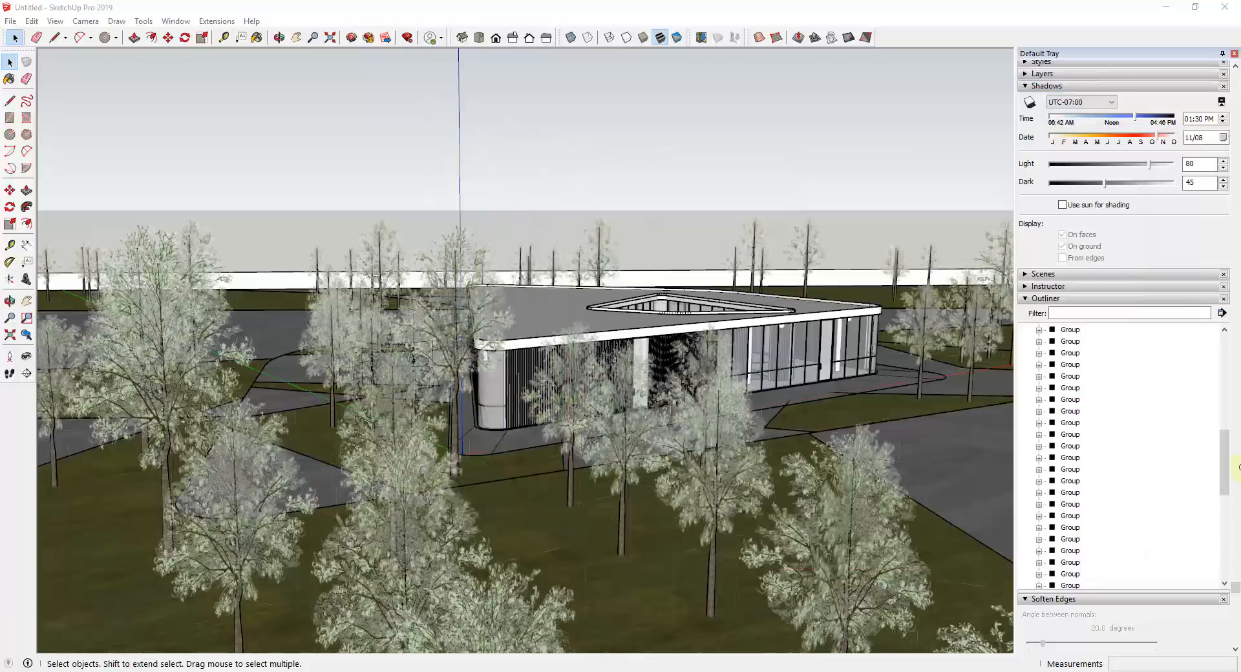
{"action": "left_click", "coordinate": [207, 24]}
{"action": "mouse_move", "coordinate": [181, 25]}
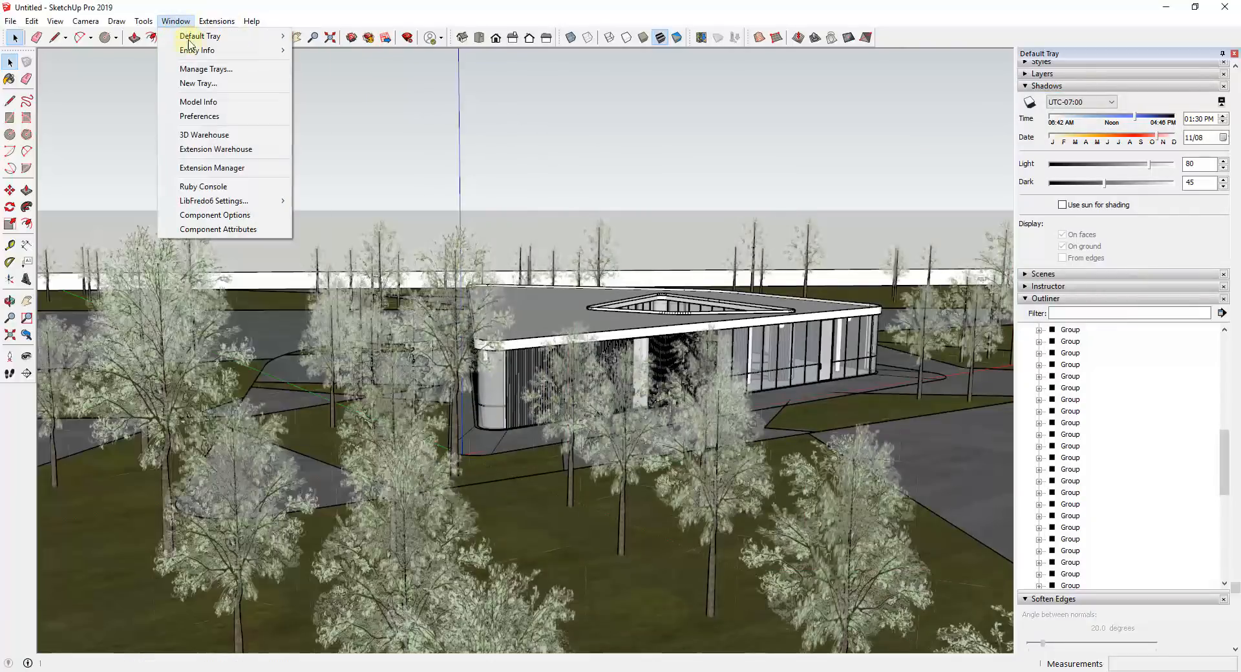
{"action": "left_click", "coordinate": [197, 134]}
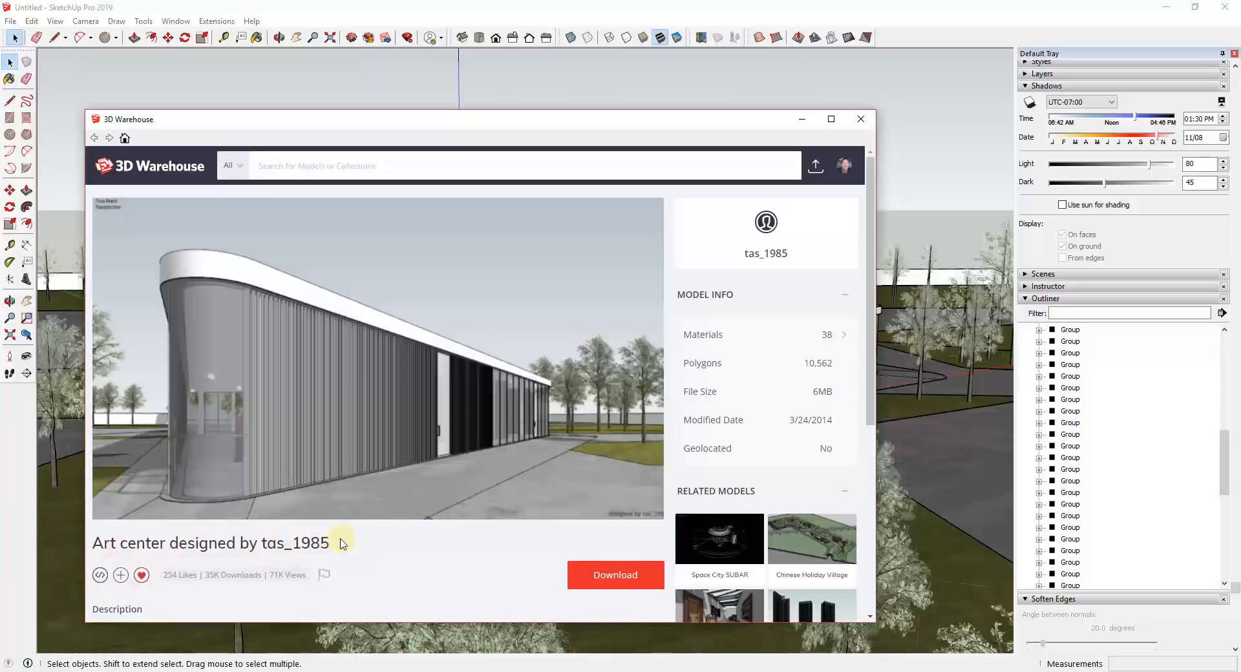
{"action": "scroll", "coordinate": [370, 497], "scroll_direction": "down", "scroll_amount": 1}
{"action": "scroll", "coordinate": [409, 431], "scroll_direction": "up", "scroll_amount": 1}
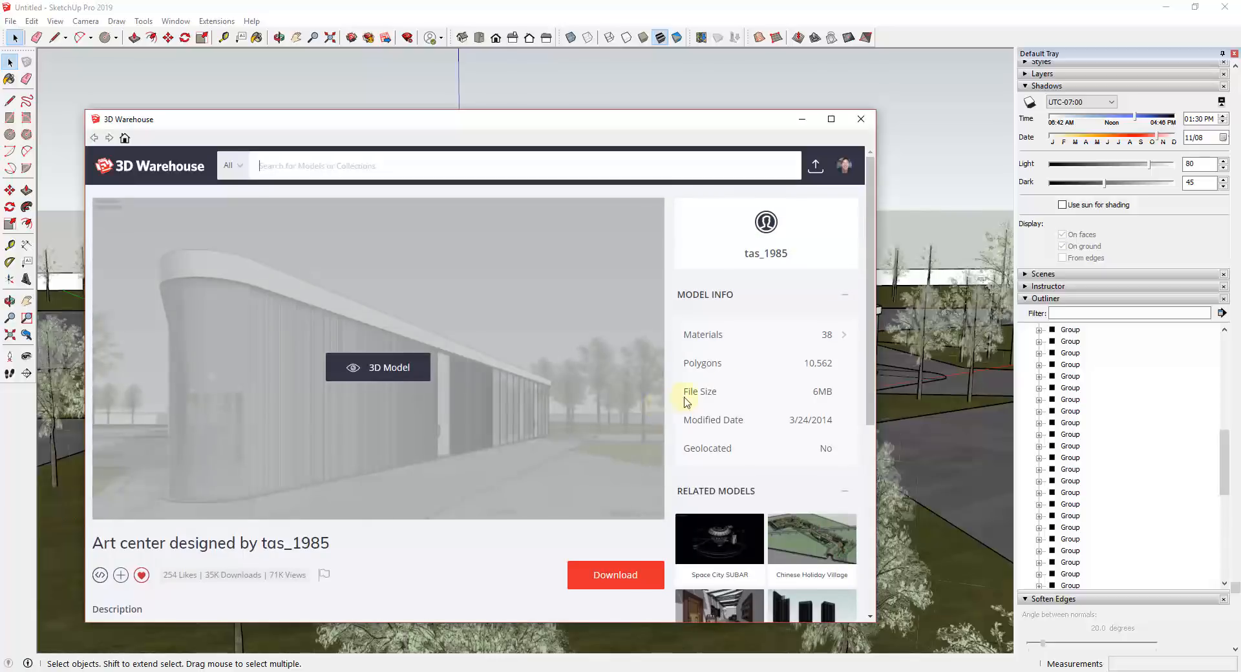
{"action": "scroll", "coordinate": [698, 395], "scroll_direction": "down", "scroll_amount": 5}
{"action": "scroll", "coordinate": [606, 421], "scroll_direction": "up", "scroll_amount": 5}
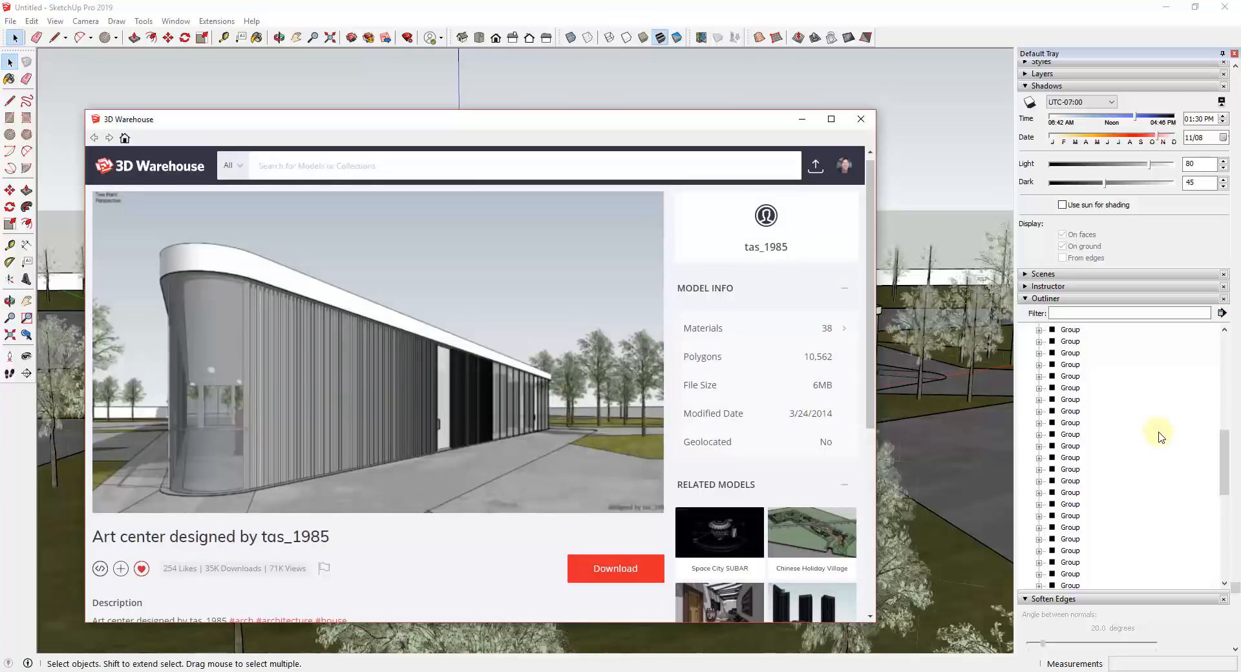
{"action": "mouse_move", "coordinate": [470, 384]}
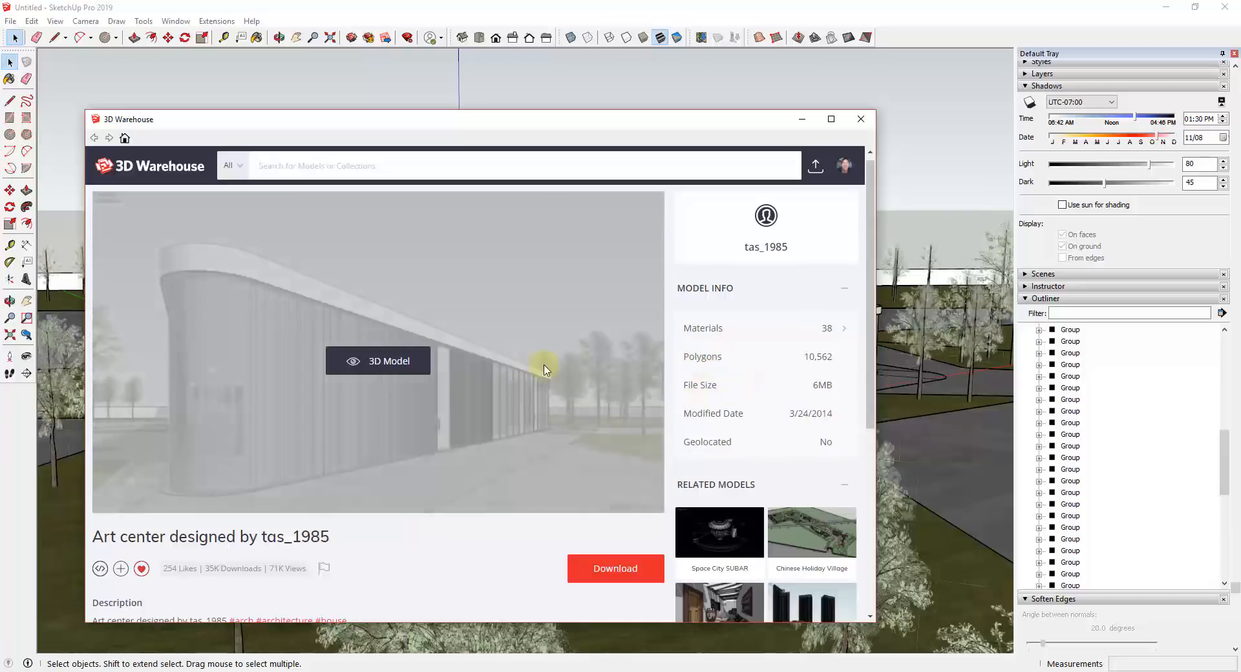
{"action": "left_click", "coordinate": [862, 119]}
Open the art center component for editing and select the perimeter wall group.
{"action": "middle_click_drag", "start_coordinate": [736, 333], "coordinate": [743, 375]}
{"action": "scroll", "coordinate": [743, 376], "scroll_direction": "down", "scroll_amount": 15}
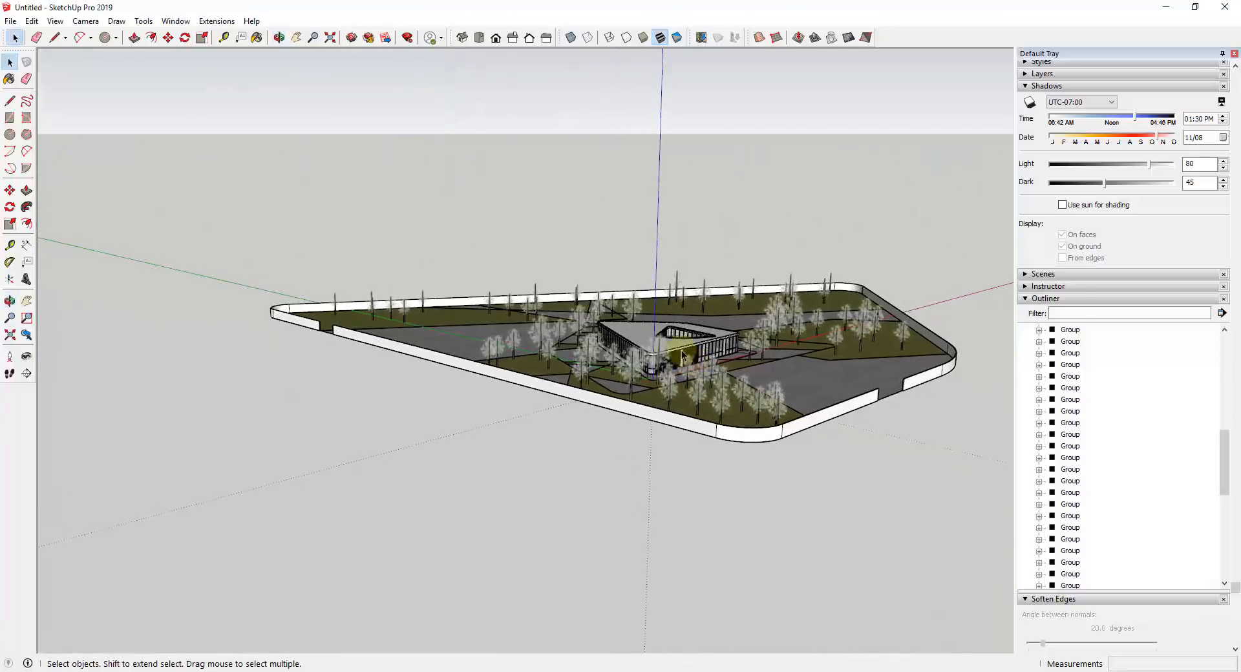
{"action": "left_click", "coordinate": [765, 352]}
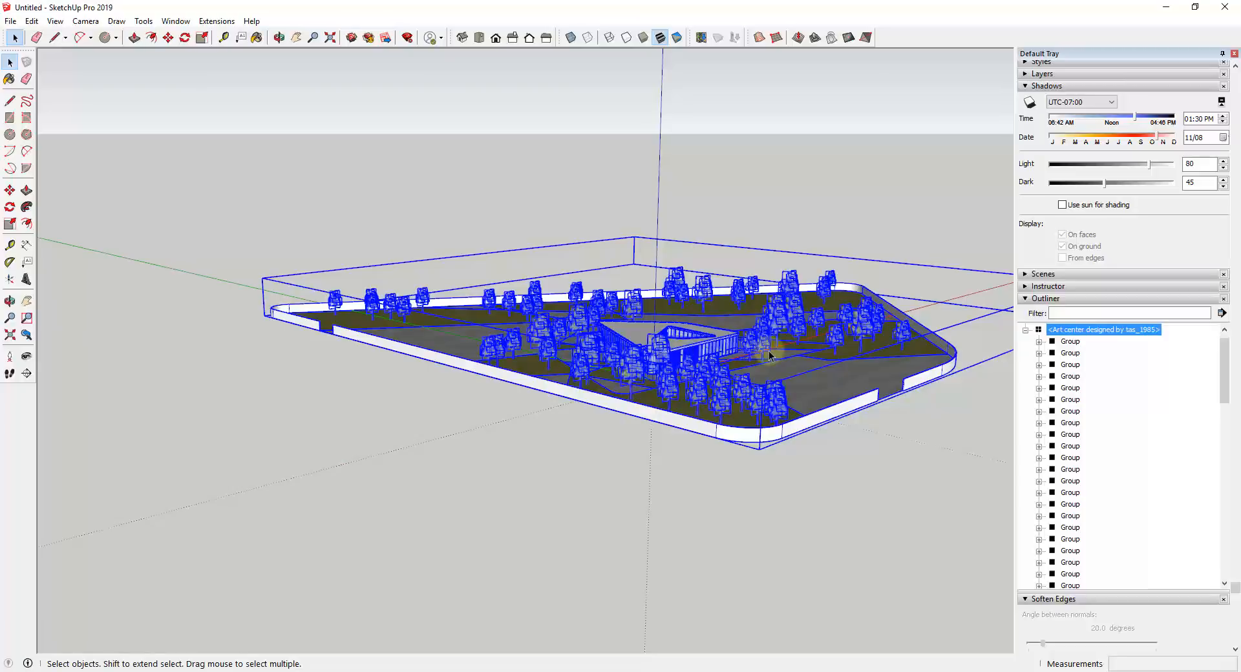
{"action": "middle_click_drag", "start_coordinate": [765, 351], "coordinate": [766, 351]}
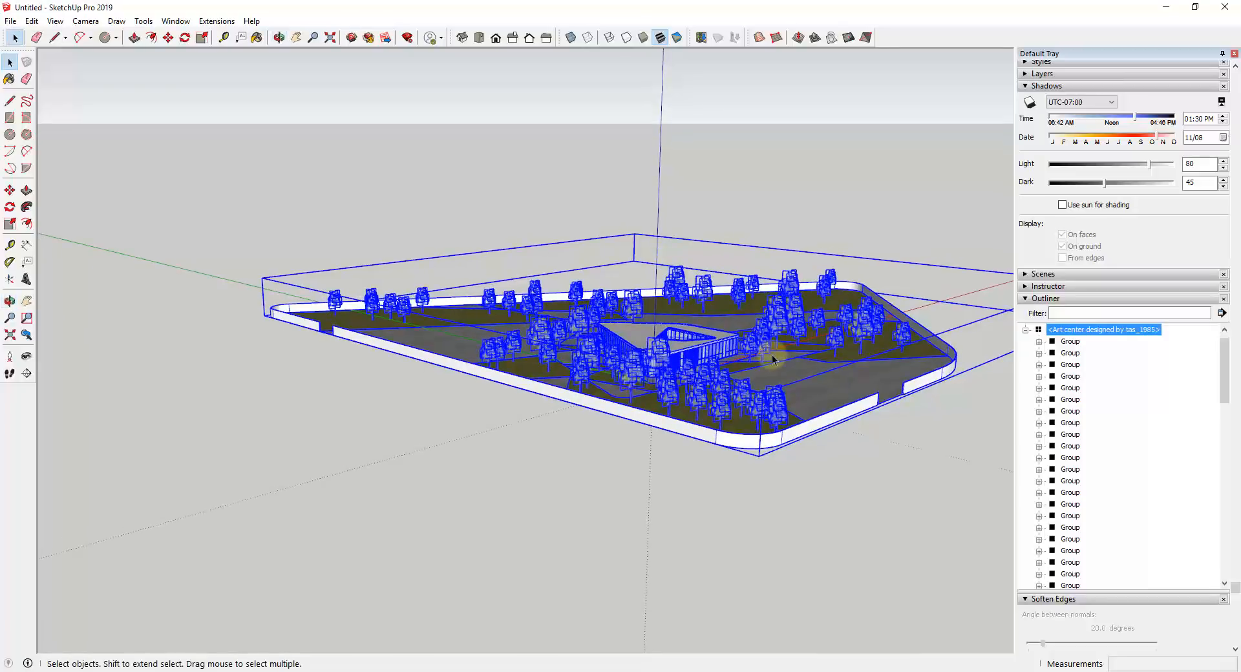
{"action": "middle_click", "coordinate": [739, 360]}
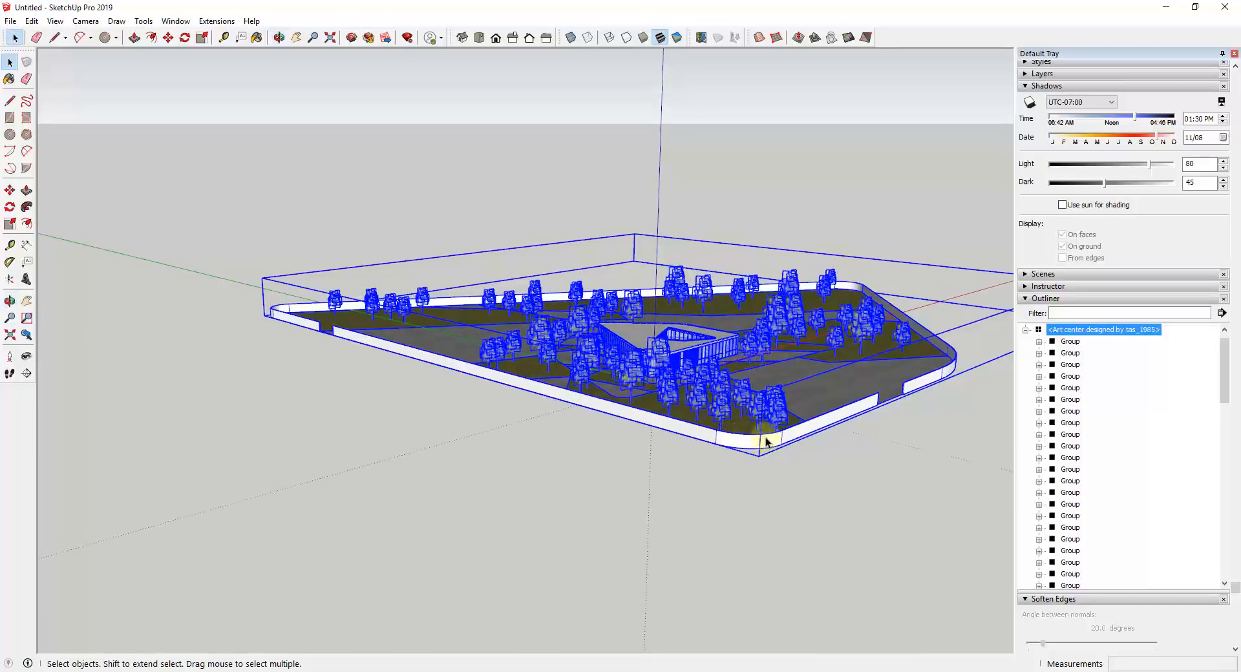
{"action": "double_click", "coordinate": [795, 436]}
{"action": "left_click", "coordinate": [807, 432]}
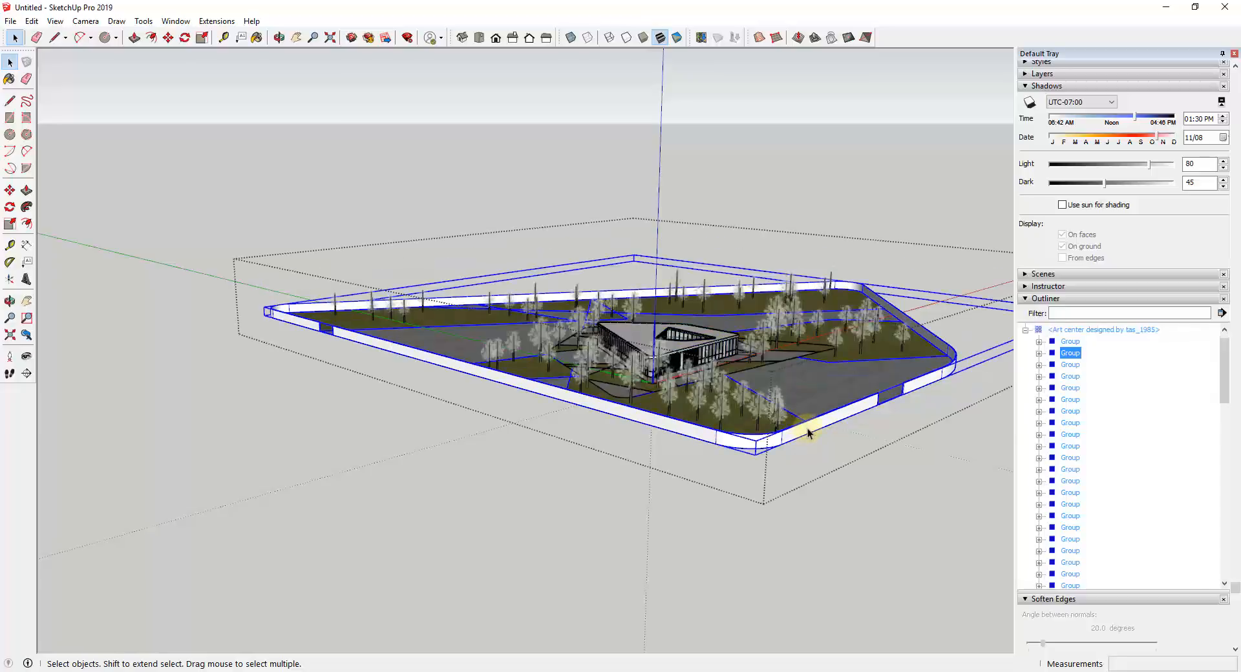
Delete the dense cluster of tree groups at the front corner of the site.
{"action": "middle_click_drag", "start_coordinate": [722, 387], "coordinate": [823, 360]}
{"action": "left_click", "coordinate": [622, 387]}
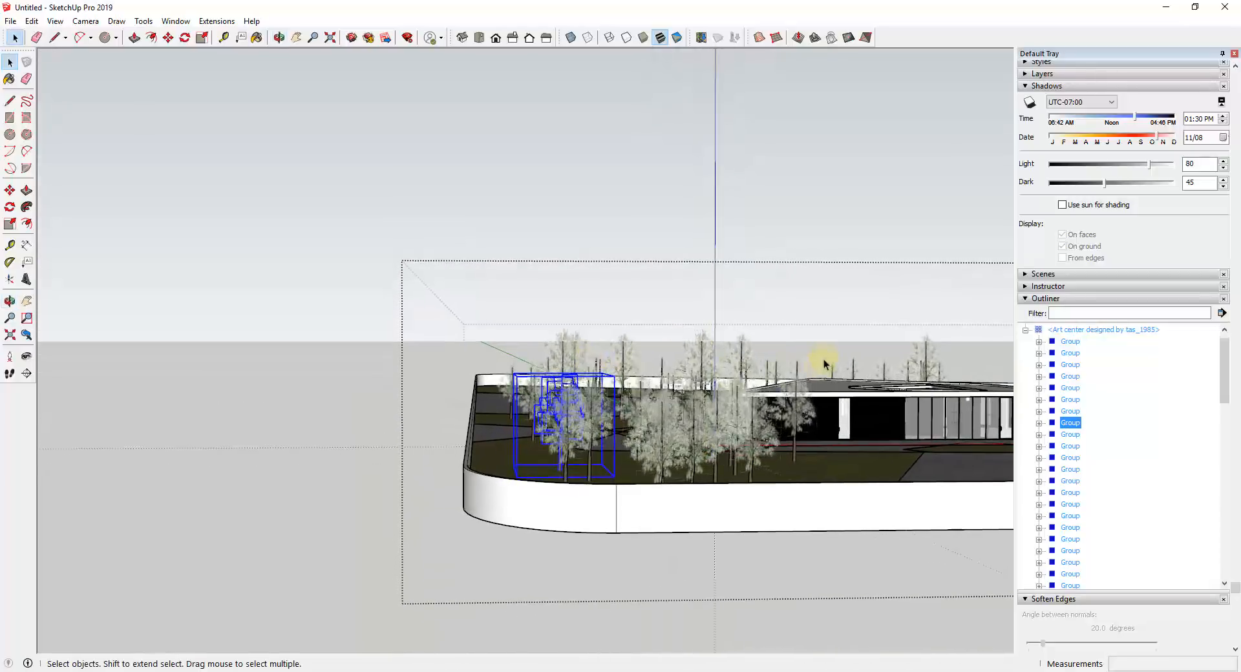
{"action": "scroll", "coordinate": [762, 360], "scroll_direction": "up", "scroll_amount": 5}
{"action": "scroll", "coordinate": [737, 325], "scroll_direction": "down", "scroll_amount": 4}
{"action": "middle_click_drag", "start_coordinate": [728, 340], "coordinate": [675, 297]}
{"action": "left_click_drag", "start_coordinate": [430, 348], "coordinate": [405, 343]}
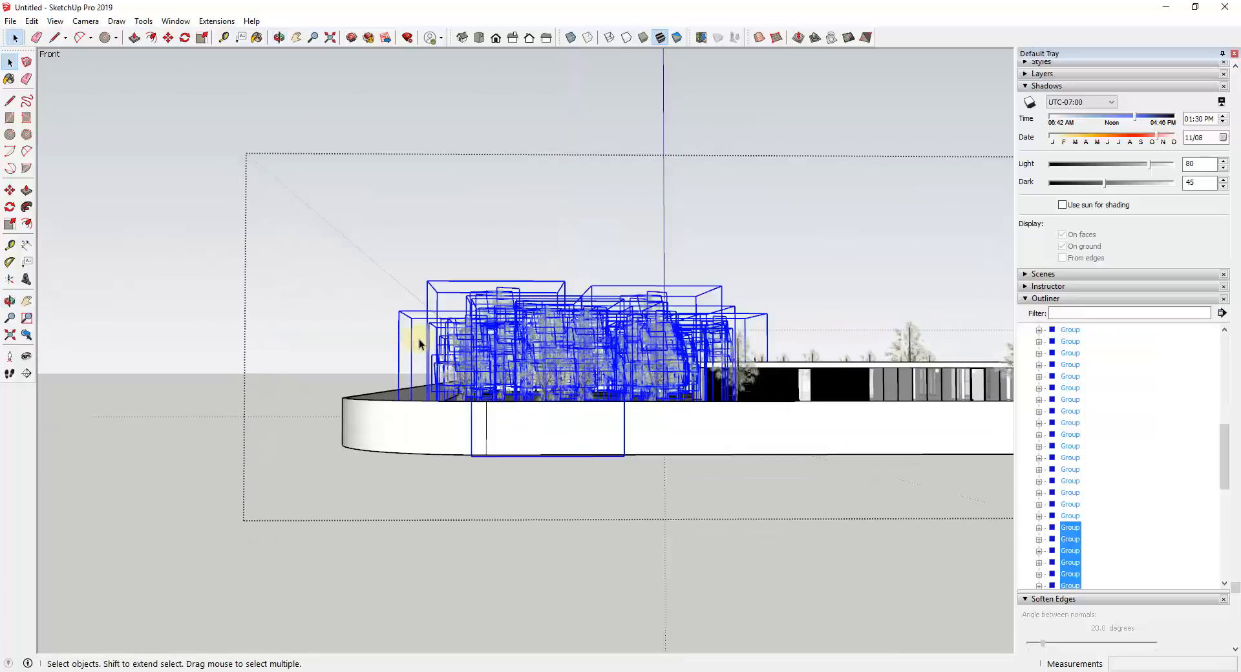
{"action": "key", "text": "Delete"}
Delete the small group of trees standing on the lawn beside the site's side wall.
{"action": "middle_click_drag", "start_coordinate": [540, 344], "coordinate": [564, 374]}
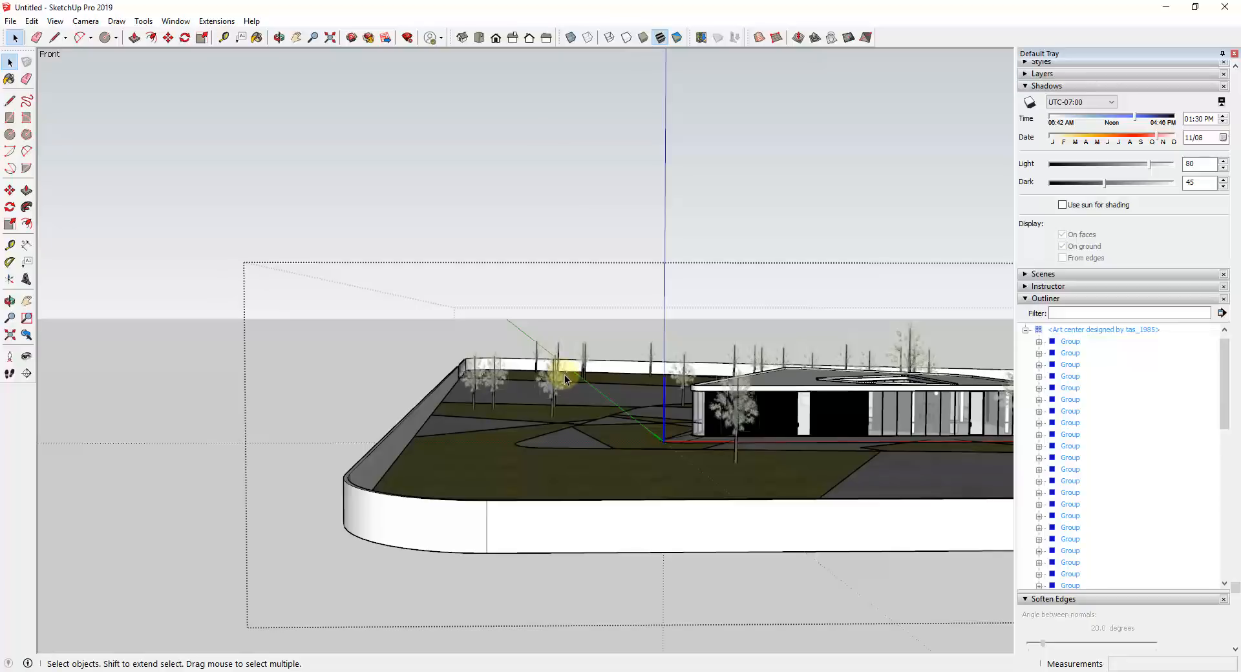
{"action": "left_click", "coordinate": [553, 381]}
{"action": "left_click", "coordinate": [498, 381], "text": "ctrl"}
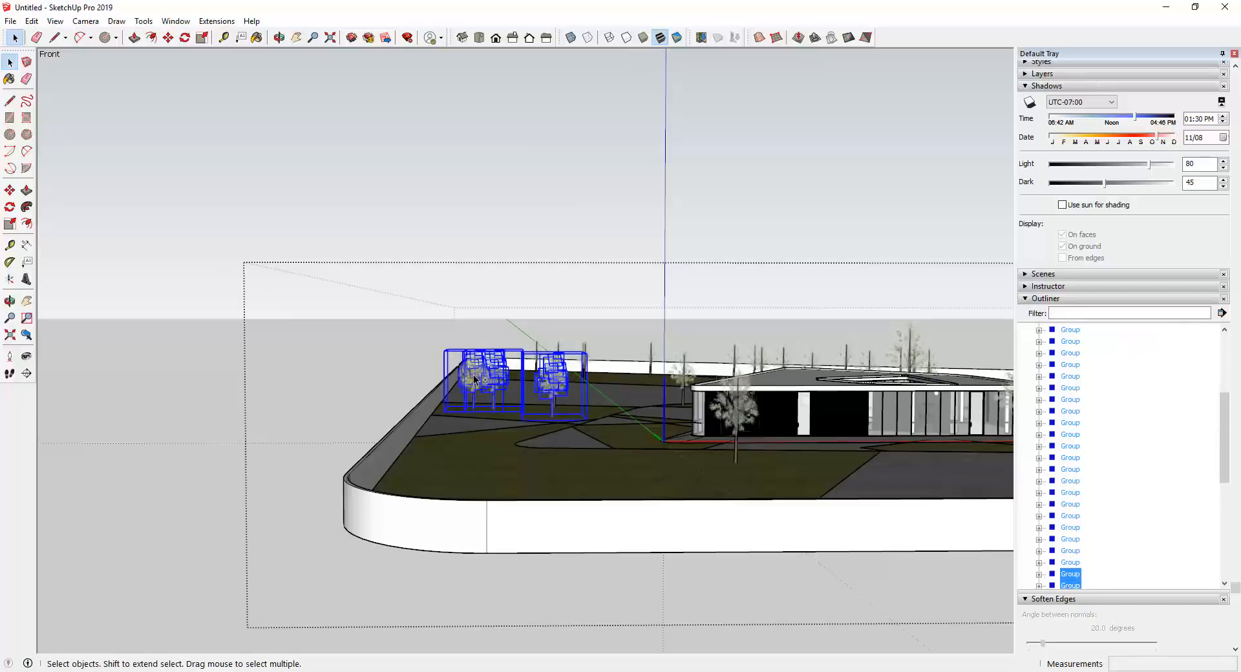
{"action": "key", "text": "Delete"}
{"action": "middle_click_drag", "start_coordinate": [496, 380], "coordinate": [557, 392]}
{"action": "left_click", "coordinate": [558, 379]}
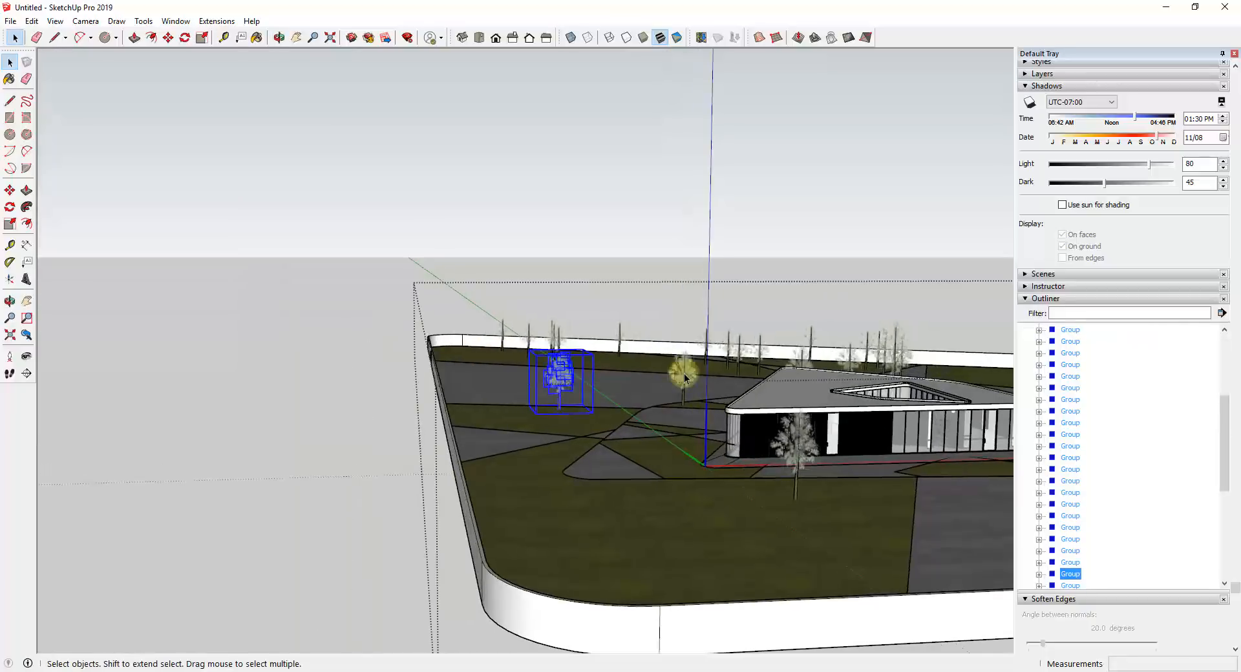
{"action": "left_click", "coordinate": [682, 372], "text": "shift"}
{"action": "middle_click_drag", "start_coordinate": [603, 355], "coordinate": [555, 339]}
{"action": "double_click", "coordinate": [549, 316]}
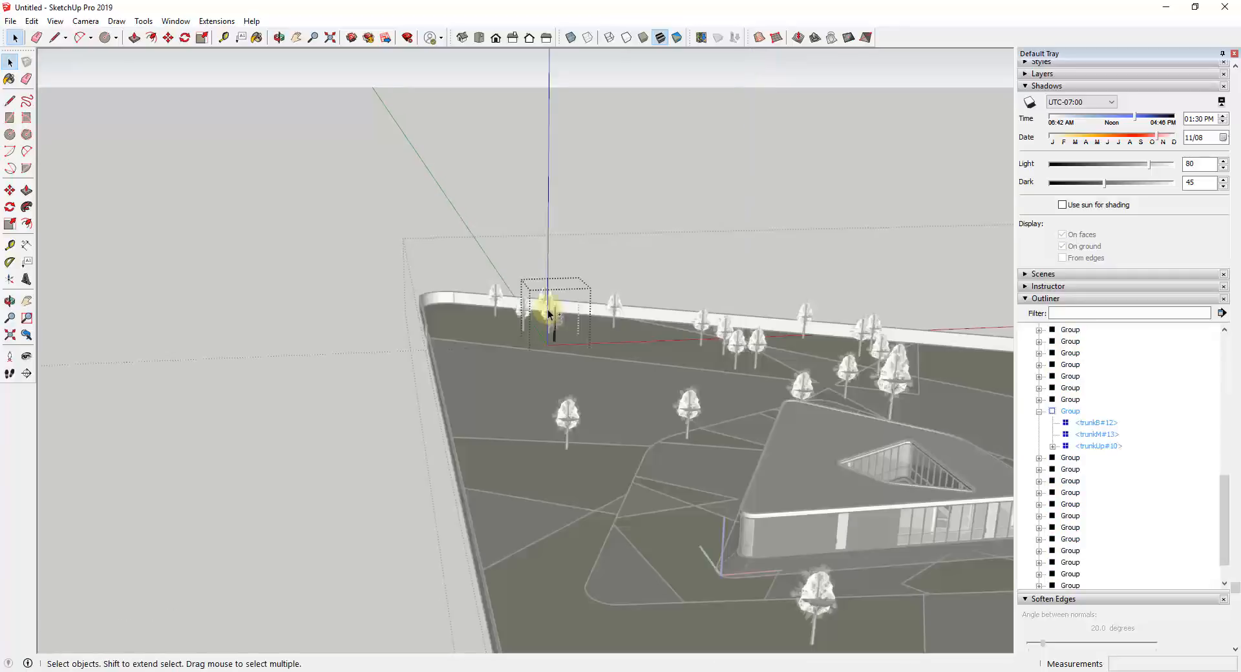
{"action": "left_click", "coordinate": [1068, 383]}
{"action": "key", "text": "Escape"}
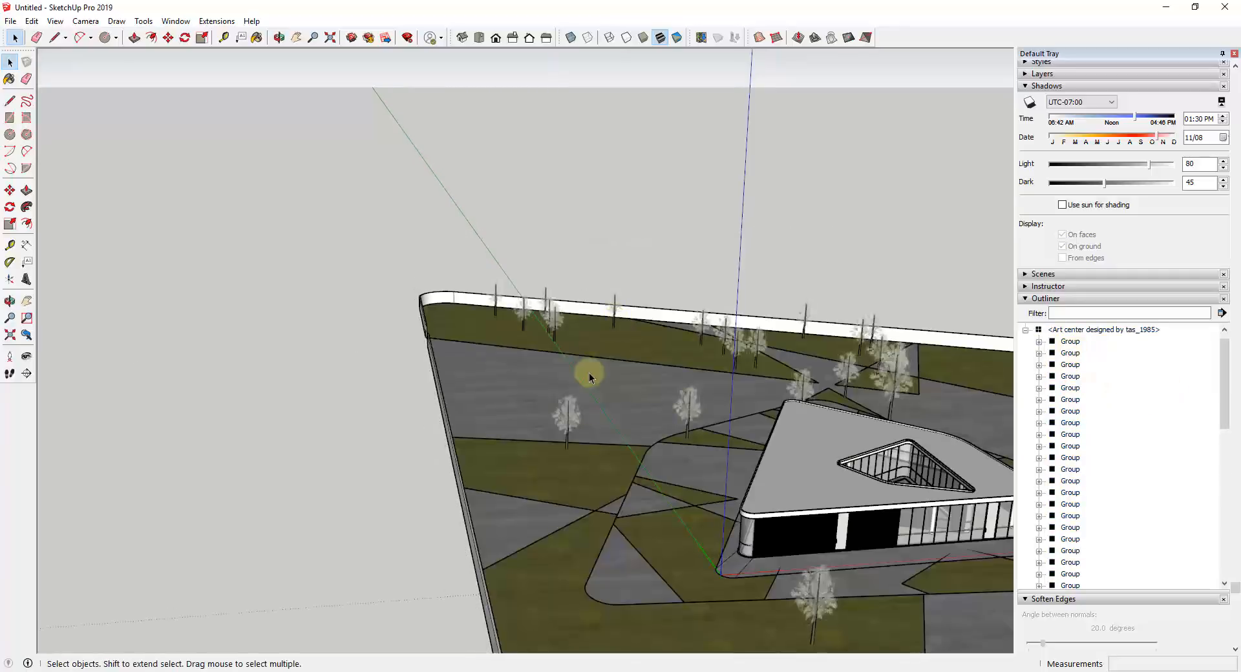
Reopen the art center component, select a tree beside the building and bring up its entity info.
{"action": "left_click", "coordinate": [692, 402]}
{"action": "scroll", "coordinate": [1162, 255], "scroll_direction": "up", "scroll_amount": 4}
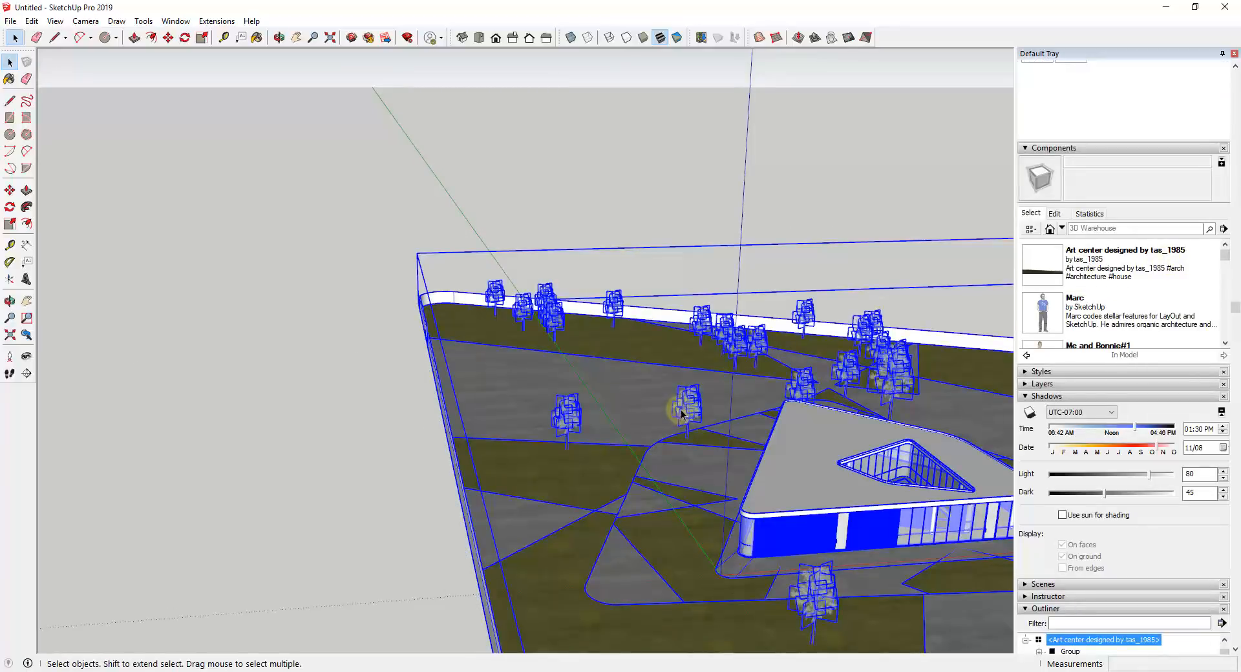
{"action": "double_click", "coordinate": [682, 414]}
{"action": "left_click", "coordinate": [684, 410]}
{"action": "scroll", "coordinate": [1162, 258], "scroll_direction": "up", "scroll_amount": 4}
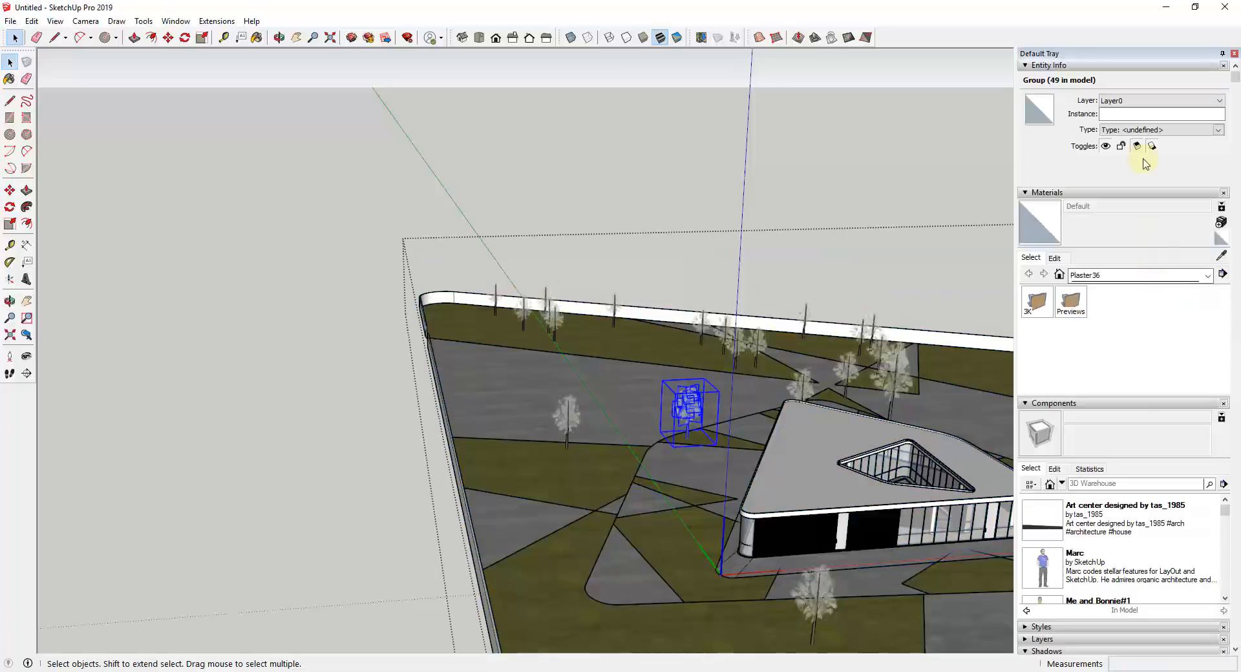
Add the other trees beside the building and along the rear wall to the selection and delete them.
{"action": "middle_click_drag", "start_coordinate": [762, 360], "coordinate": [519, 345]}
{"action": "left_click", "coordinate": [518, 345], "text": "ctrl"}
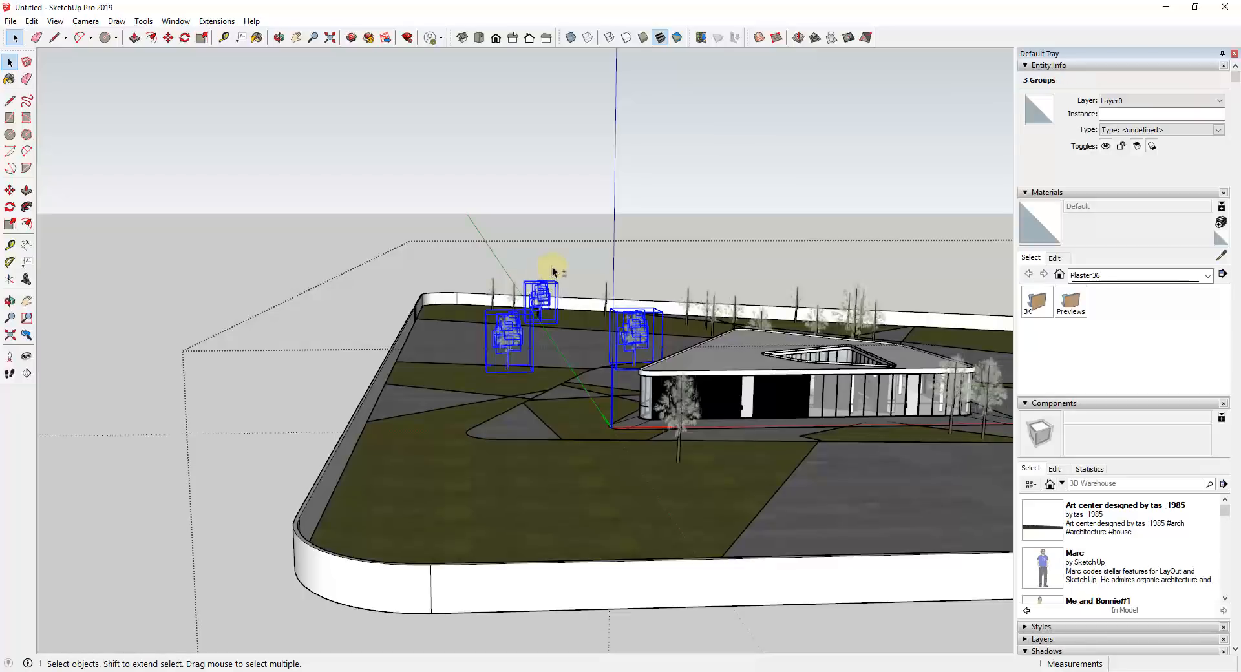
{"action": "left_click_drag", "start_coordinate": [468, 288], "coordinate": [470, 289], "text": "ctrl"}
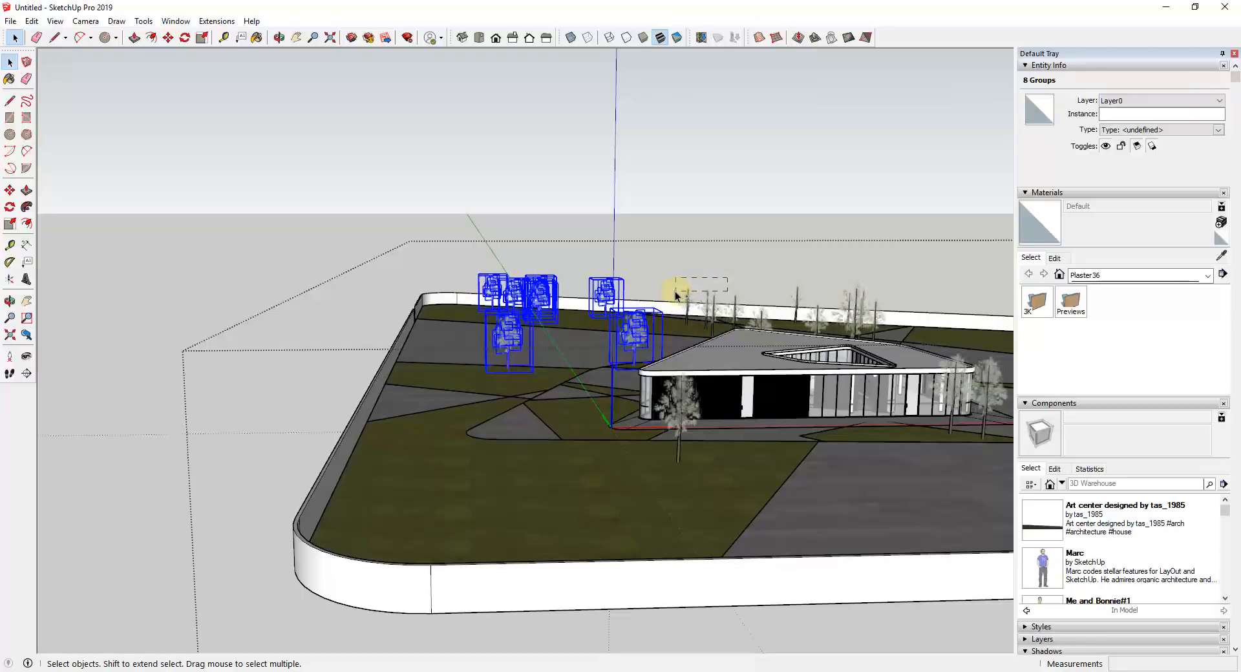
{"action": "left_click_drag", "start_coordinate": [670, 295], "coordinate": [671, 294], "text": "ctrl"}
{"action": "key", "text": "Delete"}
Delete the remaining trees around the building.
{"action": "middle_click_drag", "start_coordinate": [714, 288], "coordinate": [784, 318]}
{"action": "left_click", "coordinate": [748, 469]}
{"action": "key", "text": "Delete"}
{"action": "middle_click_drag", "start_coordinate": [761, 434], "coordinate": [470, 336]}
{"action": "left_click", "coordinate": [573, 341]}
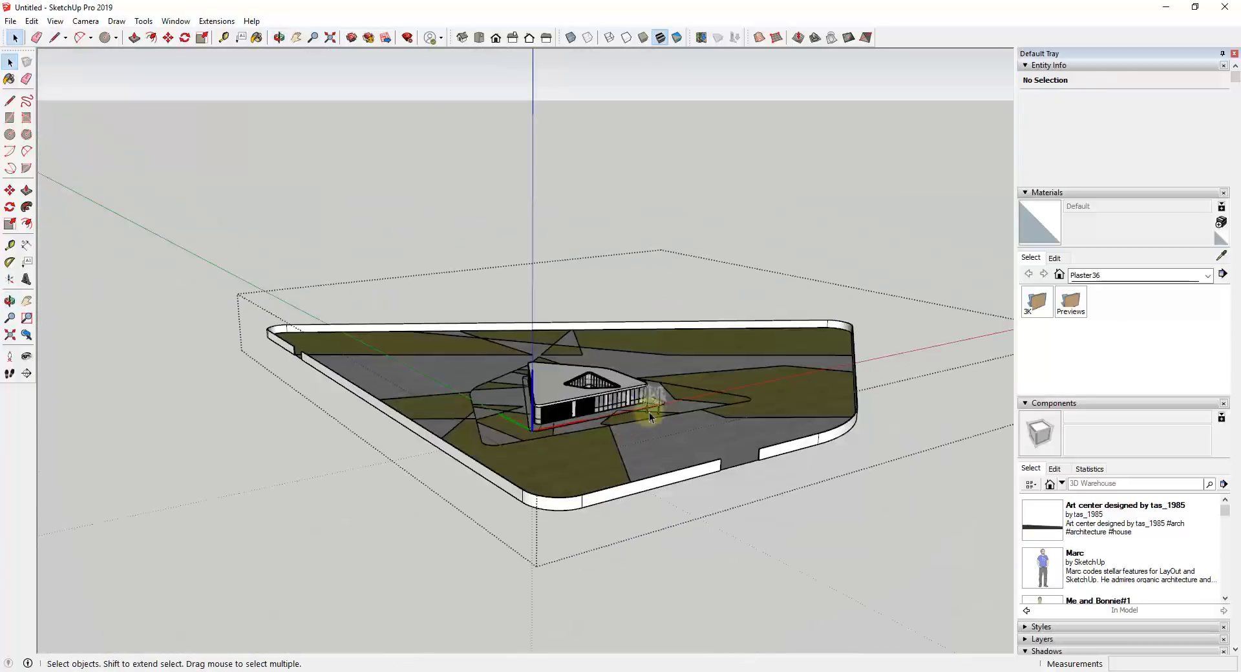
Open the site group, delete all of the perimeter wall geometry, and exit group and component editing.
{"action": "middle_click_drag", "start_coordinate": [544, 481], "coordinate": [560, 499]}
{"action": "triple_click", "coordinate": [557, 498]}
{"action": "left_click", "coordinate": [618, 499]}
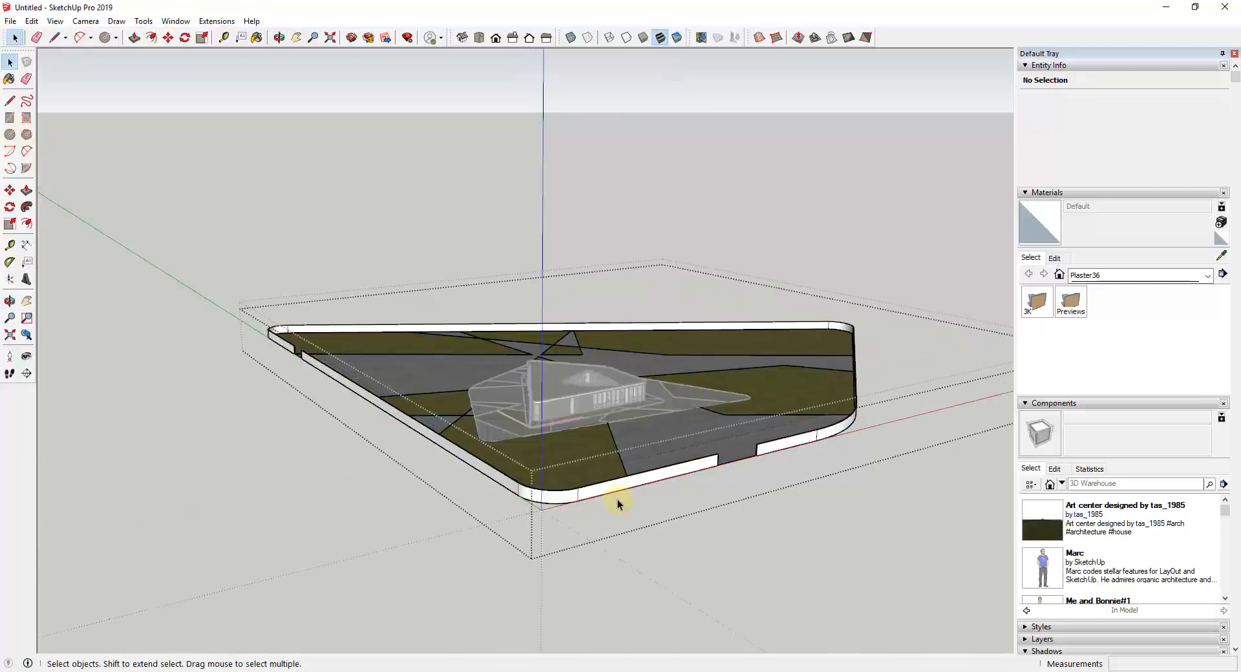
{"action": "triple_click", "coordinate": [599, 488]}
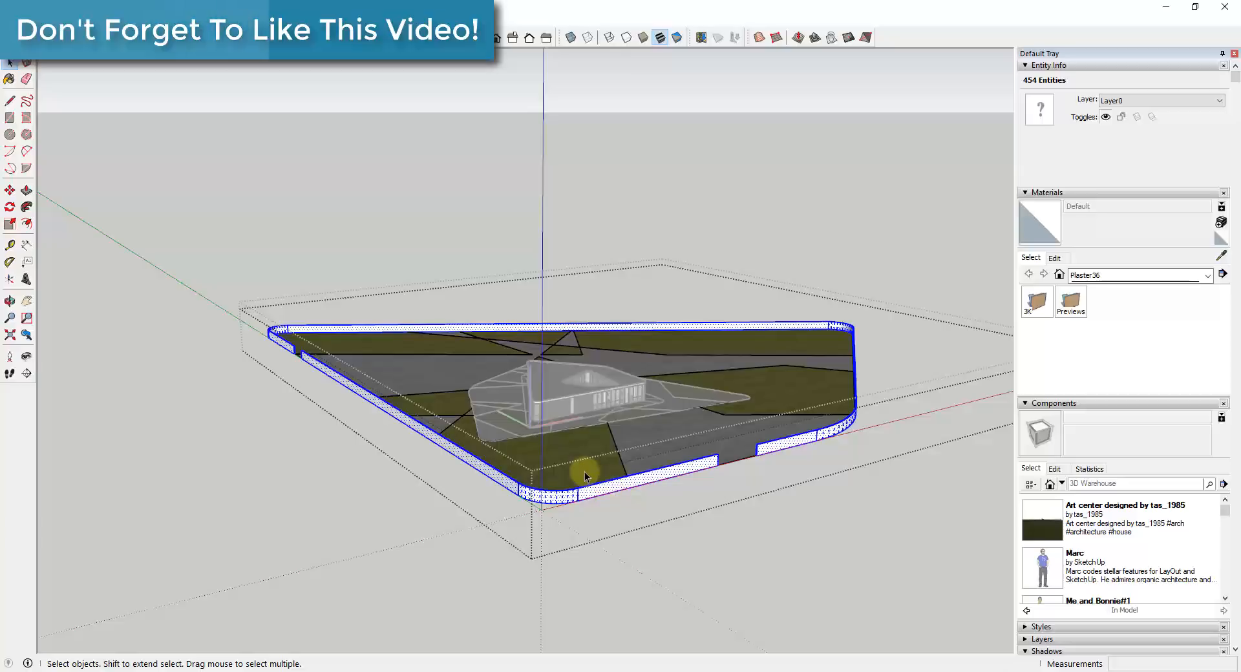
{"action": "key", "text": "Delete"}
{"action": "middle_click_drag", "start_coordinate": [599, 481], "coordinate": [599, 477]}
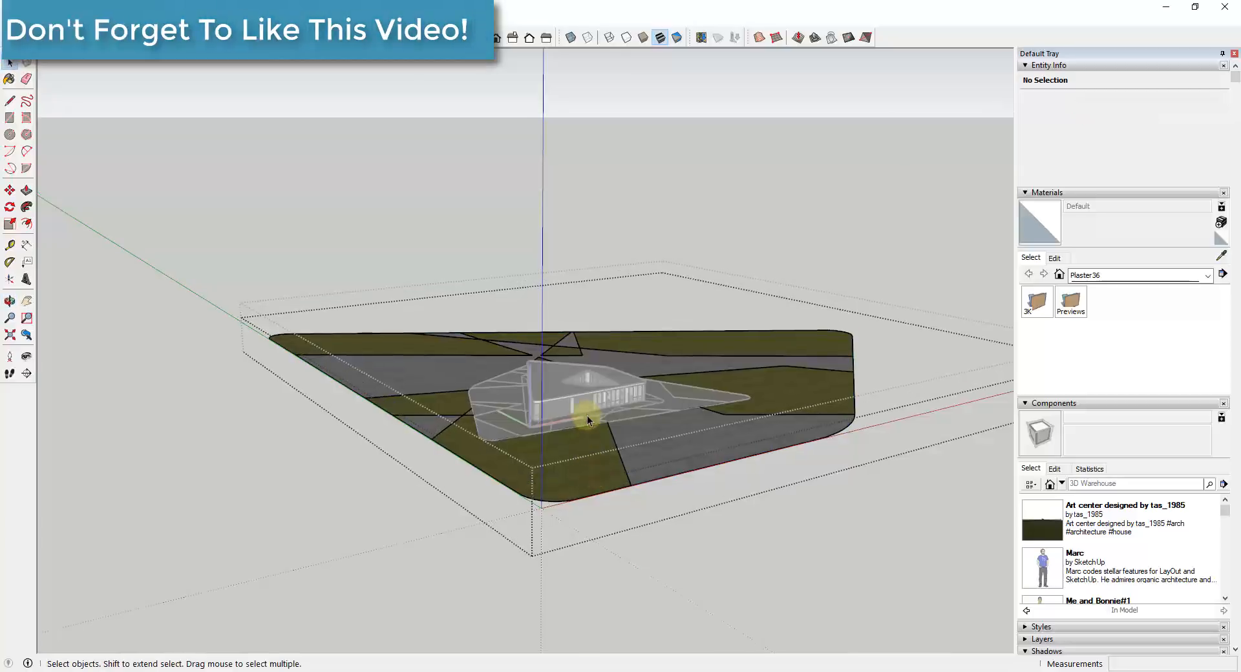
{"action": "left_click", "coordinate": [606, 444]}
{"action": "key", "text": "Escape"}
{"action": "key", "text": "Escape"}
Examine the cleared building and its surroundings from low and raised front corner angles.
{"action": "middle_click_drag", "start_coordinate": [571, 430], "coordinate": [556, 398]}
{"action": "scroll", "coordinate": [556, 397], "scroll_direction": "up", "scroll_amount": 8}
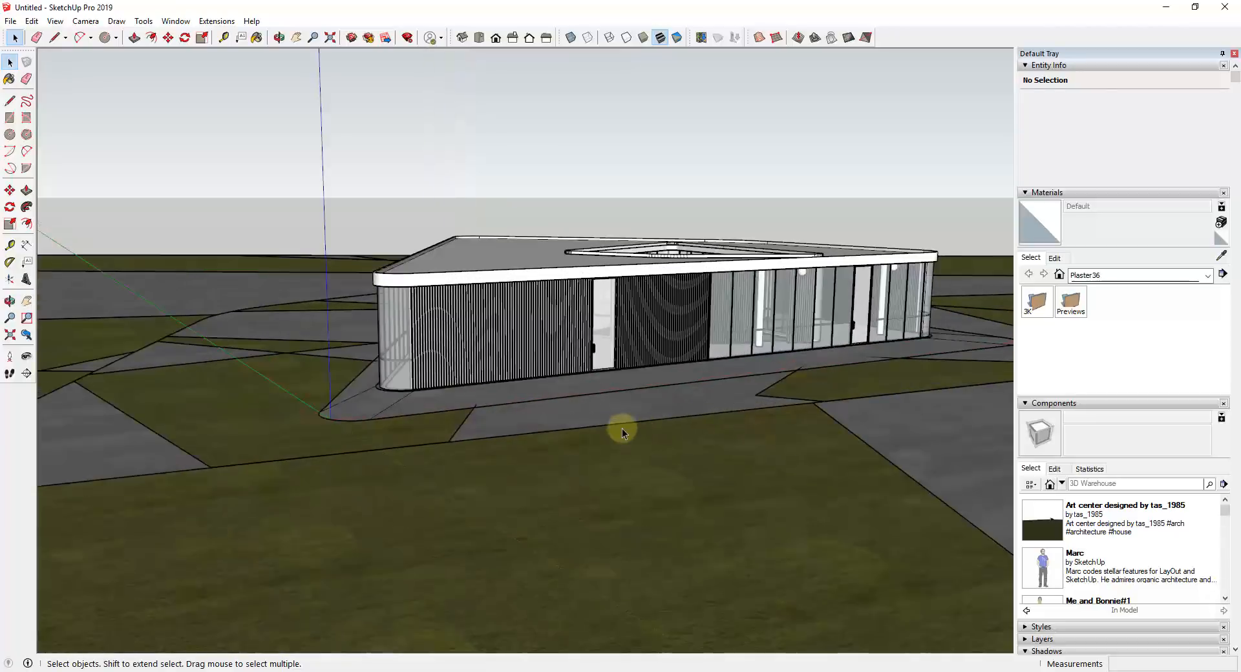
{"action": "middle_click_drag", "start_coordinate": [622, 428], "coordinate": [669, 378]}
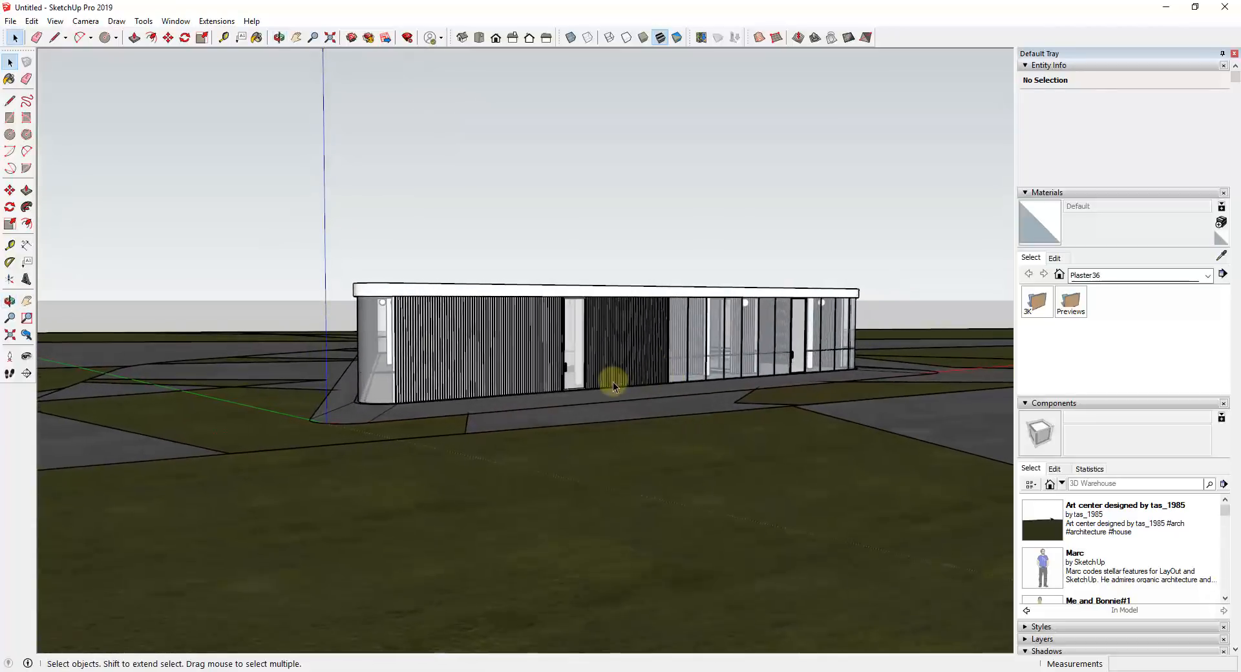
{"action": "middle_click_drag", "start_coordinate": [571, 405], "coordinate": [602, 396]}
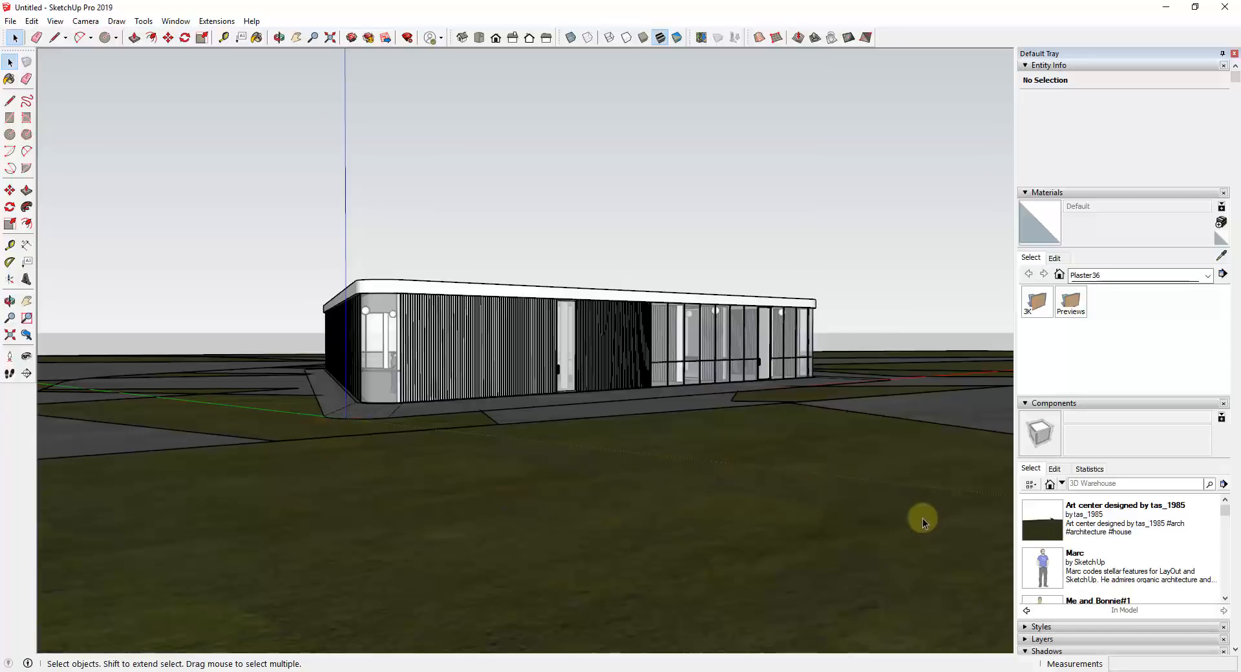
{"action": "middle_click_drag", "start_coordinate": [654, 499], "coordinate": [343, 370]}
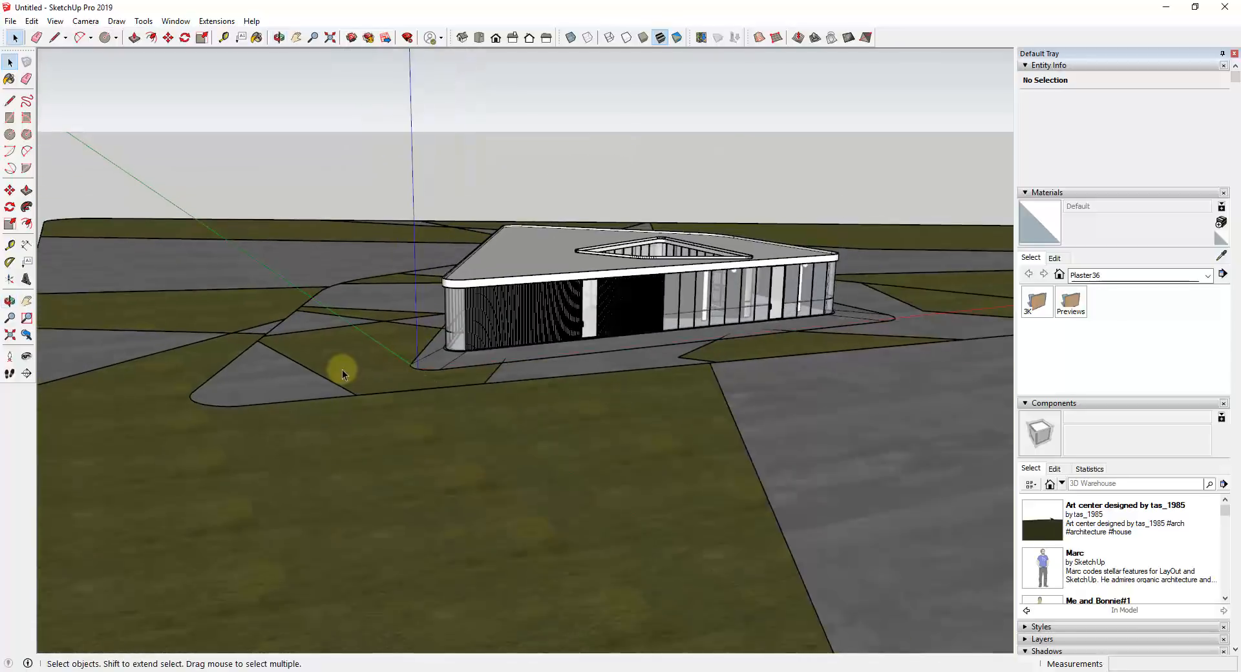
{"action": "scroll", "coordinate": [322, 399], "scroll_direction": "down", "scroll_amount": 1}
{"action": "scroll", "coordinate": [322, 398], "scroll_direction": "up", "scroll_amount": 1}
{"action": "scroll", "coordinate": [349, 426], "scroll_direction": "down", "scroll_amount": 1}
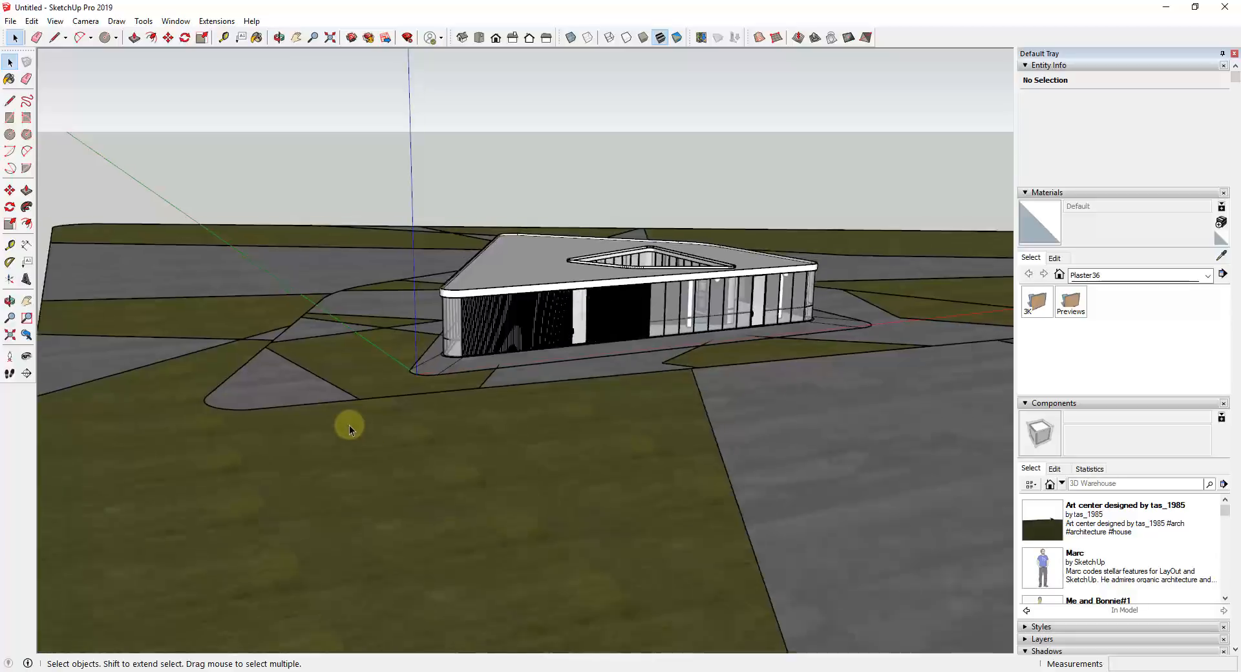
Open the nested ground group around the building and select the triangular paving face near the front corner.
{"action": "scroll", "coordinate": [349, 430], "scroll_direction": "down", "scroll_amount": 1}
{"action": "middle_click_drag", "start_coordinate": [348, 396], "coordinate": [356, 420]}
{"action": "double_click", "coordinate": [282, 380]}
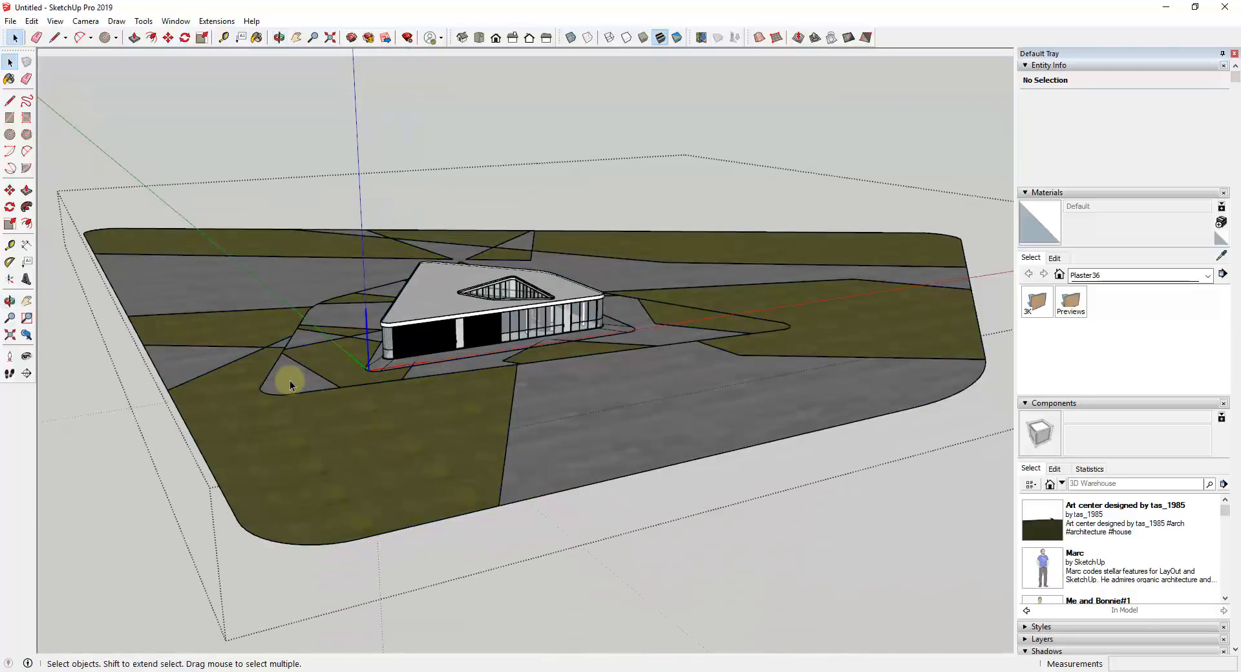
{"action": "double_click", "coordinate": [288, 383]}
{"action": "scroll", "coordinate": [291, 377], "scroll_direction": "up", "scroll_amount": 3}
{"action": "left_click", "coordinate": [315, 374]}
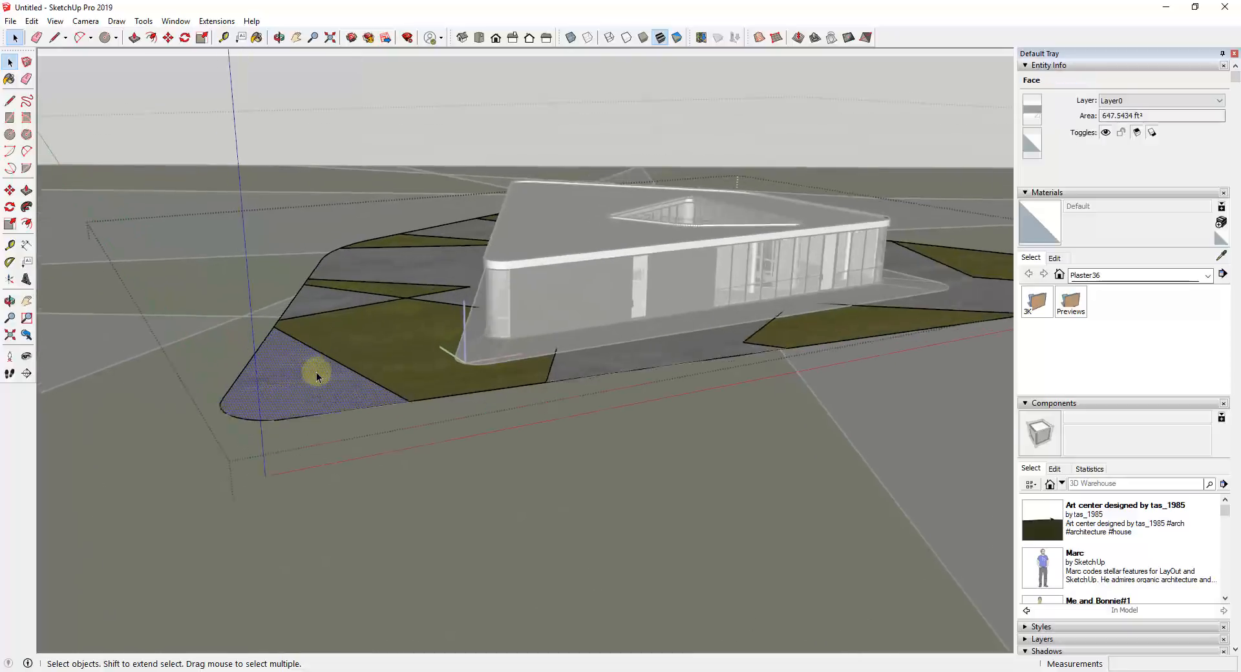
Reselect the corner paving face and add the adjoining paving faces beside the building to the selection.
{"action": "scroll", "coordinate": [368, 381], "scroll_direction": "down", "scroll_amount": 3}
{"action": "scroll", "coordinate": [350, 354], "scroll_direction": "up", "scroll_amount": 5}
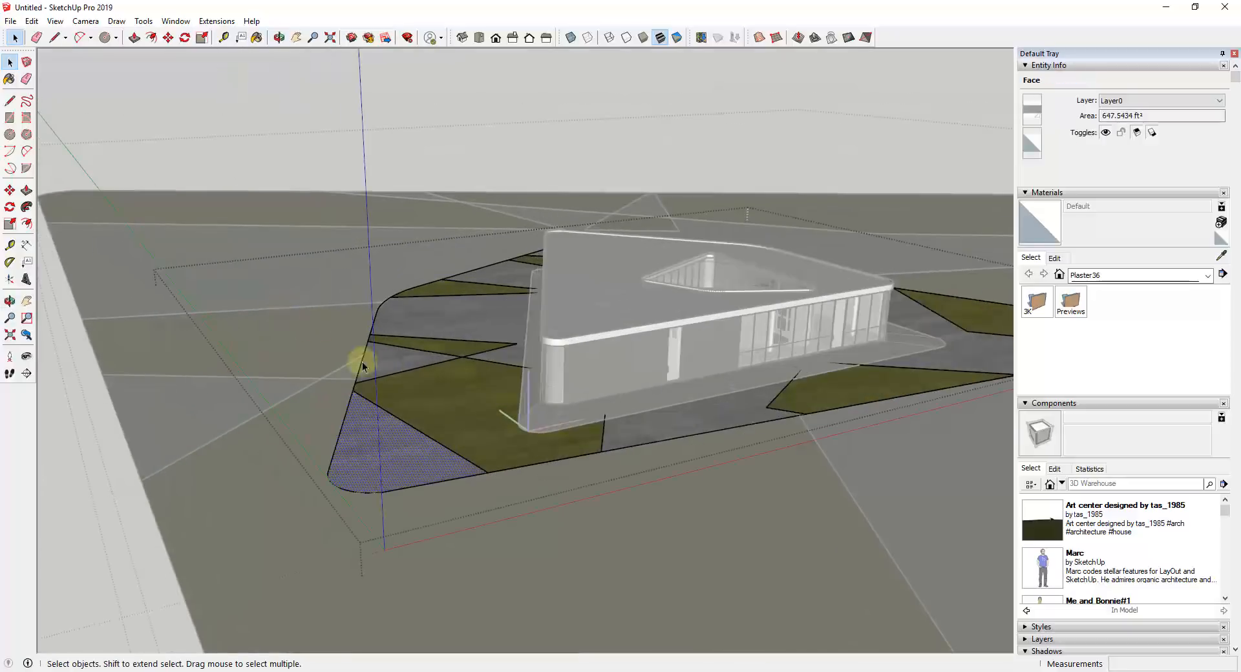
{"action": "key", "text": "e"}
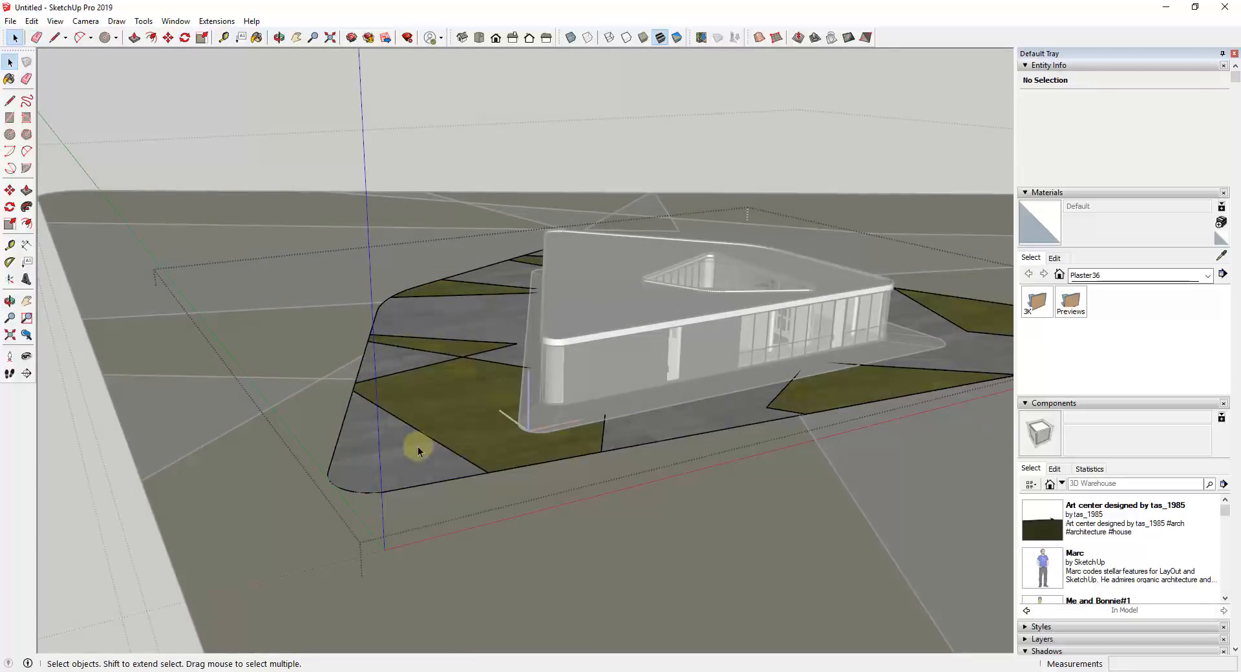
{"action": "left_click", "coordinate": [411, 448]}
{"action": "left_click", "coordinate": [390, 363], "text": "shift"}
{"action": "left_click", "coordinate": [503, 360], "text": "shift"}
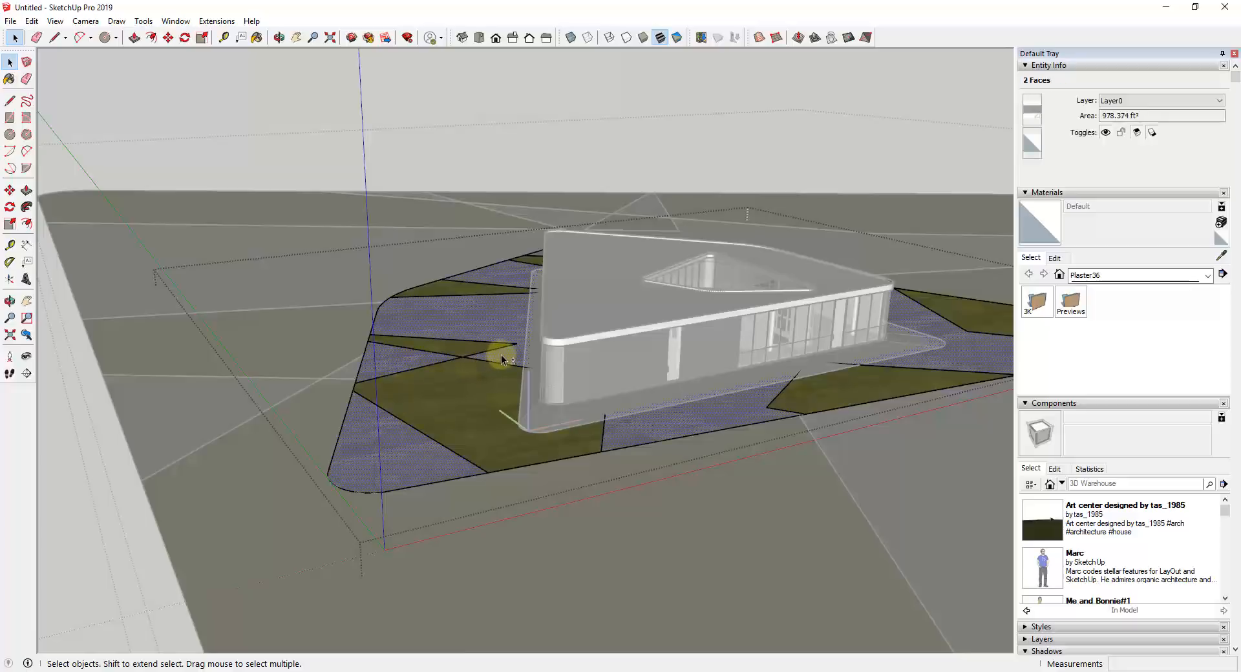
Draw a line along the building's side slab edge between two grass wedges to split off the large side paving face.
{"action": "middle_click_drag", "start_coordinate": [503, 361], "coordinate": [535, 401]}
{"action": "scroll", "coordinate": [499, 292], "scroll_direction": "up", "scroll_amount": 5}
{"action": "scroll", "coordinate": [519, 302], "scroll_direction": "down", "scroll_amount": 4}
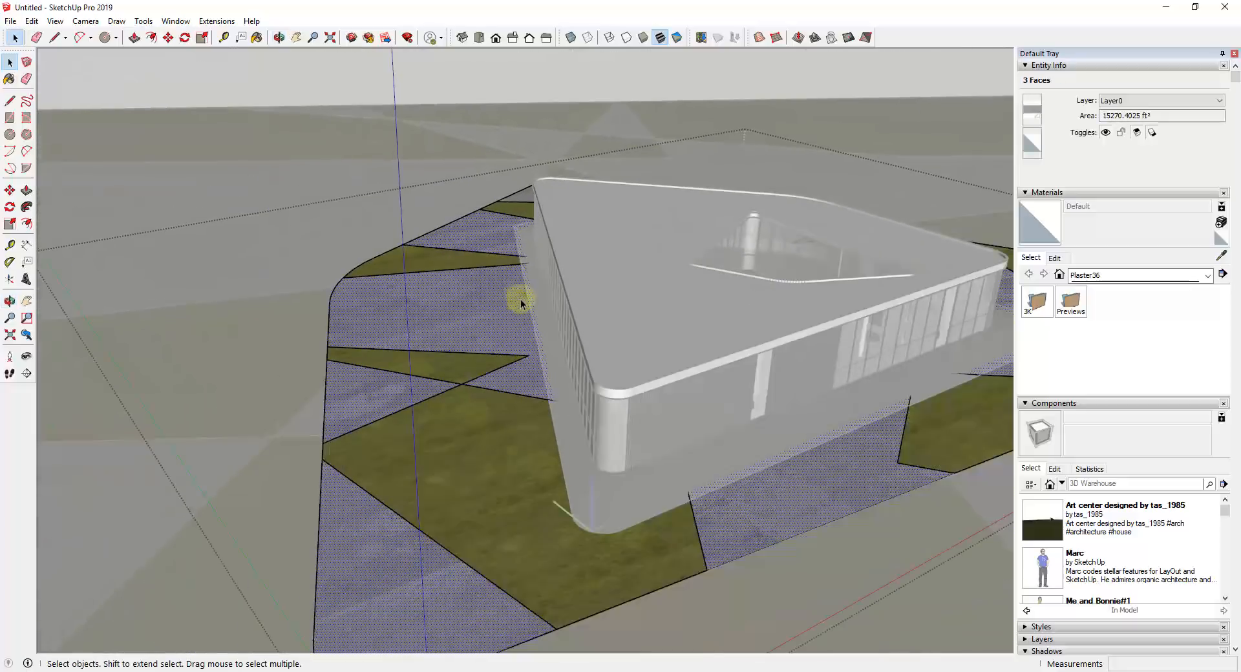
{"action": "scroll", "coordinate": [522, 303], "scroll_direction": "up", "scroll_amount": 3}
{"action": "key", "text": "l"}
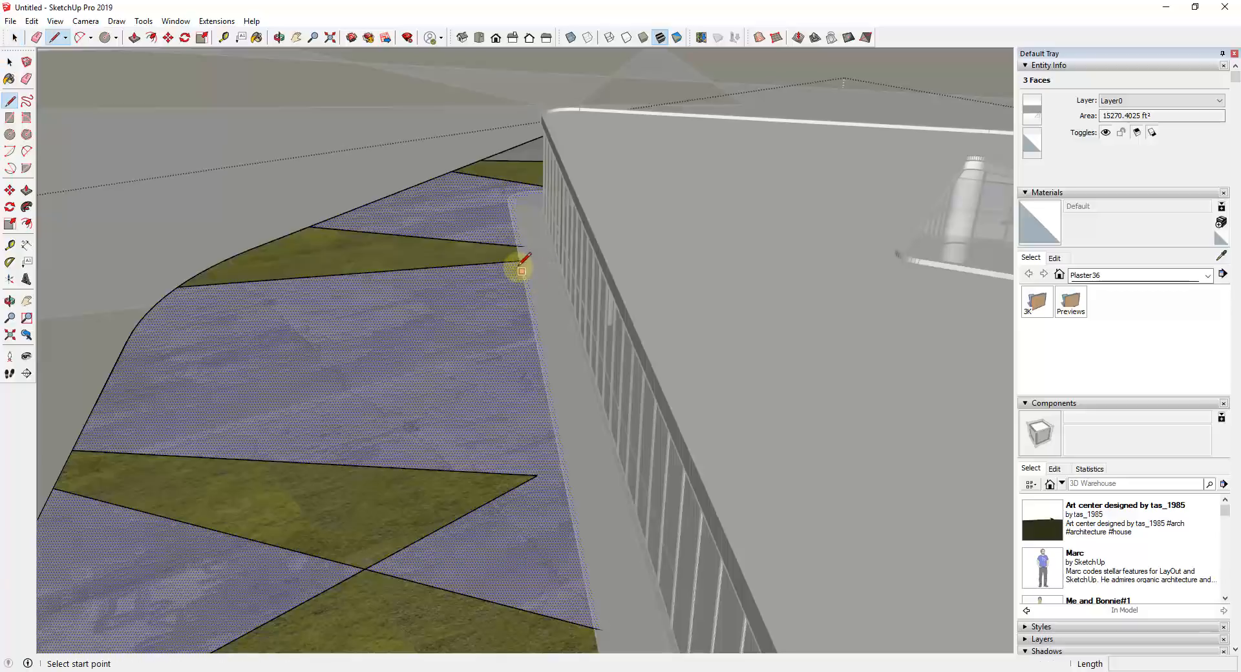
{"action": "left_click", "coordinate": [521, 260]}
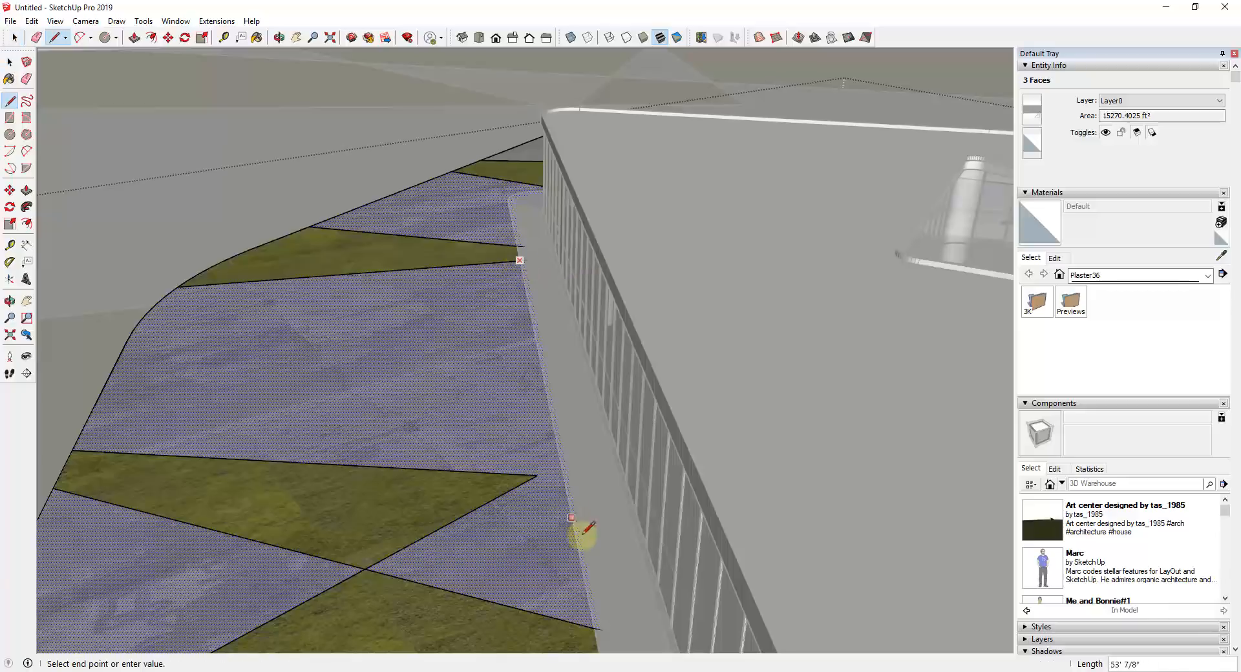
{"action": "left_click", "coordinate": [593, 628]}
{"action": "key", "text": "space"}
{"action": "left_click", "coordinate": [531, 411]}
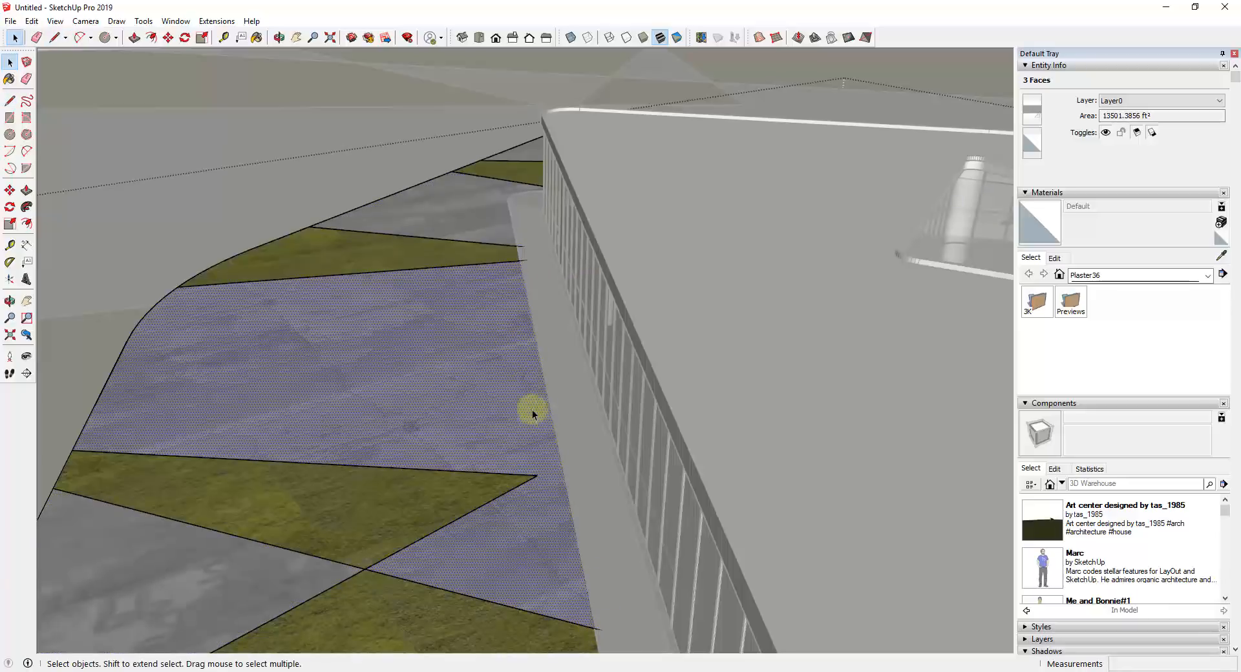
Intersect the connected paving face with the model and select the separated paving piece beside the building's rear corner.
{"action": "middle_click_drag", "start_coordinate": [951, 318], "coordinate": [944, 291]}
{"action": "middle_click_drag", "start_coordinate": [555, 245], "coordinate": [427, 275]}
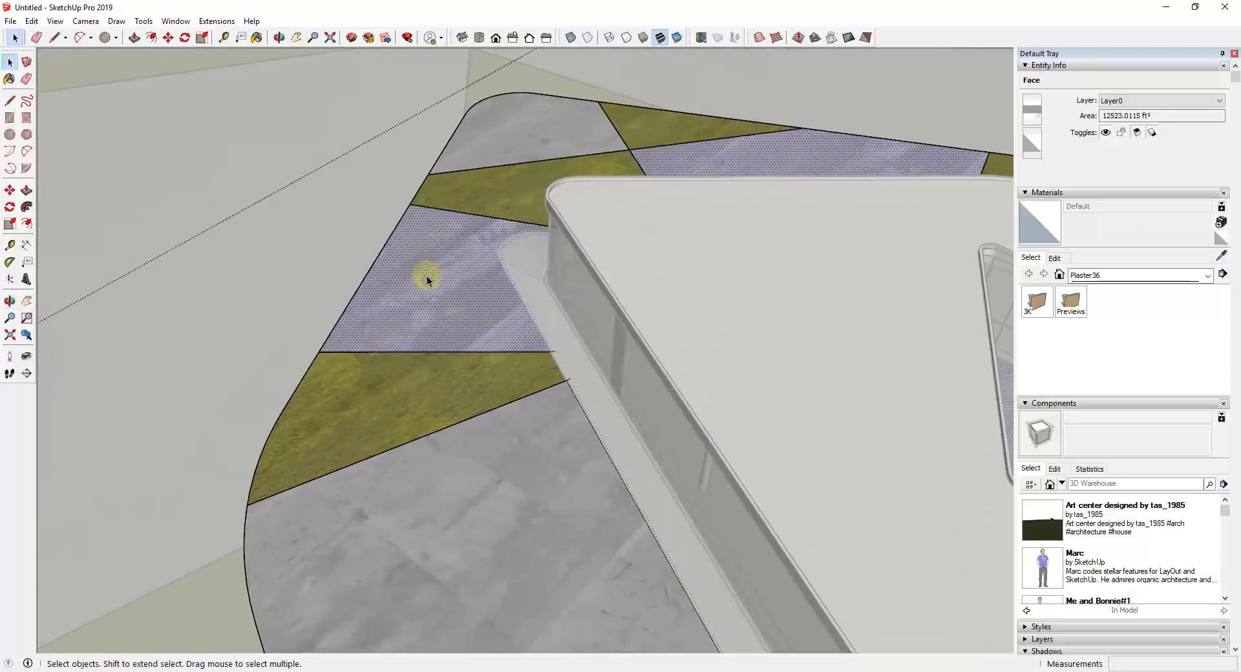
{"action": "right_click", "coordinate": [474, 266]}
{"action": "mouse_move", "coordinate": [543, 352]}
{"action": "left_click", "coordinate": [643, 351]}
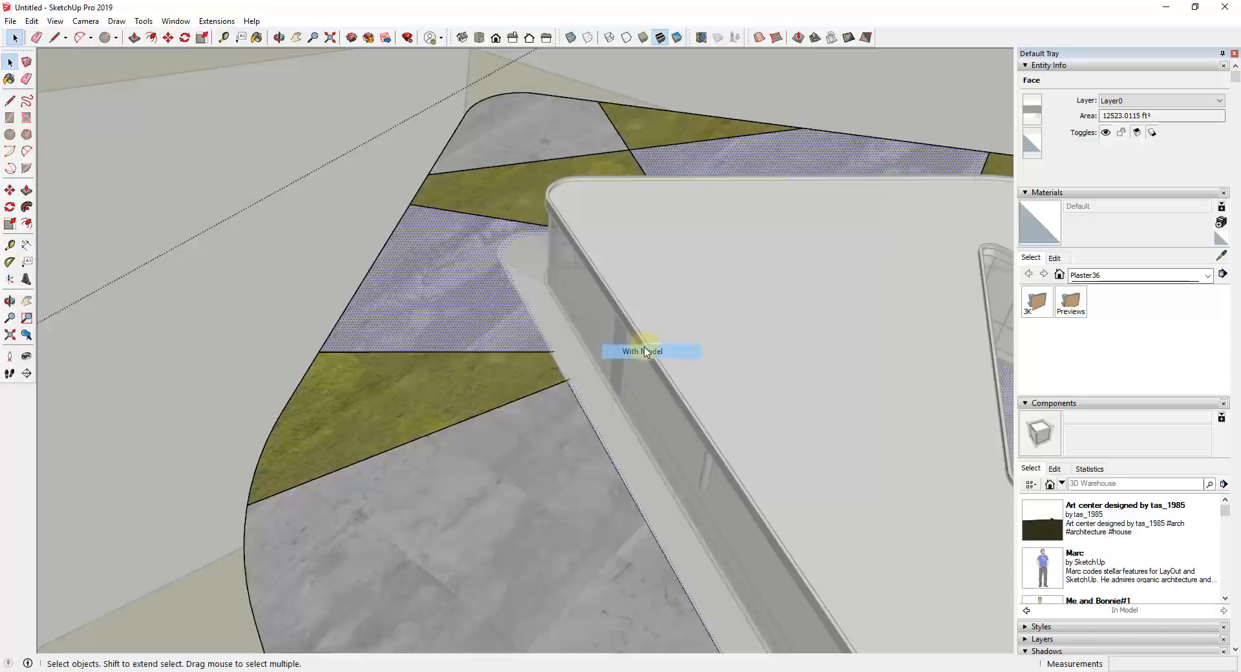
{"action": "left_click", "coordinate": [435, 285]}
{"action": "middle_click_drag", "start_coordinate": [435, 285], "coordinate": [521, 319]}
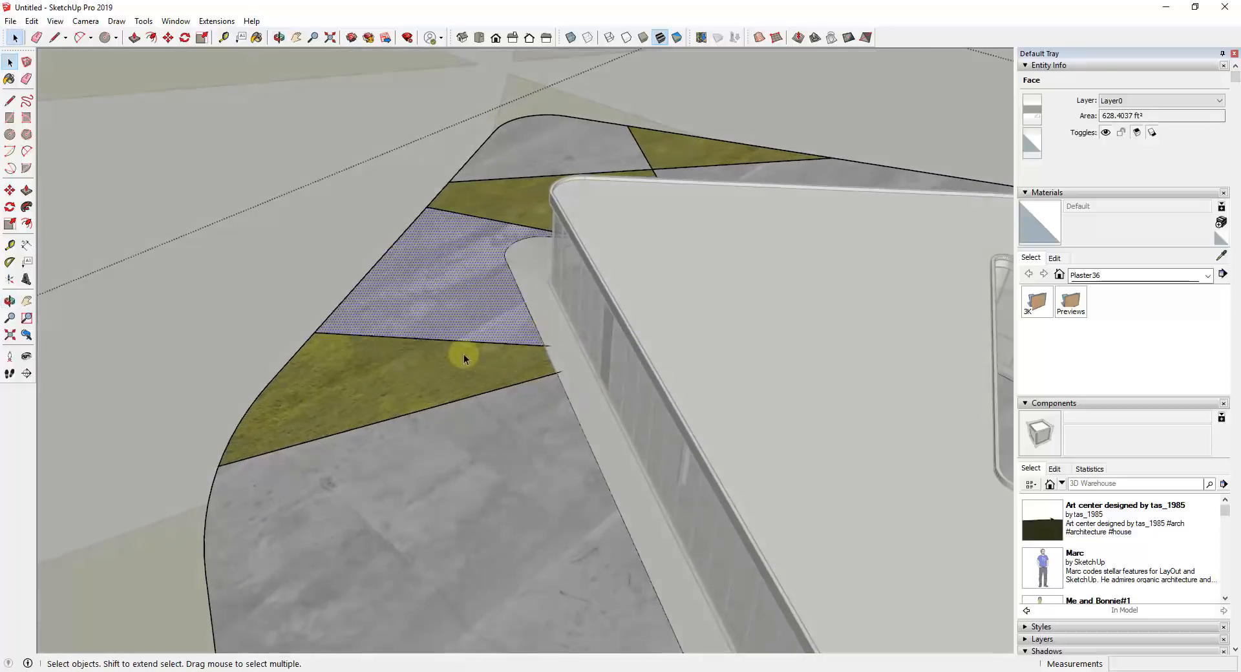
Sample the Color_A08 grass material, paint the paving faces along the building's side with it, and exit the group.
{"action": "key", "text": "Escape"}
{"action": "scroll", "coordinate": [462, 297], "scroll_direction": "down", "scroll_amount": 3}
{"action": "middle_click_drag", "start_coordinate": [477, 406], "coordinate": [419, 298]}
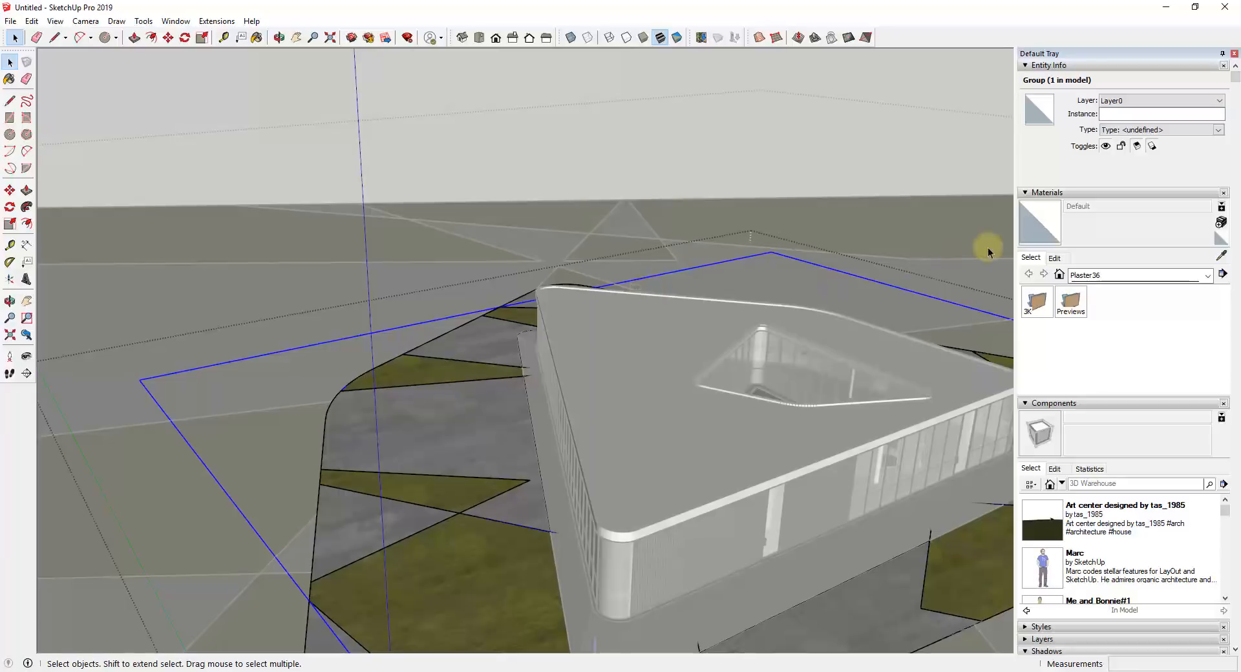
{"action": "left_click", "coordinate": [1221, 256]}
{"action": "left_click", "coordinate": [511, 506]}
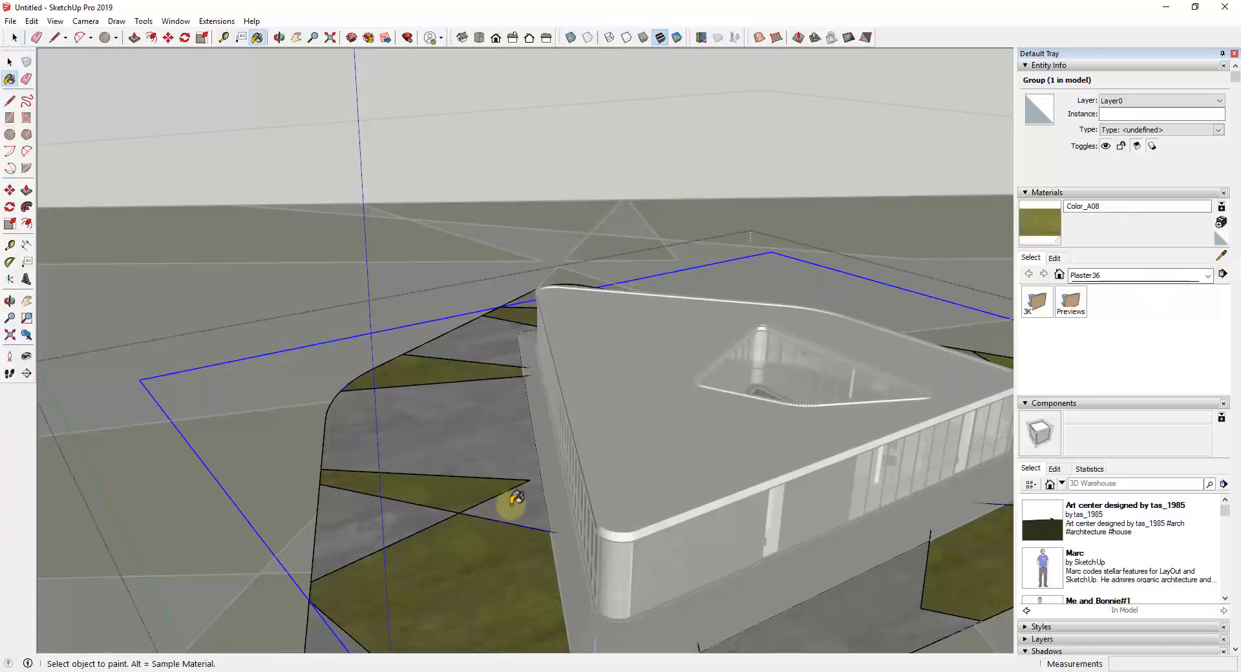
{"action": "left_click", "coordinate": [364, 514]}
{"action": "scroll", "coordinate": [498, 327], "scroll_direction": "down", "scroll_amount": 5}
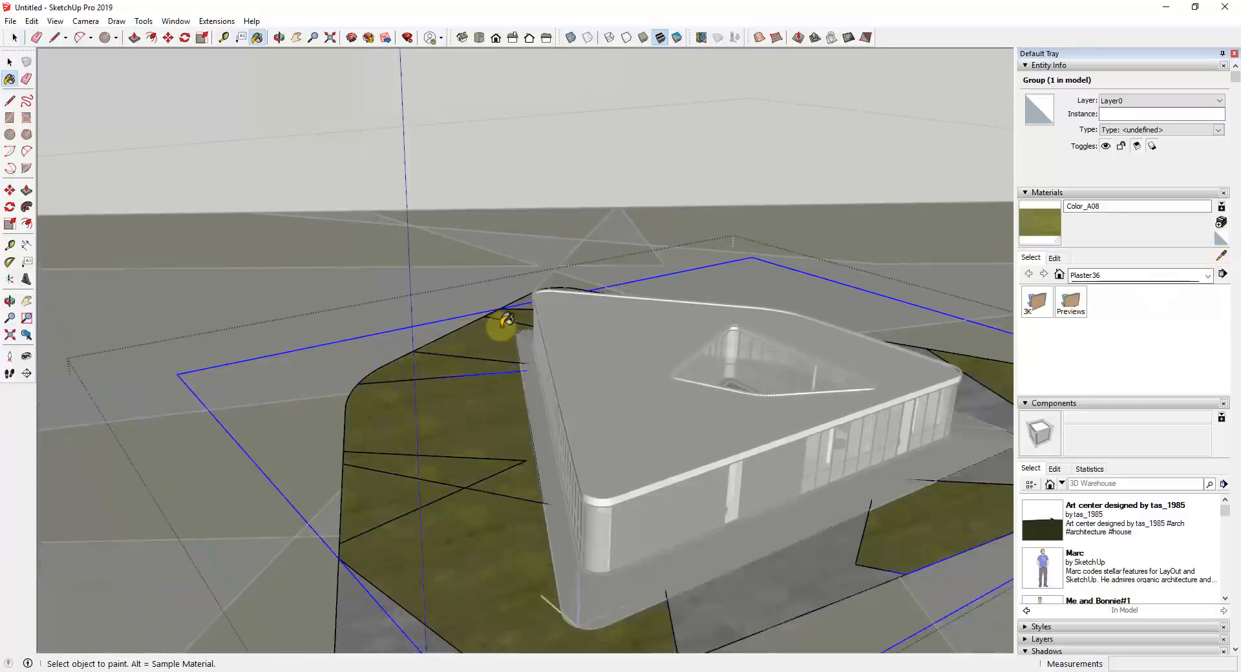
{"action": "mouse_move", "coordinate": [472, 501]}
{"action": "middle_mouse_down"}
{"action": "mouse_move", "coordinate": [414, 476]}
{"action": "mouse_move", "coordinate": [473, 497]}
{"action": "middle_mouse_up"}
{"action": "key", "text": "space"}
{"action": "key", "text": "Escape"}
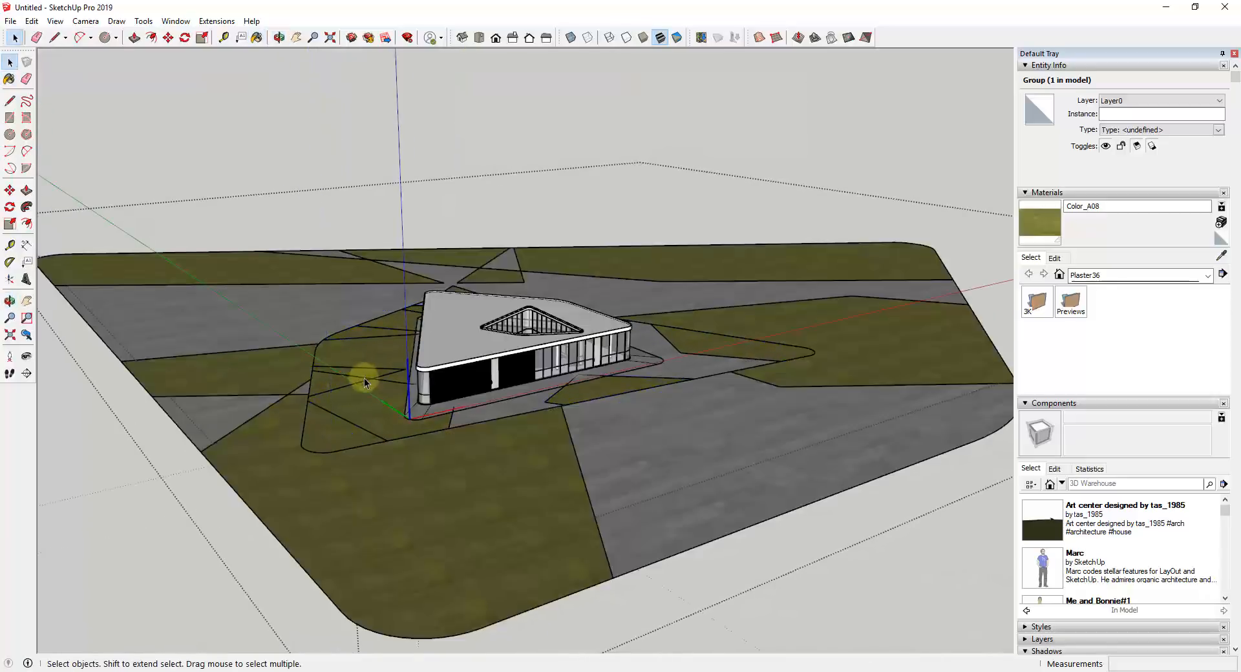
Examine the building's front corner and the regrassed side from several raised and low angles.
{"action": "scroll", "coordinate": [326, 378], "scroll_direction": "up", "scroll_amount": 5}
{"action": "middle_click_drag", "start_coordinate": [438, 401], "coordinate": [543, 360]}
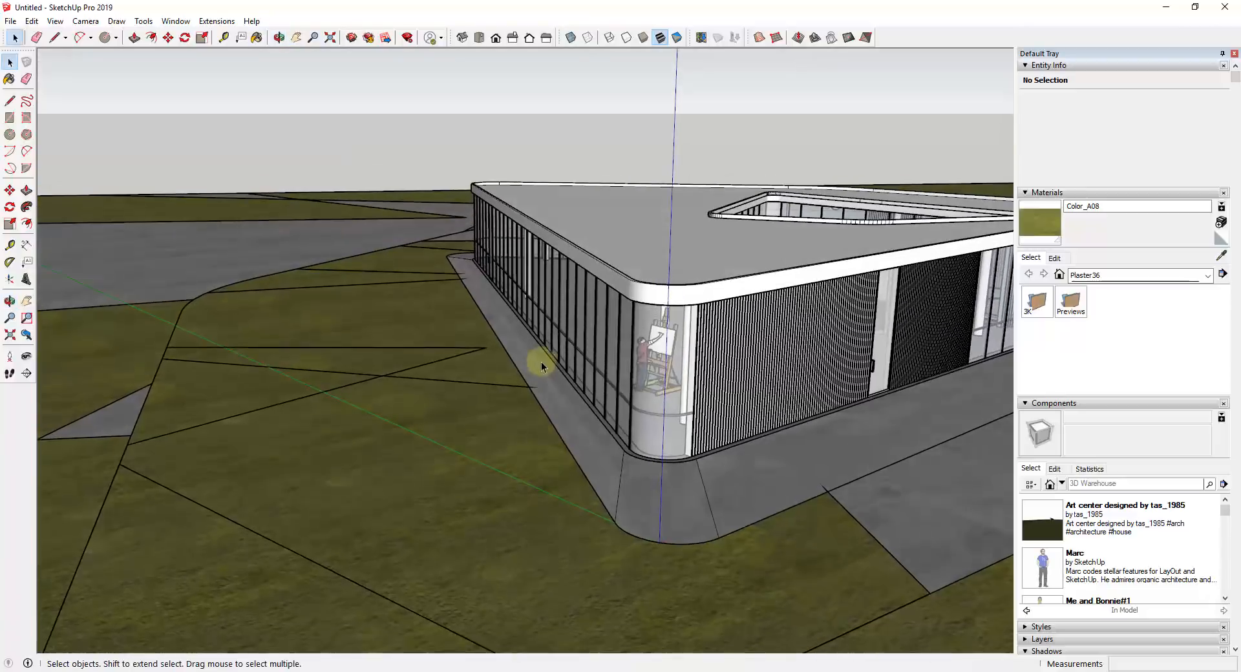
{"action": "middle_click_drag", "start_coordinate": [554, 404], "coordinate": [665, 425]}
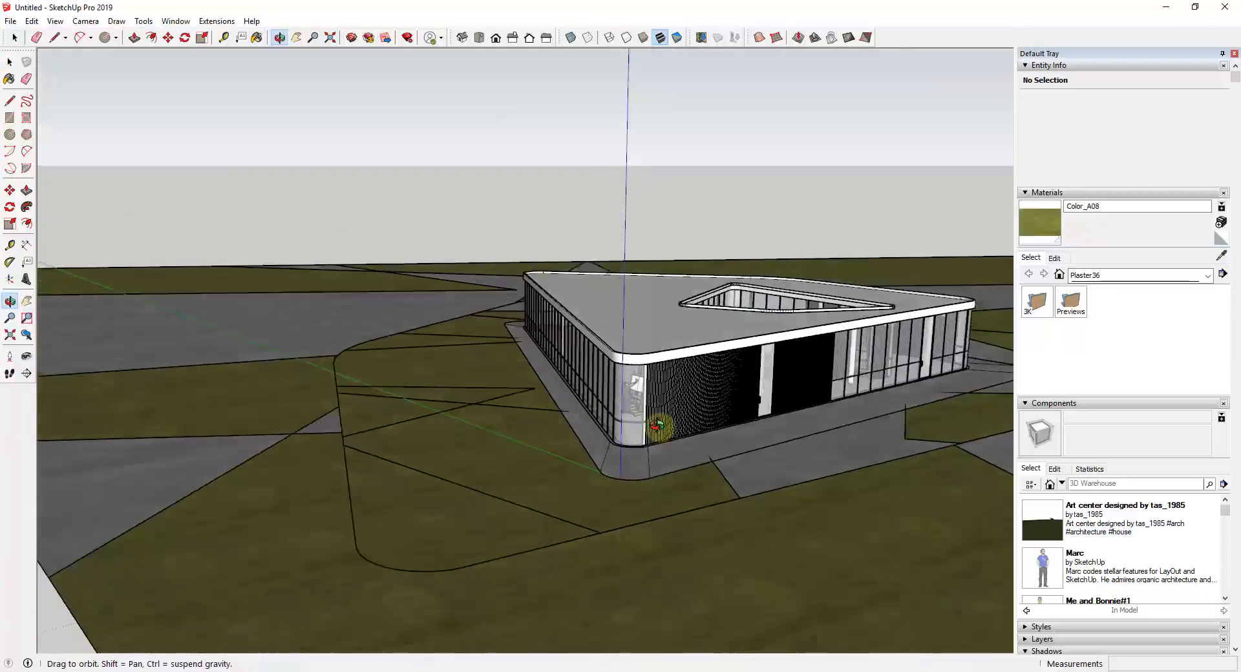
{"action": "scroll", "coordinate": [670, 434], "scroll_direction": "up", "scroll_amount": 3}
{"action": "scroll", "coordinate": [669, 435], "scroll_direction": "down", "scroll_amount": 3}
{"action": "middle_click_drag", "start_coordinate": [718, 454], "coordinate": [632, 420]}
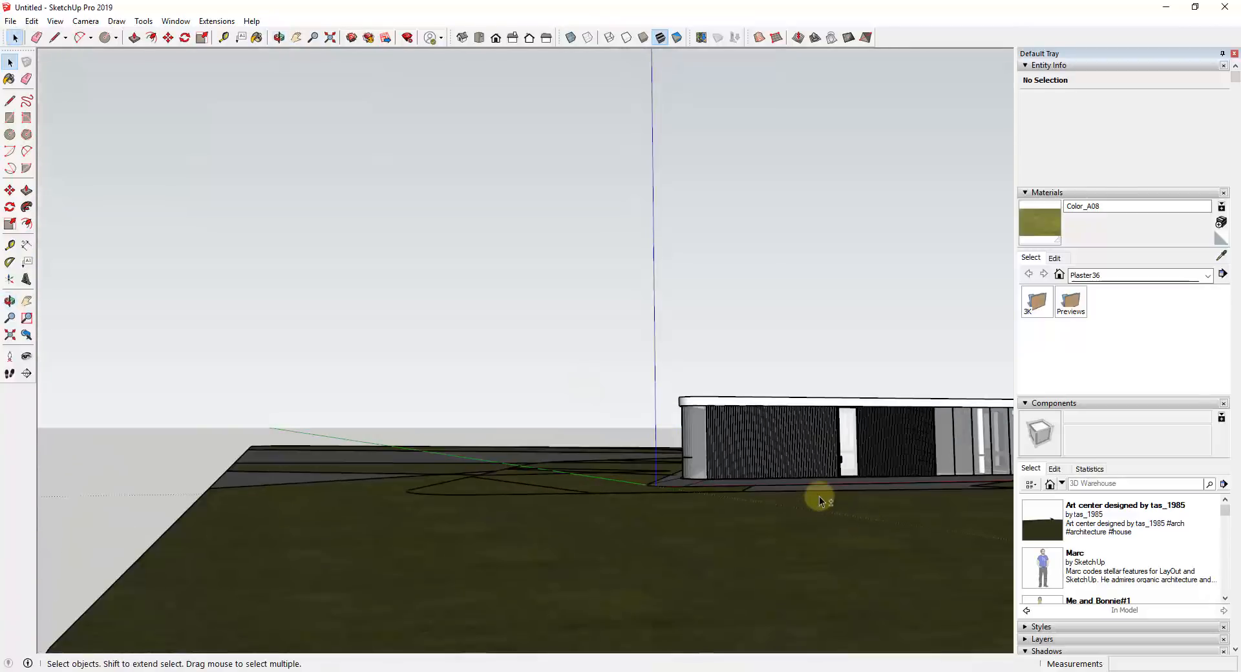
{"action": "middle_click_drag", "start_coordinate": [820, 498], "coordinate": [752, 482]}
{"action": "middle_click_drag", "start_coordinate": [534, 406], "coordinate": [573, 352]}
{"action": "scroll", "coordinate": [554, 402], "scroll_direction": "up", "scroll_amount": 5}
{"action": "scroll", "coordinate": [689, 389], "scroll_direction": "down", "scroll_amount": 4}
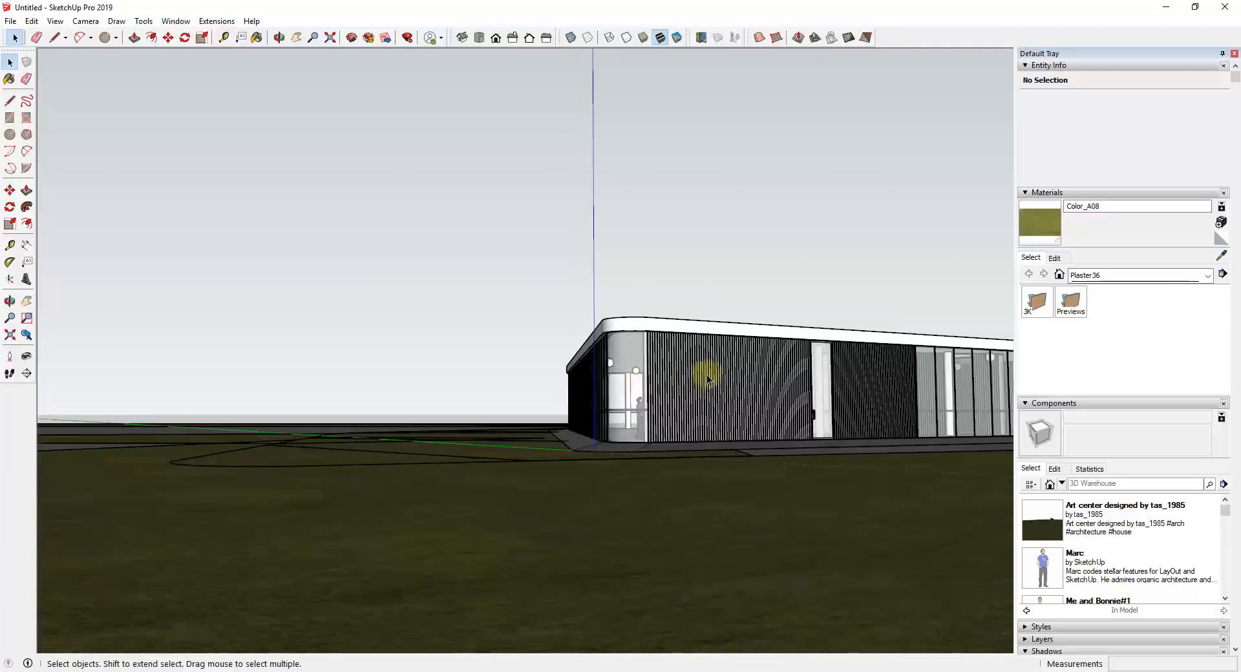
{"action": "middle_click_drag", "start_coordinate": [707, 368], "coordinate": [788, 432]}
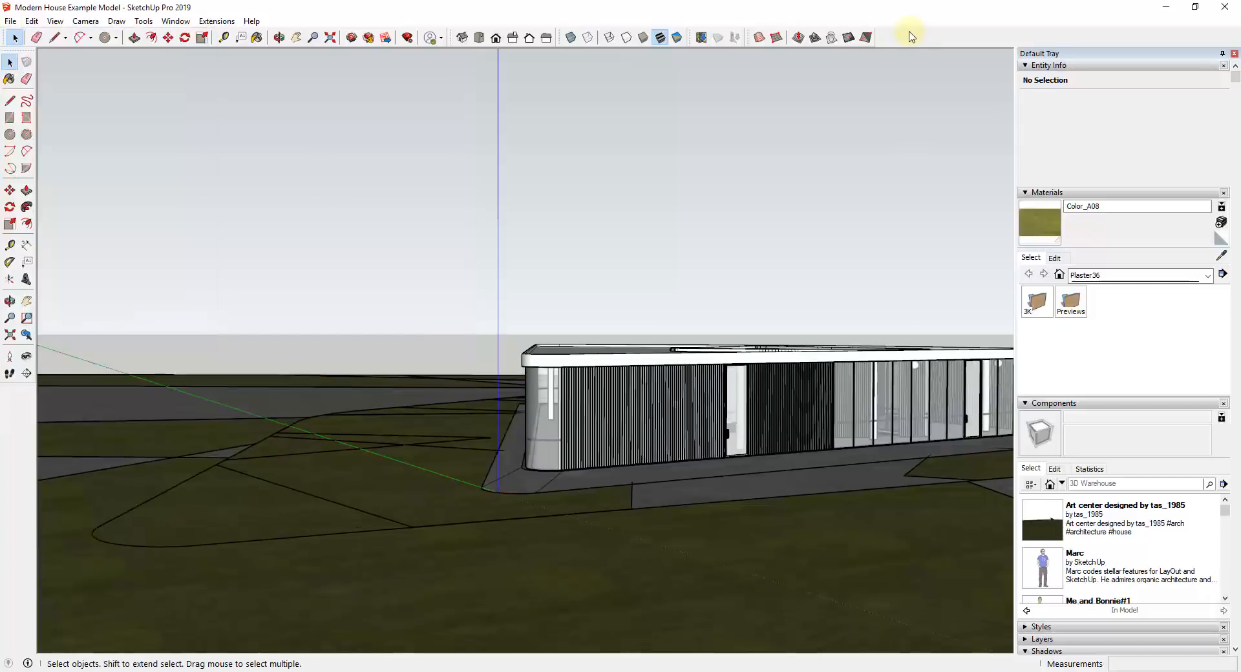
Show the Lumion LiveSync toolbar and place it clear of the building.
{"action": "right_click", "coordinate": [906, 33]}
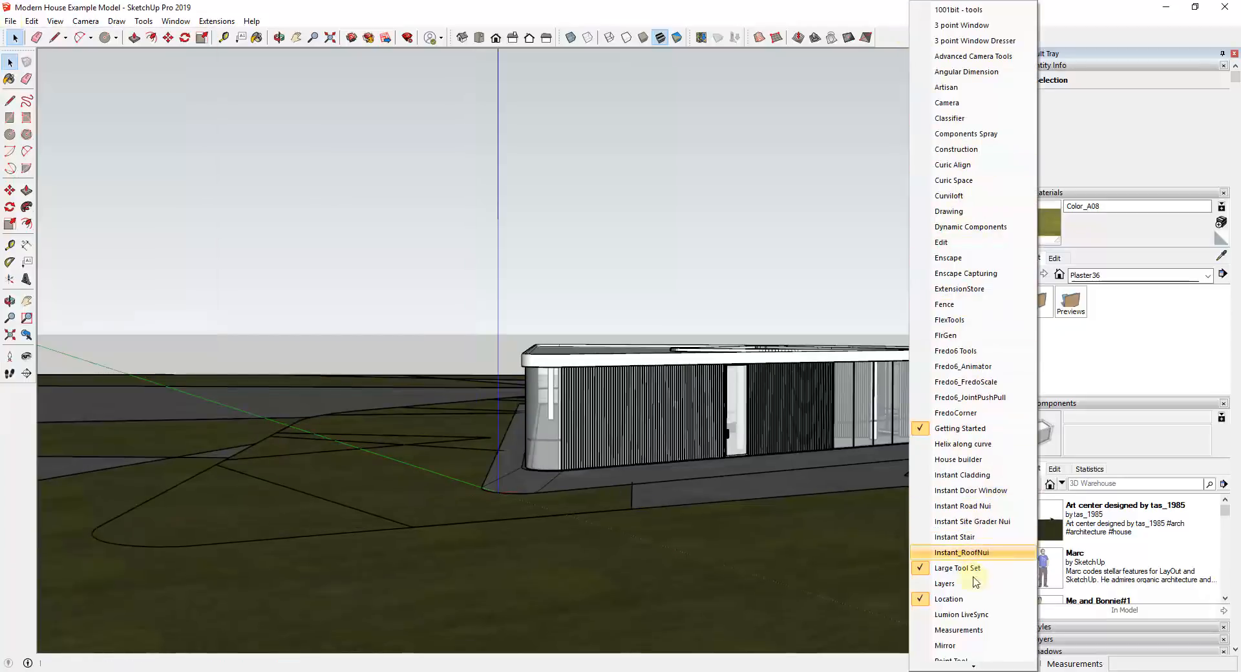
{"action": "left_click", "coordinate": [970, 615]}
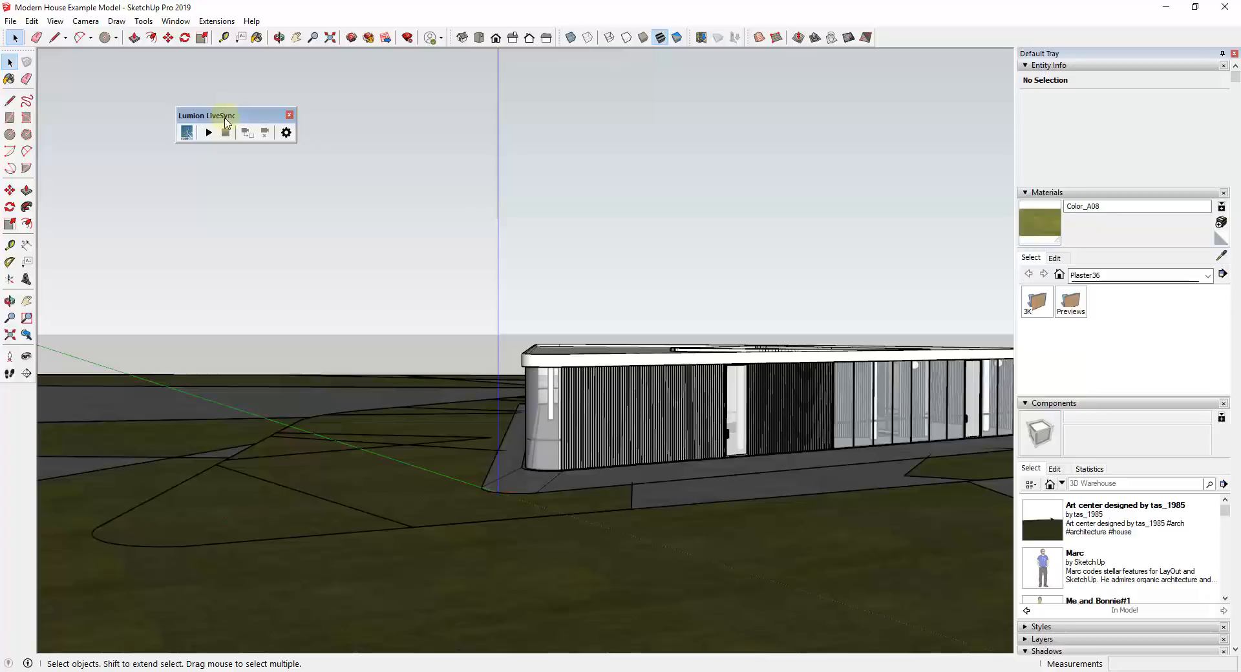
{"action": "left_click_drag", "start_coordinate": [220, 116], "coordinate": [113, 77]}
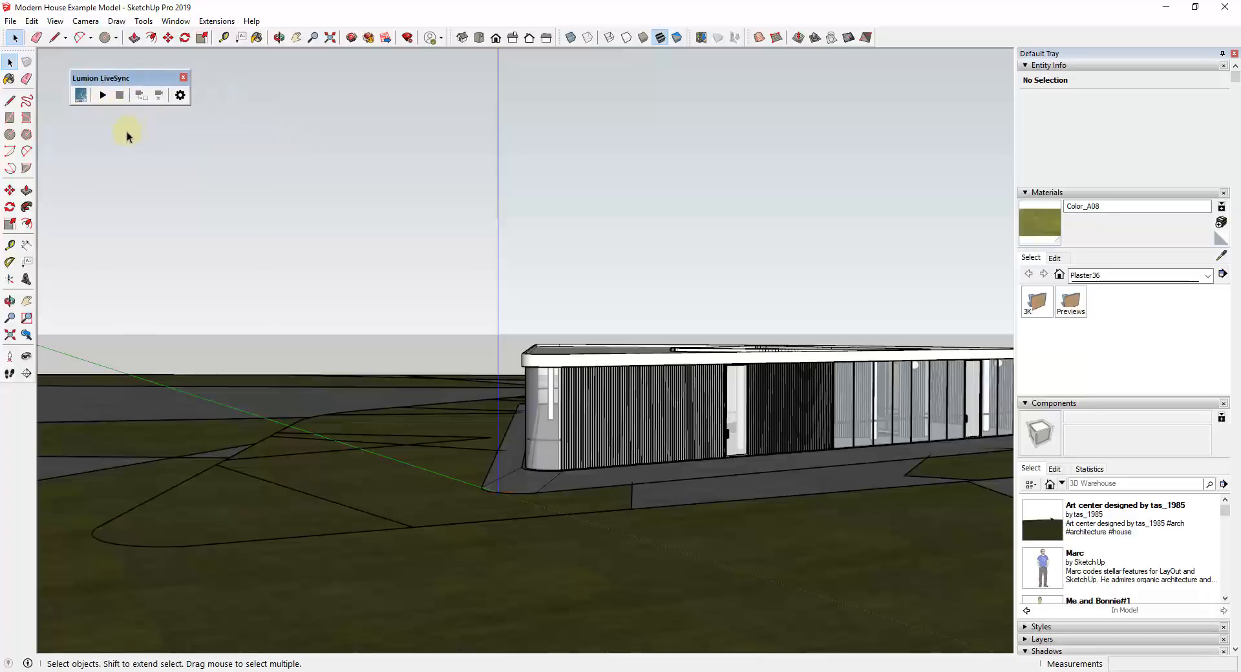
Start LiveSync, agree to launch Lumion, and open the flat daytime grass scene with a blue sky.
{"action": "left_click", "coordinate": [104, 94]}
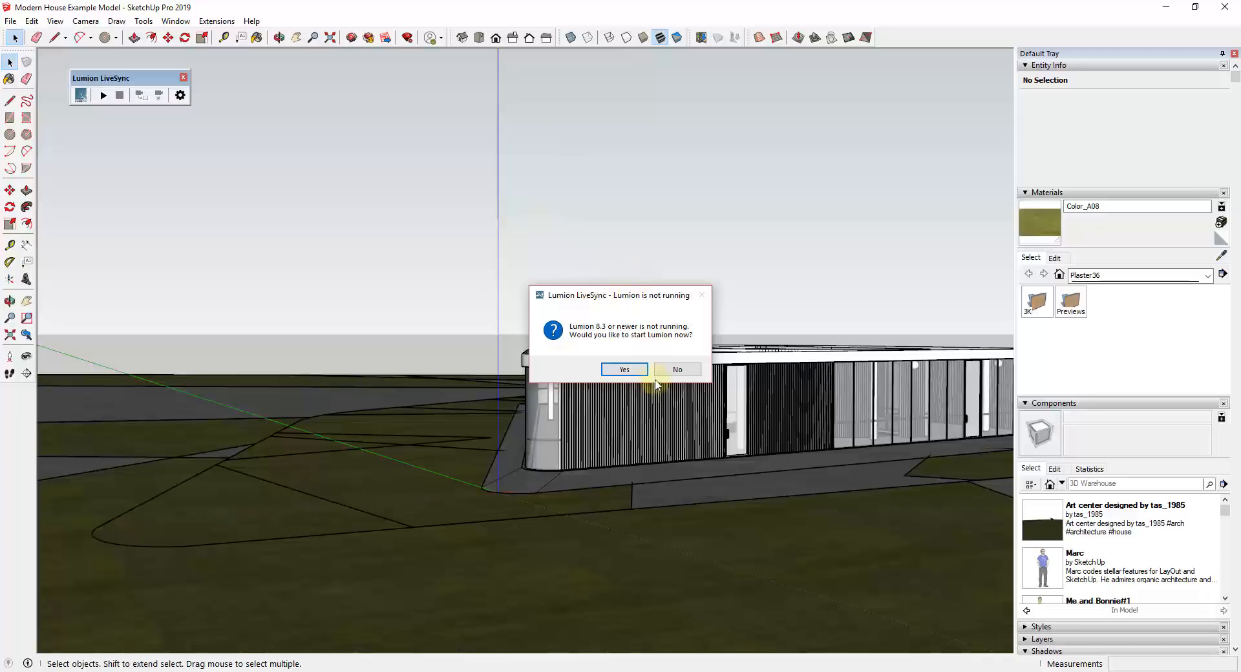
{"action": "left_click", "coordinate": [624, 370]}
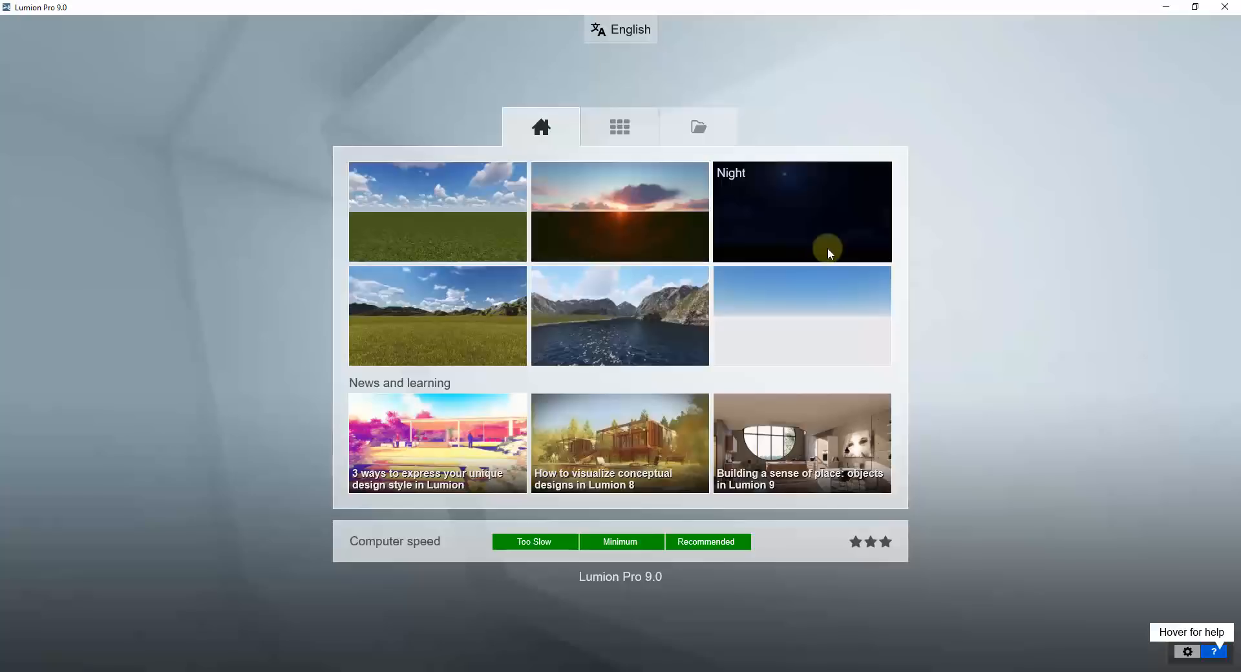
{"action": "left_click", "coordinate": [436, 218]}
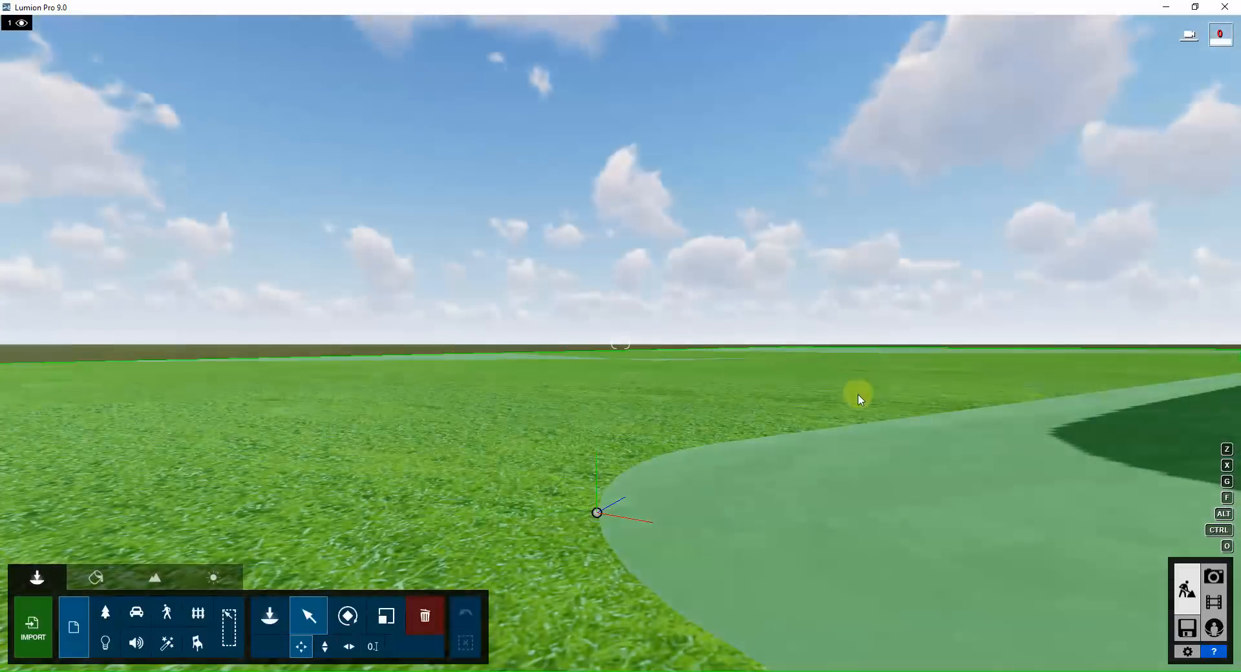
Fly the Lumion camera back and around to frame the synced building's front corner and facade near ground level.
{"action": "right_click_drag", "start_coordinate": [618, 397], "coordinate": [666, 395]}
{"action": "key", "text": "q"}
{"action": "key", "text": "s"}
{"action": "key", "text": "s"}
{"action": "key", "text": "e"}
{"action": "key", "text": "e"}
{"action": "key", "text": "w"}
{"action": "key", "text": "a"}
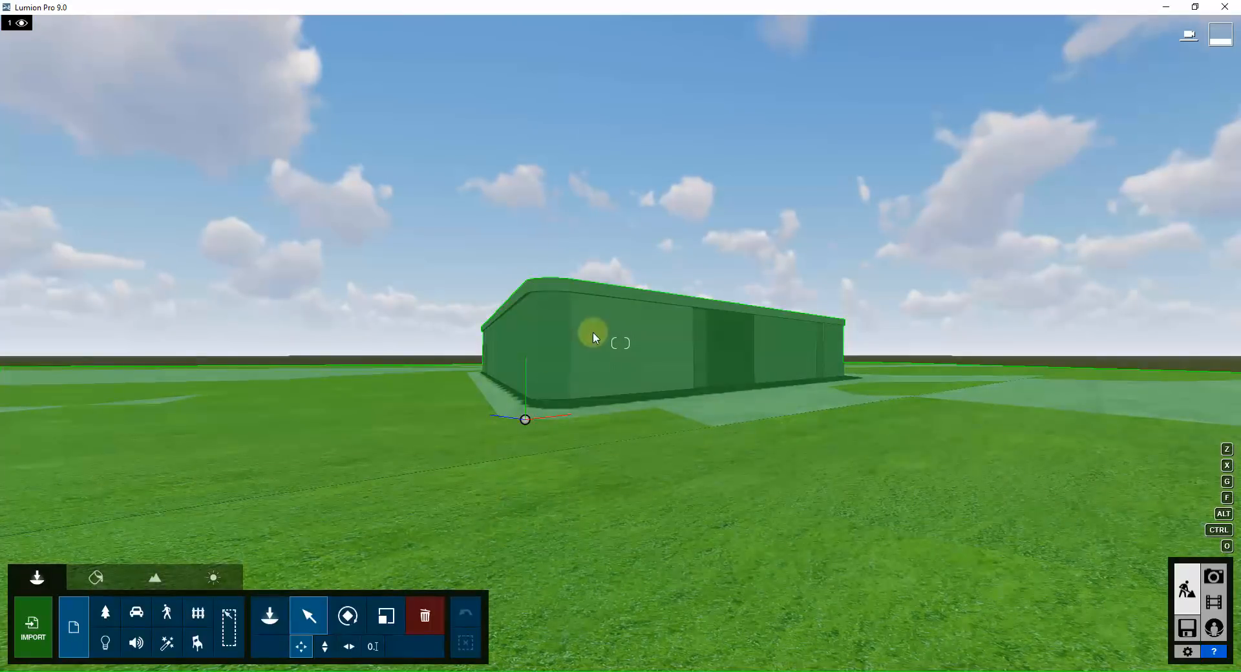
{"action": "right_click_drag", "start_coordinate": [719, 362], "coordinate": [696, 350]}
{"action": "key", "text": "w"}
{"action": "key", "text": "d"}
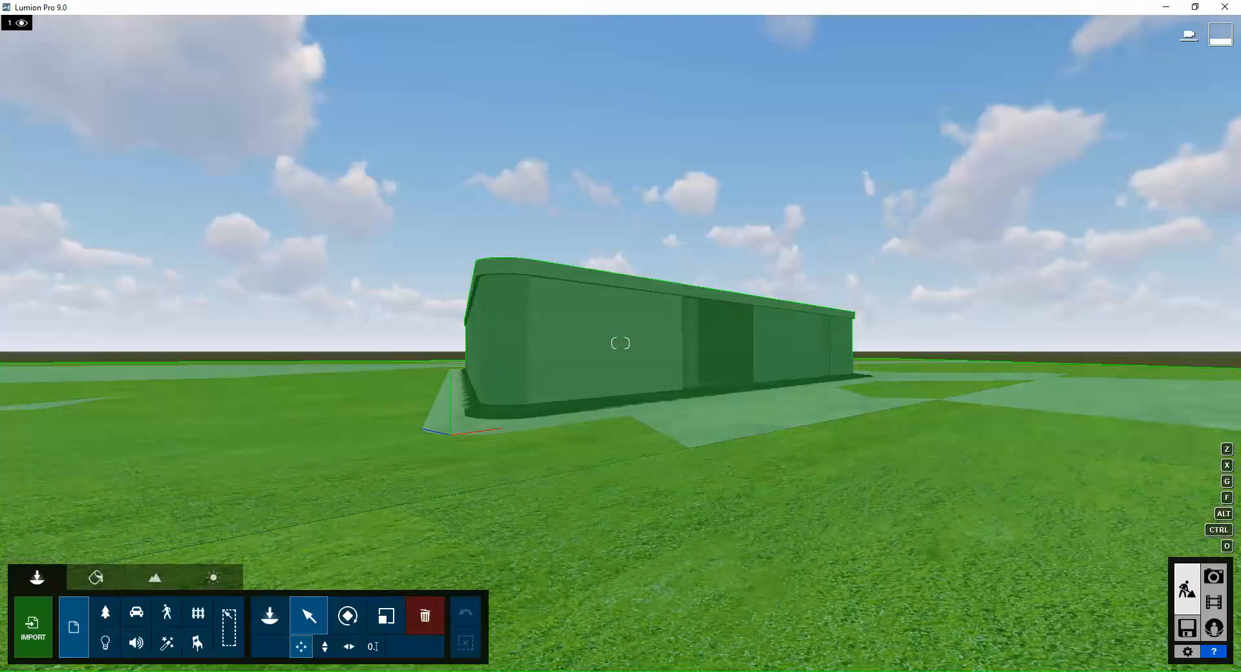
{"action": "right_click_drag", "start_coordinate": [650, 383], "coordinate": [693, 378]}
Assign a teal outdoor pureglass material to the building's window panes in the Material Editor.
{"action": "left_click", "coordinate": [97, 579]}
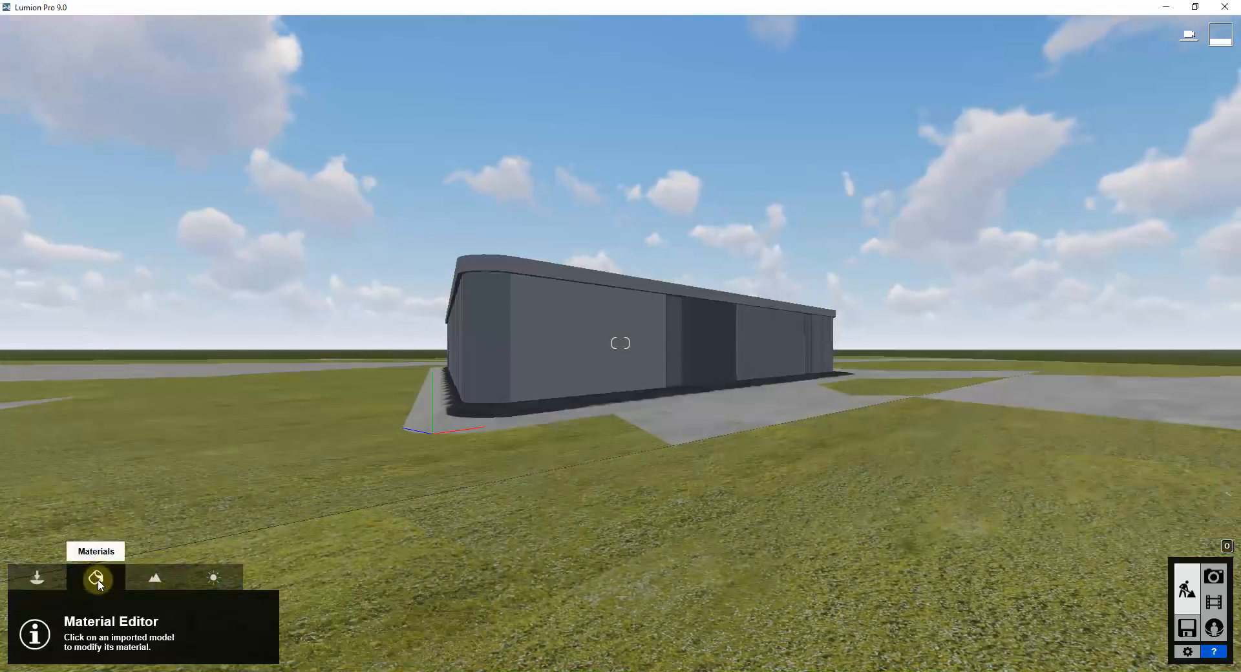
{"action": "left_click", "coordinate": [490, 334]}
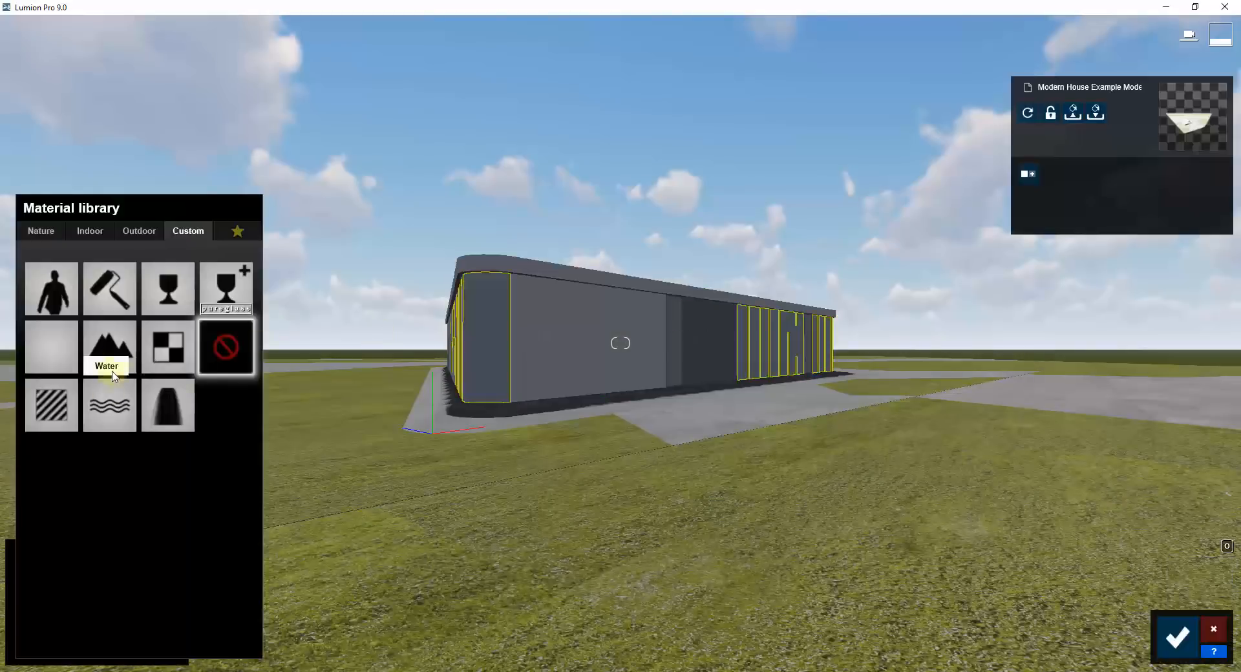
{"action": "left_click", "coordinate": [140, 233]}
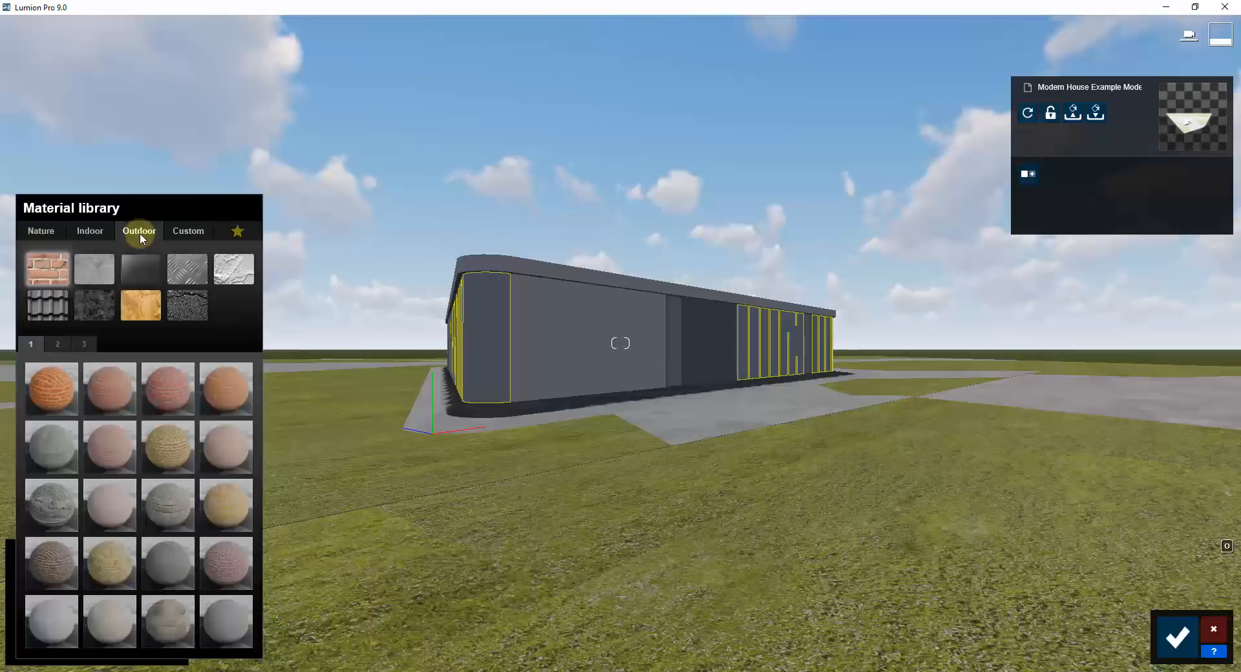
{"action": "left_click", "coordinate": [139, 270]}
{"action": "left_click", "coordinate": [106, 445]}
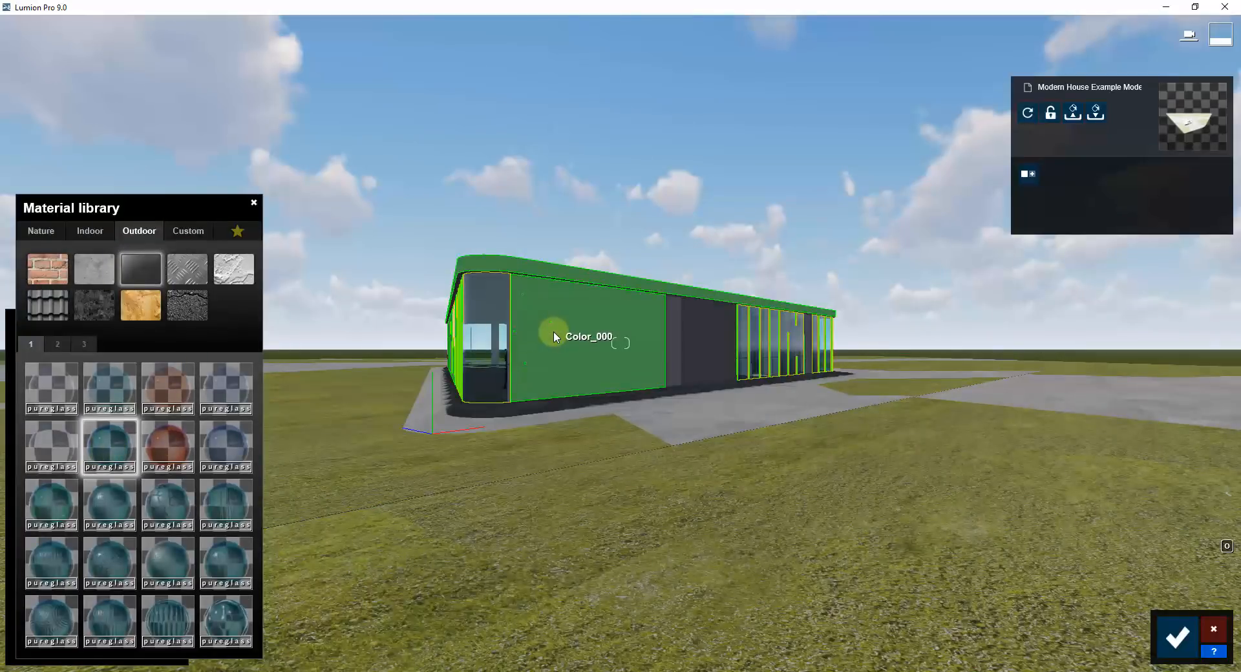
Fly in to the slatted facade wall beside the glazed corner and select its Color_000 material for editing.
{"action": "key", "text": "w"}
{"action": "mouse_move", "coordinate": [562, 340]}
{"action": "right_mouse_down"}
{"action": "mouse_move", "coordinate": [576, 341]}
{"action": "mouse_move", "coordinate": [562, 340]}
{"action": "right_mouse_up"}
{"action": "key", "text": "w"}
{"action": "key", "text": "a"}
{"action": "key", "text": "w"}
{"action": "key", "text": "a"}
{"action": "key", "text": "a"}
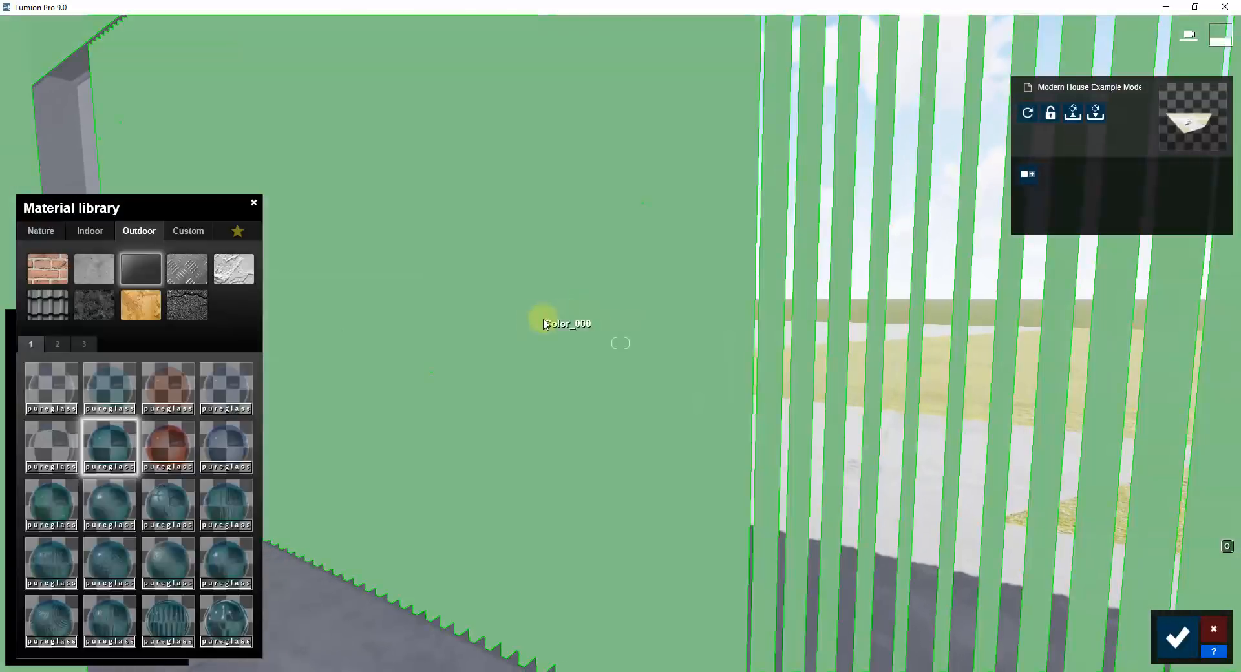
{"action": "right_click_drag", "start_coordinate": [693, 360], "coordinate": [714, 319]}
{"action": "left_click", "coordinate": [615, 324]}
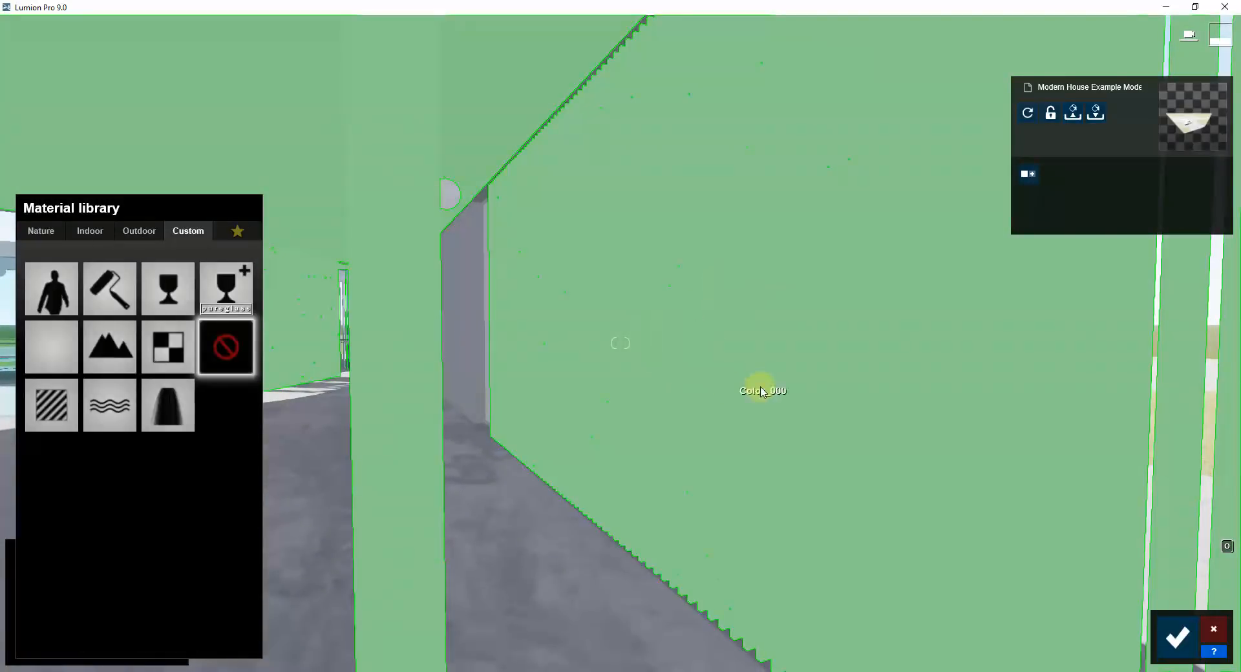
{"action": "right_click_drag", "start_coordinate": [757, 388], "coordinate": [485, 286]}
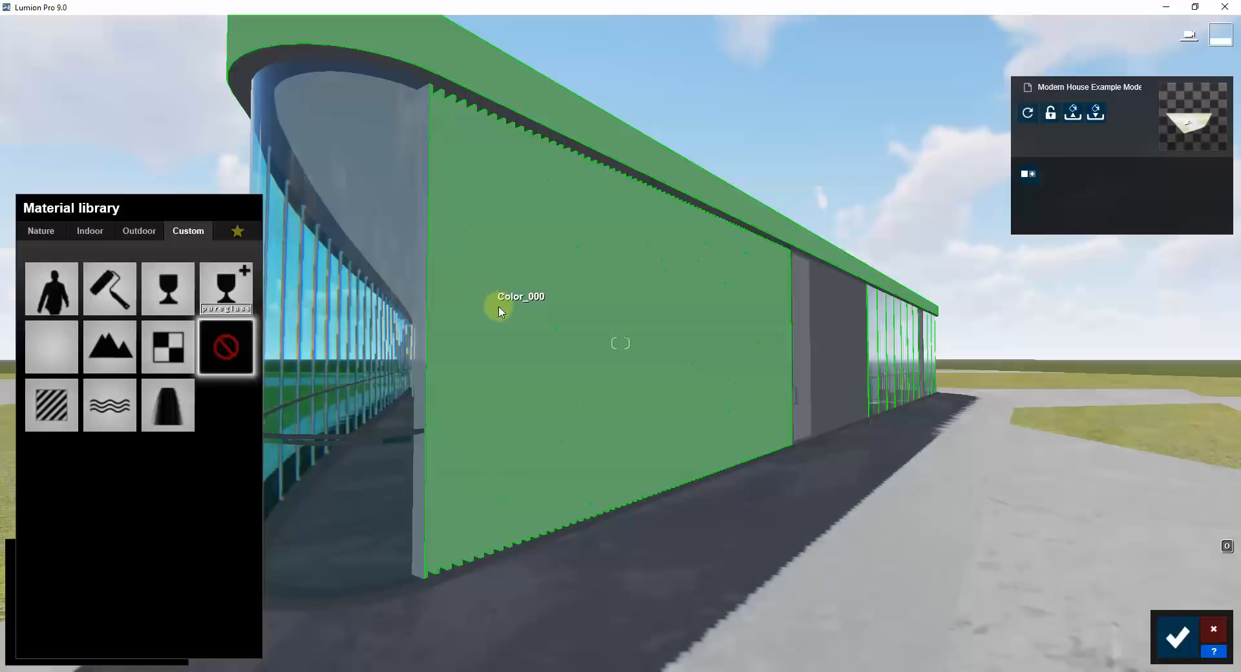
{"action": "right_click_drag", "start_coordinate": [631, 316], "coordinate": [566, 307]}
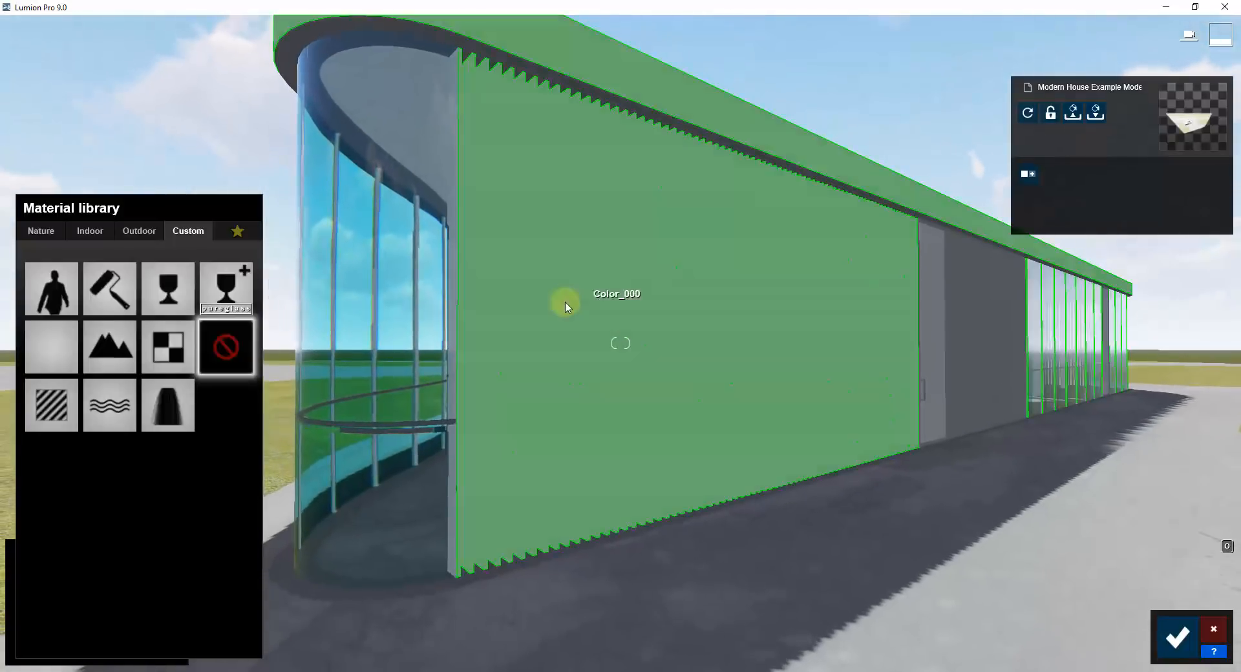
Try the outdoor metals on Color_000: Metal Painted 006 1024 and a light grey metal from page 2.
{"action": "left_click", "coordinate": [134, 231]}
{"action": "left_click", "coordinate": [180, 271]}
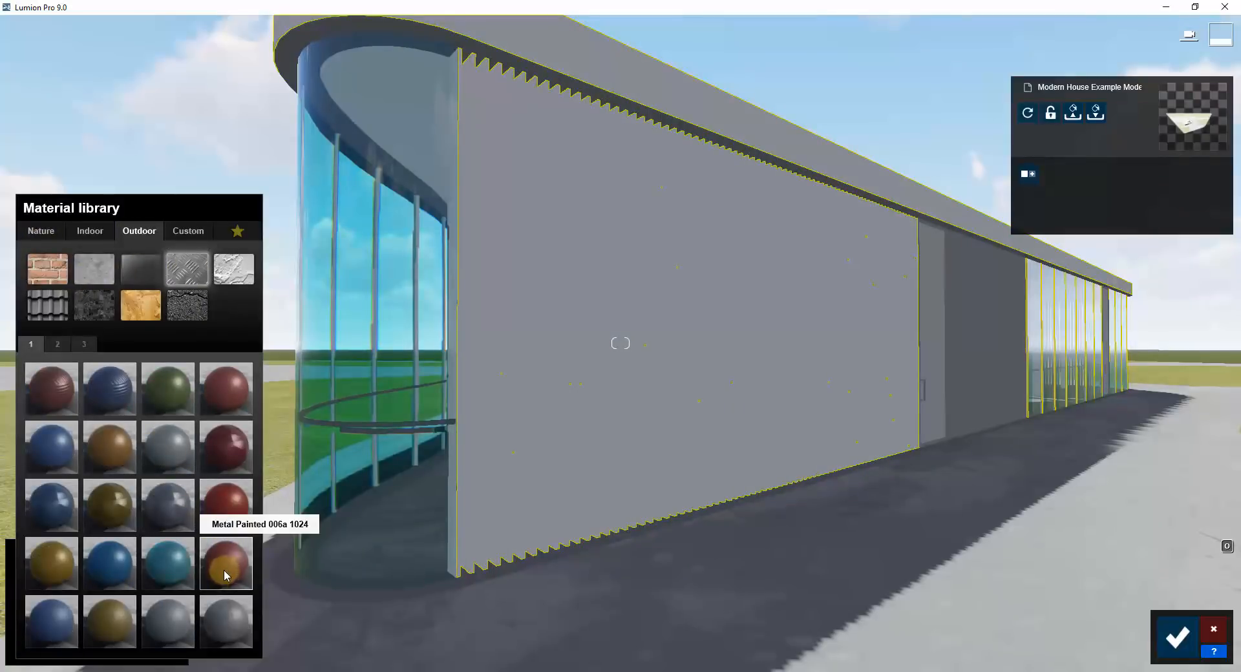
{"action": "left_click", "coordinate": [180, 632]}
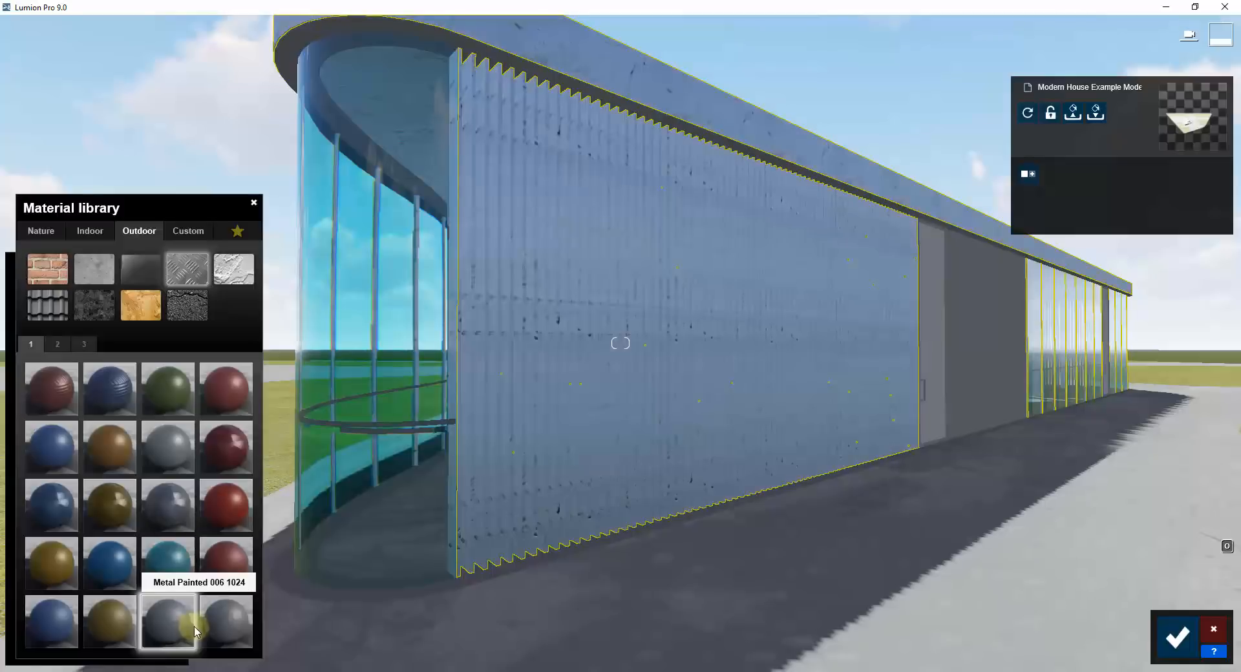
{"action": "left_click", "coordinate": [58, 344]}
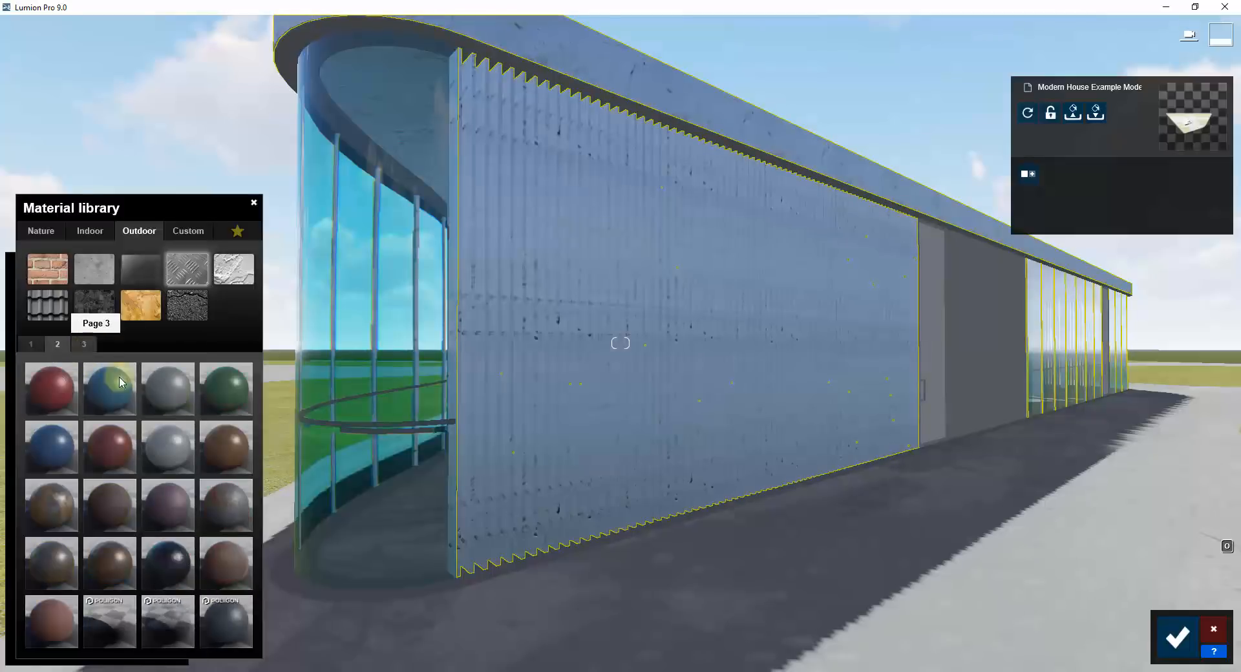
{"action": "left_click", "coordinate": [174, 382]}
Assign the second Poliigon metal on page 3 of the outdoor metals, a plain grey, to the Color_000 surfaces.
{"action": "right_click_drag", "start_coordinate": [607, 352], "coordinate": [607, 369]}
{"action": "key", "text": "s"}
{"action": "left_click", "coordinate": [83, 347]}
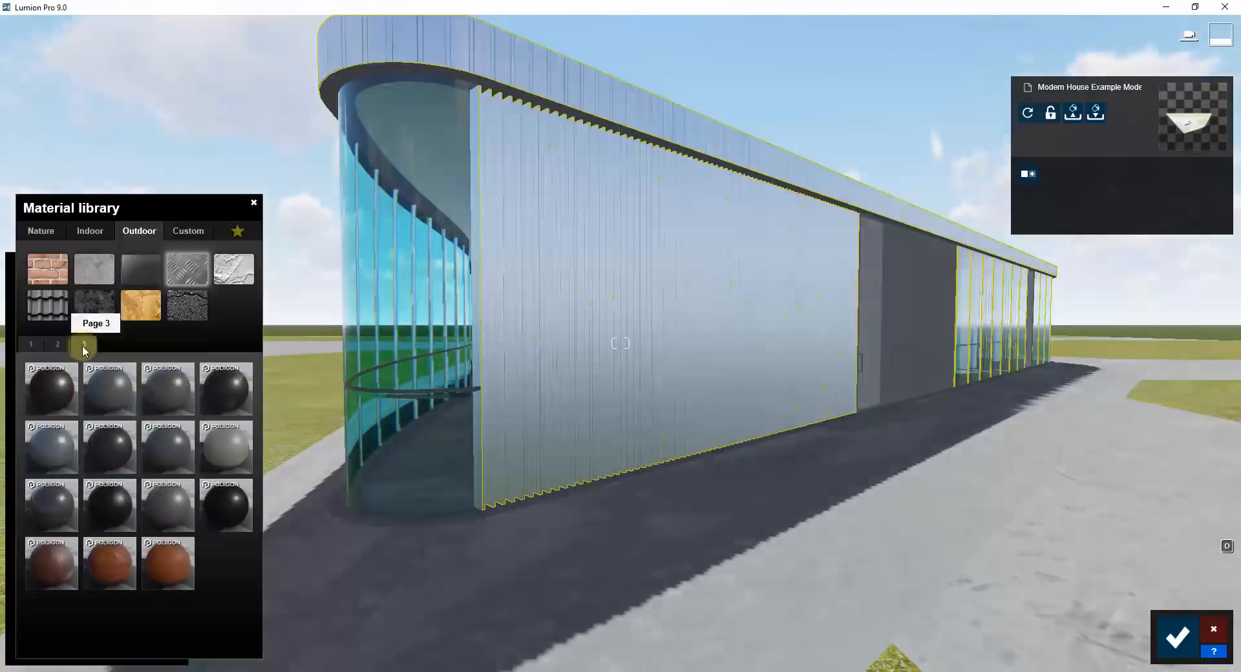
{"action": "left_click", "coordinate": [110, 388]}
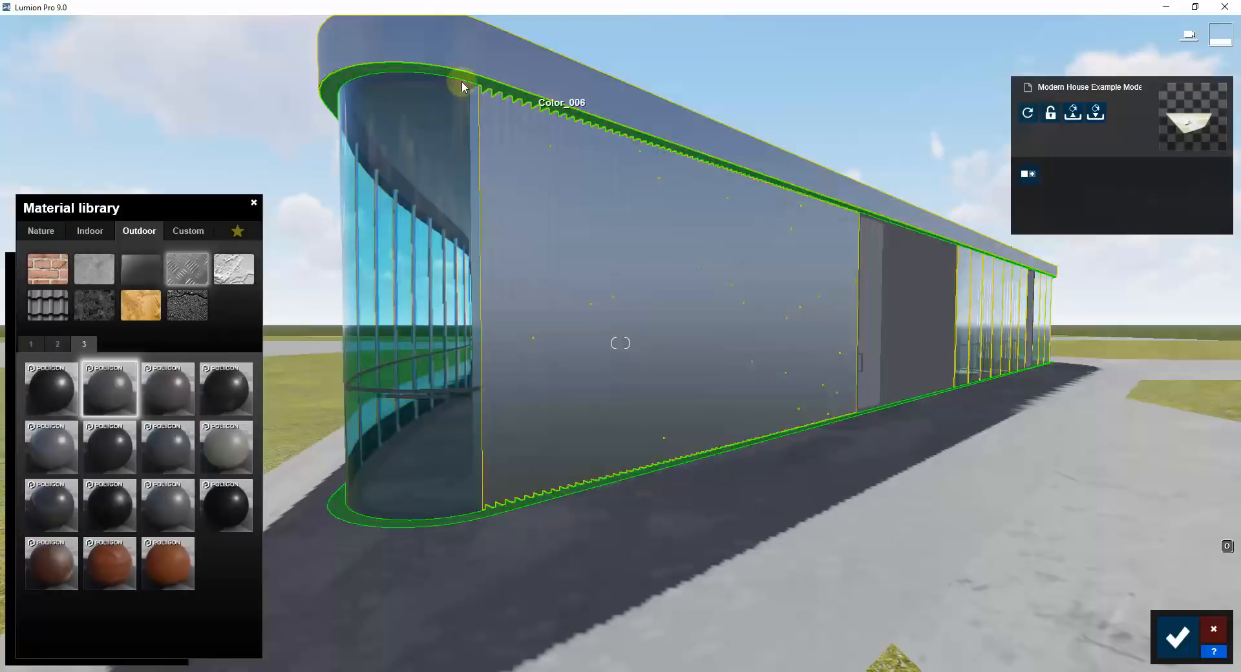
{"action": "key", "text": "s"}
{"action": "right_click_drag", "start_coordinate": [558, 198], "coordinate": [558, 196]}
{"action": "key", "text": "a"}
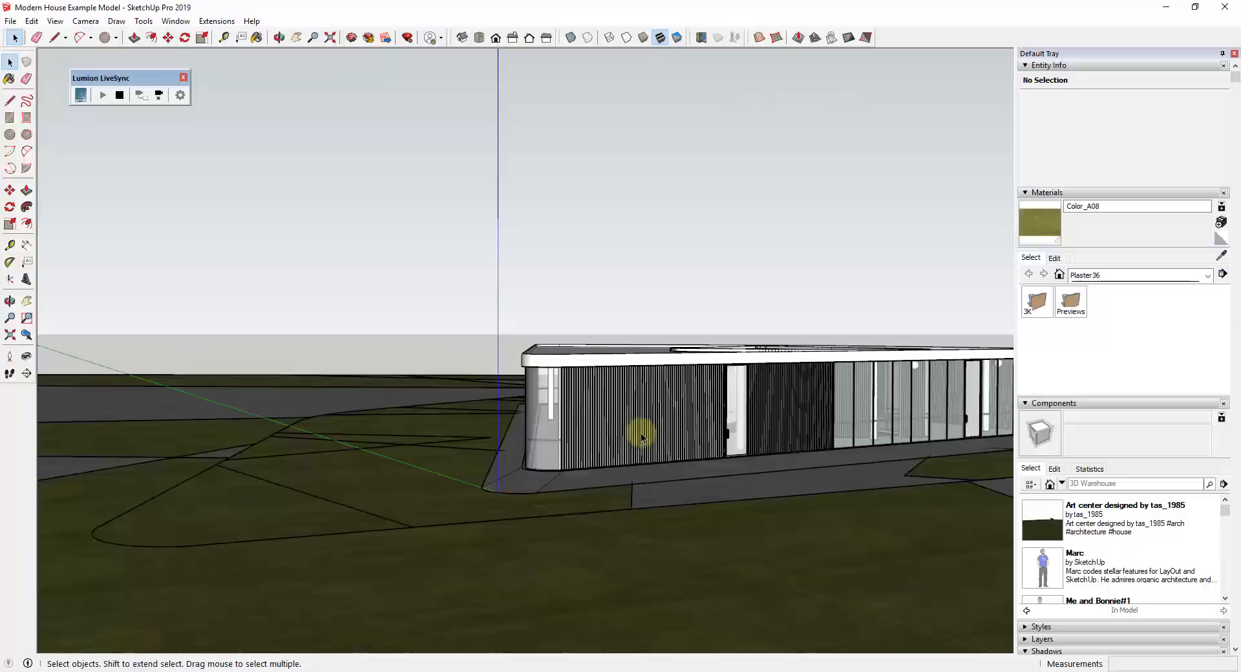
Switch to SketchUp and open the art center component for editing at the slatted corner wall.
{"action": "middle_click_drag", "start_coordinate": [641, 439], "coordinate": [657, 443]}
{"action": "scroll", "coordinate": [657, 443], "scroll_direction": "up", "scroll_amount": 8}
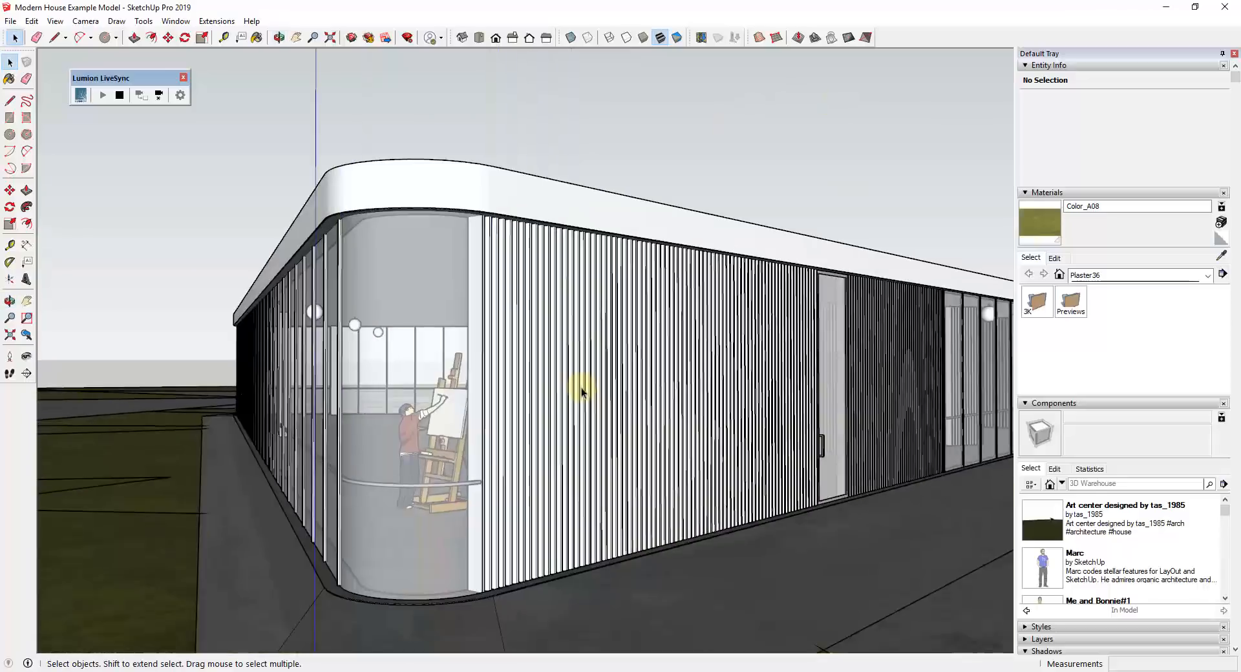
{"action": "left_click", "coordinate": [524, 377]}
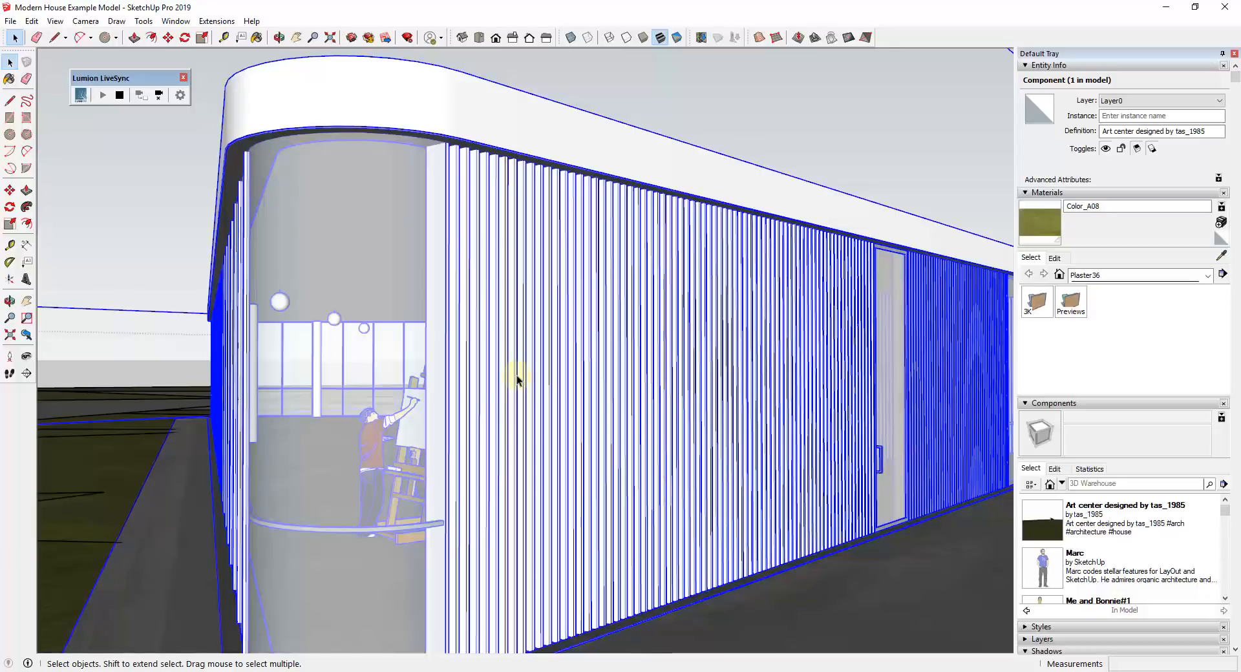
{"action": "double_click", "coordinate": [524, 379]}
{"action": "left_click", "coordinate": [513, 377]}
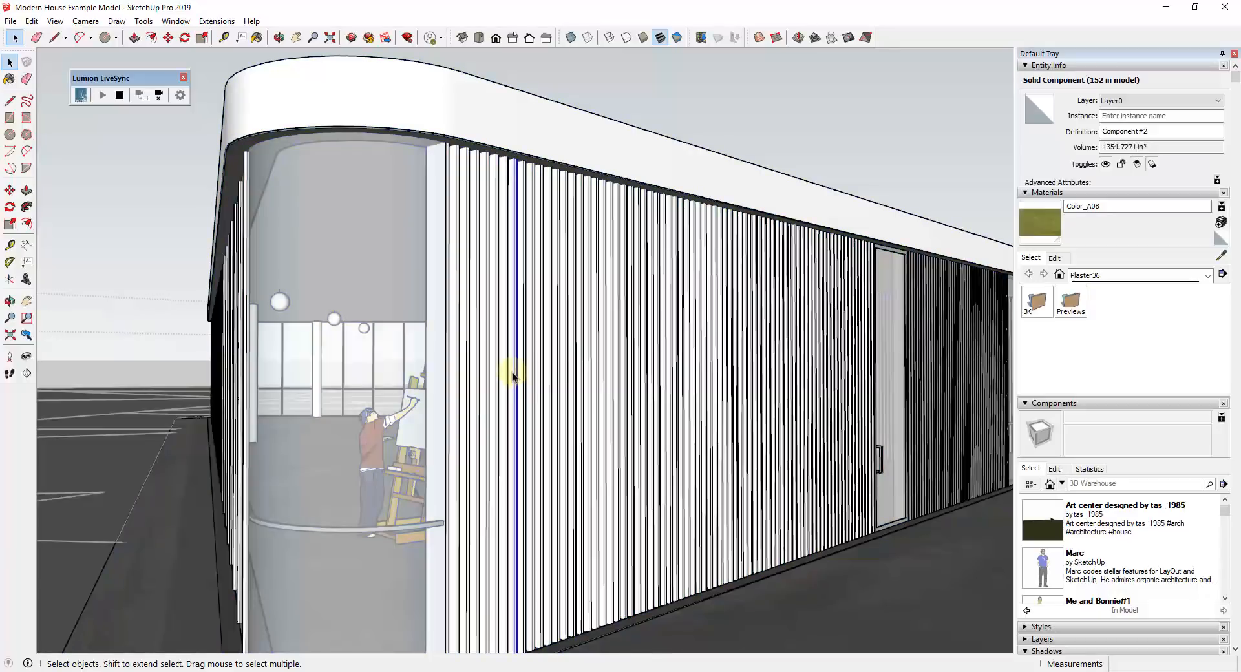
{"action": "left_click_drag", "start_coordinate": [391, 132], "coordinate": [906, 654]}
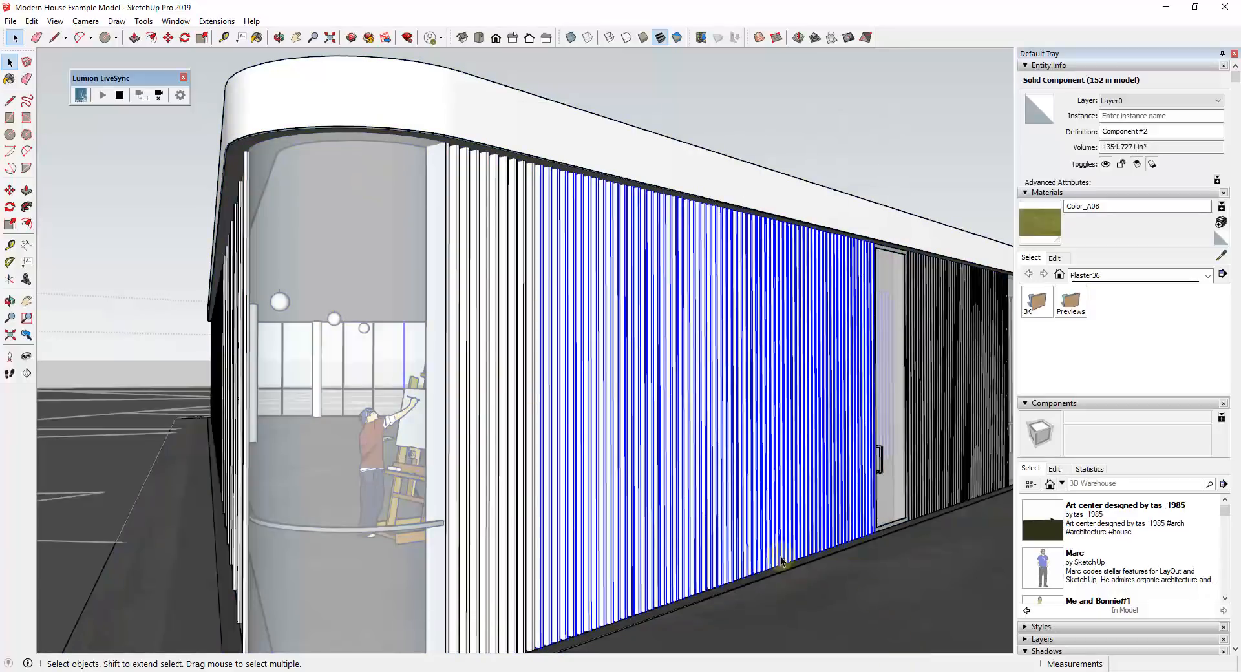
{"action": "middle_click_drag", "start_coordinate": [783, 556], "coordinate": [465, 481]}
{"action": "left_click_drag", "start_coordinate": [304, 129], "coordinate": [585, 636], "text": "shift"}
{"action": "scroll", "coordinate": [569, 517], "scroll_direction": "down", "scroll_amount": 3}
{"action": "middle_click_drag", "start_coordinate": [395, 284], "coordinate": [504, 343]}
Select the white vertical slats of the wall between the glazed corner and the door.
{"action": "left_click", "coordinate": [506, 344]}
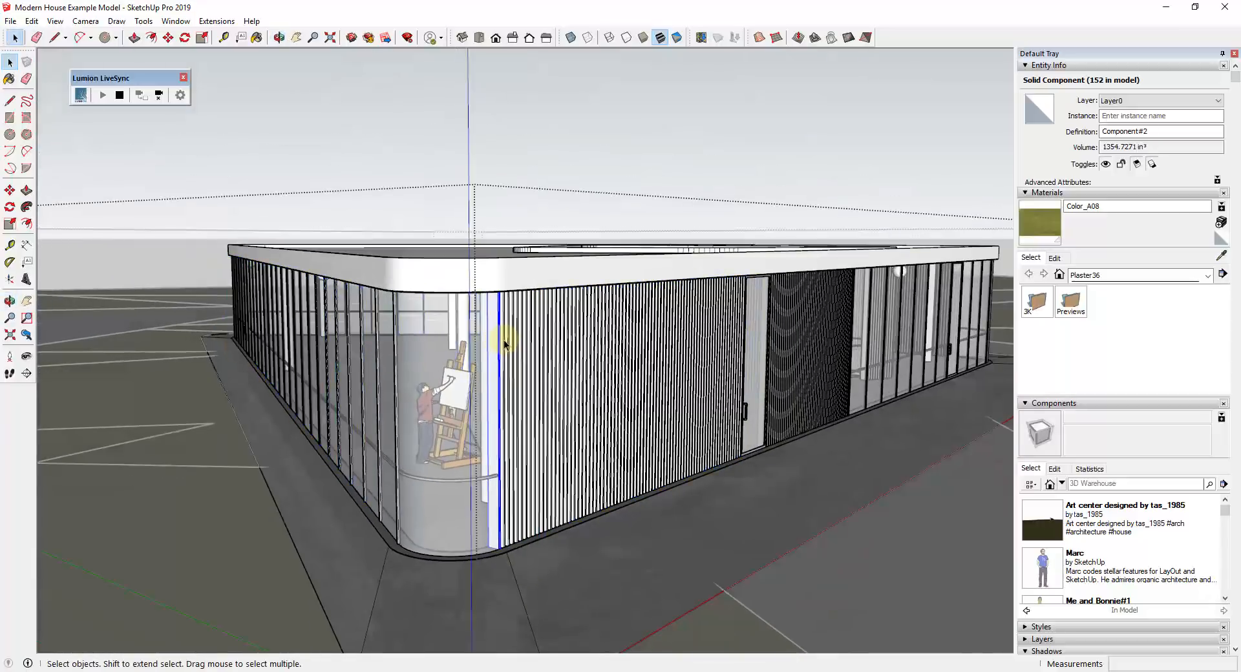
{"action": "left_click", "coordinate": [522, 345], "text": "shift"}
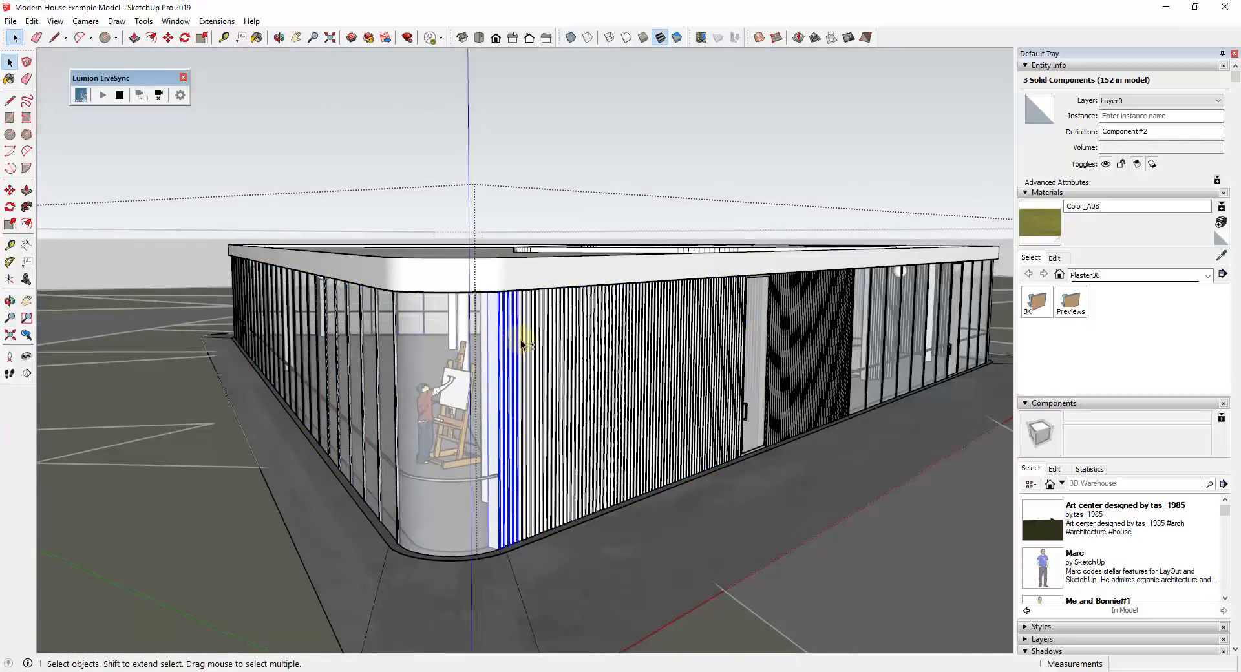
{"action": "left_click", "coordinate": [564, 343], "text": "shift"}
{"action": "left_click", "coordinate": [571, 344], "text": "shift"}
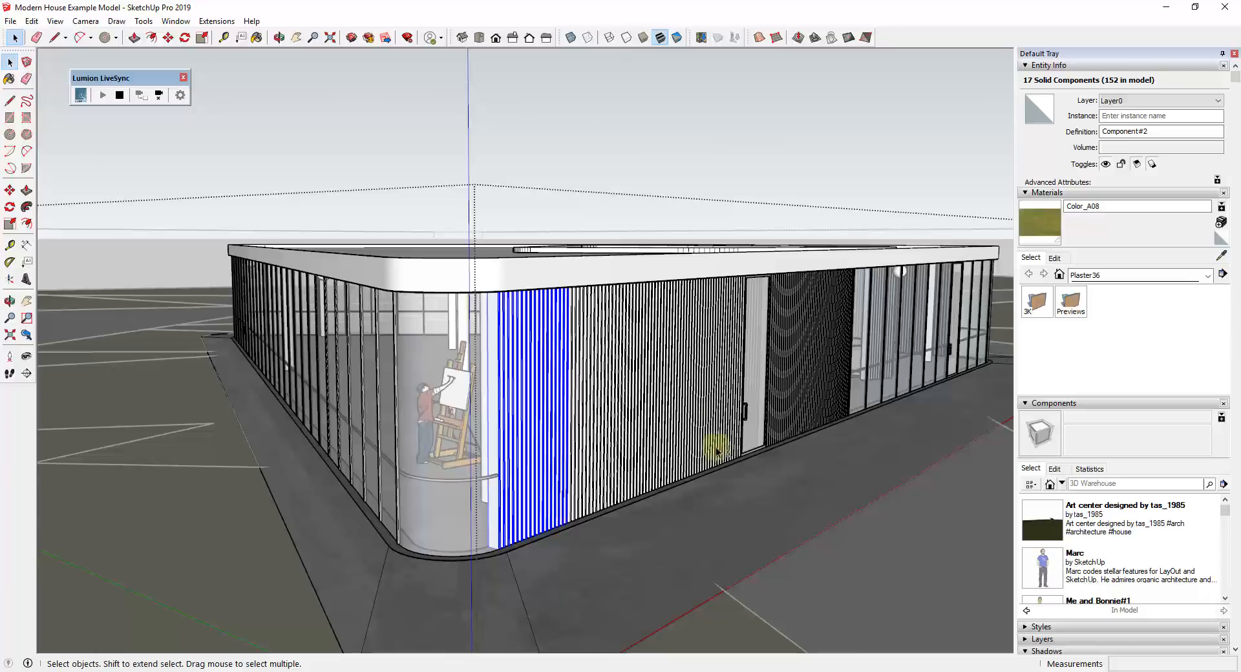
{"action": "scroll", "coordinate": [715, 446], "scroll_direction": "up", "scroll_amount": 4}
{"action": "left_click_drag", "start_coordinate": [510, 141], "coordinate": [771, 594], "text": "shift"}
Remove the interior columns and the other unwanted components behind the wall from the slat selection.
{"action": "middle_click_drag", "start_coordinate": [549, 440], "coordinate": [834, 395]}
{"action": "scroll", "coordinate": [448, 342], "scroll_direction": "up", "scroll_amount": 7}
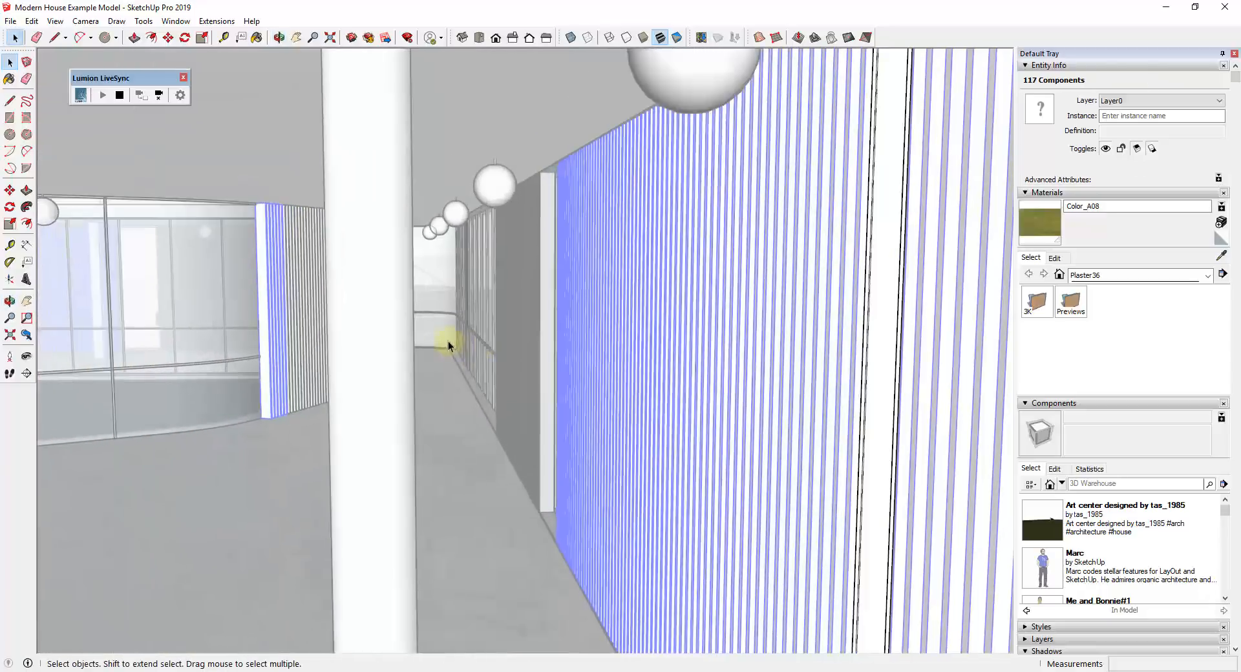
{"action": "middle_click_drag", "start_coordinate": [409, 328], "coordinate": [466, 342]}
{"action": "scroll", "coordinate": [636, 345], "scroll_direction": "up", "scroll_amount": 1}
{"action": "scroll", "coordinate": [636, 342], "scroll_direction": "up", "scroll_amount": 3}
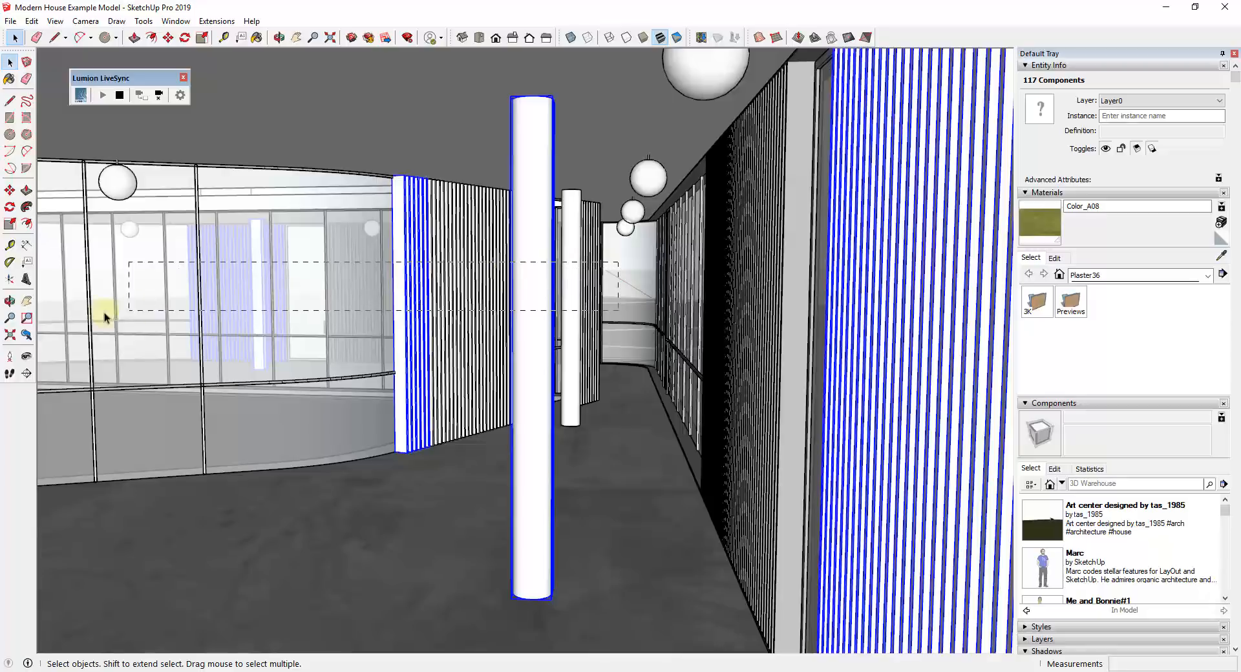
{"action": "left_click_drag", "start_coordinate": [105, 318], "coordinate": [92, 319], "text": "ctrl+shift"}
Combine the selected facade slats into one group.
{"action": "scroll", "coordinate": [605, 321], "scroll_direction": "down", "scroll_amount": 10}
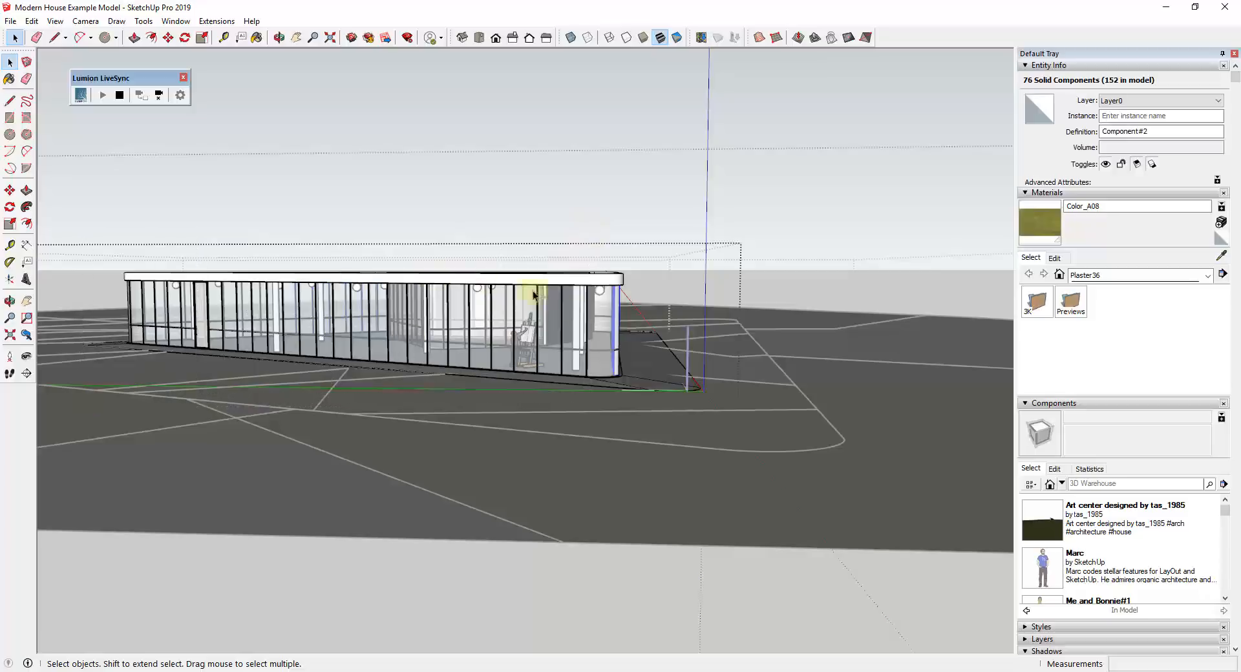
{"action": "middle_click_drag", "start_coordinate": [731, 406], "coordinate": [362, 391]}
{"action": "scroll", "coordinate": [950, 346], "scroll_direction": "up", "scroll_amount": 6}
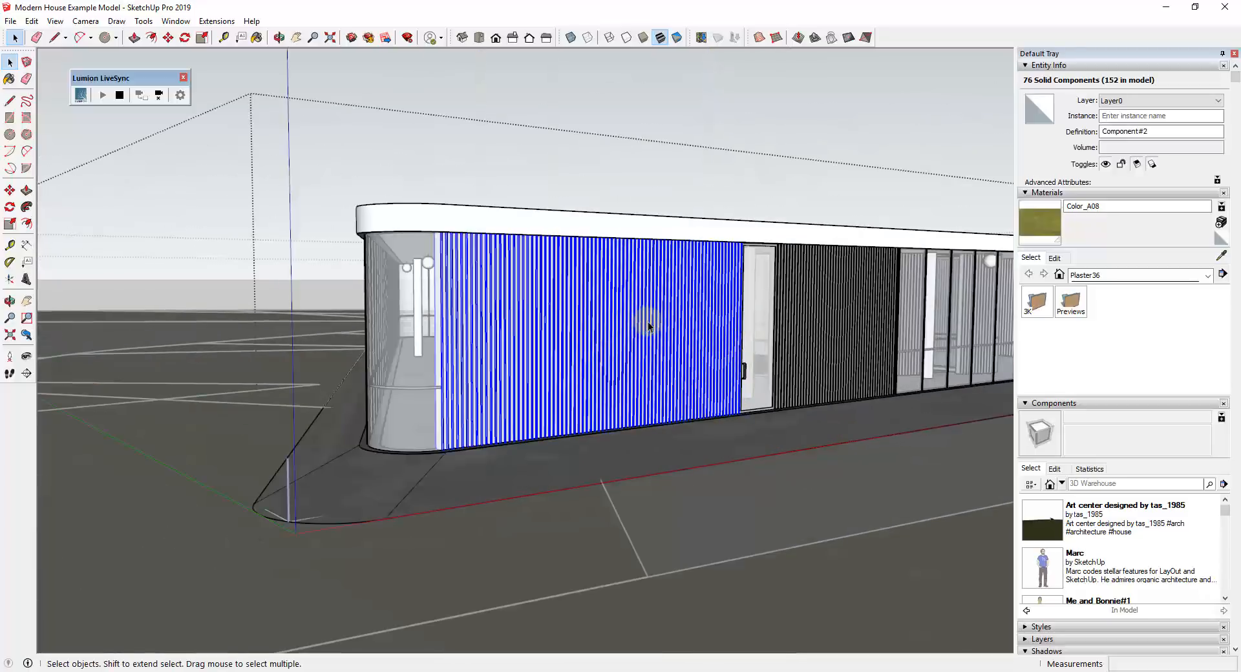
{"action": "left_click", "coordinate": [31, 20]}
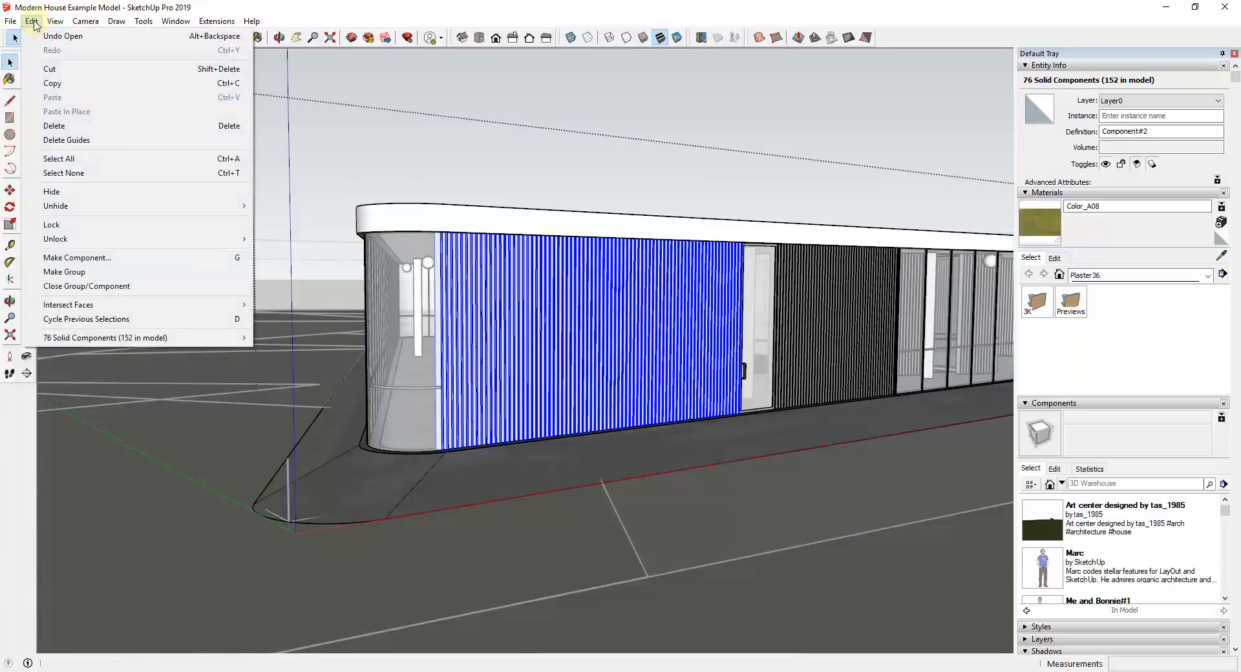
{"action": "left_click", "coordinate": [80, 272]}
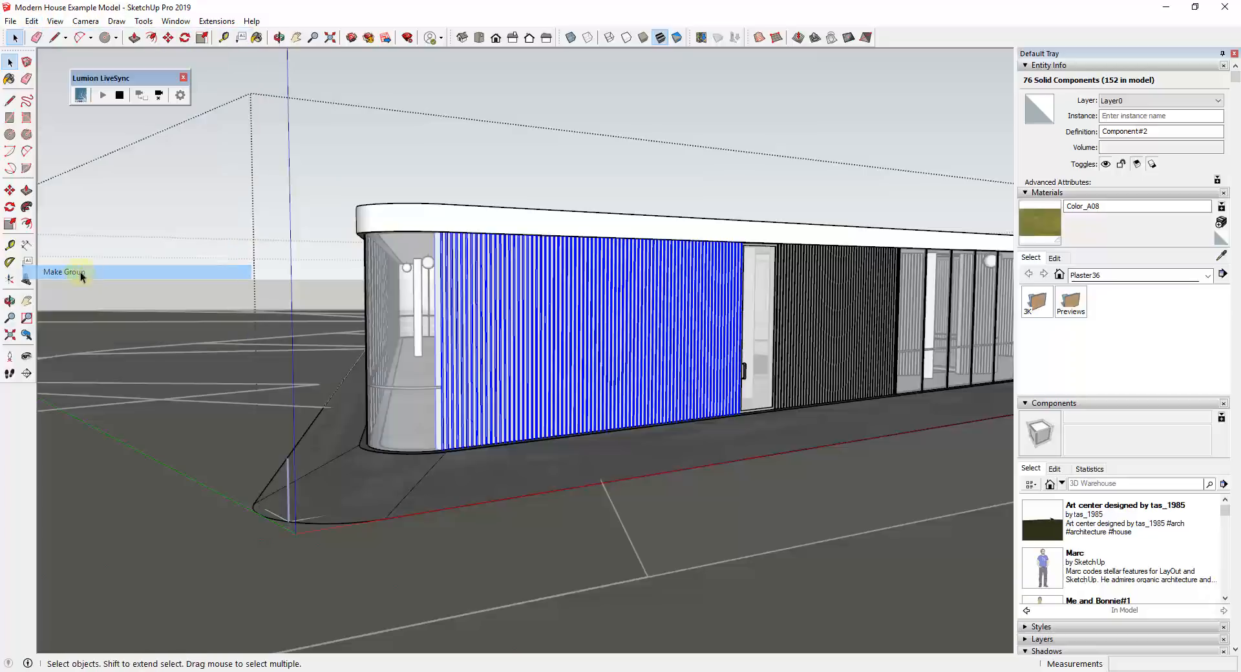
Paint the slat group with Color A01 from the Colors material collection.
{"action": "middle_click_drag", "start_coordinate": [583, 348], "coordinate": [692, 355]}
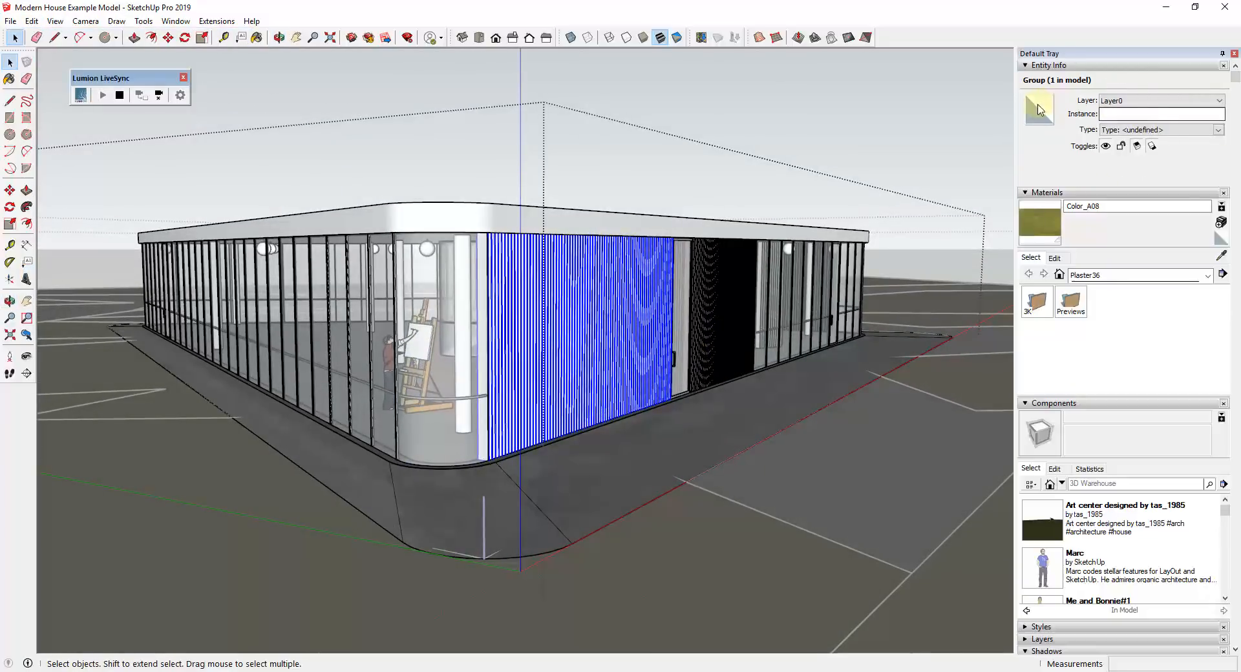
{"action": "left_click", "coordinate": [1093, 276]}
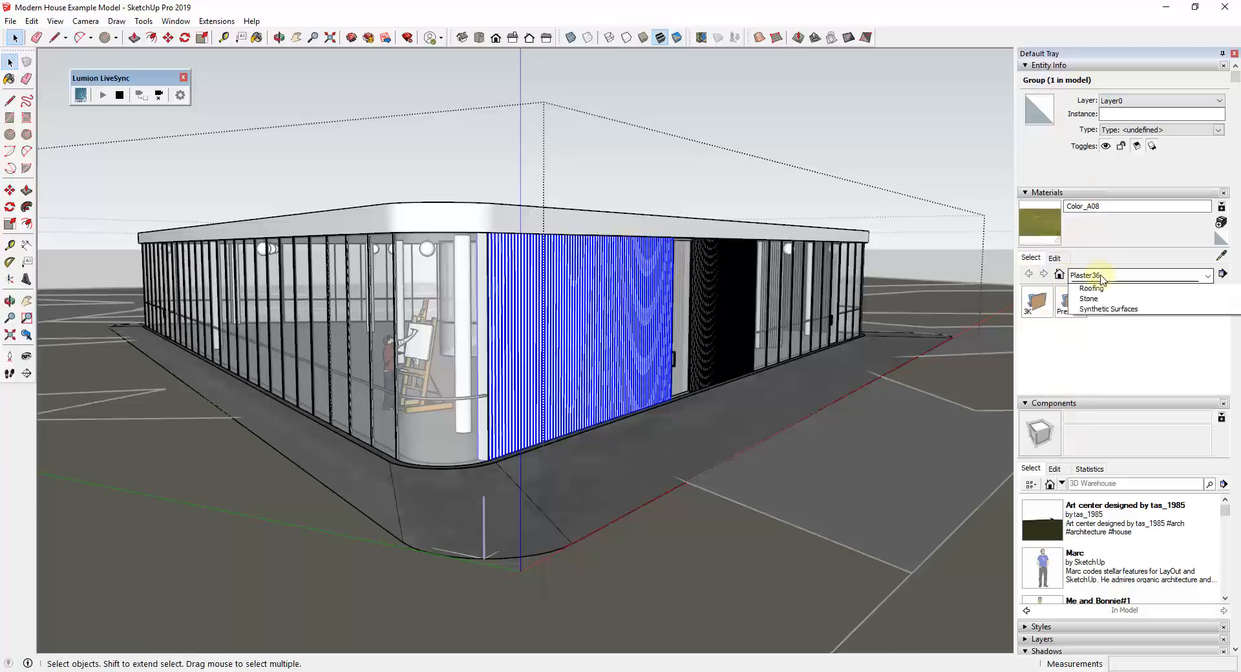
{"action": "left_click", "coordinate": [1111, 362]}
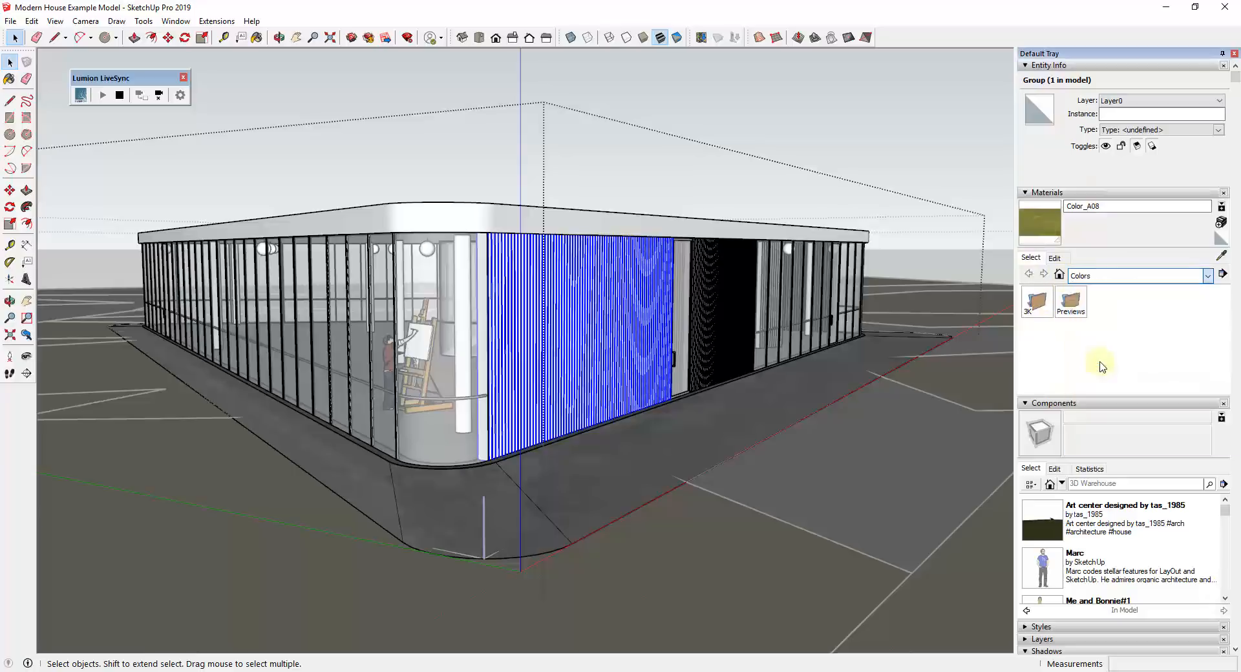
{"action": "left_click", "coordinate": [1039, 302]}
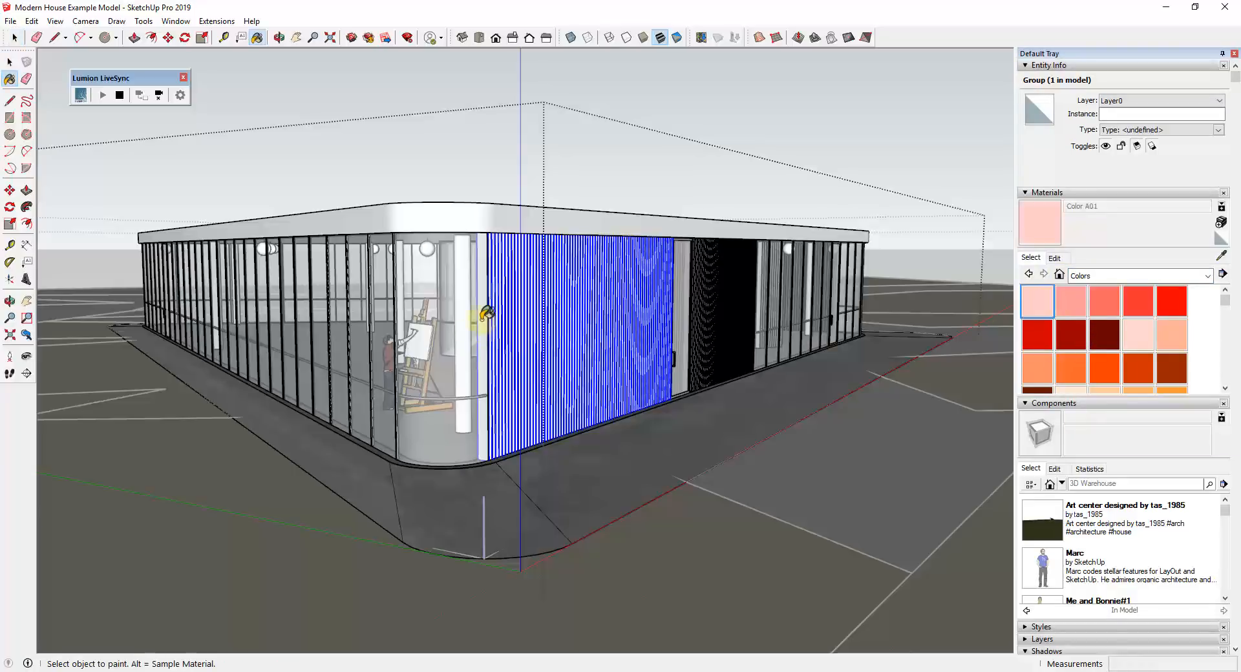
{"action": "key", "text": "ctrl+z"}
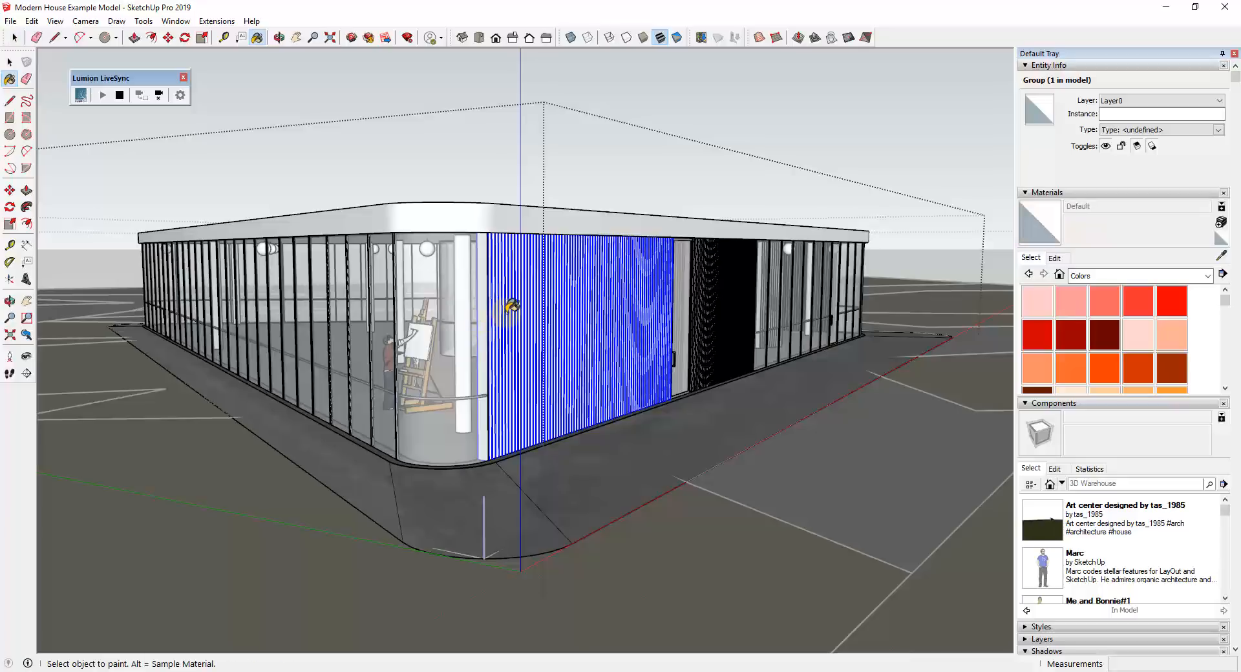
{"action": "scroll", "coordinate": [514, 307], "scroll_direction": "up", "scroll_amount": 5}
{"action": "left_click", "coordinate": [1039, 301]}
{"action": "left_click", "coordinate": [705, 295]}
{"action": "scroll", "coordinate": [695, 291], "scroll_direction": "down", "scroll_amount": 6}
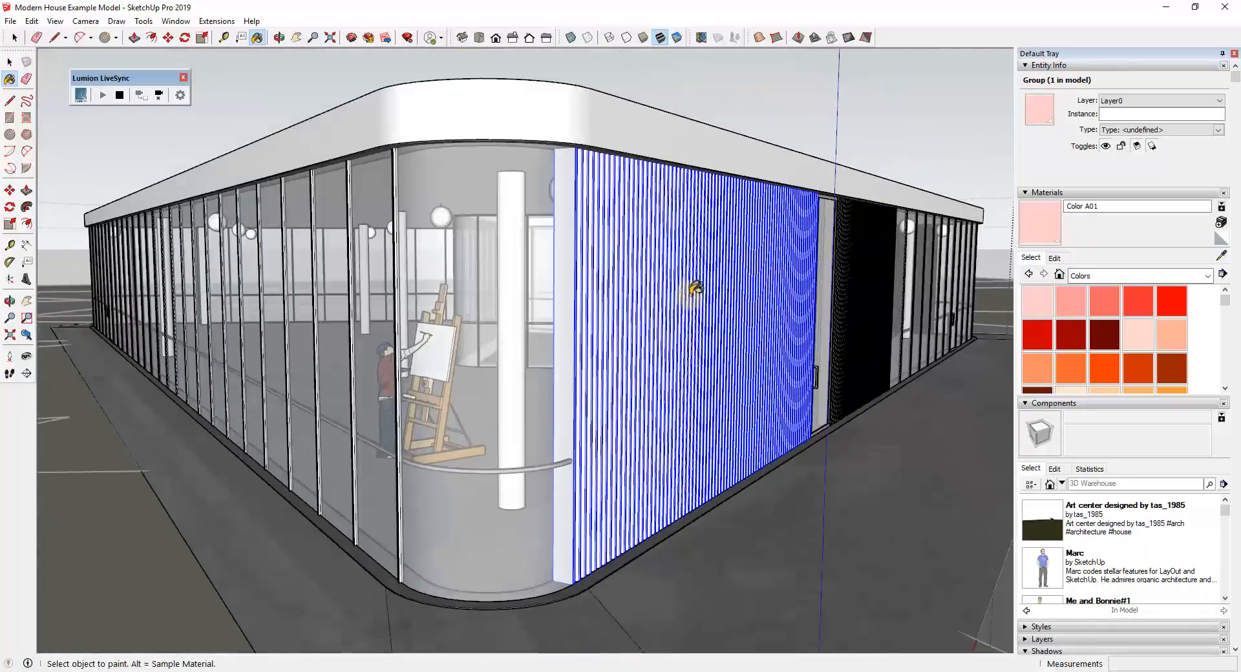
Switch to Lumion and check which material the slatted wall carries in the synced model.
{"action": "middle_click_drag", "start_coordinate": [690, 291], "coordinate": [582, 295]}
{"action": "scroll", "coordinate": [867, 327], "scroll_direction": "up", "scroll_amount": 4}
{"action": "scroll", "coordinate": [747, 313], "scroll_direction": "down", "scroll_amount": 4}
{"action": "key", "text": "space"}
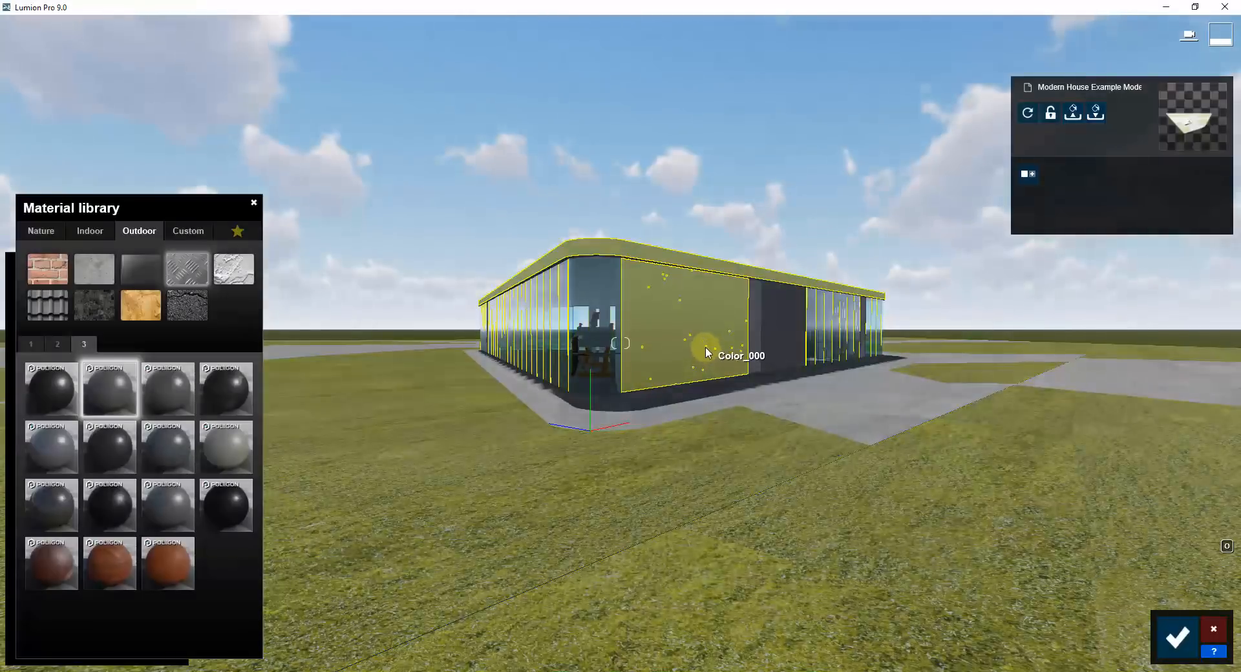
{"action": "left_click", "coordinate": [701, 331]}
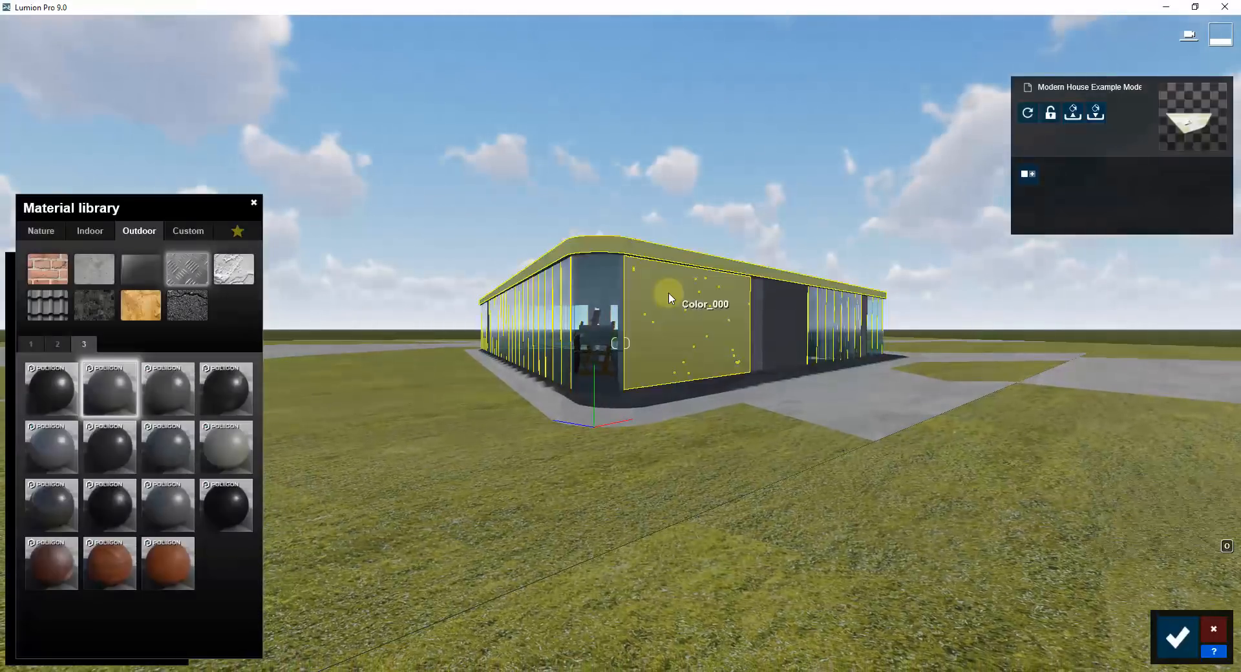
{"action": "left_click", "coordinate": [700, 332]}
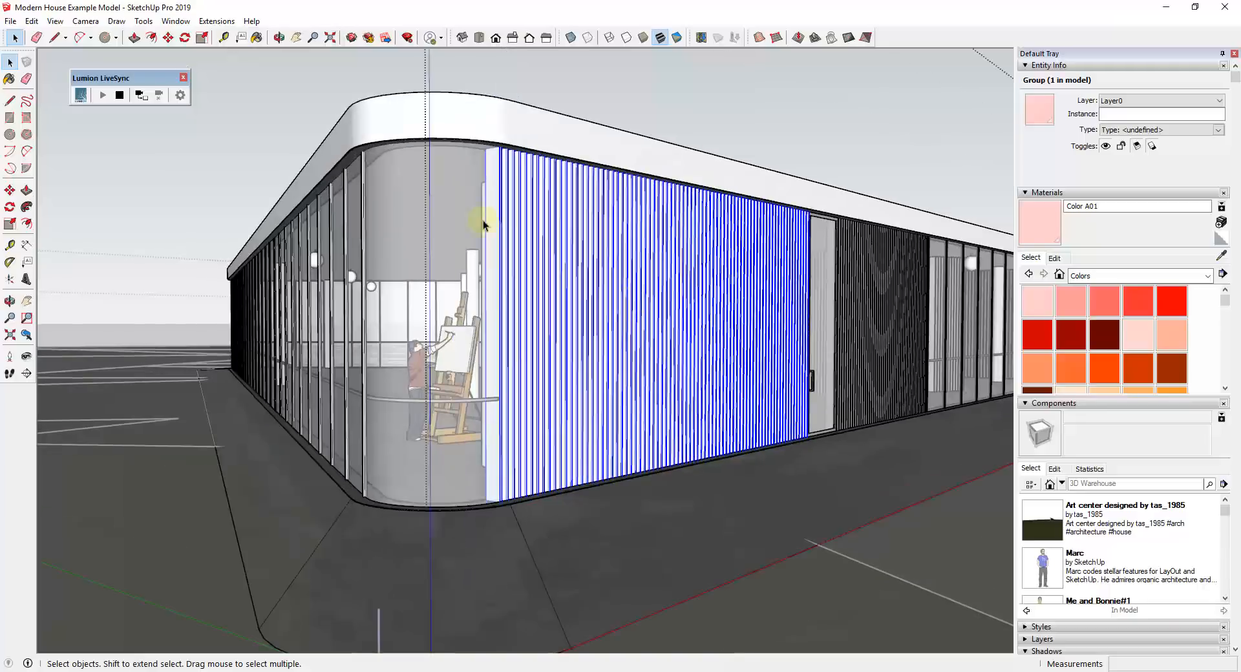
Back in SketchUp, explode the slat components inside their group and paint the resulting faces with the Default material.
{"action": "double_click", "coordinate": [483, 220]}
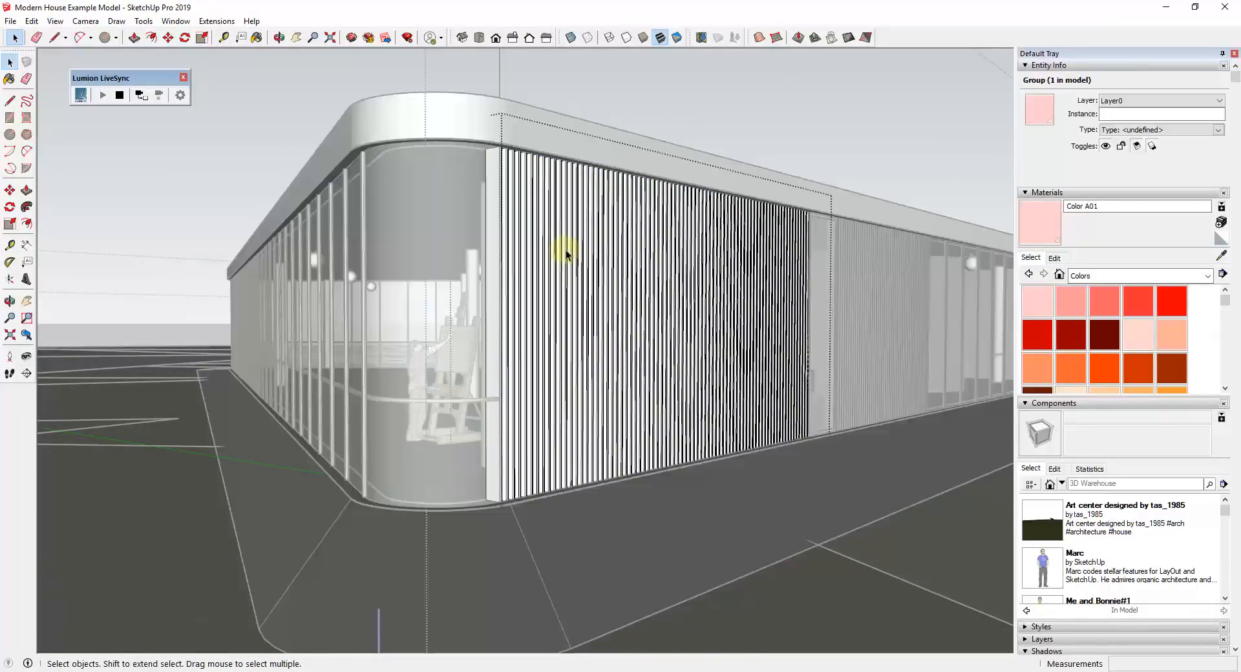
{"action": "right_click", "coordinate": [564, 249]}
{"action": "left_click", "coordinate": [569, 285]}
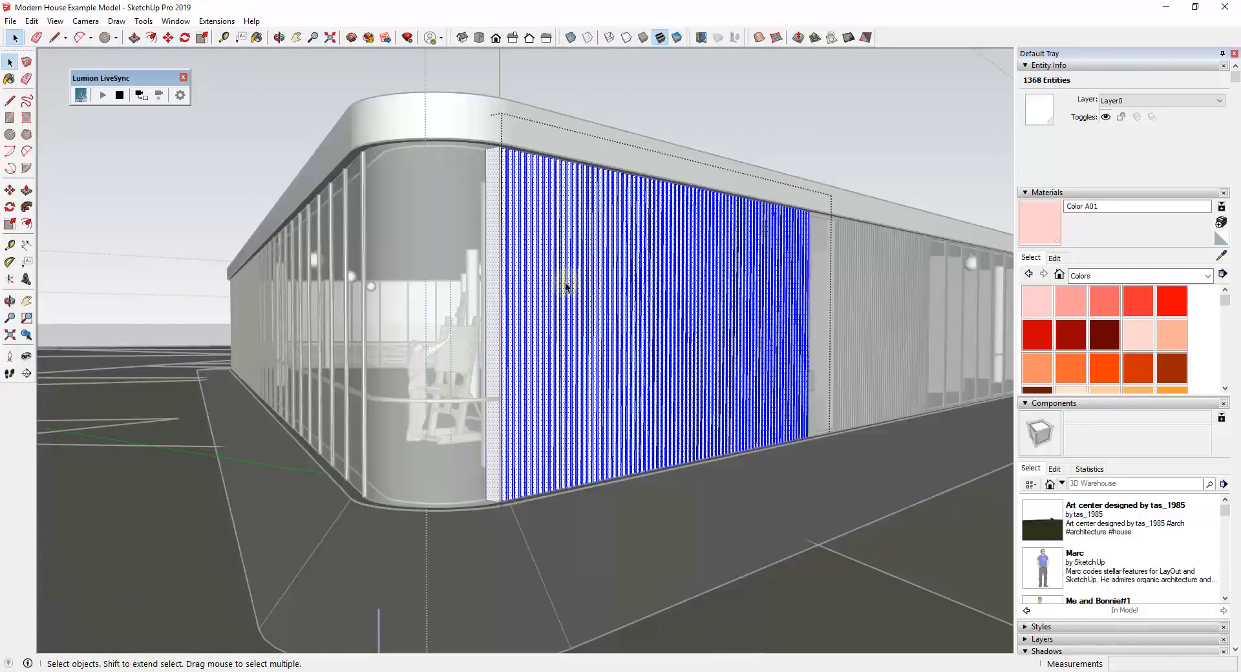
{"action": "left_click", "coordinate": [1221, 241]}
{"action": "left_click", "coordinate": [575, 282]}
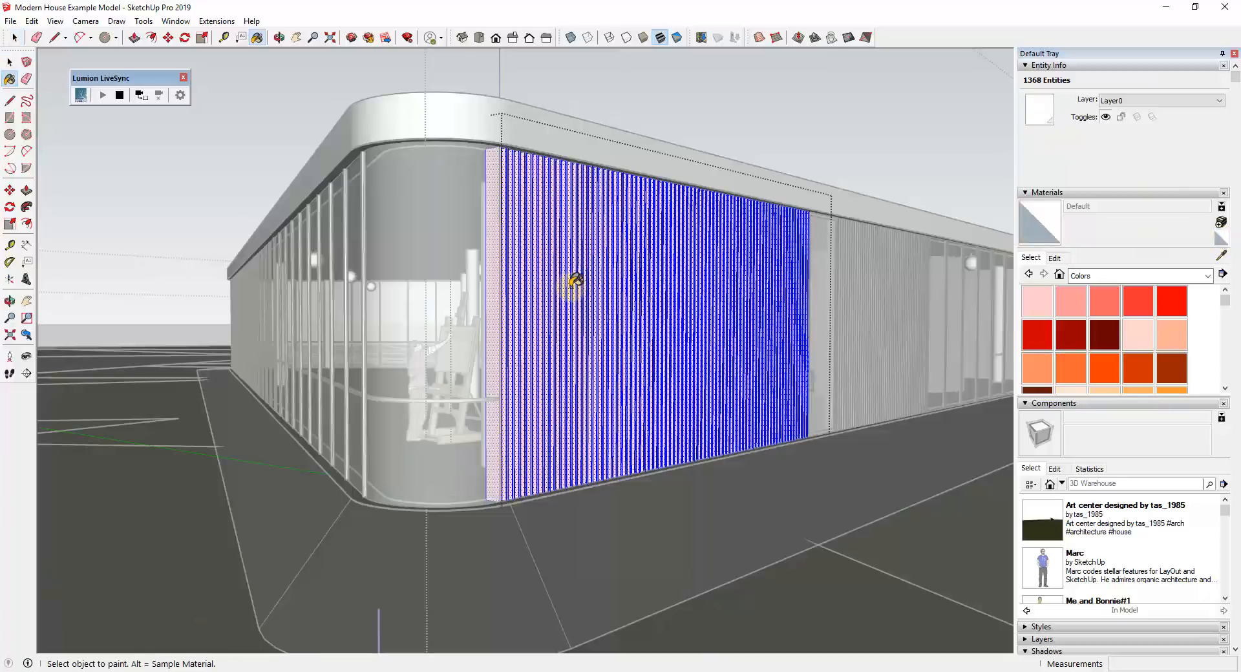
Undo the last paint, repaint the slat faces inside the group with the Default material, and leave the group.
{"action": "key", "text": "ctrl+z"}
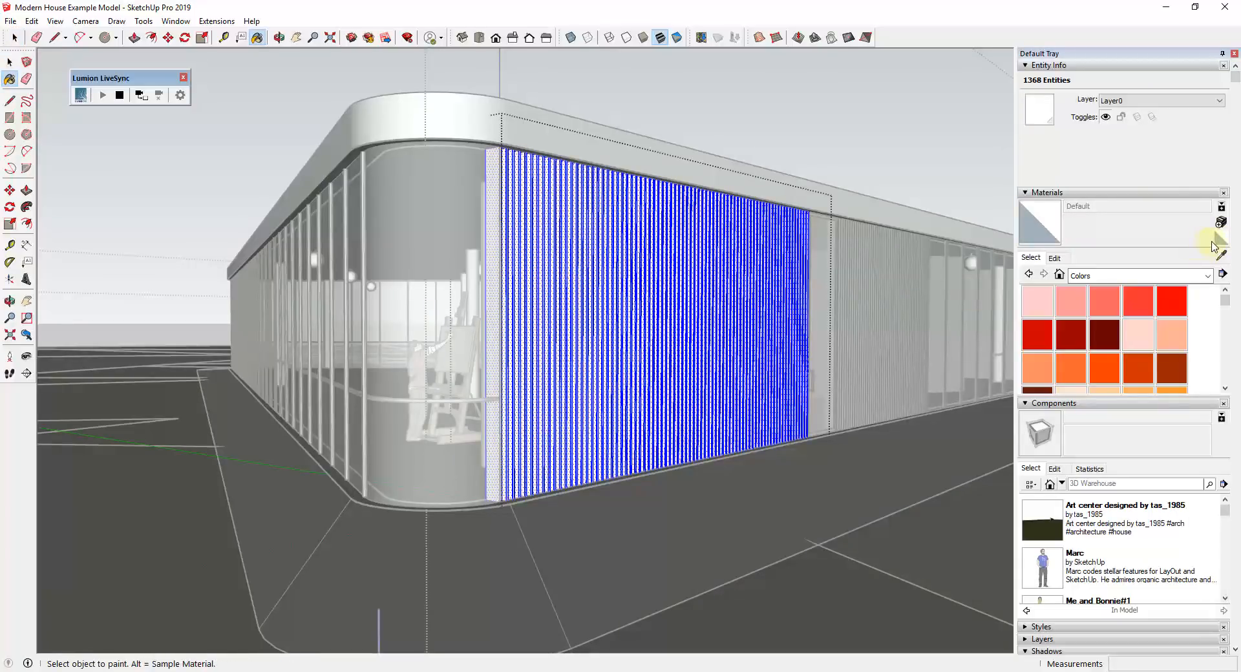
{"action": "left_click", "coordinate": [1220, 240]}
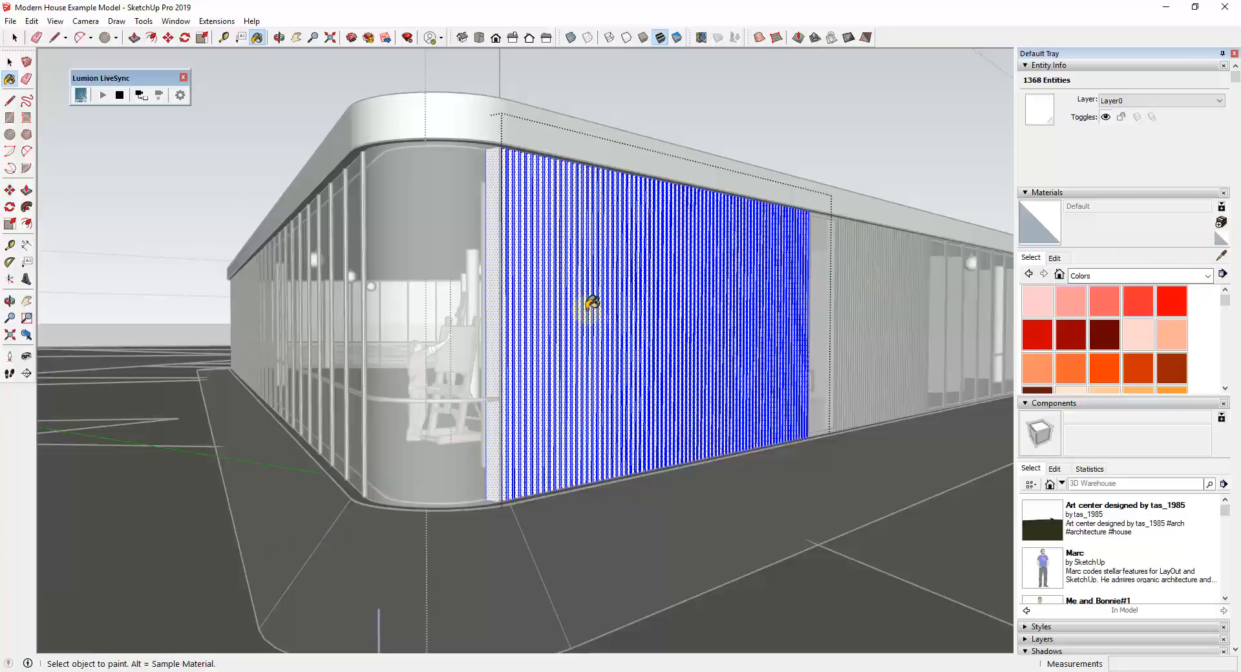
{"action": "left_click", "coordinate": [591, 302]}
{"action": "key", "text": "ctrl+z"}
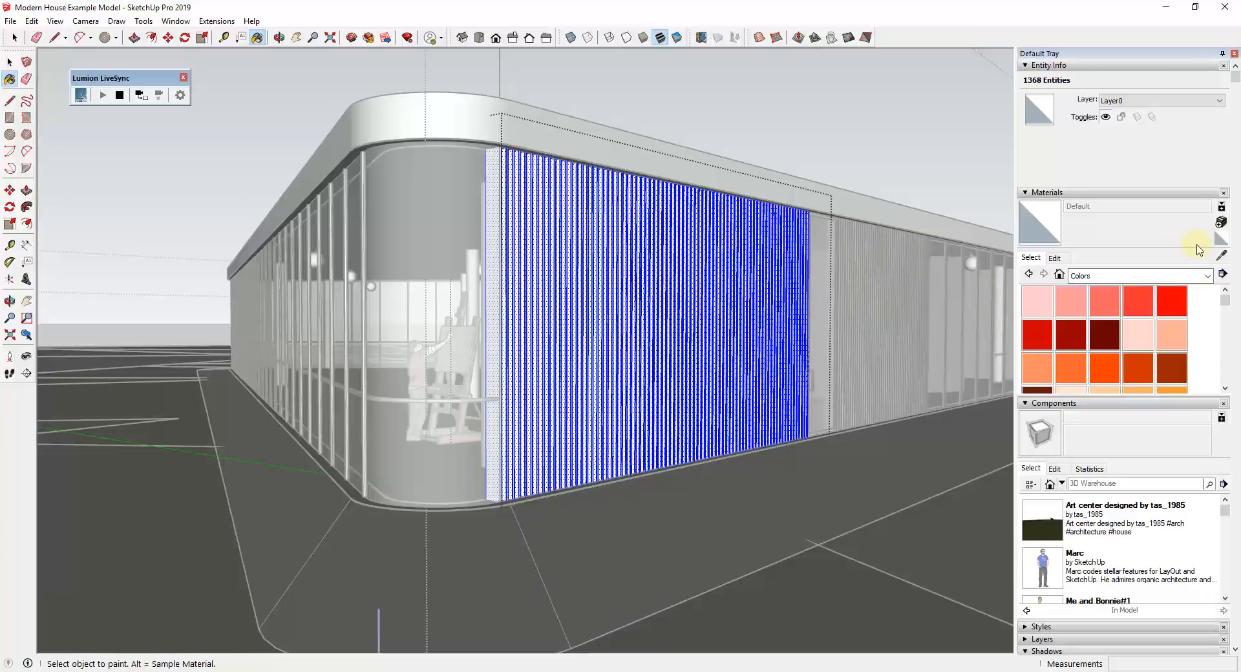
{"action": "left_click", "coordinate": [1226, 242]}
{"action": "left_click", "coordinate": [569, 320]}
{"action": "key", "text": "space"}
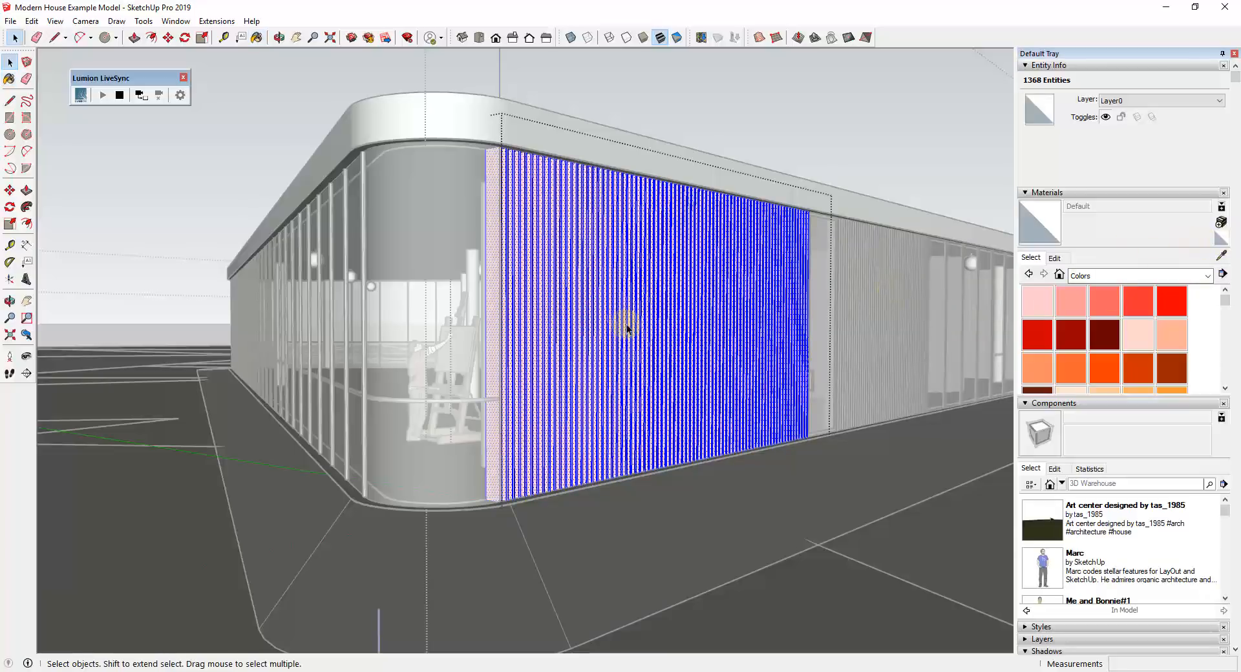
{"action": "left_click", "coordinate": [626, 324]}
{"action": "key", "text": "Escape"}
Switch to Lumion and select the Color A01 material on the slatted wall for editing.
{"action": "middle_click_drag", "start_coordinate": [638, 324], "coordinate": [534, 307]}
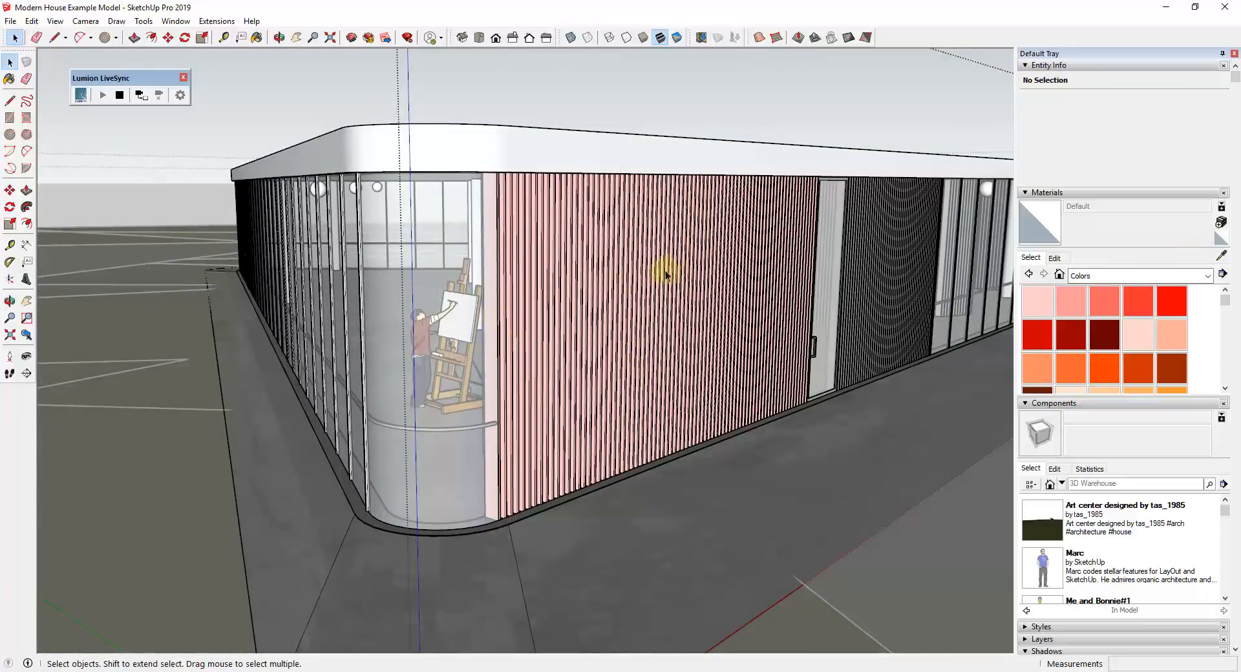
{"action": "scroll", "coordinate": [731, 232], "scroll_direction": "down", "scroll_amount": 3}
{"action": "middle_click_drag", "start_coordinate": [745, 269], "coordinate": [747, 245]}
{"action": "scroll", "coordinate": [747, 259], "scroll_direction": "down", "scroll_amount": 2}
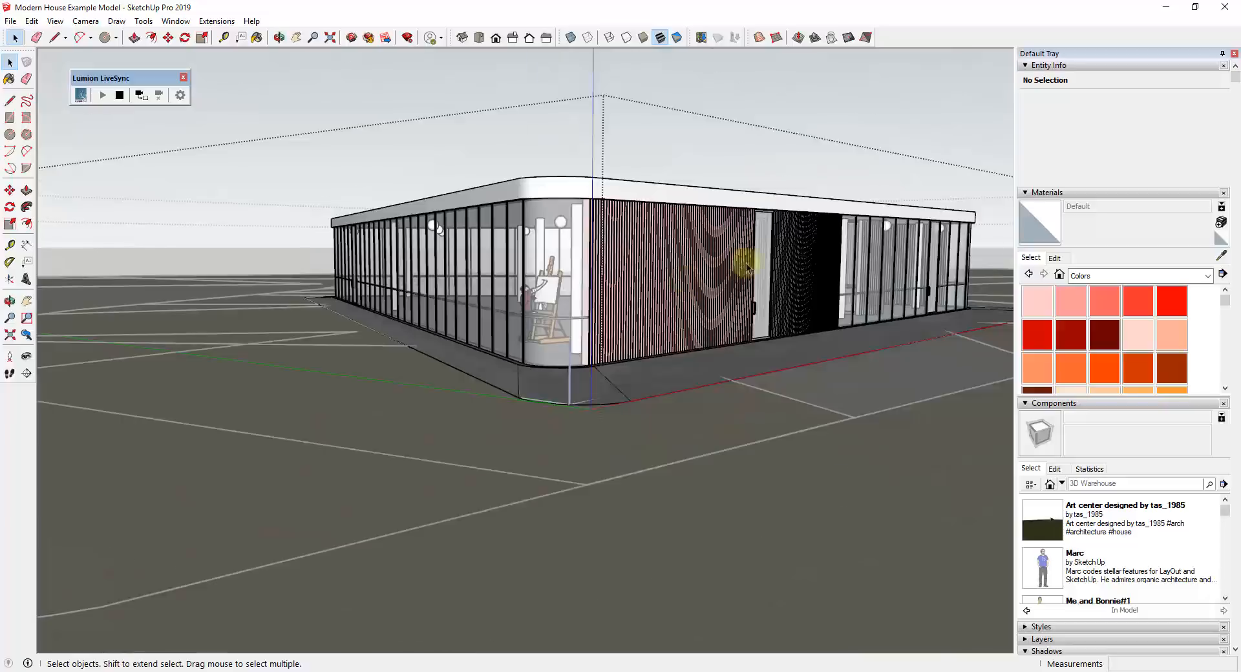
{"action": "scroll", "coordinate": [782, 264], "scroll_direction": "up", "scroll_amount": 4}
{"action": "scroll", "coordinate": [592, 238], "scroll_direction": "down", "scroll_amount": 2}
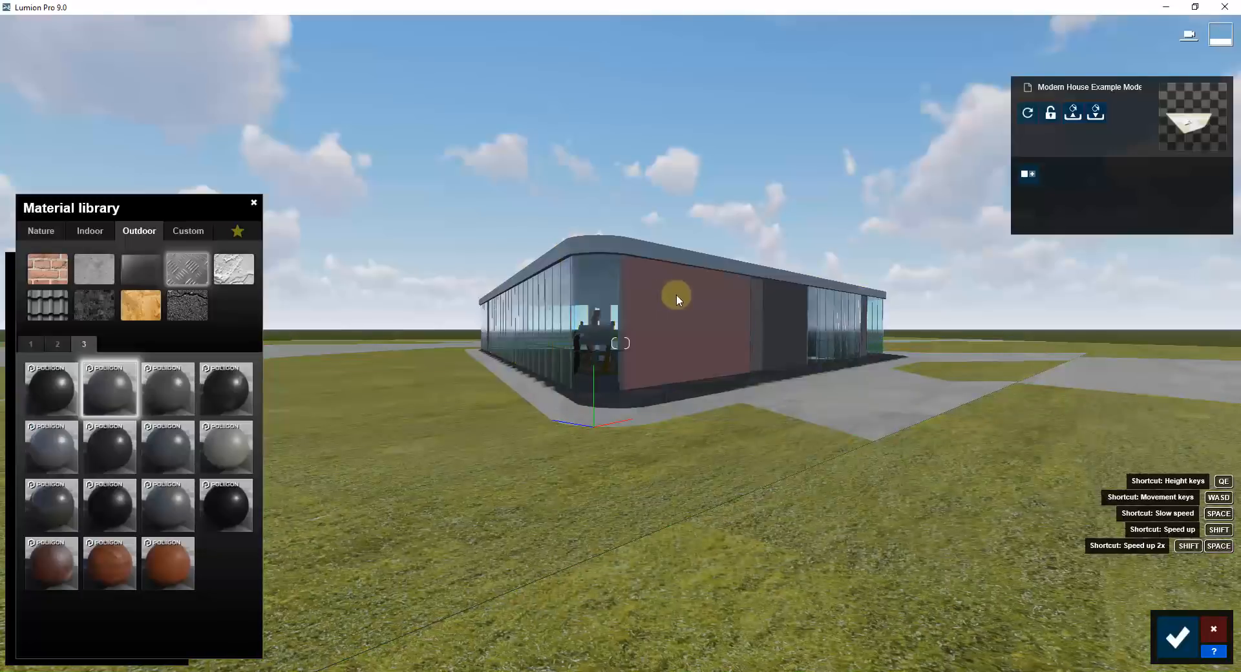
{"action": "key", "text": "w"}
{"action": "key", "text": "a"}
{"action": "mouse_move", "coordinate": [666, 306]}
{"action": "right_mouse_down"}
{"action": "mouse_move", "coordinate": [678, 309]}
{"action": "mouse_move", "coordinate": [664, 307]}
{"action": "right_mouse_up"}
{"action": "key", "text": "w"}
{"action": "key", "text": "a"}
{"action": "key", "text": "w"}
{"action": "key", "text": "a"}
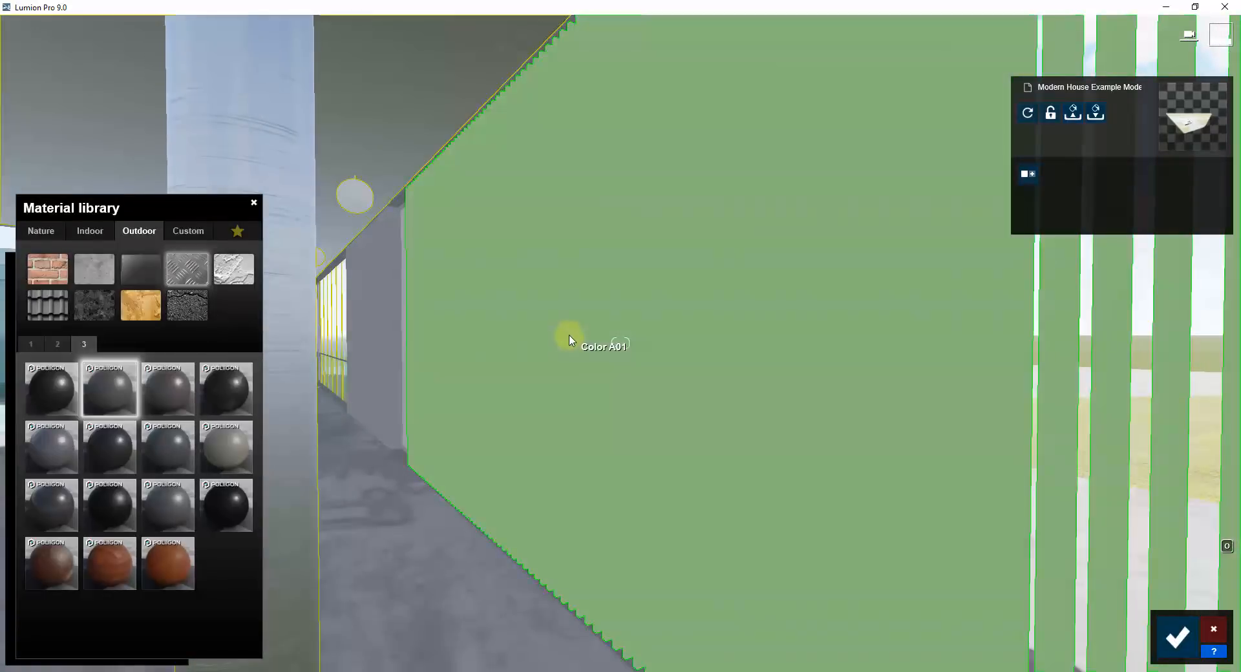
{"action": "left_click", "coordinate": [479, 306]}
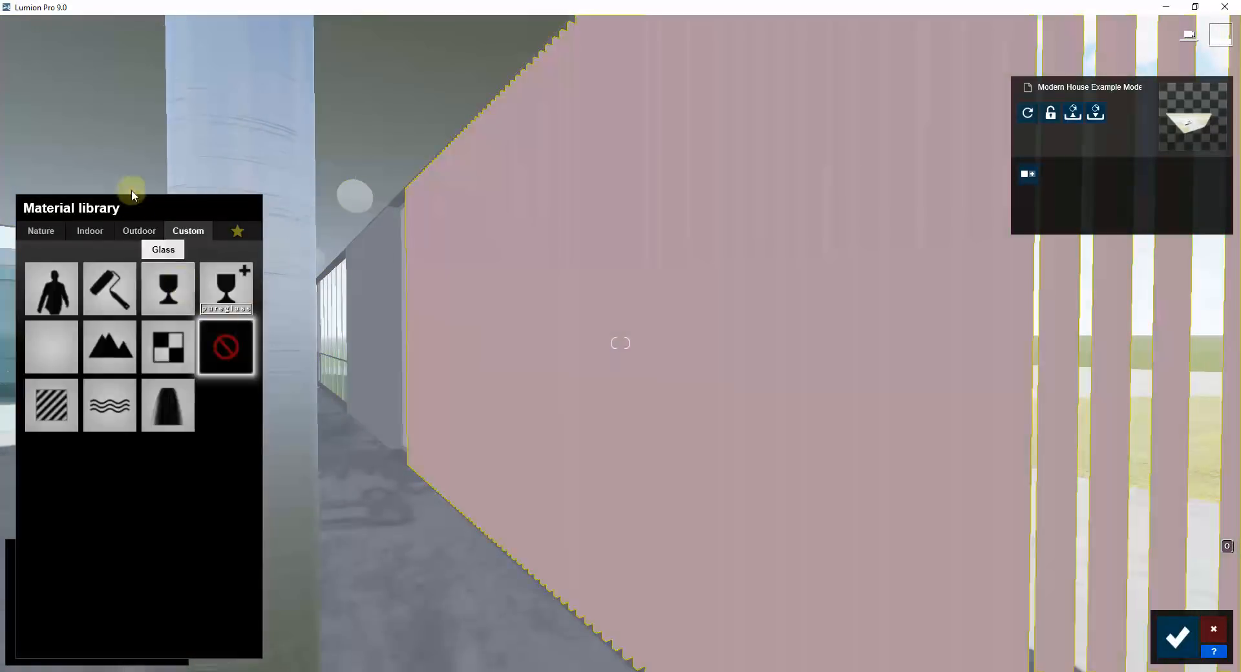
Try several Indoor fabric materials on the slatted wall.
{"action": "left_click", "coordinate": [88, 233]}
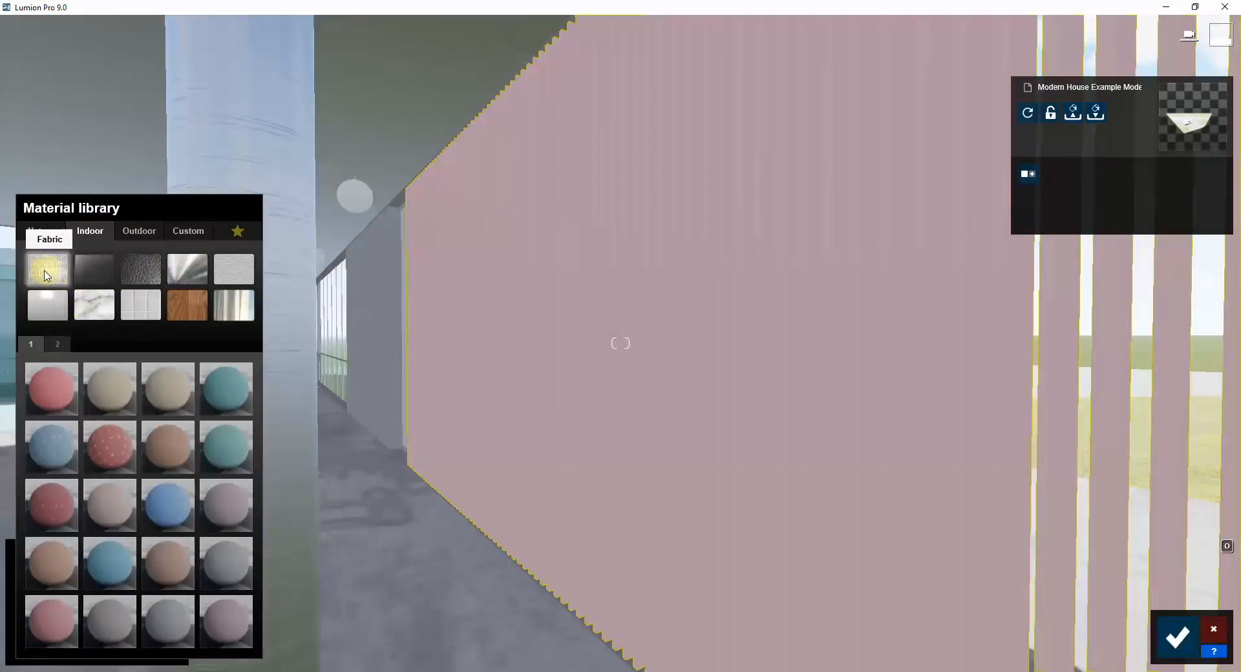
{"action": "left_click", "coordinate": [57, 344]}
{"action": "left_click", "coordinate": [166, 447]}
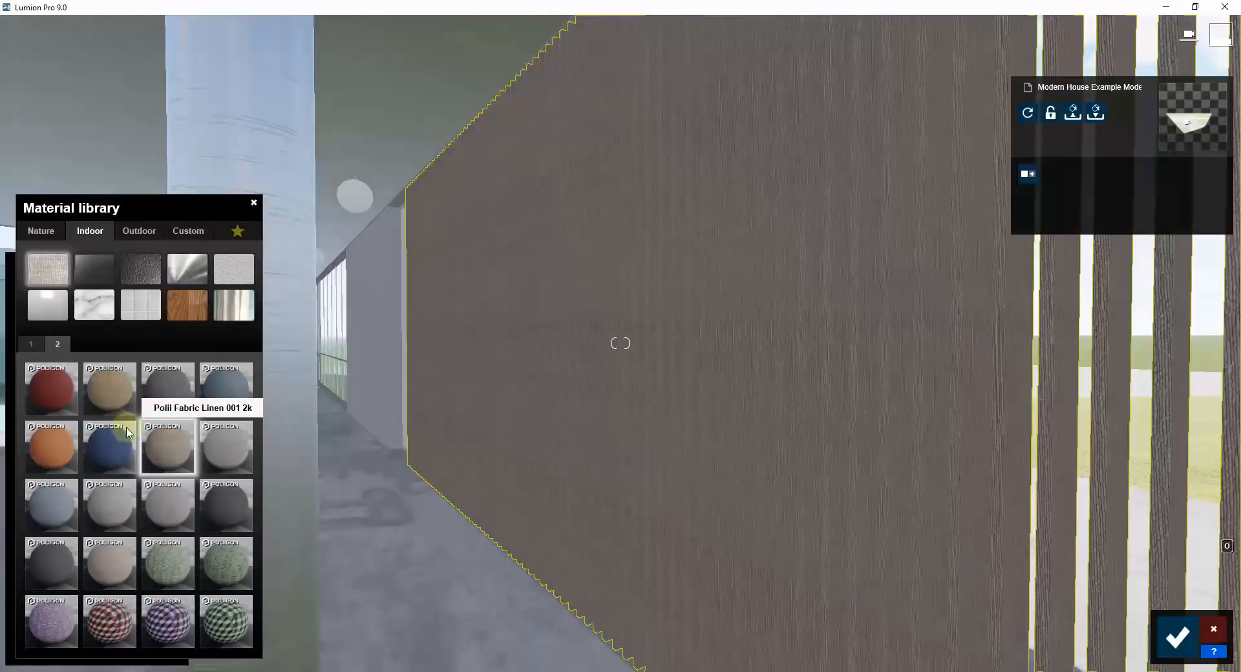
{"action": "left_click", "coordinate": [106, 566]}
{"action": "left_click", "coordinate": [30, 344]}
{"action": "left_click", "coordinate": [57, 395]}
{"action": "left_click", "coordinate": [226, 622]}
Apply the Indoor material Curtains 019 to the slatted wall's Color A01 surfaces.
{"action": "left_click", "coordinate": [233, 305]}
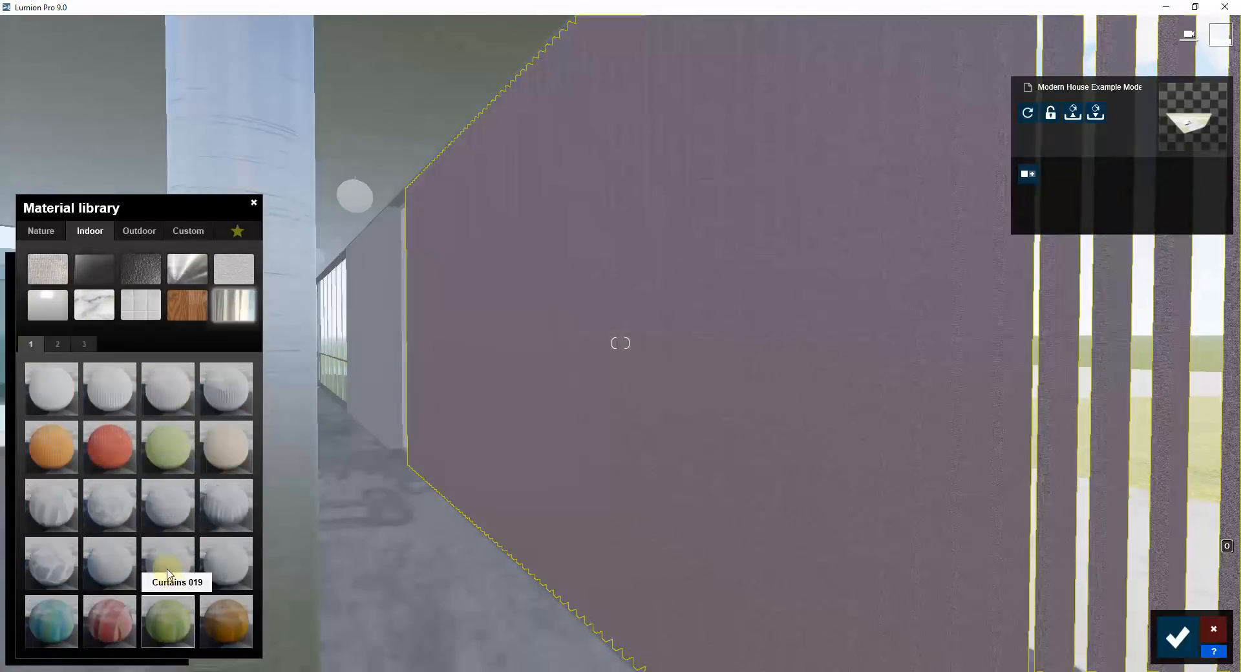
{"action": "left_click", "coordinate": [167, 566]}
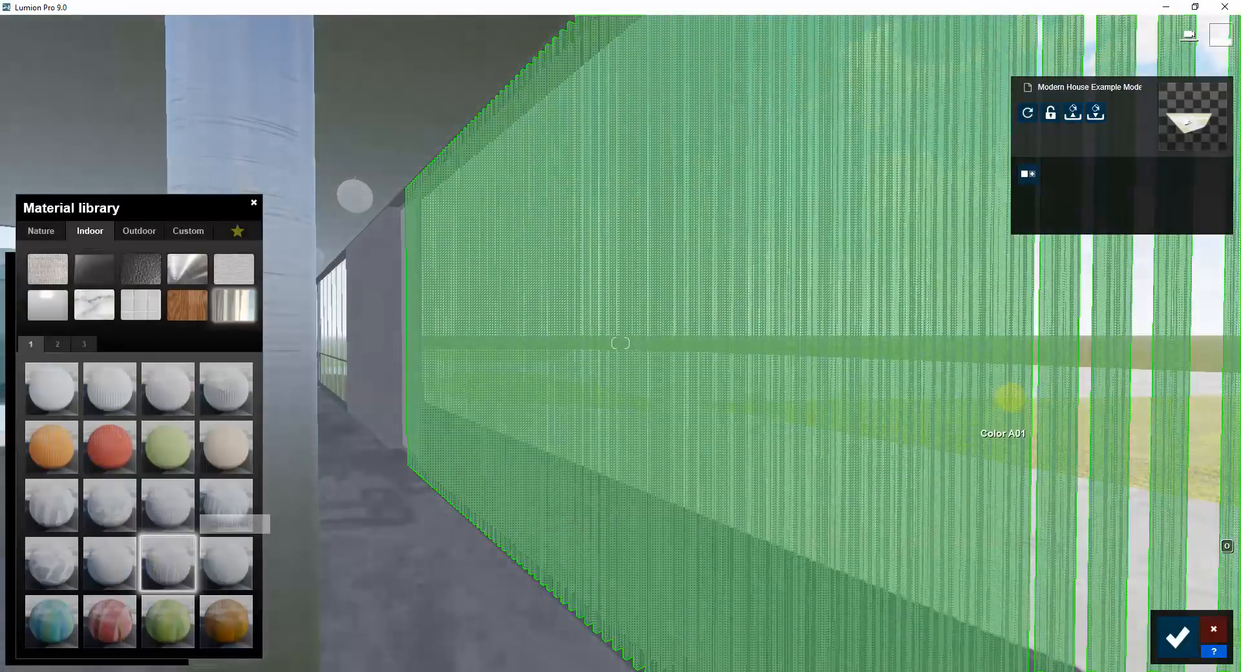
{"action": "key", "text": "s"}
{"action": "right_click_drag", "start_coordinate": [1011, 398], "coordinate": [1014, 398]}
{"action": "key", "text": "q"}
{"action": "key", "text": "s"}
{"action": "key", "text": "q"}
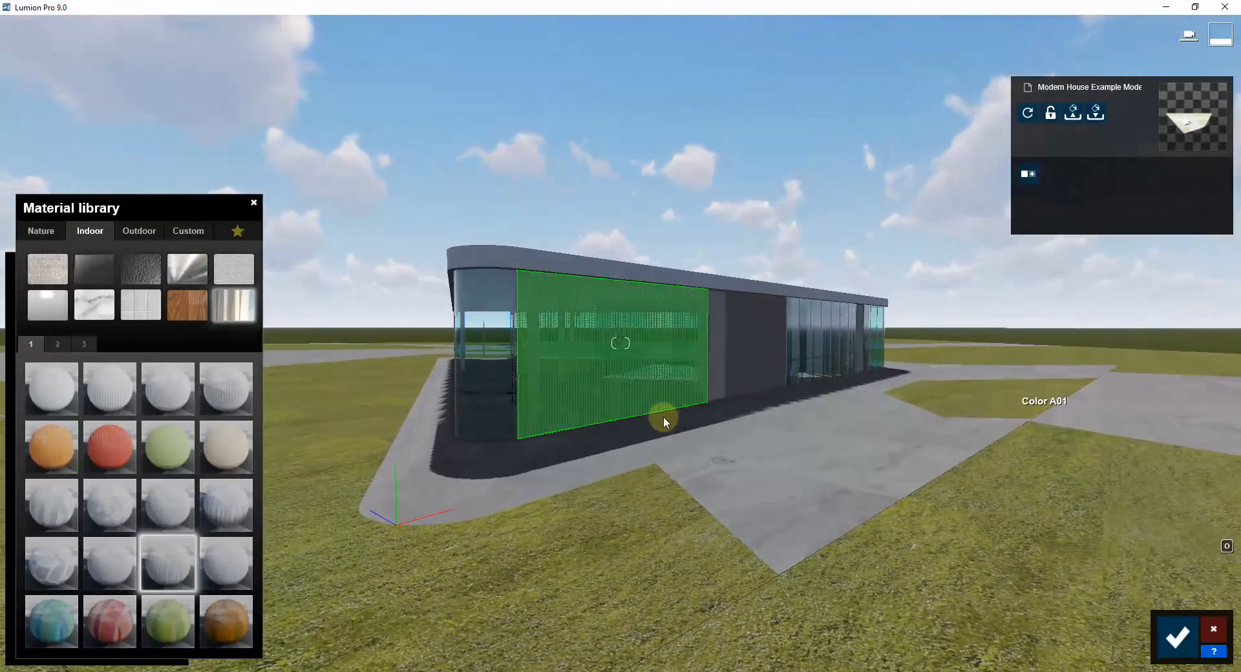
{"action": "left_click", "coordinate": [657, 352]}
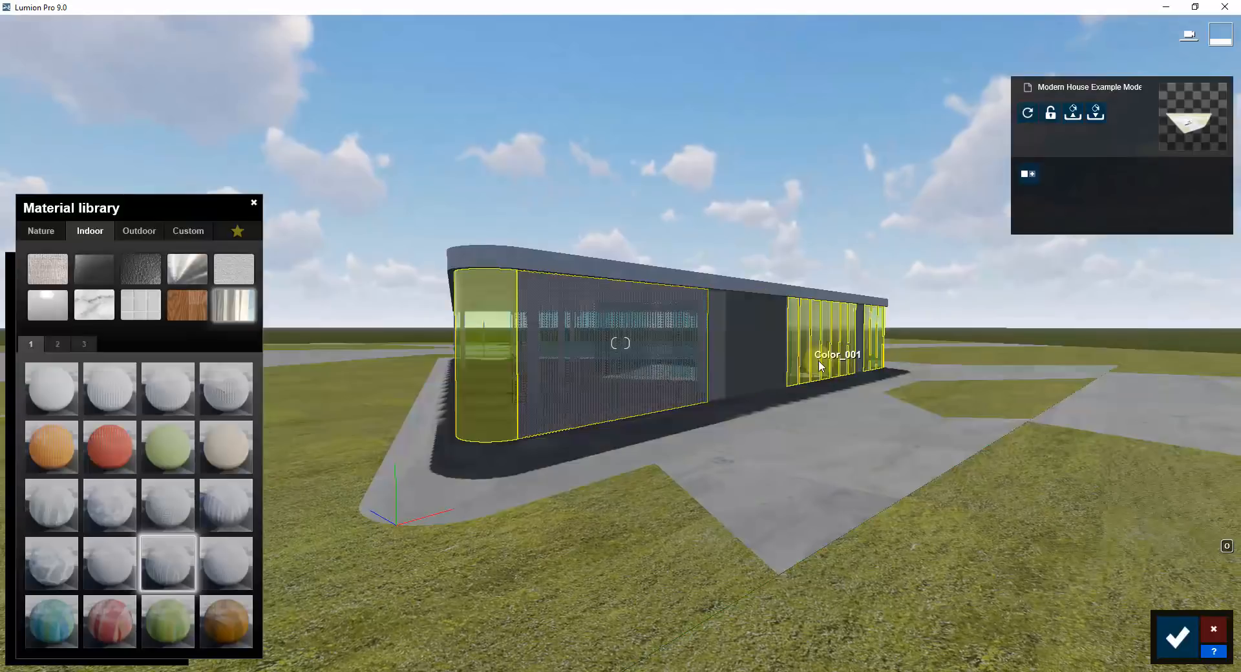
Assign the Outdoor metal Metal Painted 002 1024 to the Color_A01 surfaces of the solid panel beside the slats.
{"action": "key", "text": "a"}
{"action": "right_click_drag", "start_coordinate": [814, 387], "coordinate": [817, 382]}
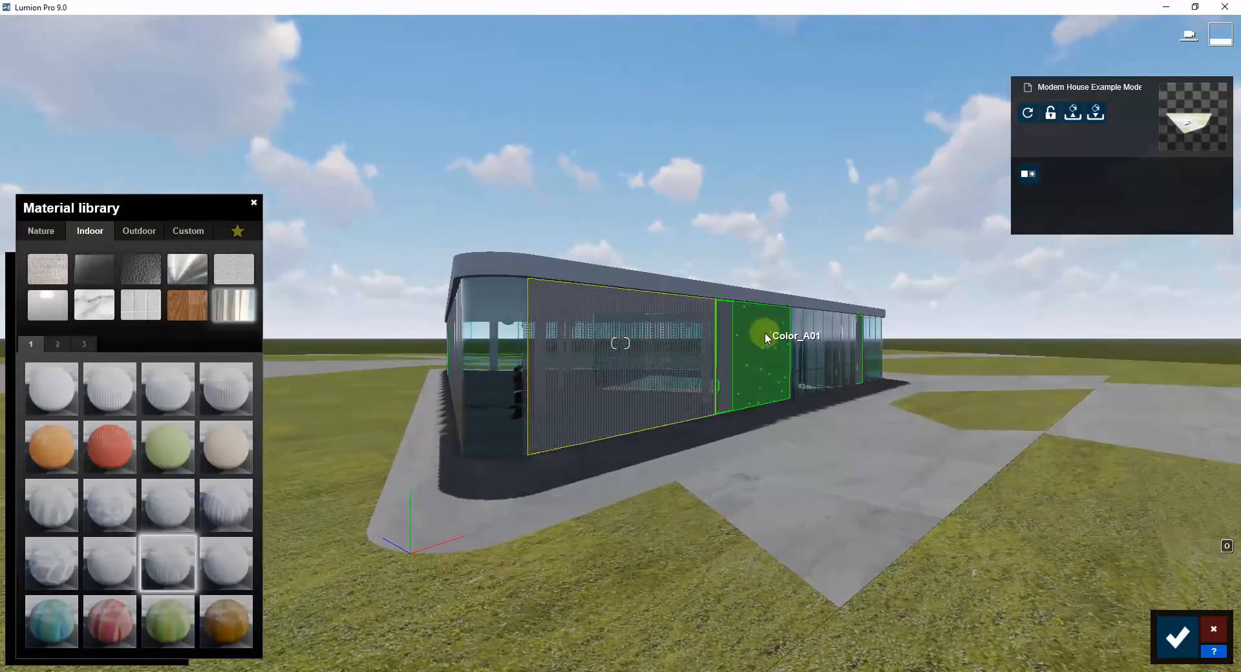
{"action": "left_click", "coordinate": [744, 314]}
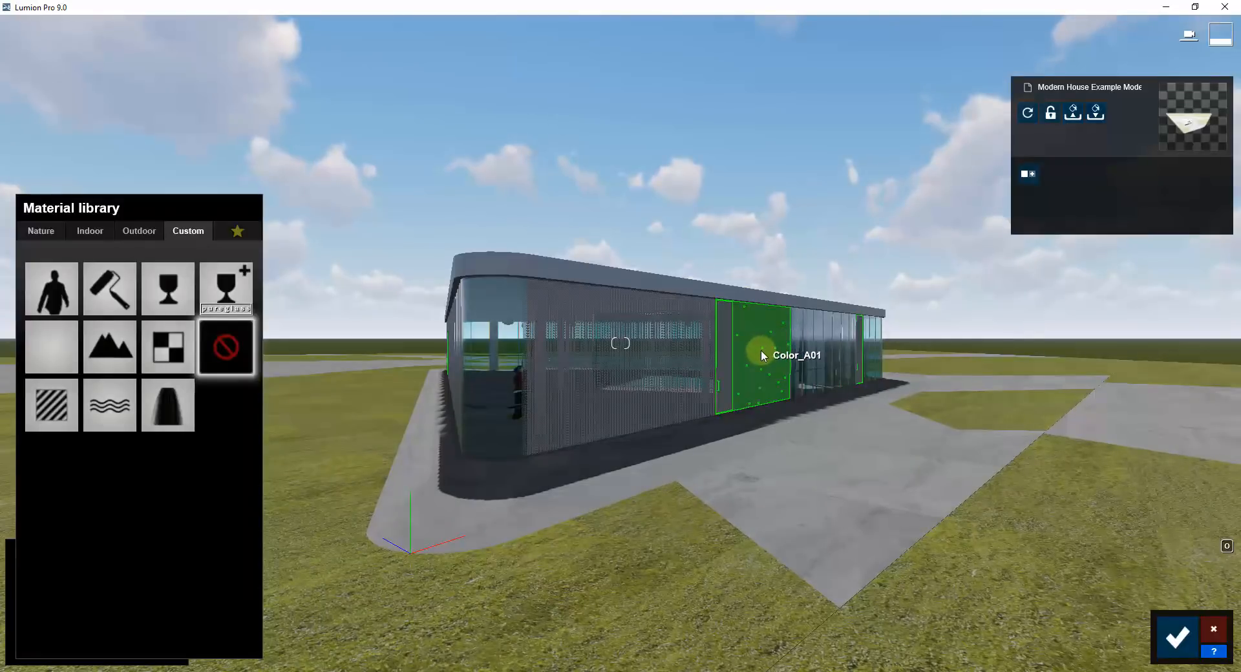
{"action": "left_click", "coordinate": [148, 234]}
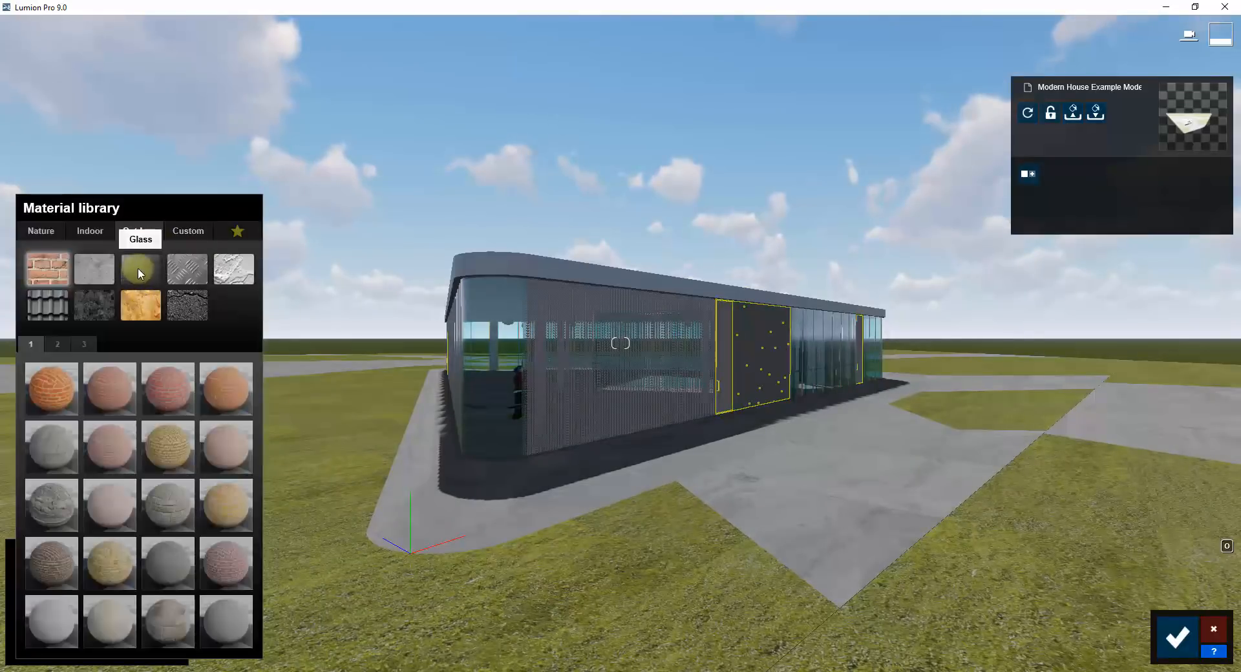
{"action": "left_click", "coordinate": [137, 267]}
{"action": "left_click", "coordinate": [187, 268]}
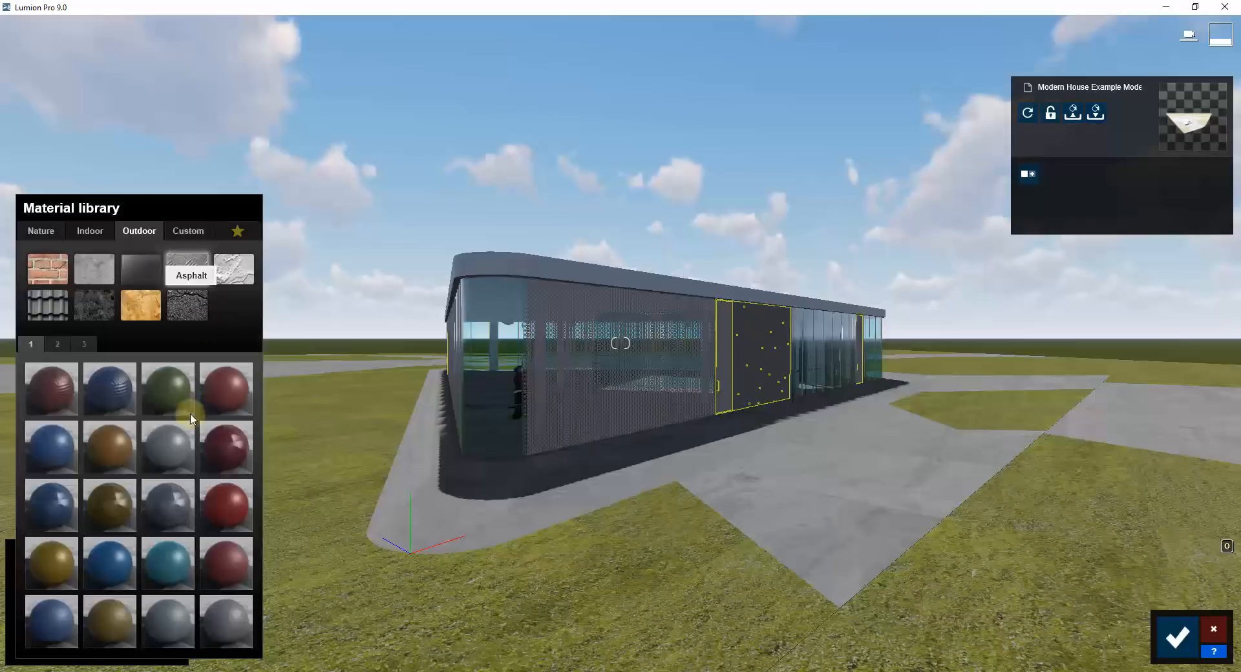
{"action": "left_click", "coordinate": [161, 446]}
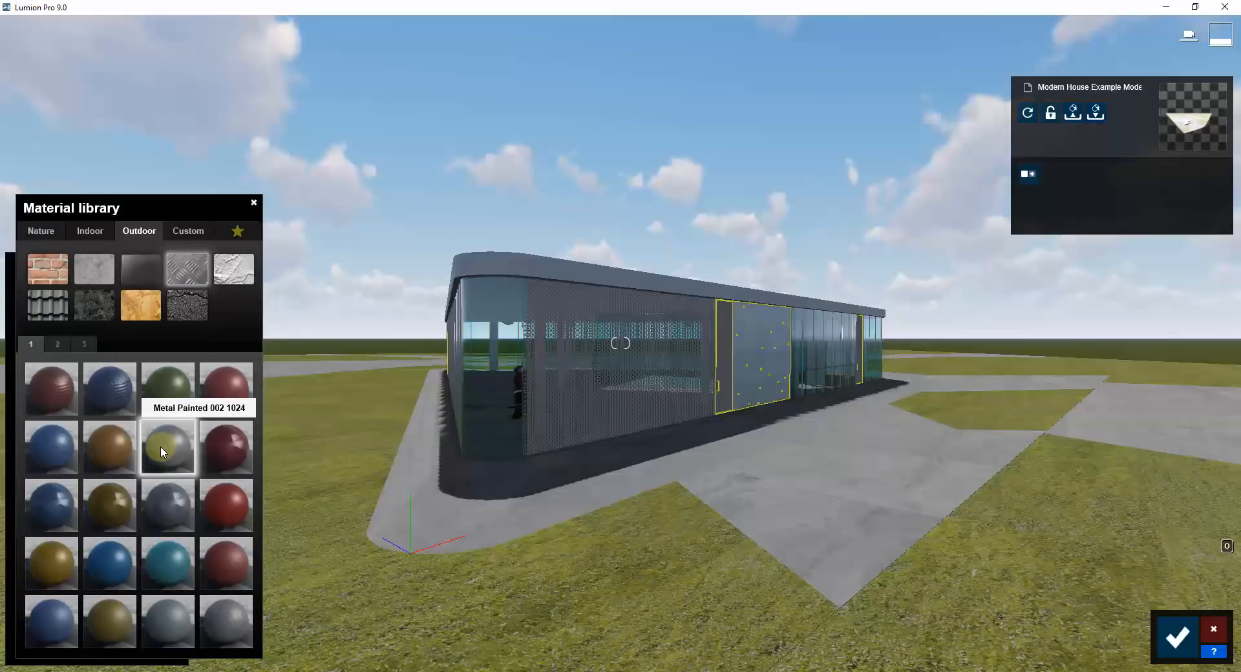
{"action": "key", "text": "w"}
{"action": "key", "text": "d"}
{"action": "right_click_drag", "start_coordinate": [843, 393], "coordinate": [841, 393]}
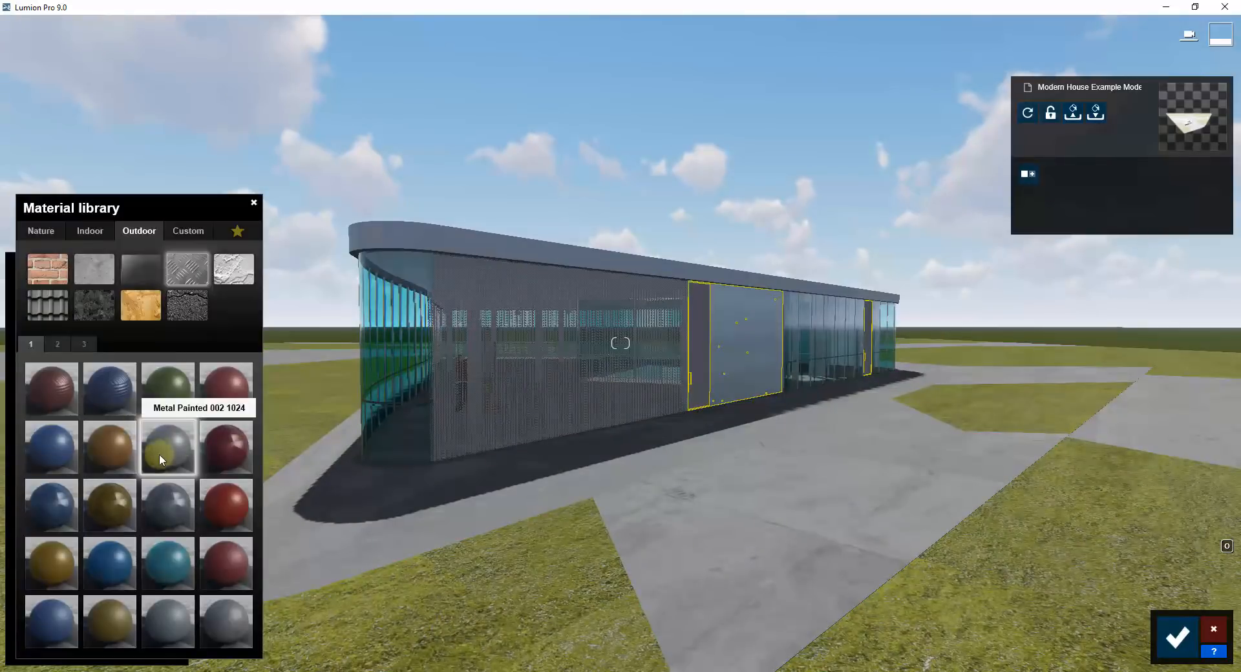
{"action": "left_click", "coordinate": [85, 347]}
{"action": "left_click", "coordinate": [56, 344]}
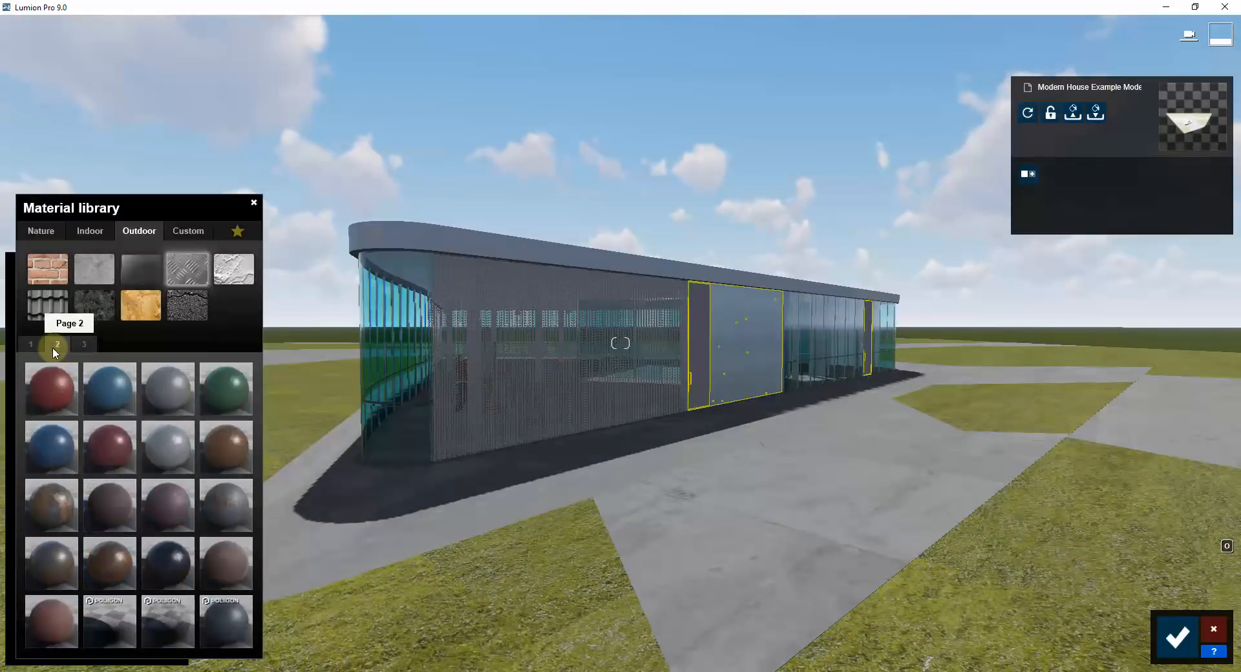
{"action": "left_click", "coordinate": [31, 345]}
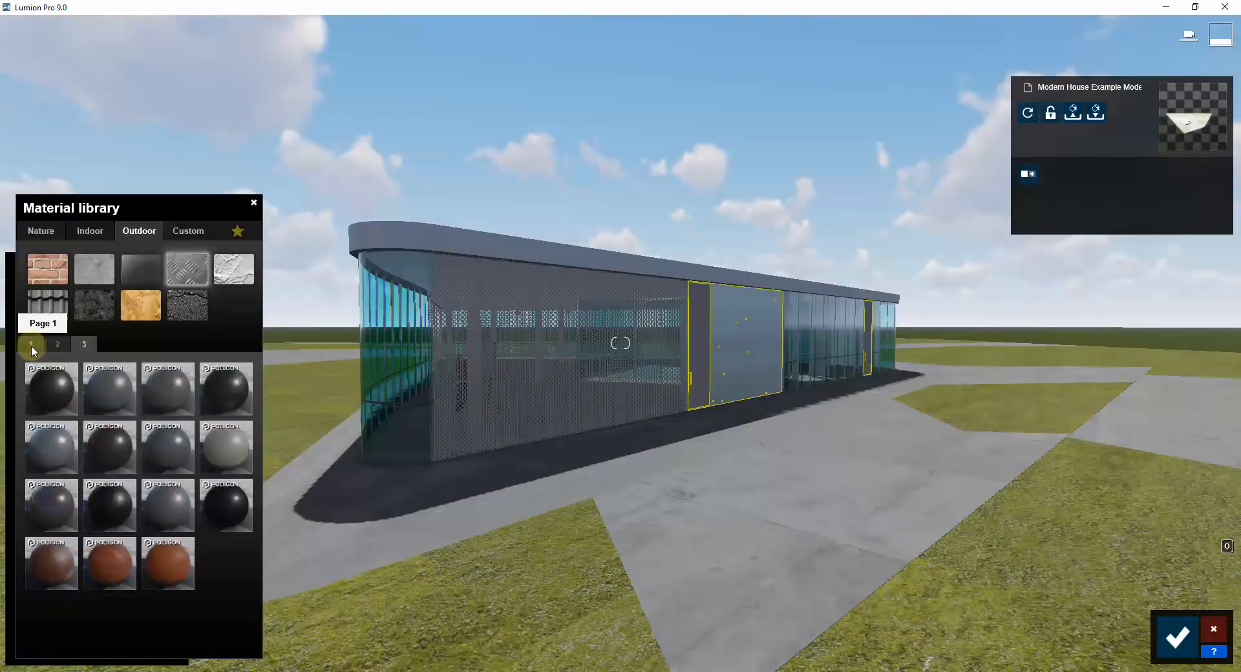
{"action": "left_click", "coordinate": [33, 346]}
Adjust the reflectivity and gloss of the panel's painted metal and save the material changes.
{"action": "left_click", "coordinate": [728, 329]}
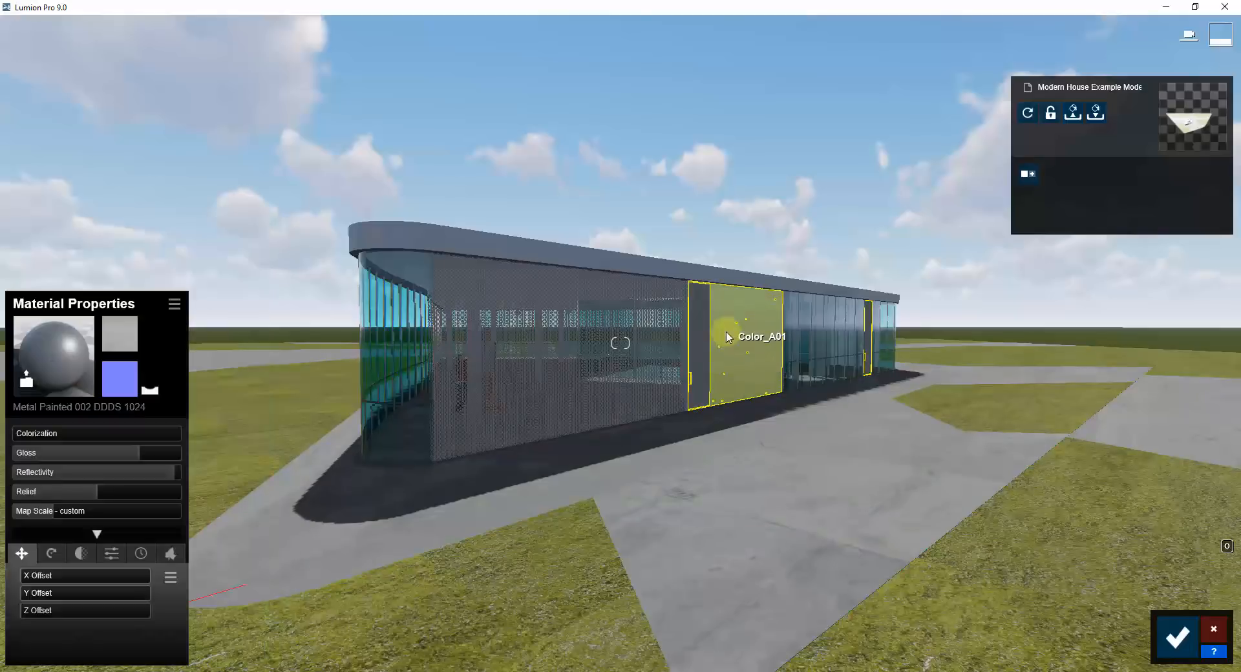
{"action": "left_click_drag", "start_coordinate": [29, 474], "coordinate": [157, 456]}
{"action": "left_click", "coordinate": [120, 453]}
{"action": "right_click_drag", "start_coordinate": [748, 410], "coordinate": [755, 413]}
{"action": "left_click", "coordinate": [1184, 632]}
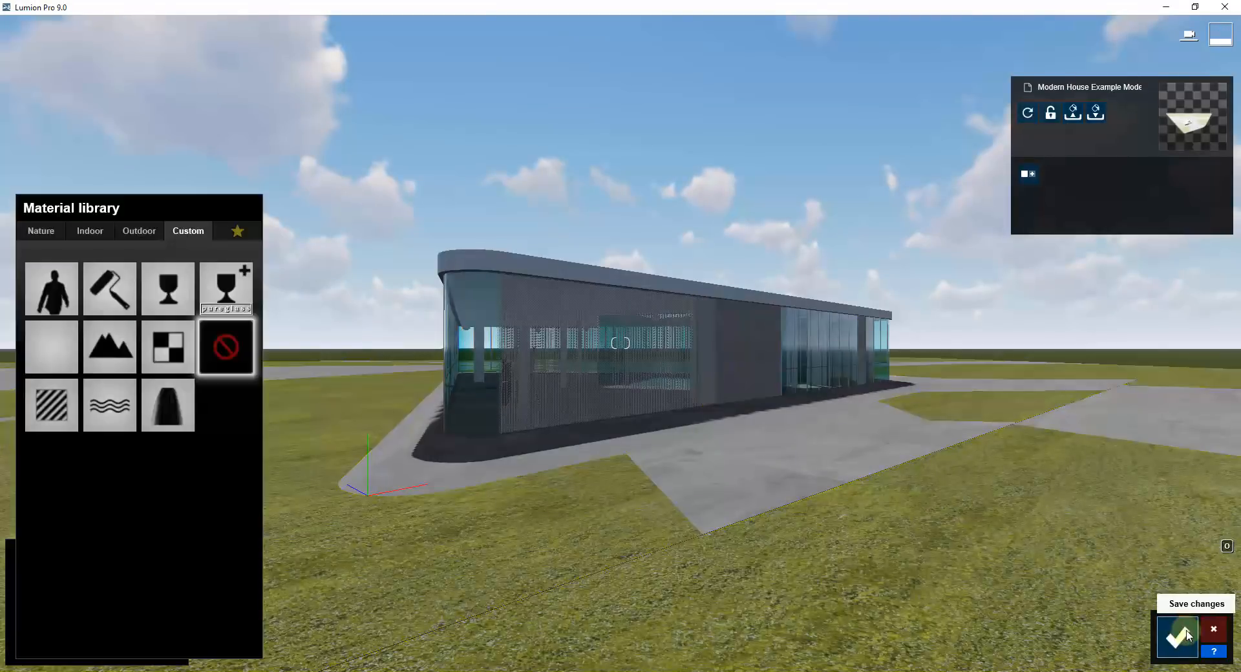
{"action": "left_click", "coordinate": [1180, 635]}
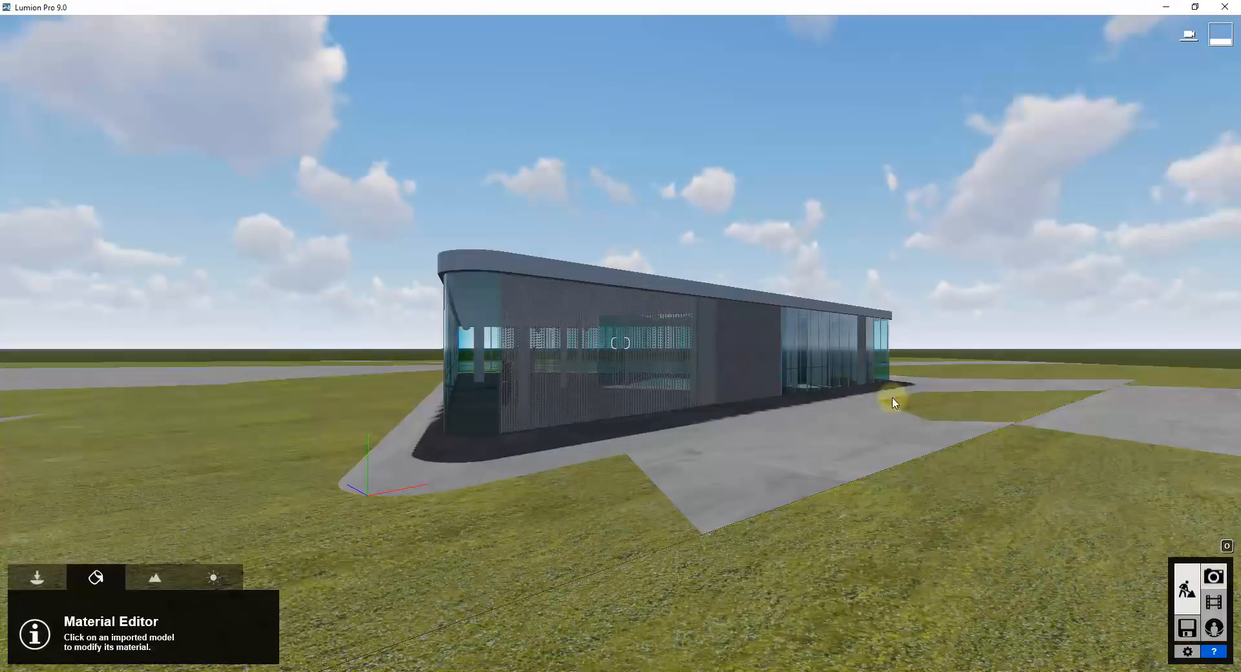
Enter Photo mode and load the effects preset Realistic Shadows for YouTube.lme from the Lumion Presets folder.
{"action": "left_click", "coordinate": [1213, 576]}
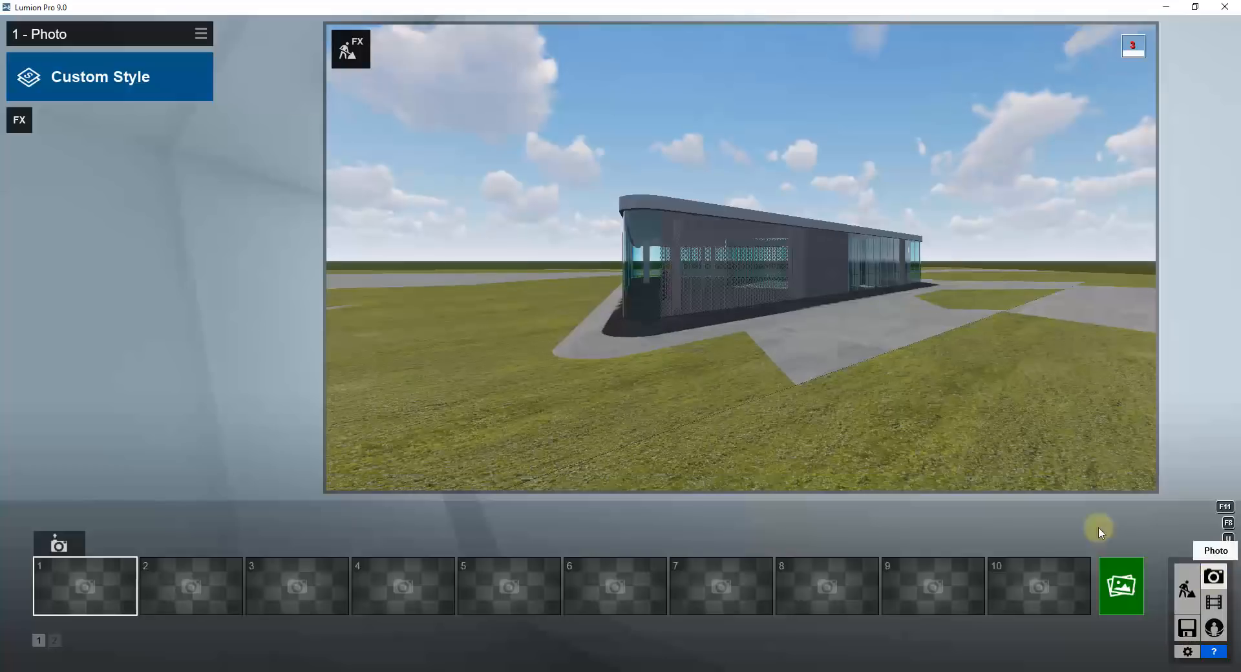
{"action": "left_click", "coordinate": [200, 34]}
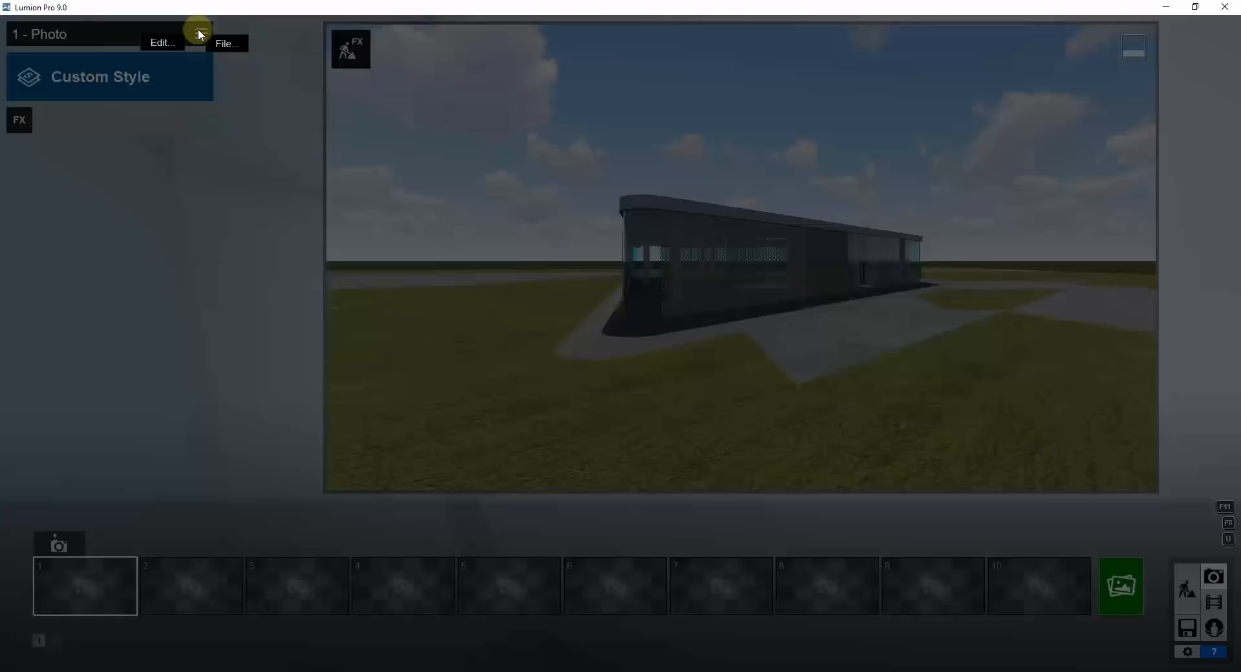
{"action": "left_click", "coordinate": [232, 46]}
{"action": "left_click", "coordinate": [284, 64]}
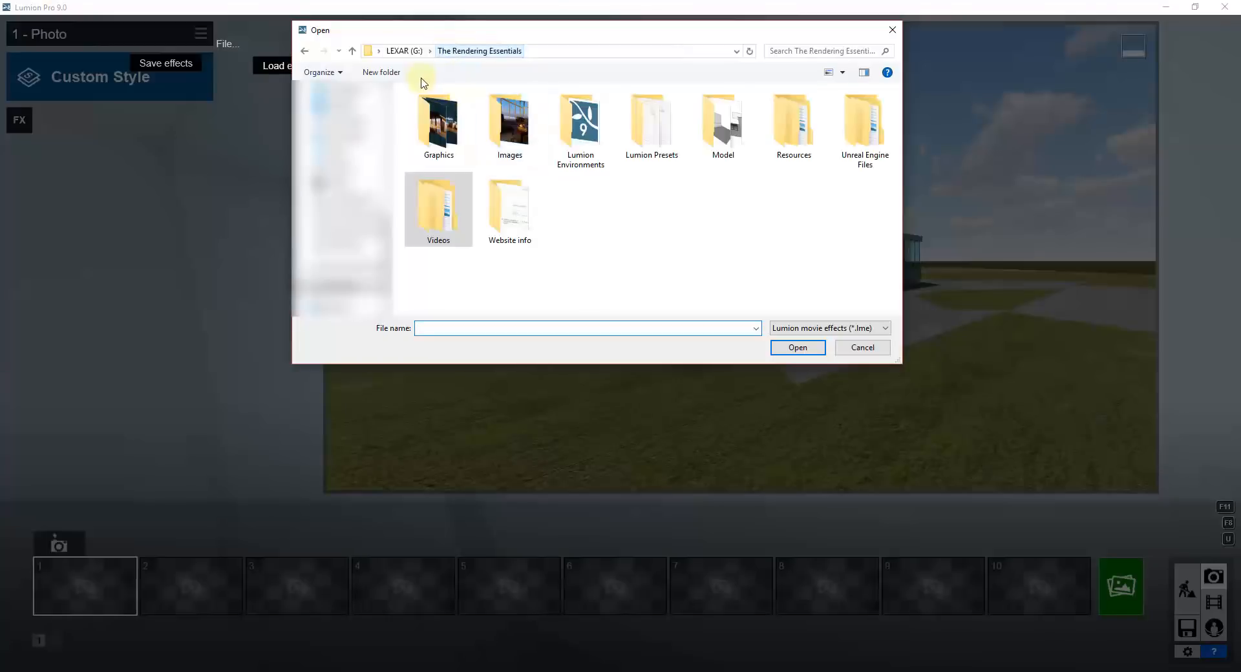
{"action": "double_click", "coordinate": [663, 132]}
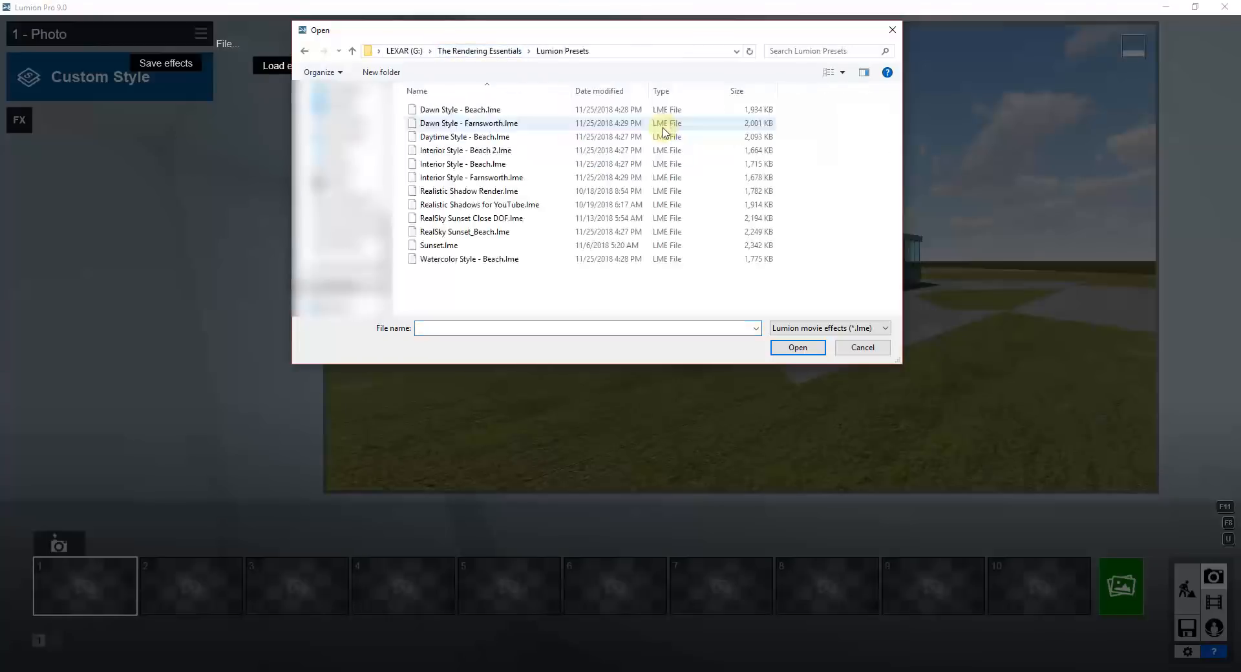
{"action": "left_click", "coordinate": [505, 205]}
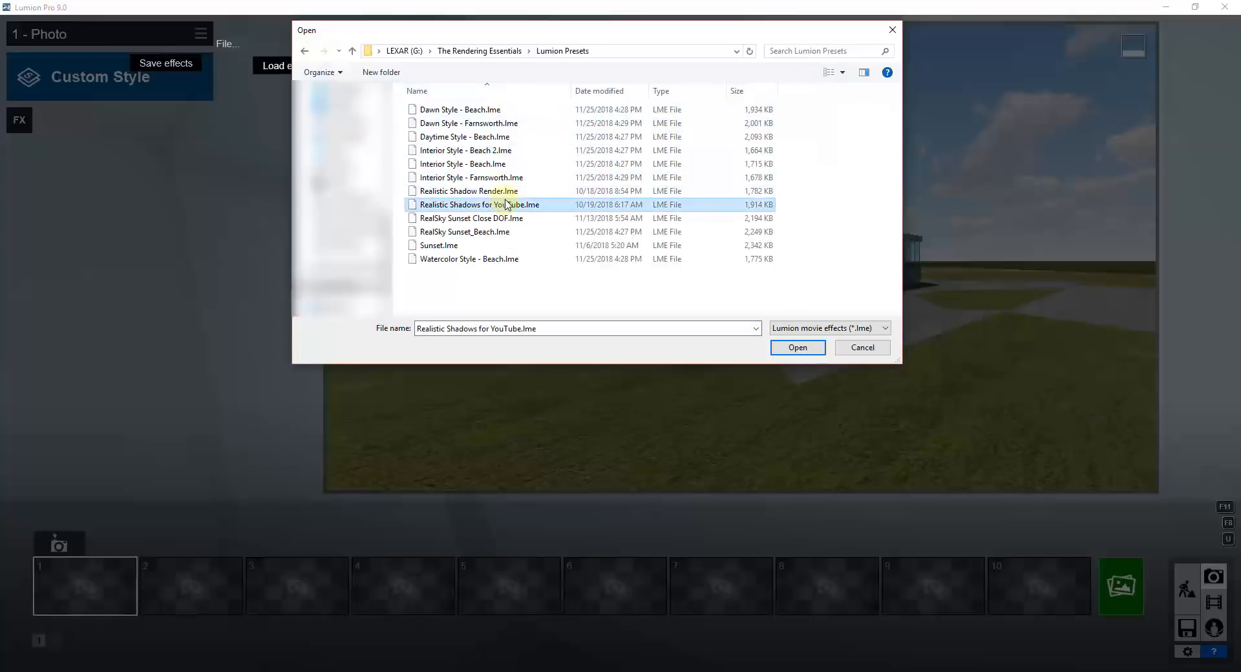
{"action": "double_click", "coordinate": [553, 207]}
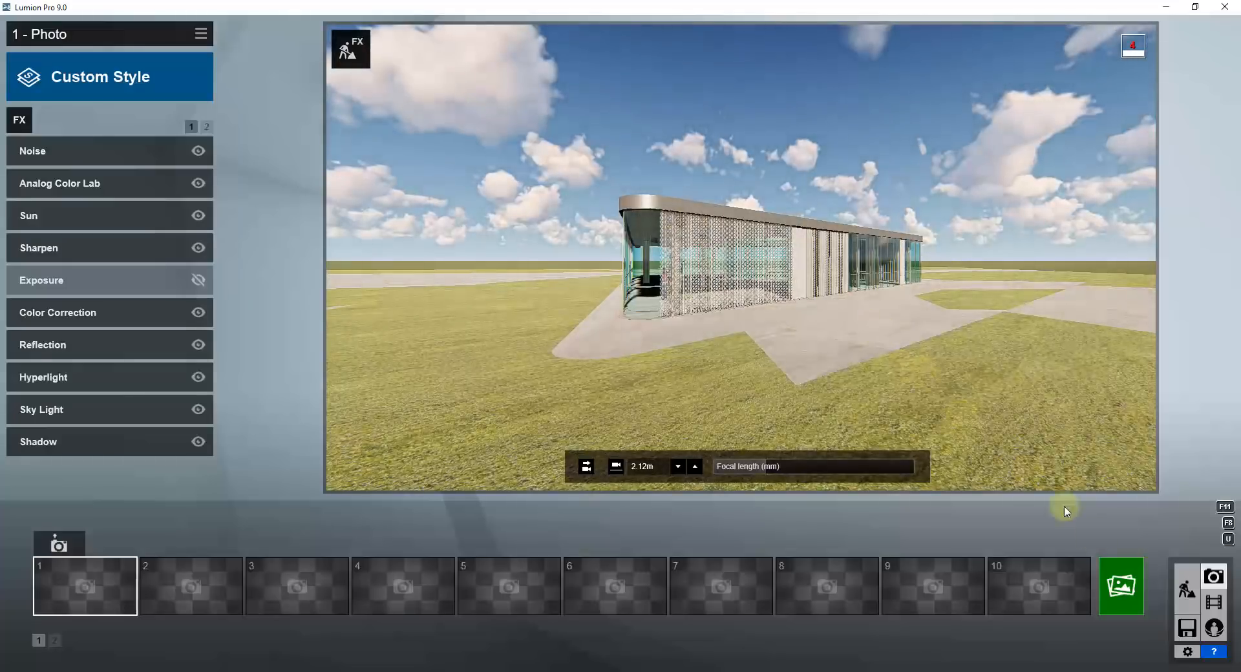
Render the current shot at Desktop size, 1920x1080, and save it as a JPG.
{"action": "left_click", "coordinate": [1122, 586]}
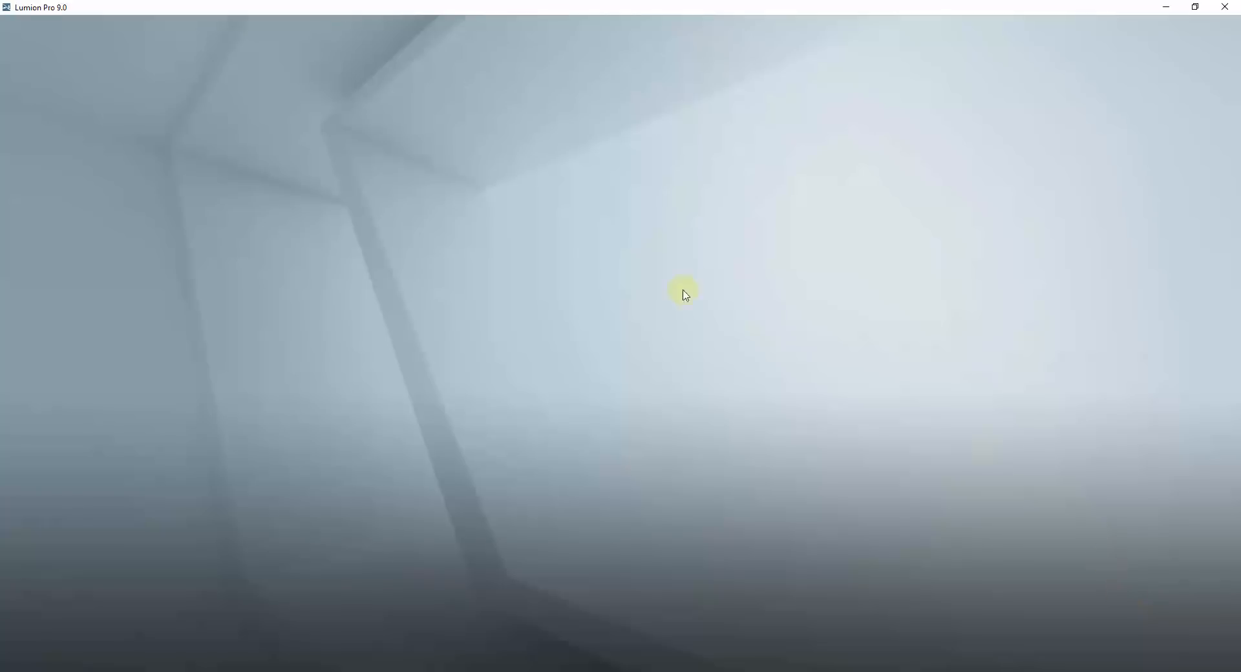
{"action": "left_click", "coordinate": [476, 522]}
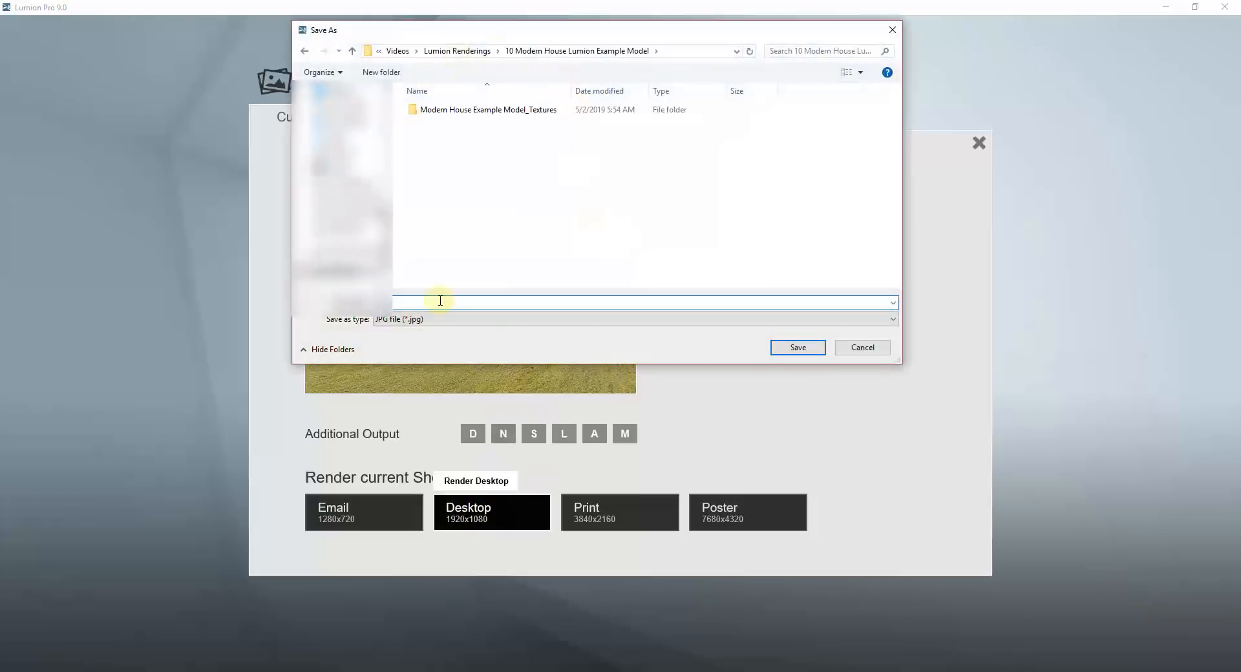
{"action": "key", "text": "Return"}
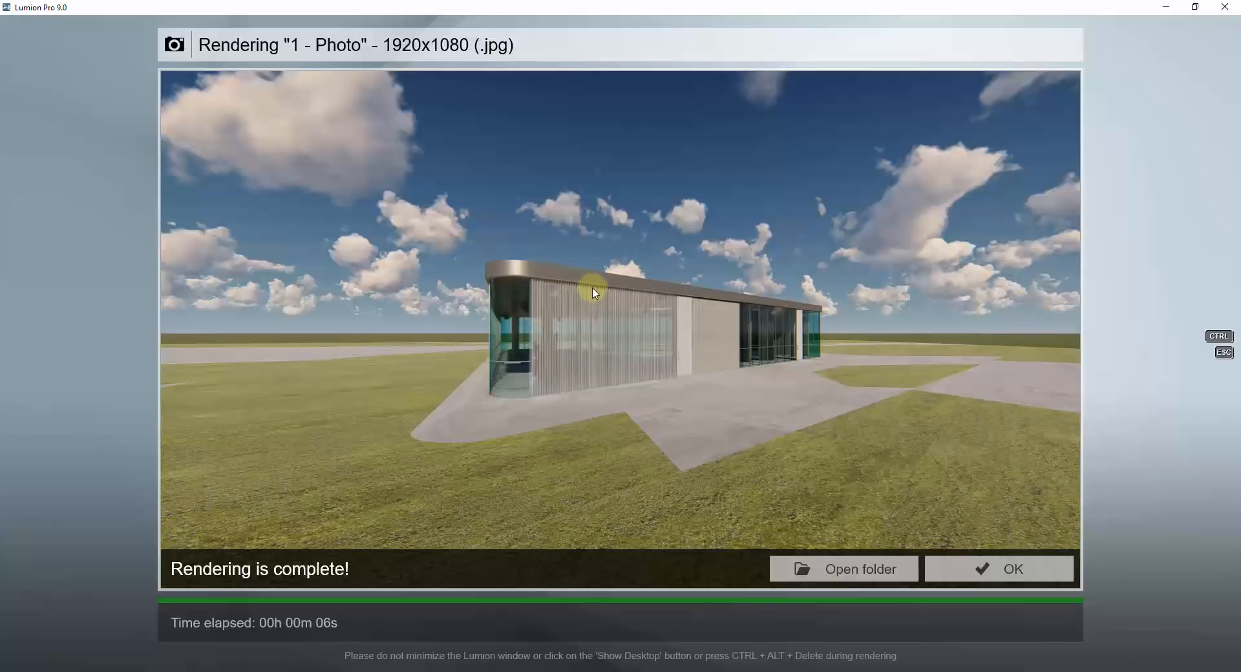
Close the finished render, return to Build mode and open the material of the Color_002 paving.
{"action": "left_click", "coordinate": [1003, 572]}
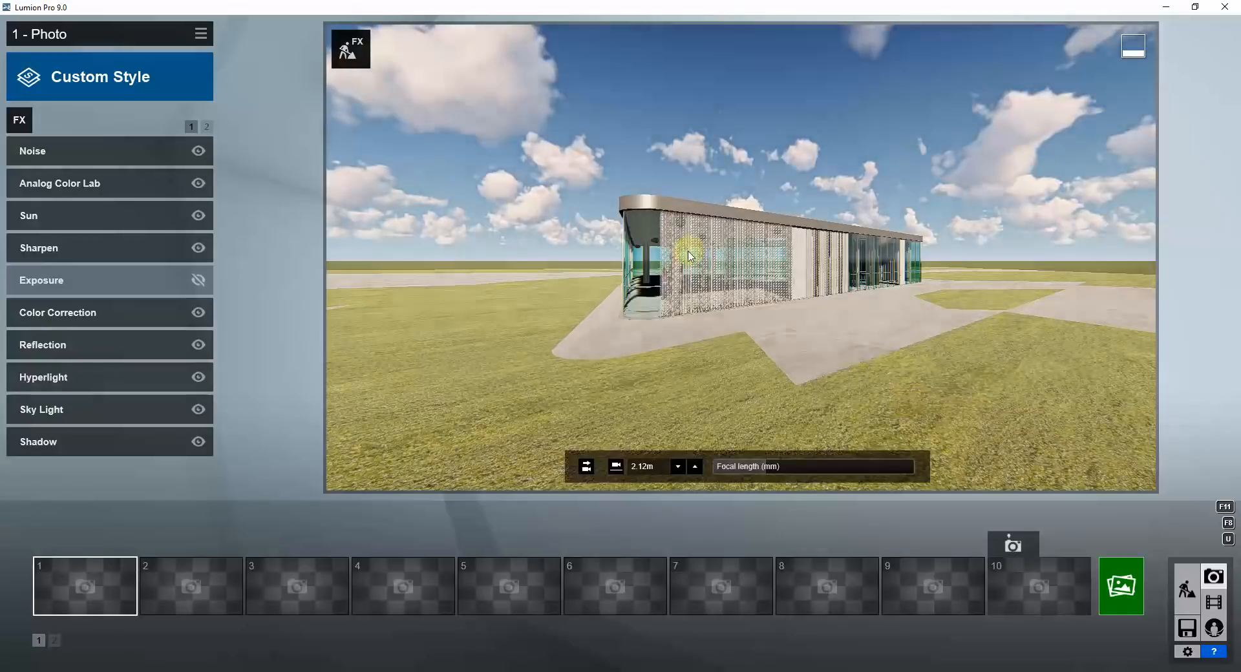
{"action": "left_click", "coordinate": [1186, 585]}
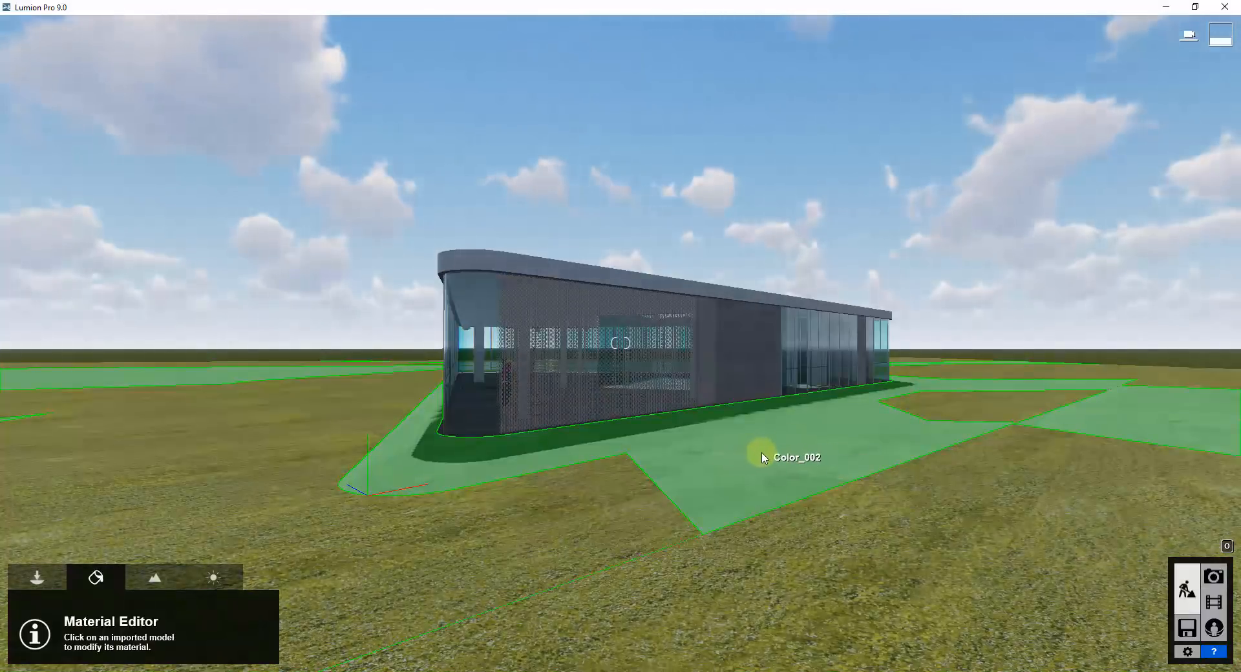
{"action": "left_click", "coordinate": [763, 458]}
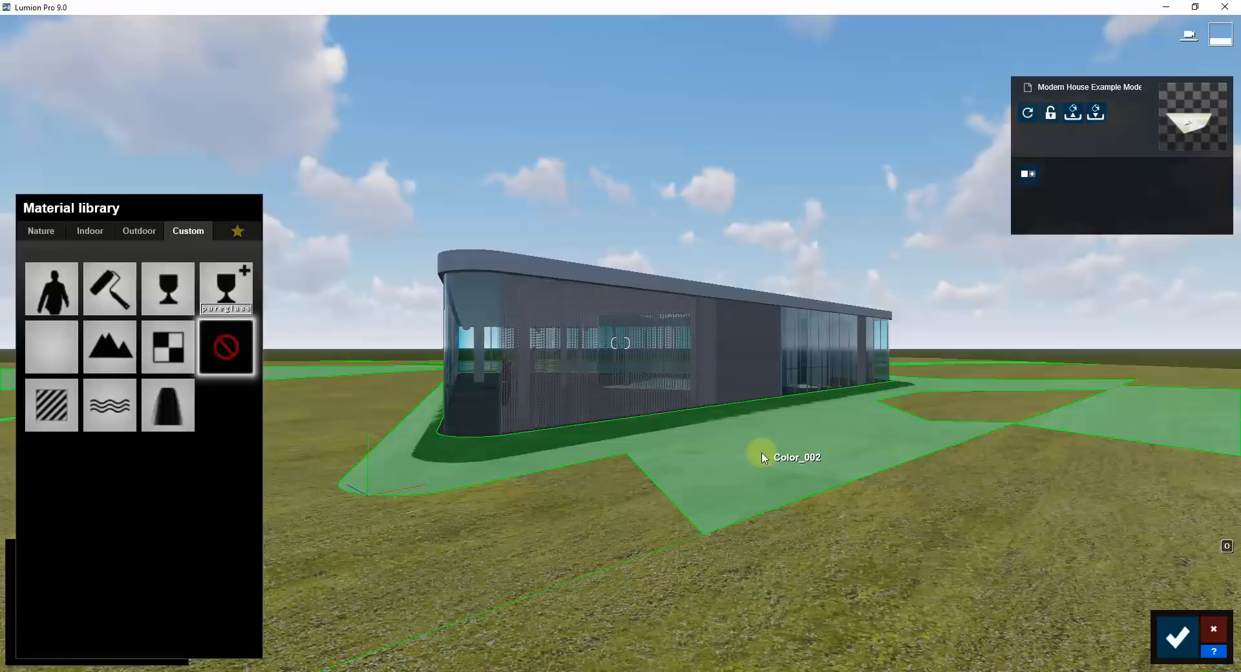
Try a lined Outdoor concrete on the Color_002 paving and look through the other concrete materials for an alternative.
{"action": "left_click", "coordinate": [142, 231]}
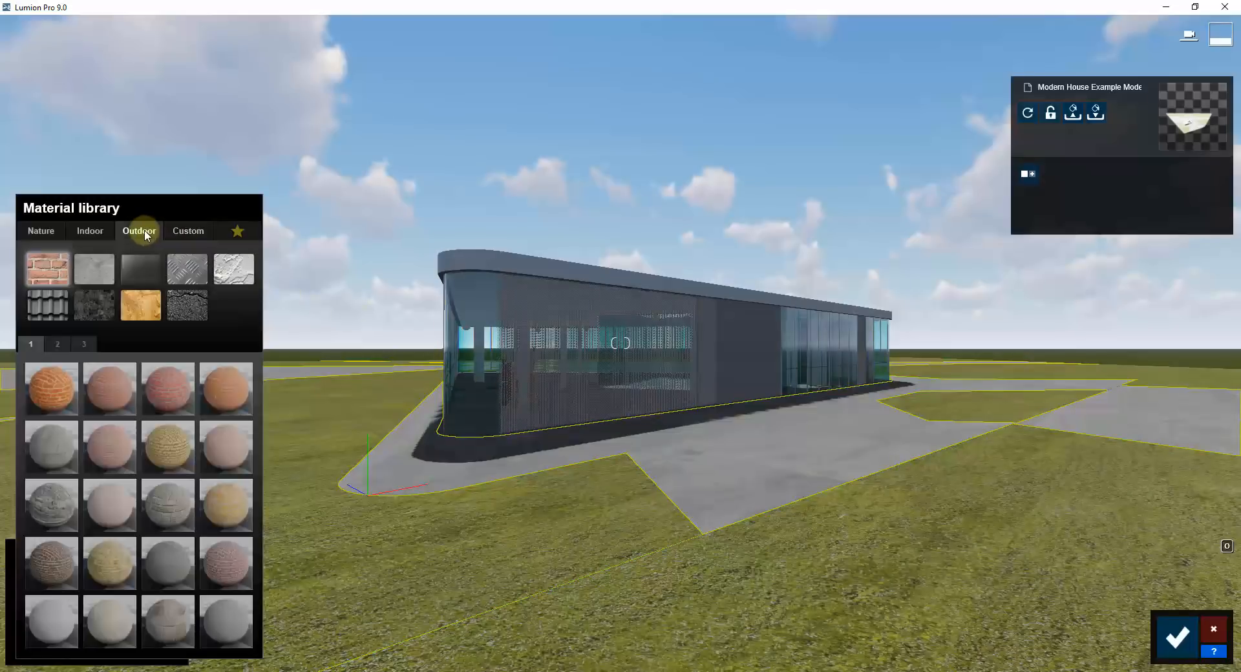
{"action": "left_click", "coordinate": [94, 268]}
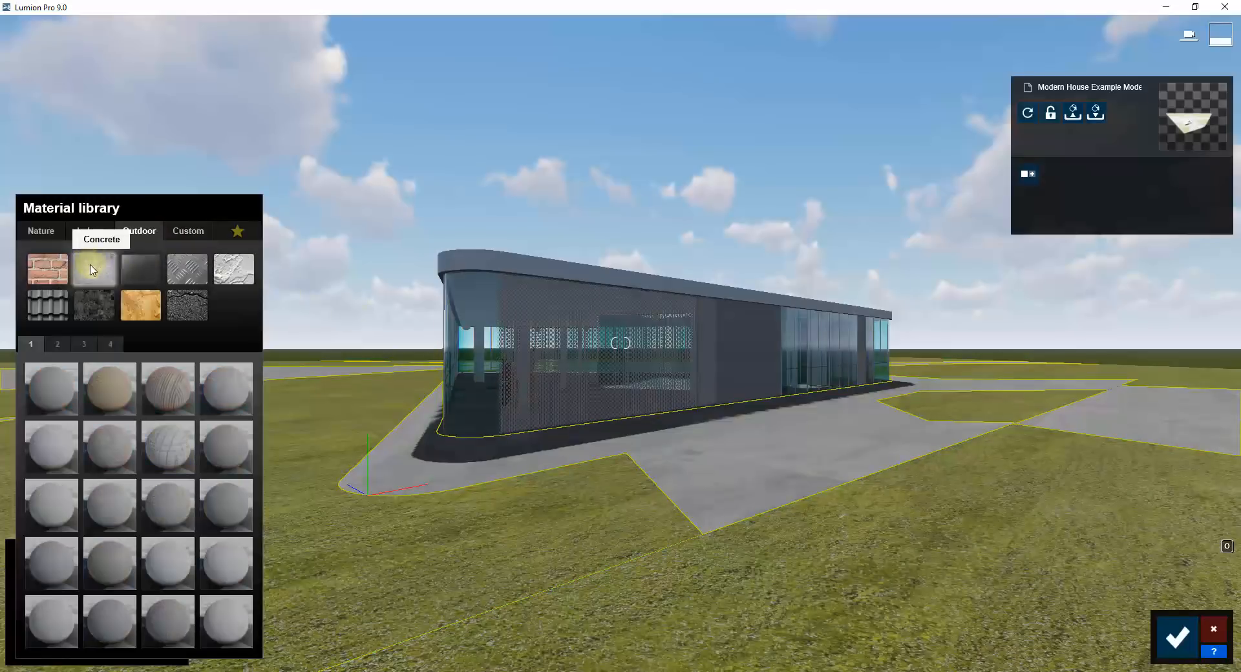
{"action": "left_click", "coordinate": [173, 455]}
{"action": "left_click", "coordinate": [90, 344]}
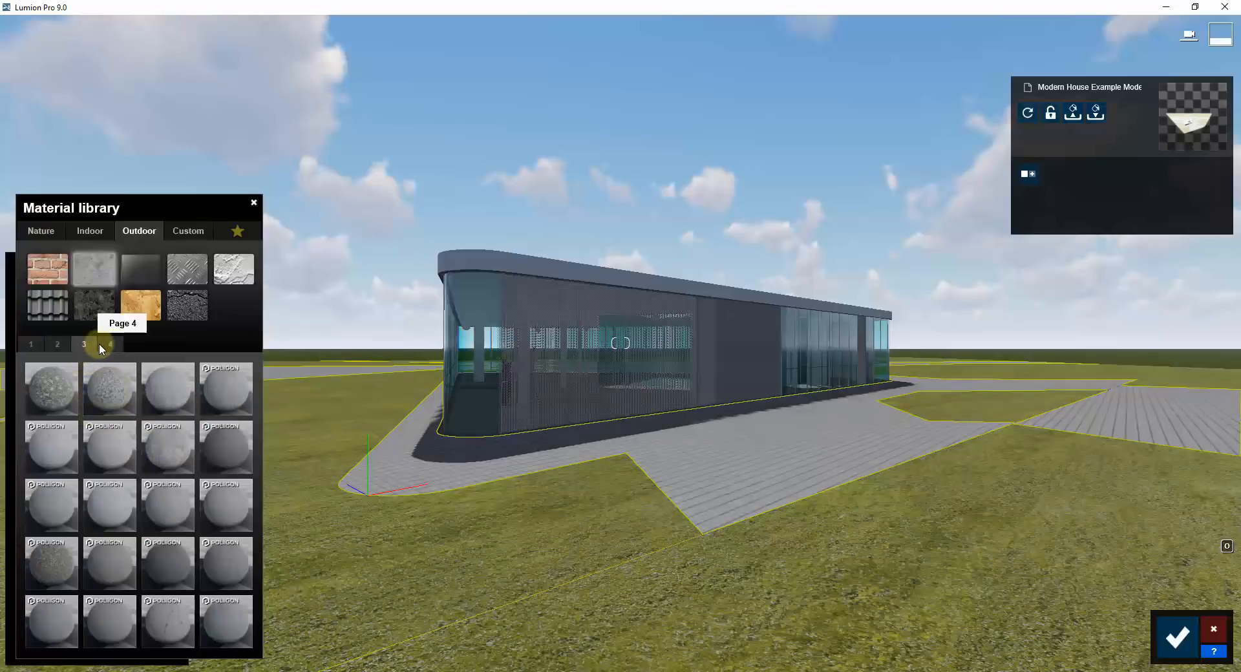
{"action": "left_click", "coordinate": [103, 344]}
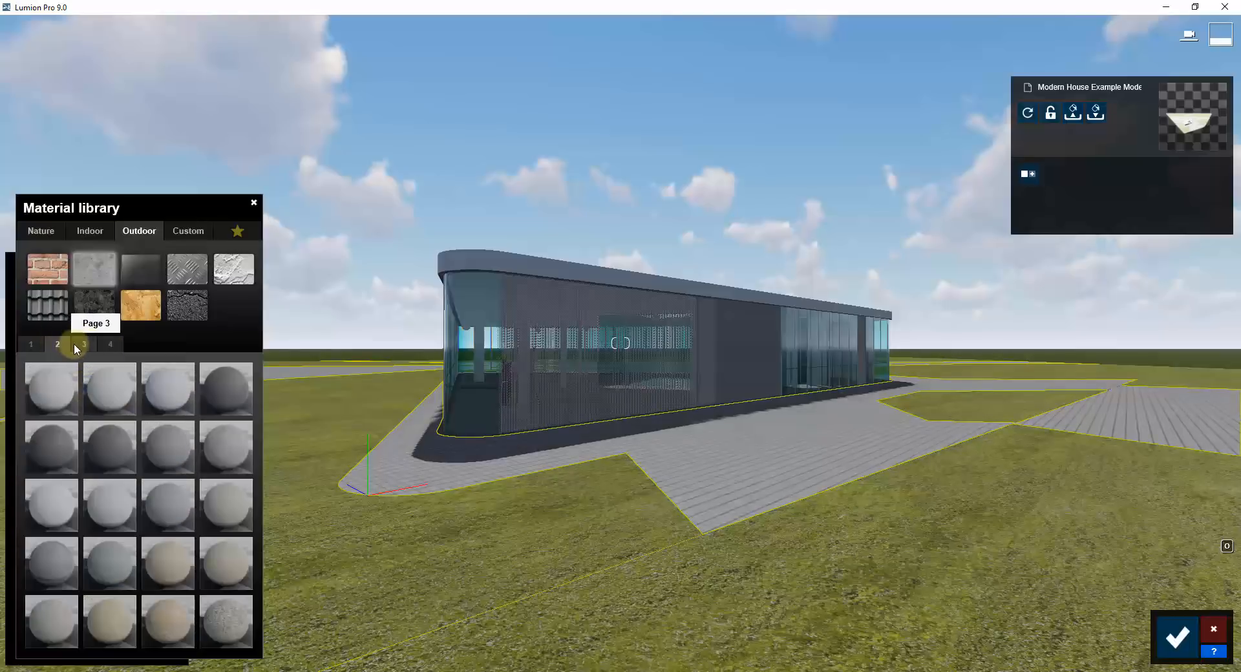
{"action": "left_click", "coordinate": [79, 345]}
{"action": "left_click", "coordinate": [40, 231]}
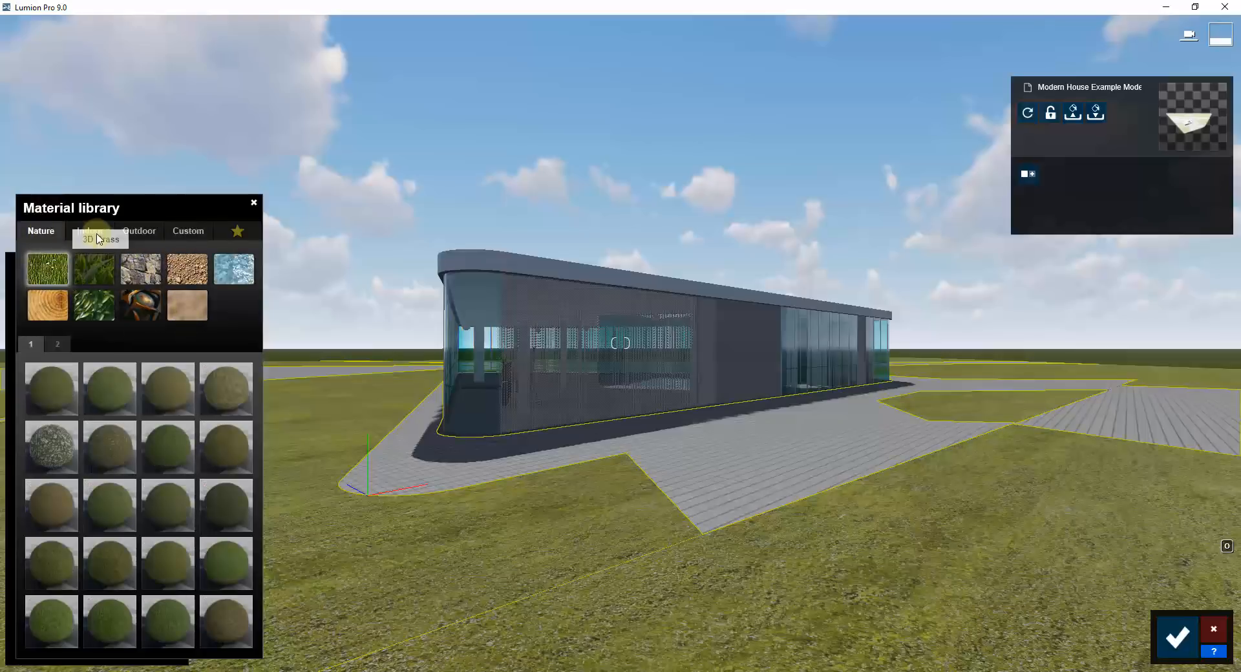
{"action": "left_click", "coordinate": [138, 231]}
{"action": "left_click", "coordinate": [81, 345]}
{"action": "left_click", "coordinate": [95, 270]}
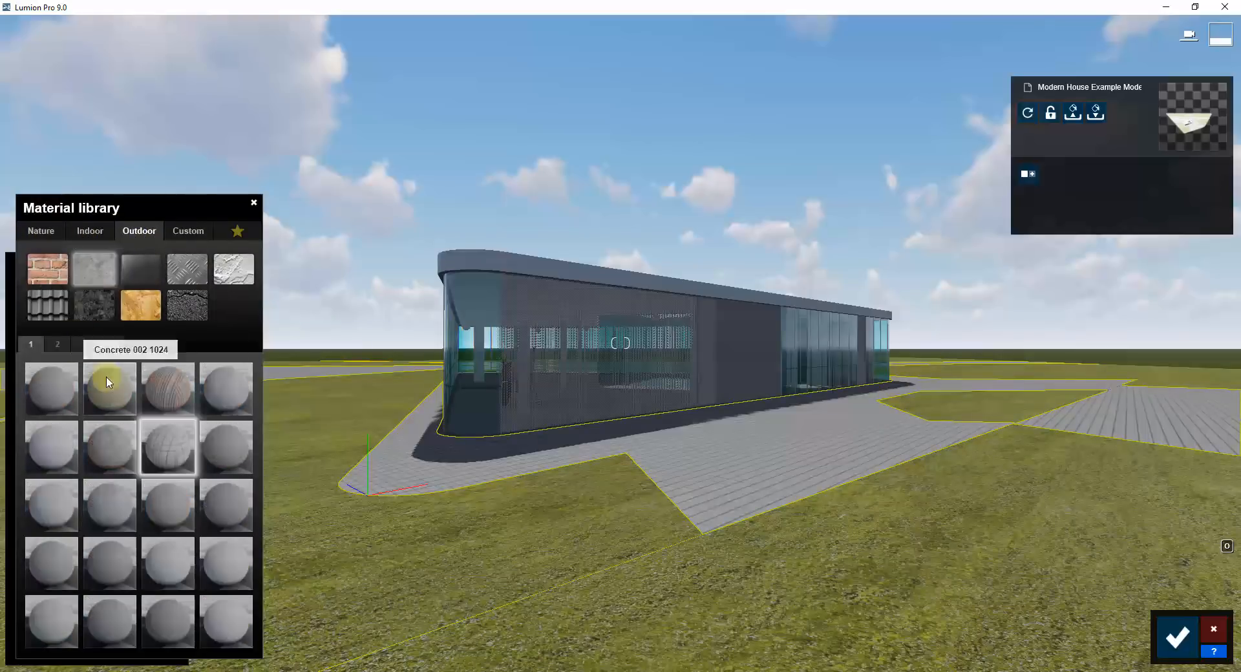
{"action": "left_click", "coordinate": [110, 345]}
Try a cracked stone material and Polii Cobblestone Arches 002 3k from the Outdoor stone category on the paving.
{"action": "left_click", "coordinate": [95, 305]}
{"action": "left_click", "coordinate": [58, 344]}
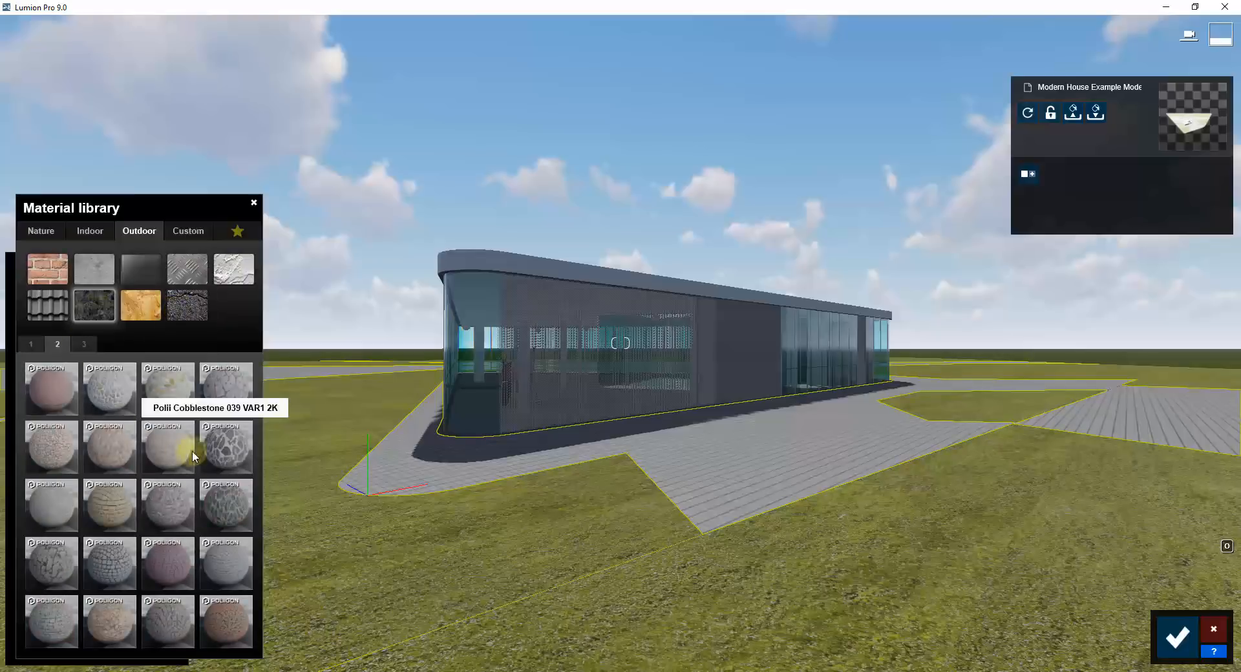
{"action": "left_click", "coordinate": [225, 396]}
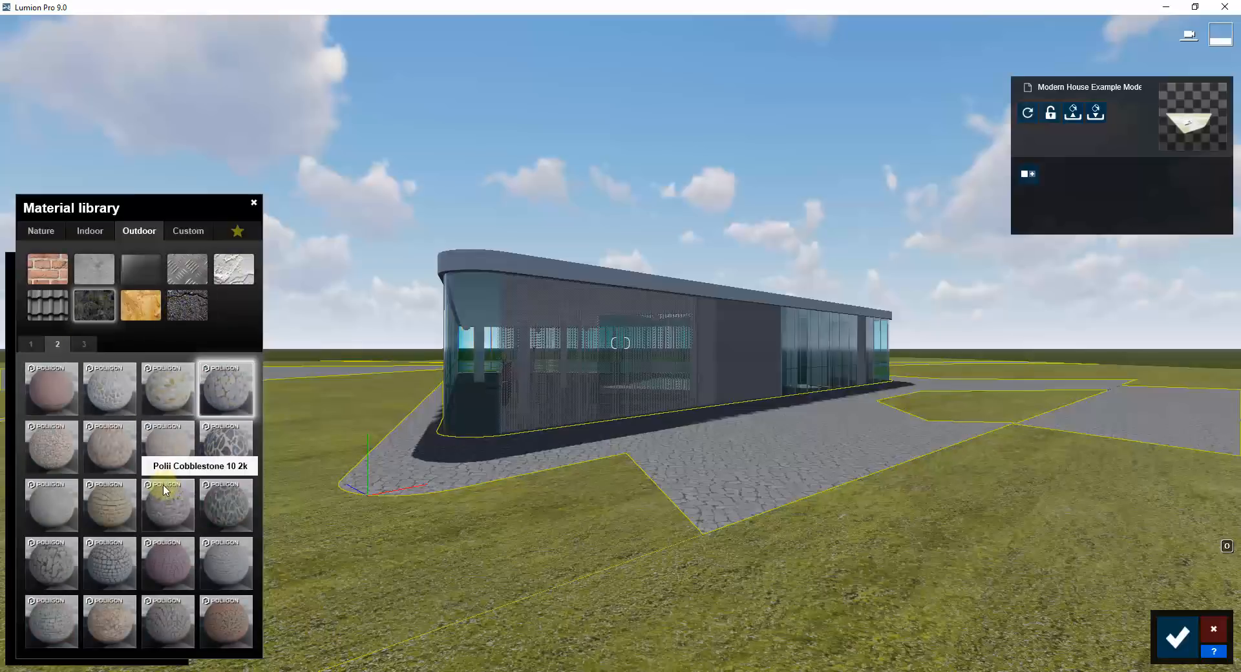
{"action": "left_click", "coordinate": [167, 621]}
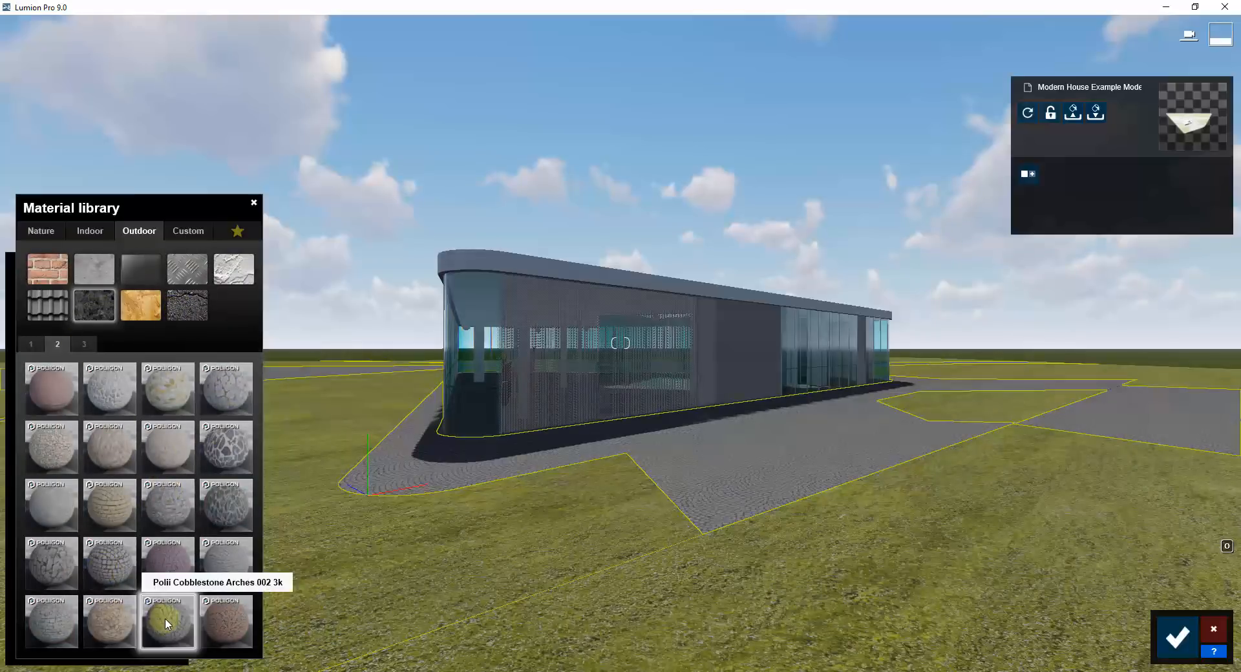
Assign the Outdoor stone material Polii CityStreet Sidewalk 004 2k to the Color_002 paving.
{"action": "left_click", "coordinate": [84, 344]}
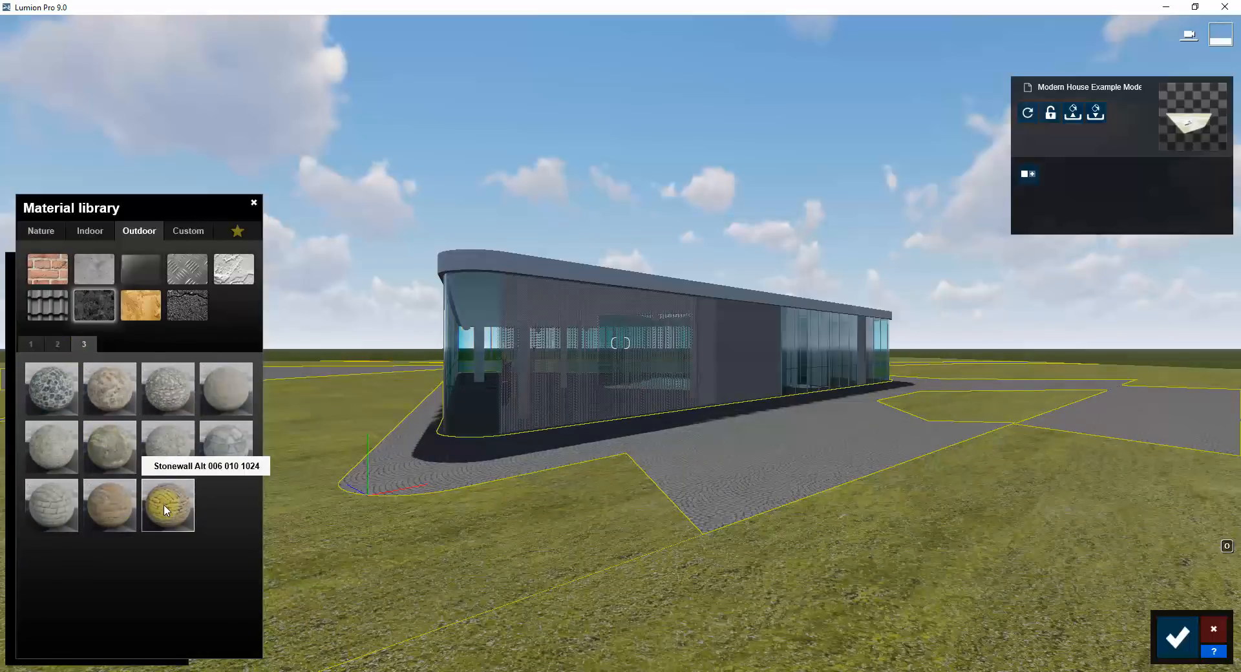
{"action": "left_click", "coordinate": [57, 344]}
{"action": "left_click", "coordinate": [30, 344]}
{"action": "left_click", "coordinate": [169, 567]}
{"action": "left_click", "coordinate": [226, 566]}
{"action": "left_click", "coordinate": [52, 565]}
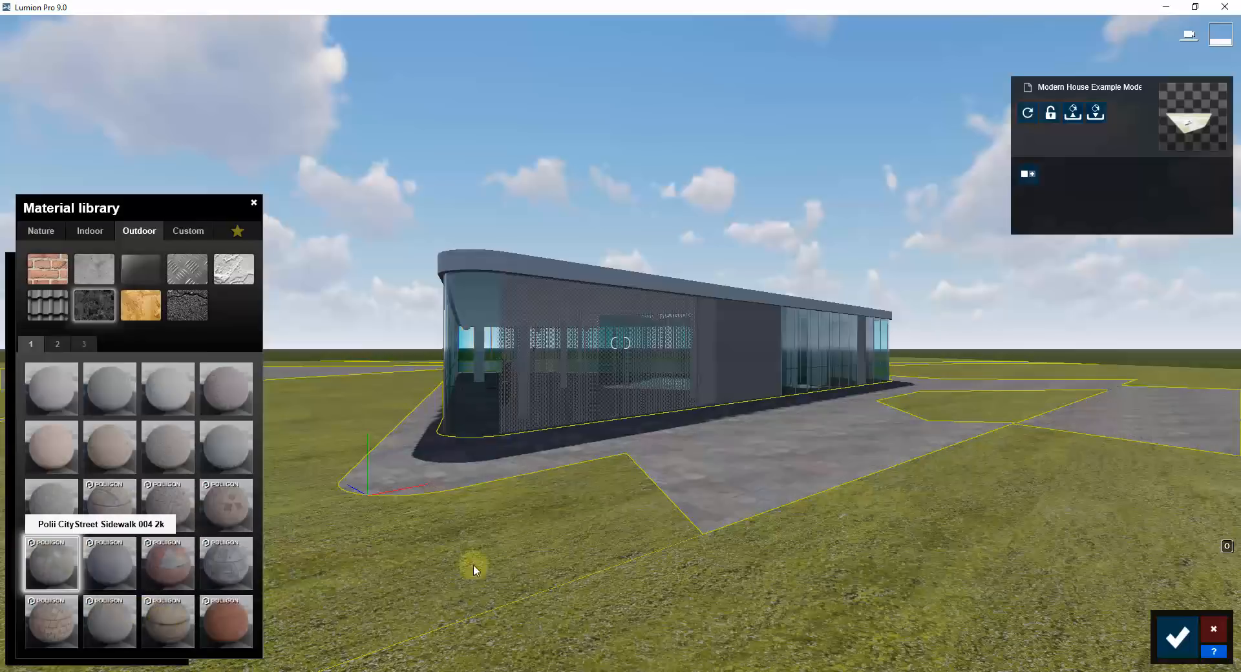
Compare the circular and checkerboard 3D Grass materials on the Color_A08 lawn, assign Row Grass 03, and inspect the walkway's rounded corner.
{"action": "right_click_drag", "start_coordinate": [748, 476], "coordinate": [749, 475]}
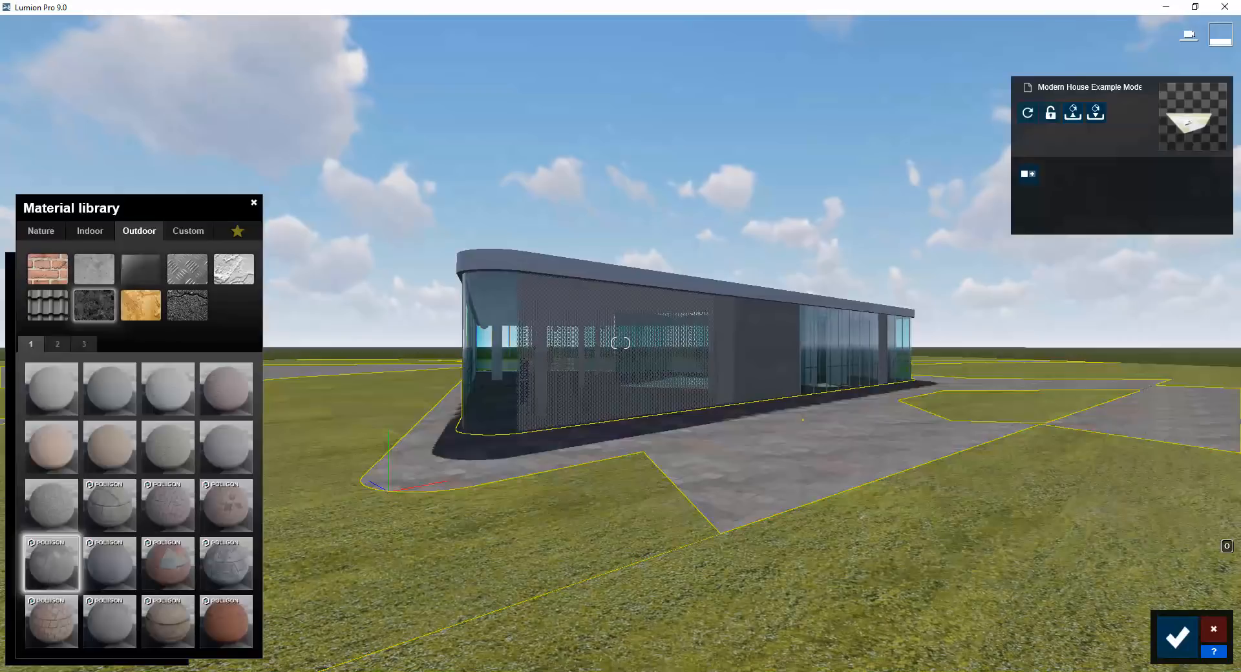
{"action": "right_click_drag", "start_coordinate": [626, 471], "coordinate": [435, 487]}
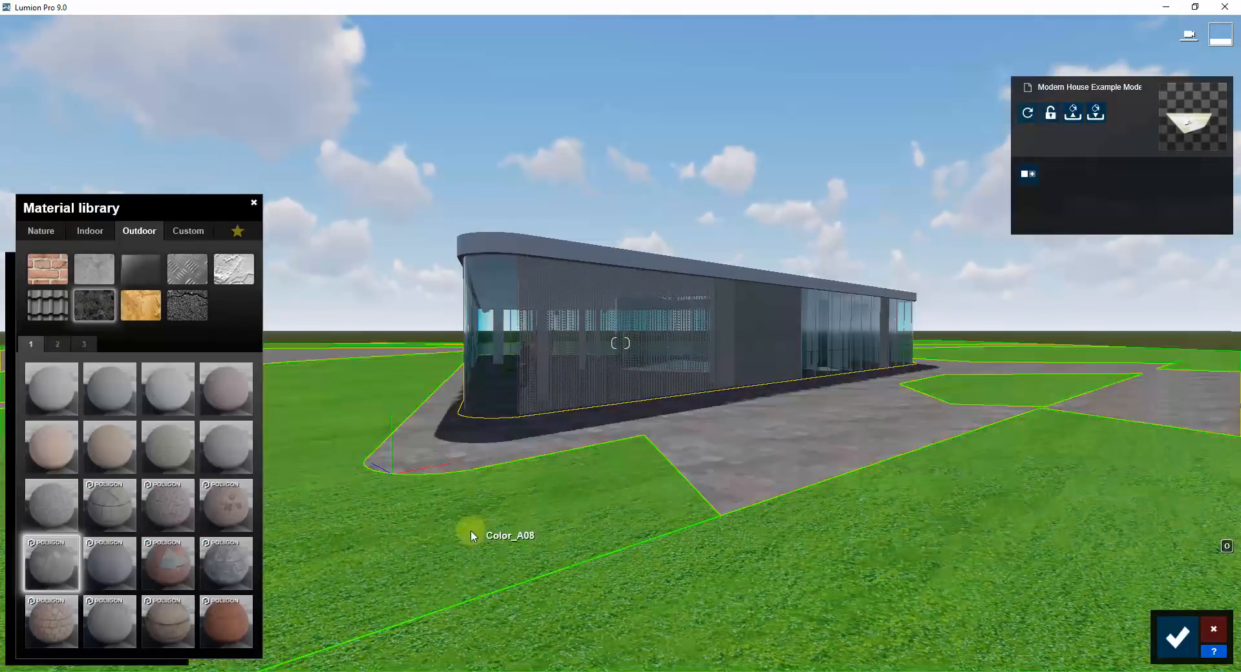
{"action": "left_click", "coordinate": [471, 532]}
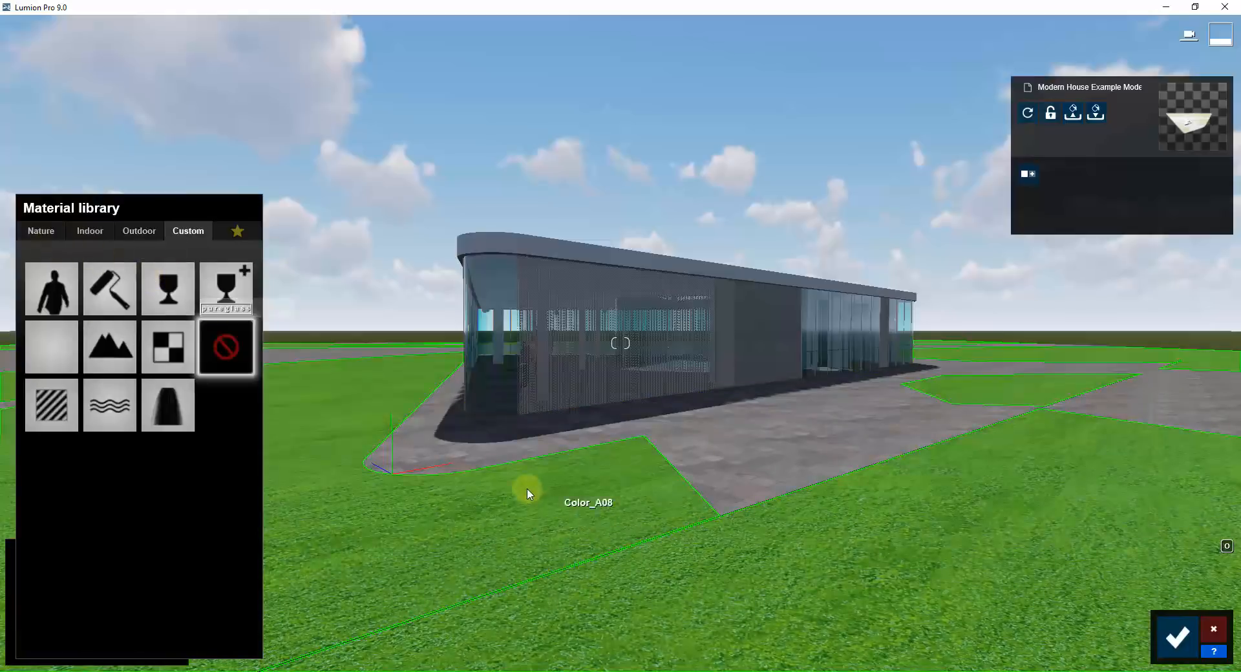
{"action": "left_click", "coordinate": [42, 231]}
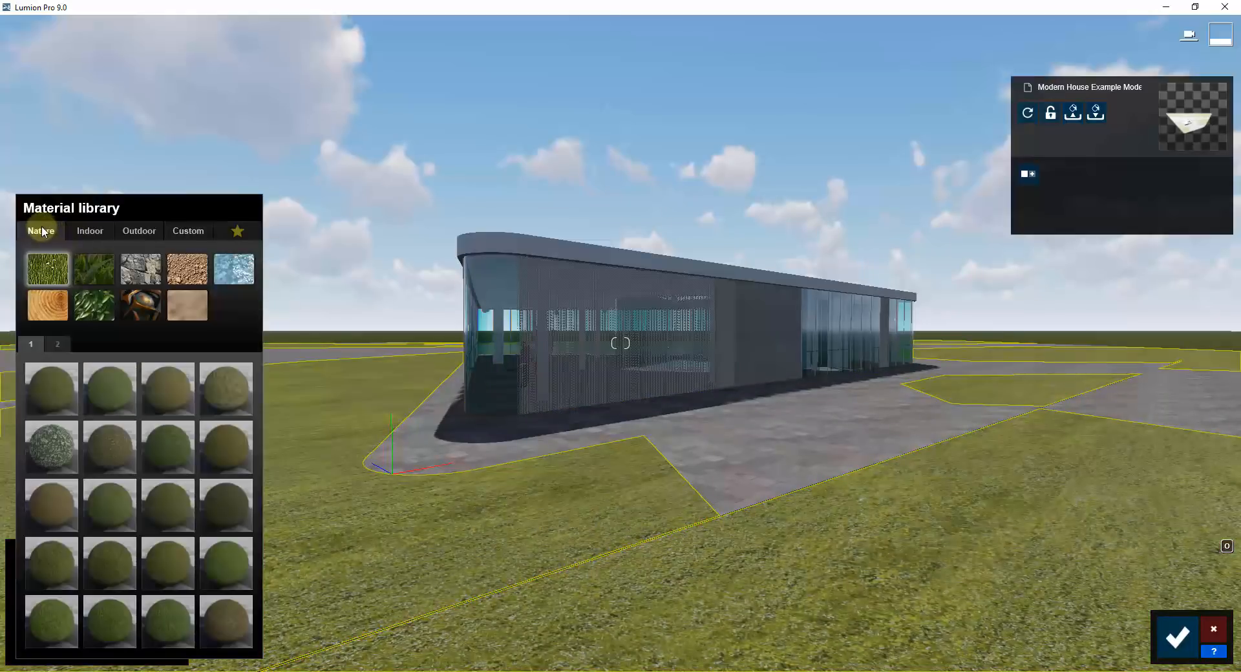
{"action": "left_click", "coordinate": [95, 270]}
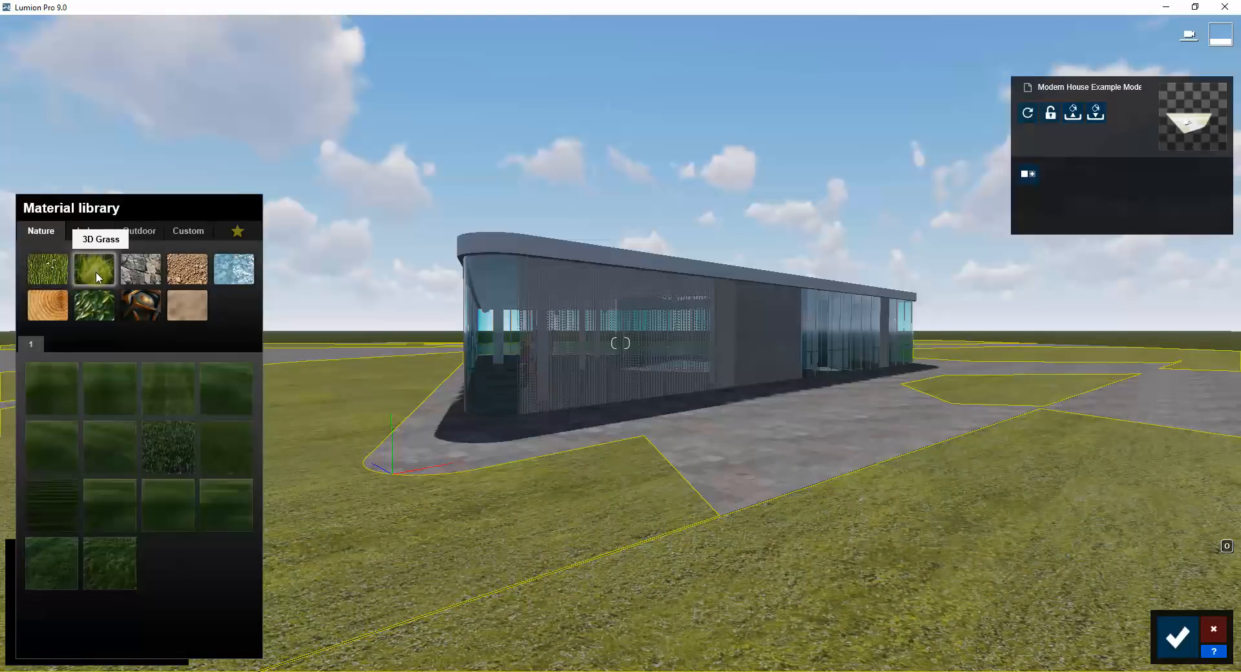
{"action": "left_click", "coordinate": [107, 455]}
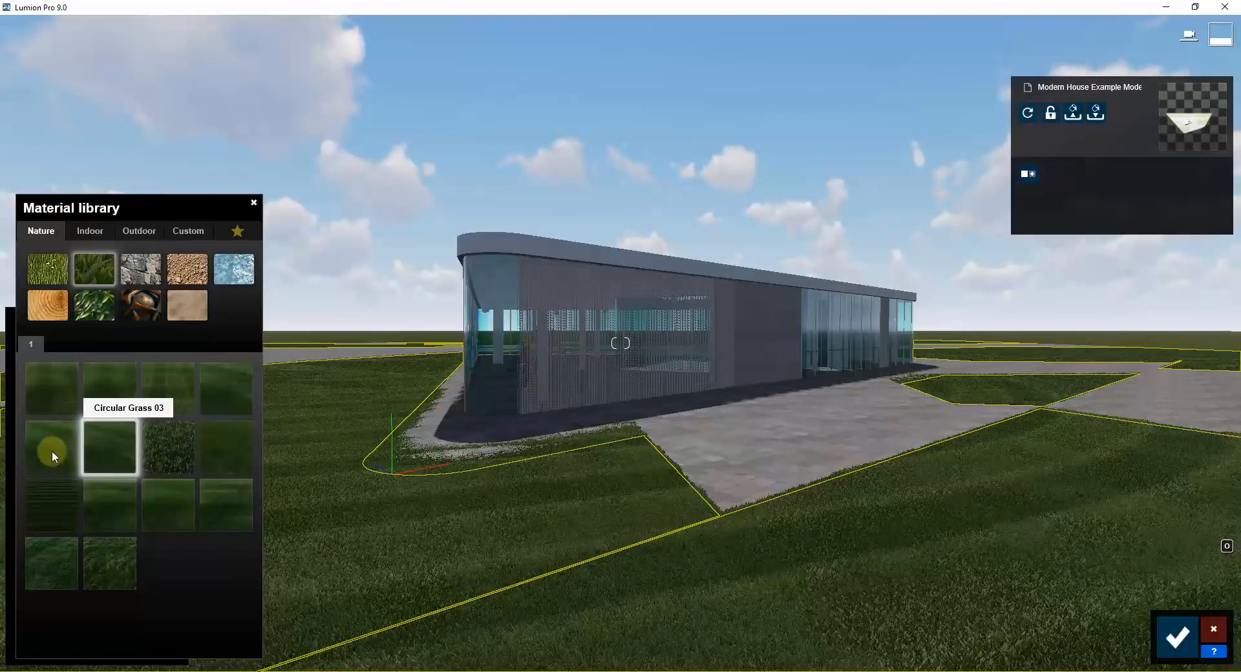
{"action": "left_click", "coordinate": [235, 388]}
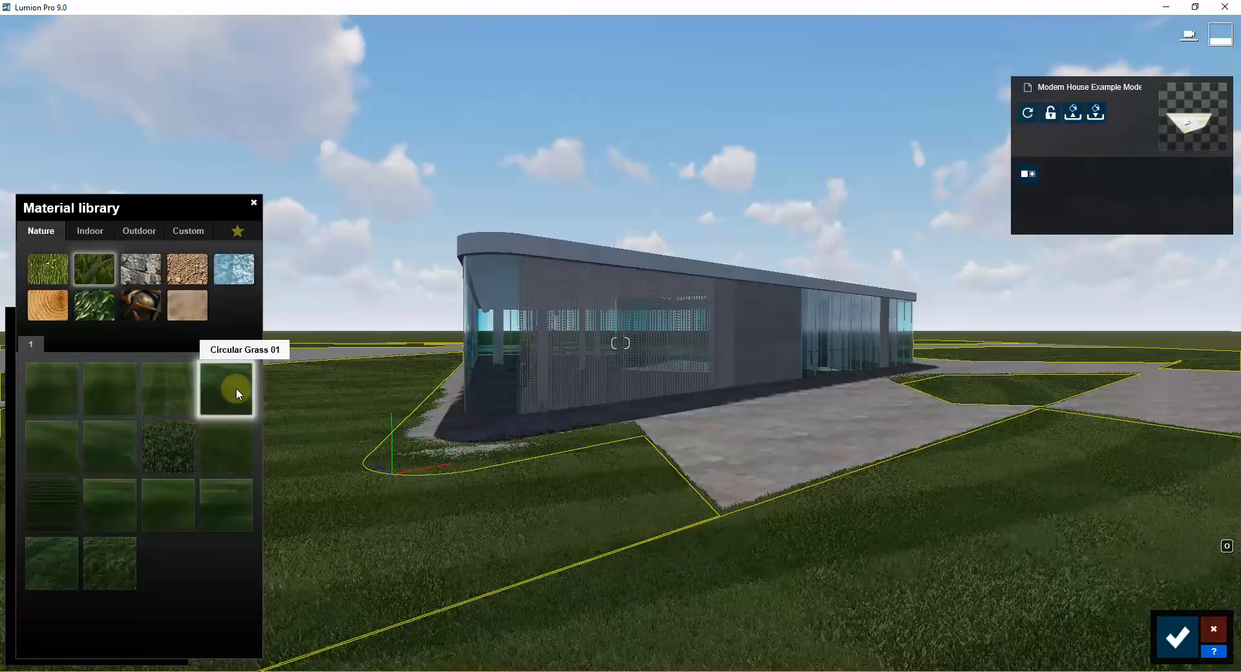
{"action": "left_click", "coordinate": [43, 385]}
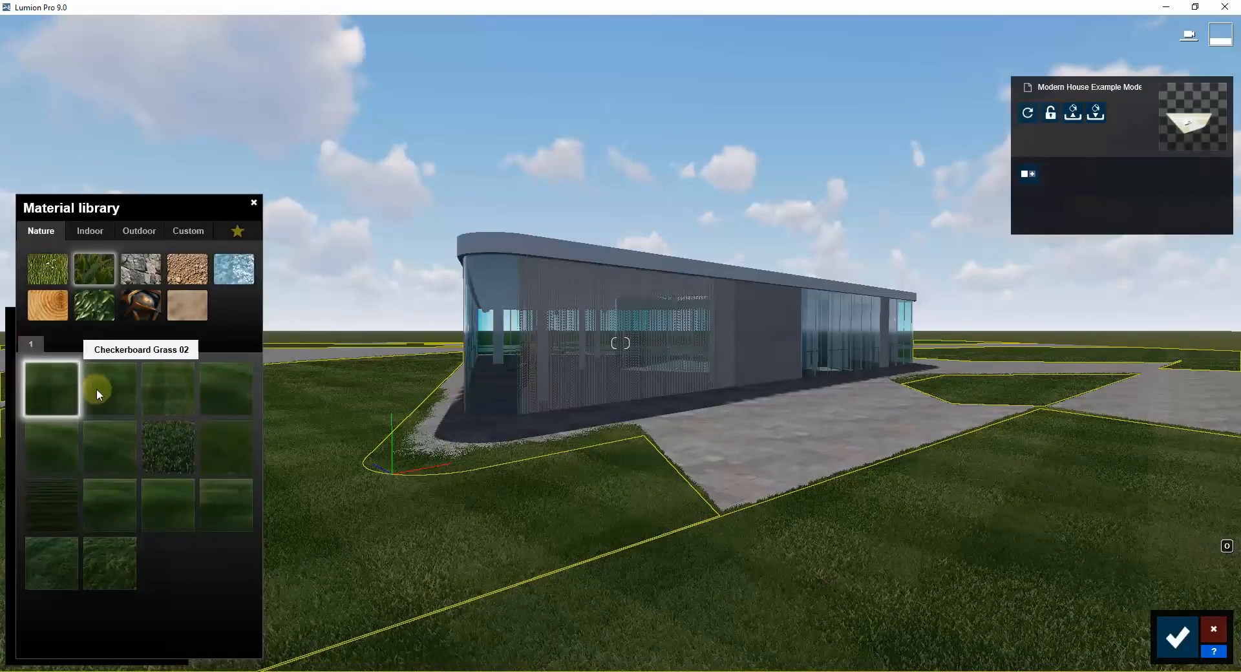
{"action": "left_click", "coordinate": [114, 390]}
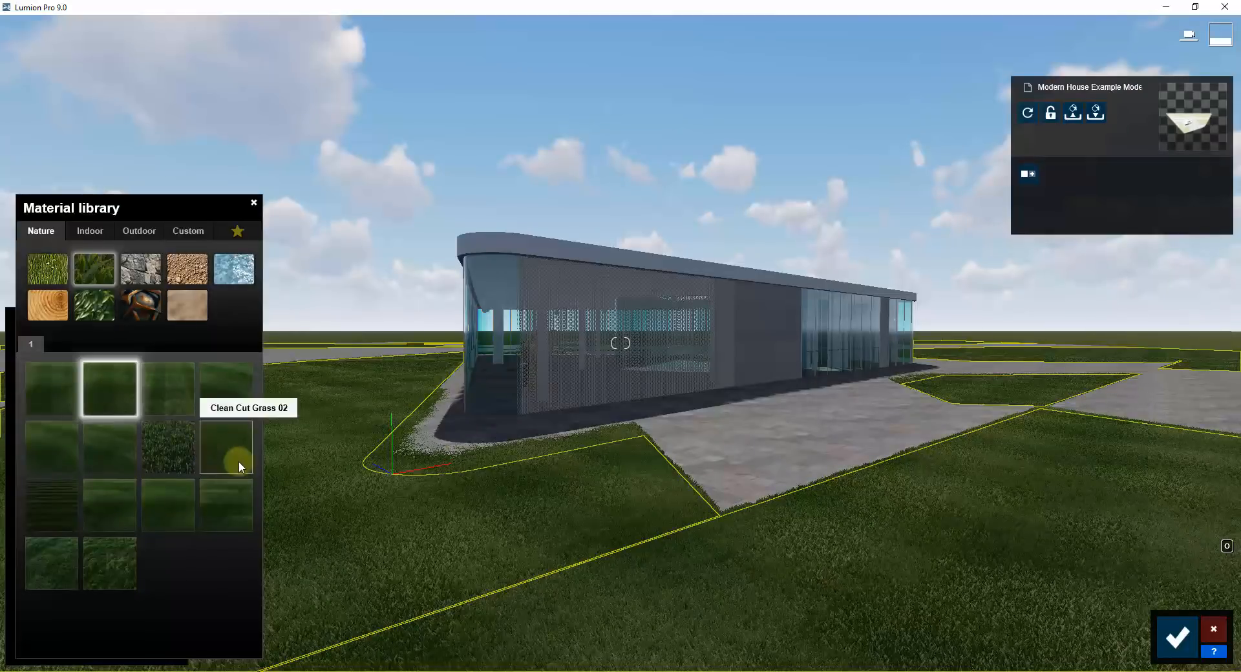
{"action": "left_click", "coordinate": [227, 497]}
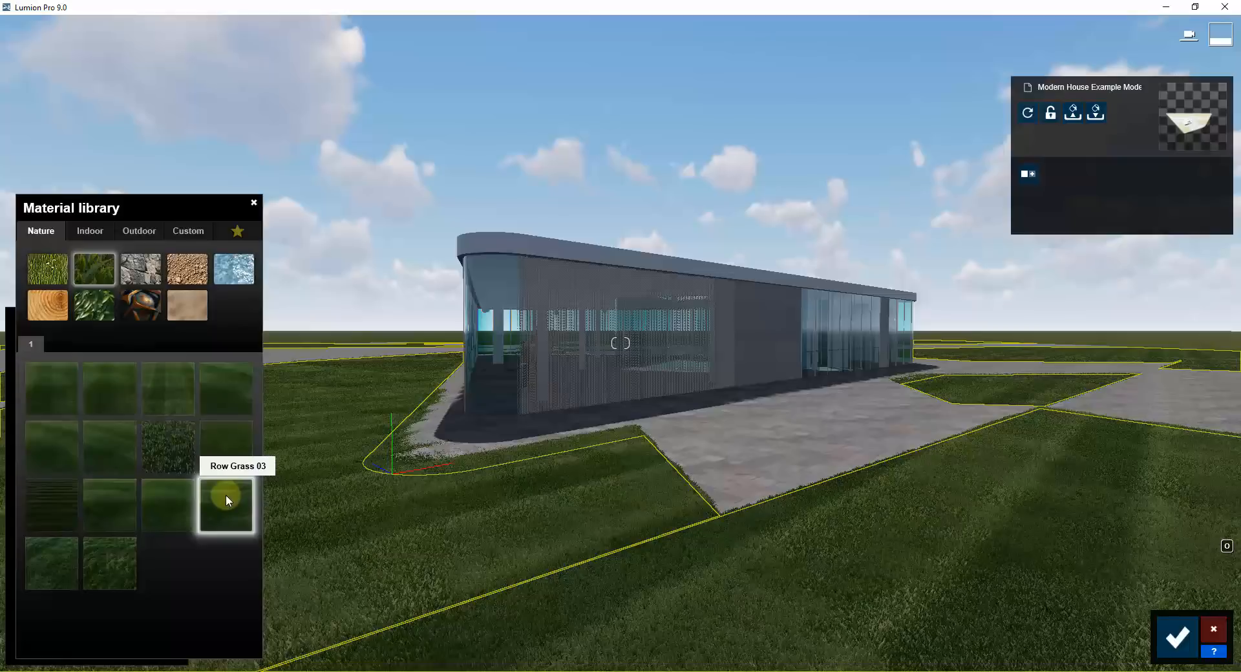
{"action": "left_click", "coordinate": [235, 502]}
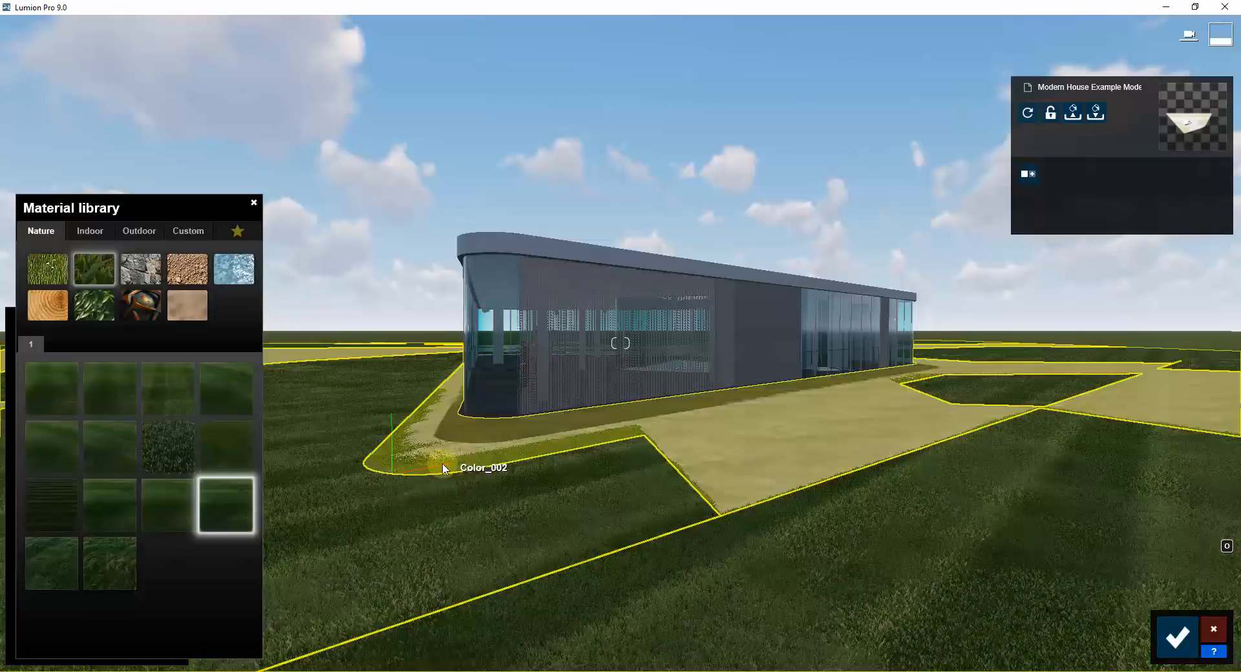
{"action": "left_click", "coordinate": [595, 487]}
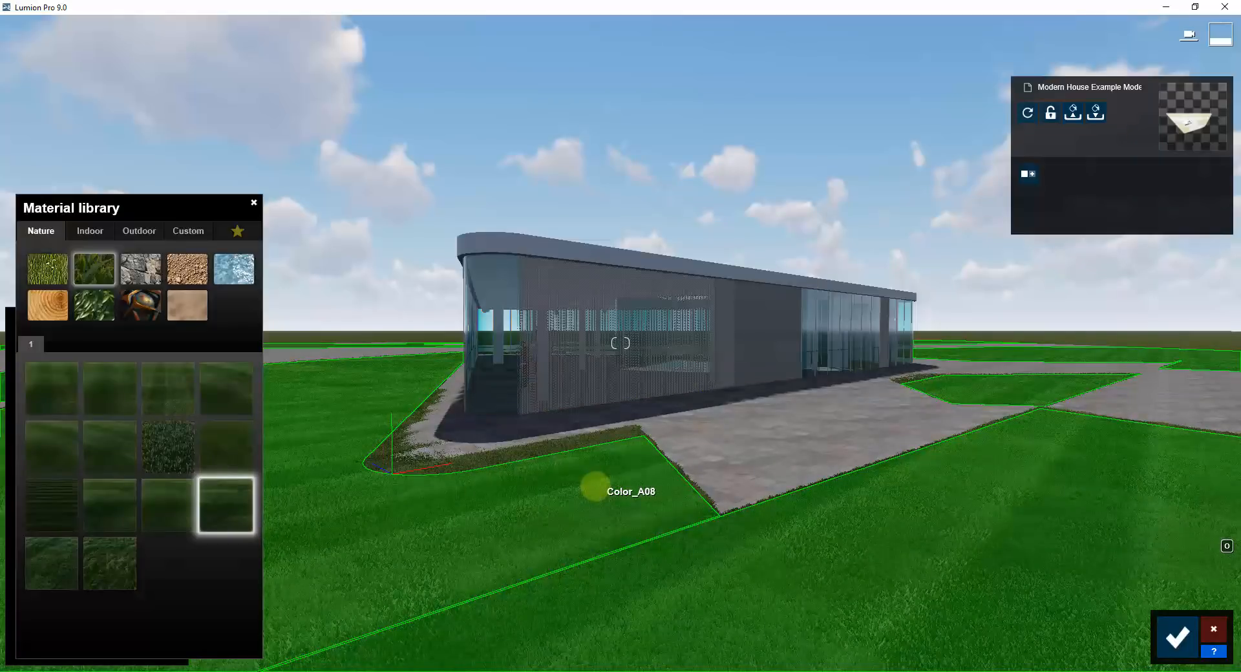
{"action": "right_click_drag", "start_coordinate": [595, 486], "coordinate": [582, 467]}
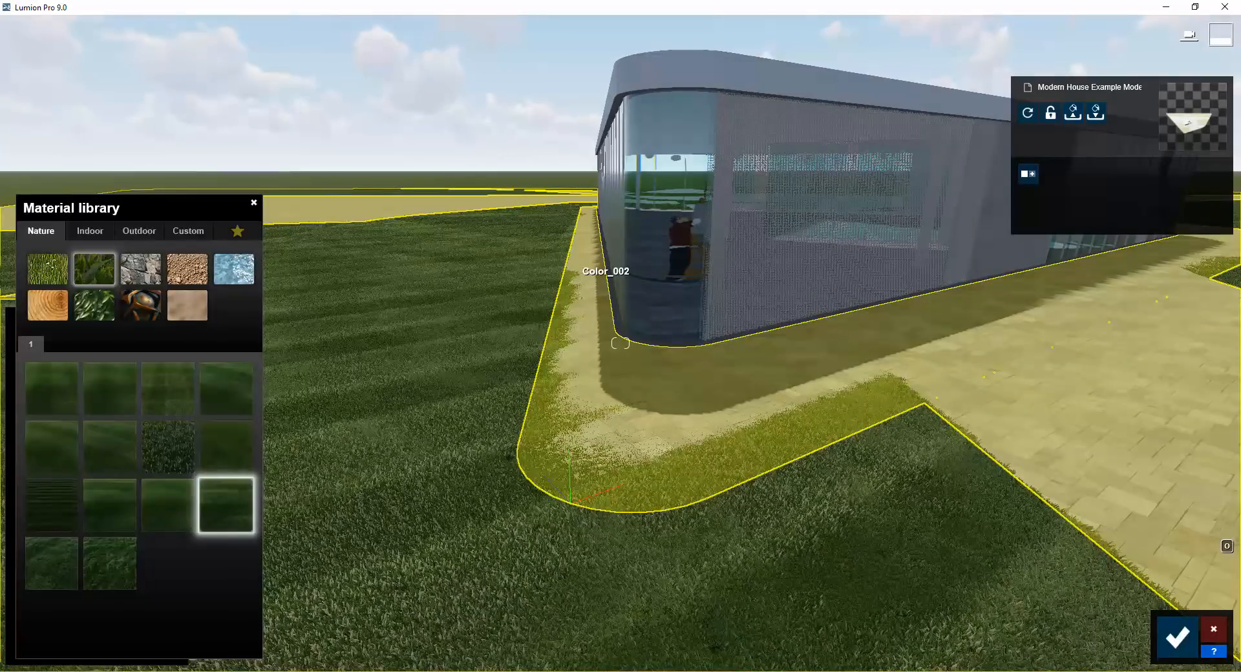
Switch to SketchUp and, inside the ground group, intersect the lawn face at the walkway's rounded corner with the model.
{"action": "mouse_move", "coordinate": [715, 671]}
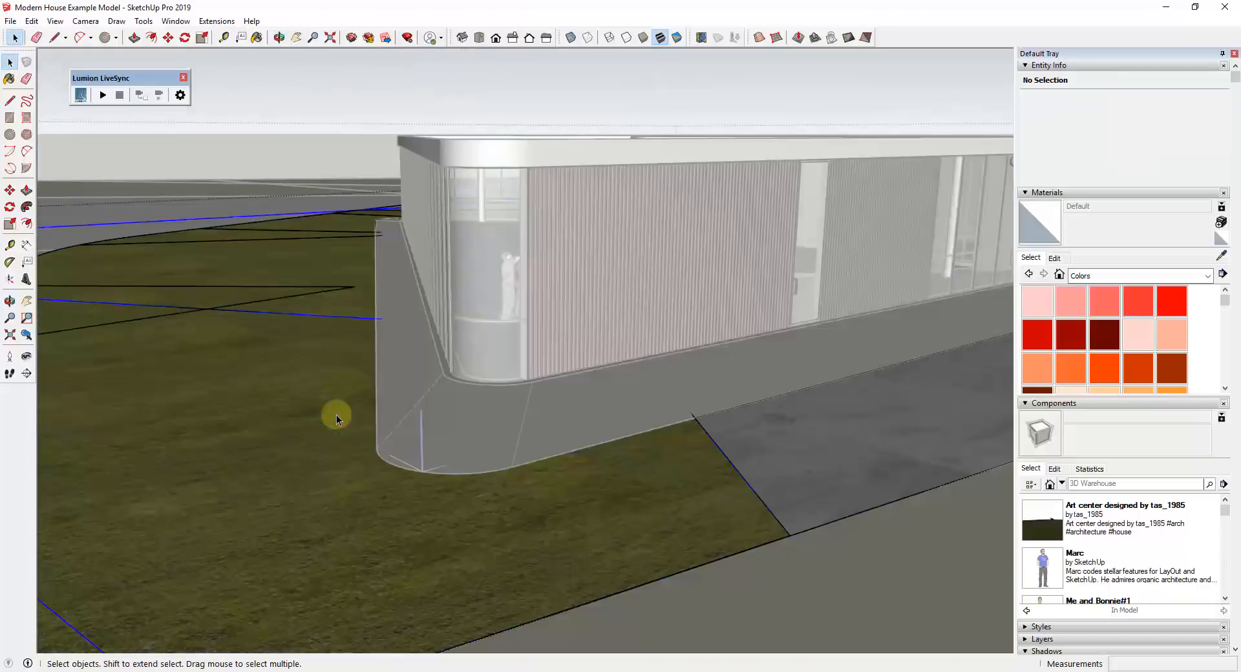
{"action": "left_click", "coordinate": [340, 383]}
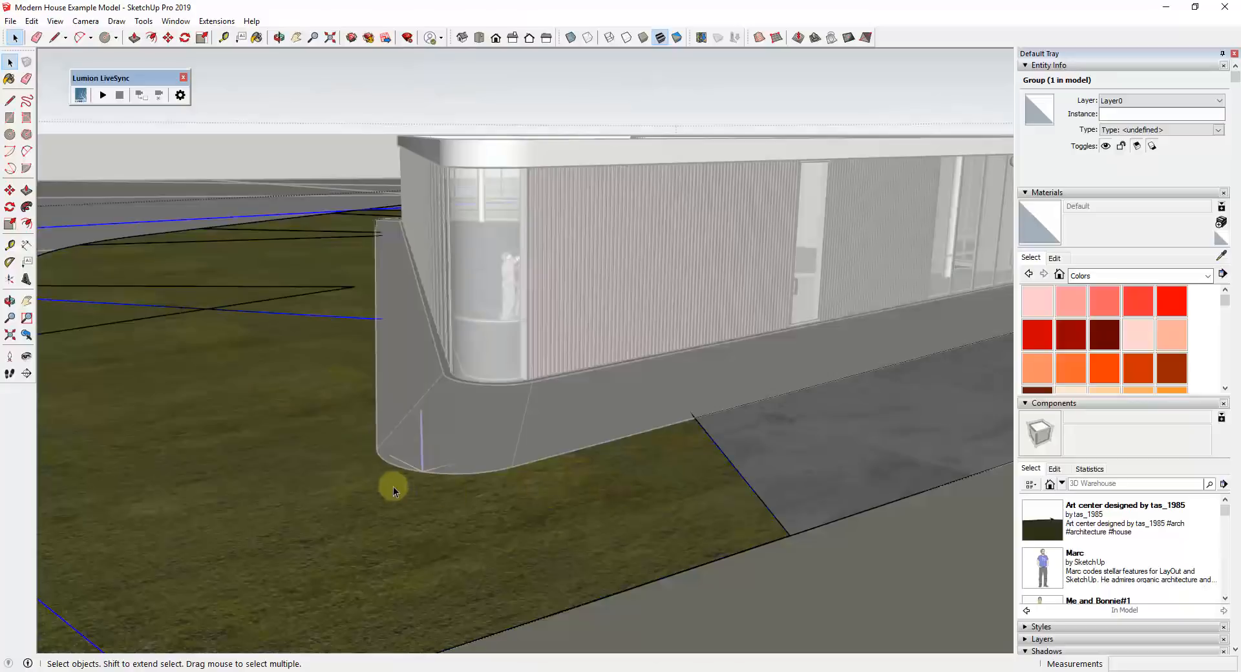
{"action": "double_click", "coordinate": [360, 463]}
{"action": "left_click", "coordinate": [338, 404]}
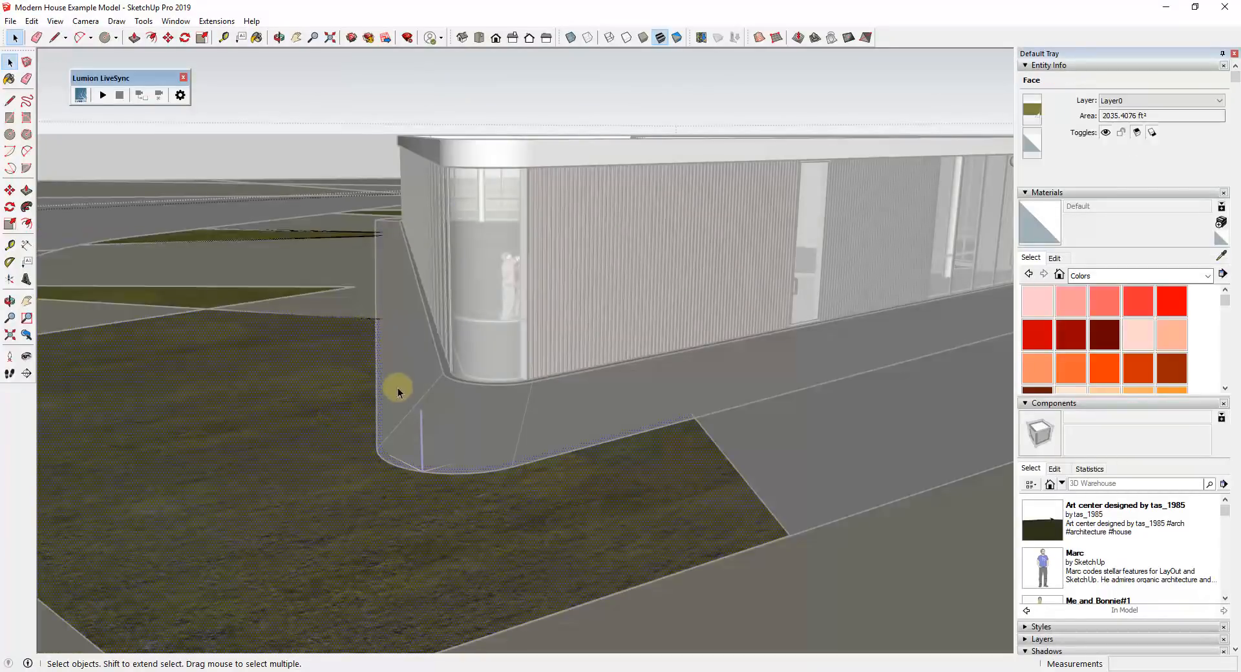
{"action": "right_click", "coordinate": [351, 409]}
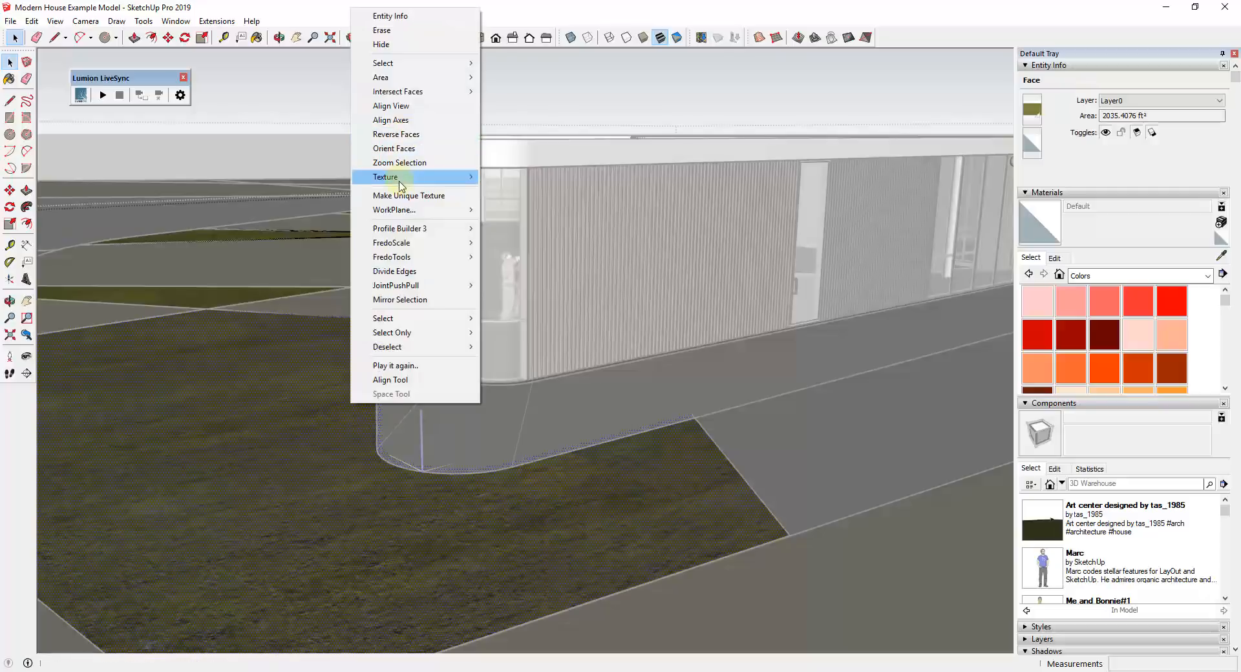
{"action": "mouse_move", "coordinate": [419, 179]}
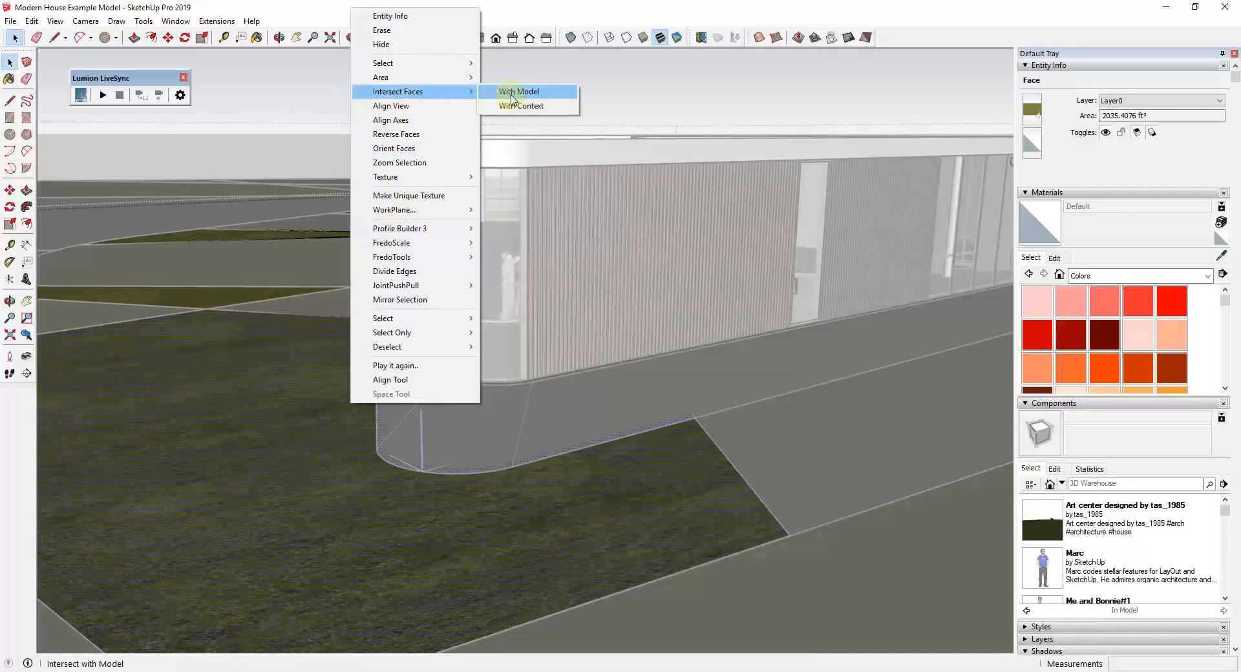
{"action": "left_click", "coordinate": [515, 92]}
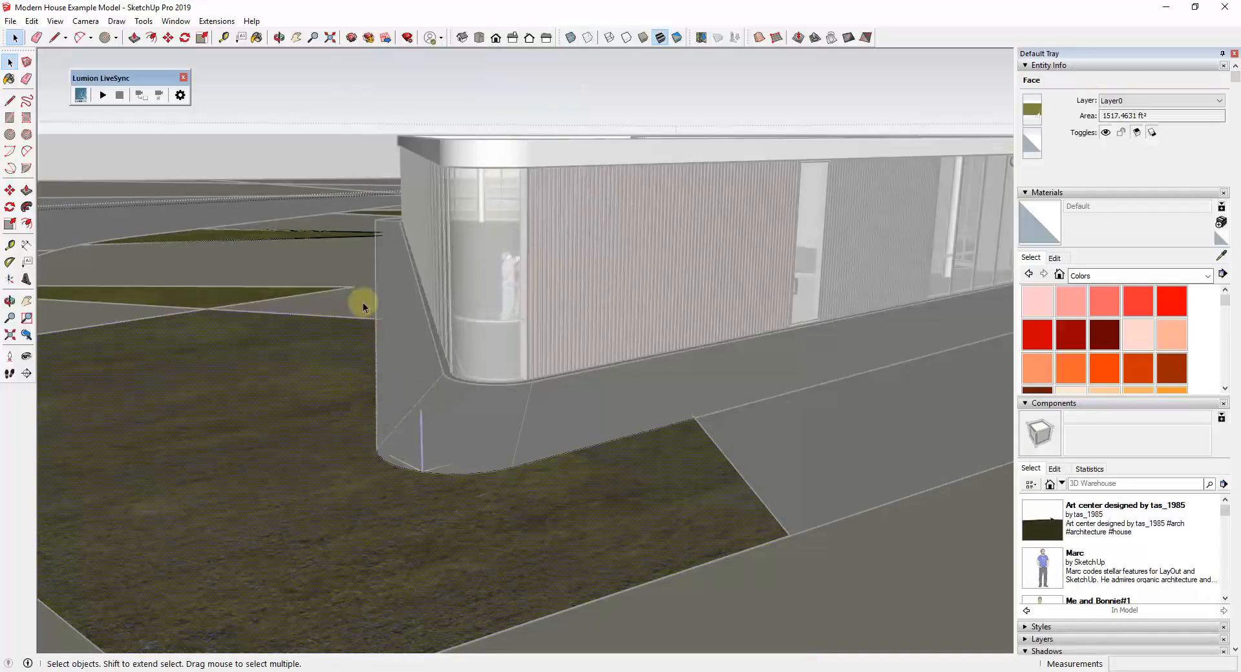
Erase the leftover lawn overlapping the walkway's rounded corner, and select the adjoining lawn face.
{"action": "key", "text": "e"}
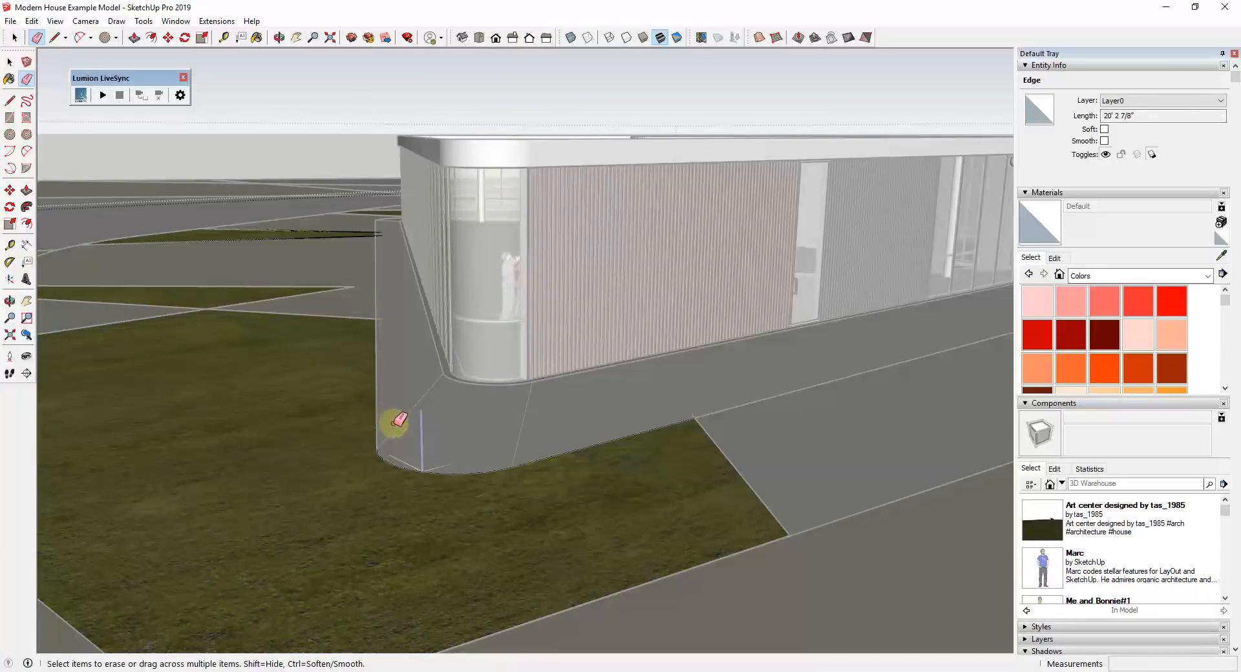
{"action": "left_click", "coordinate": [386, 445]}
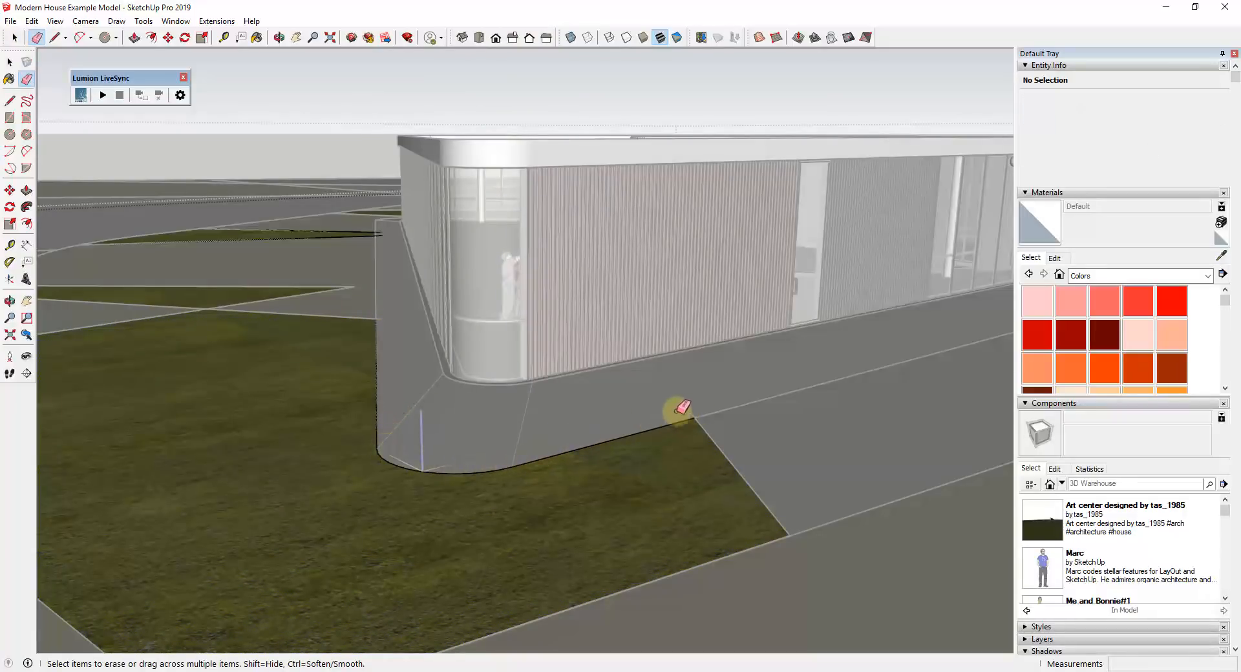
{"action": "key", "text": "space"}
{"action": "left_click", "coordinate": [360, 254]}
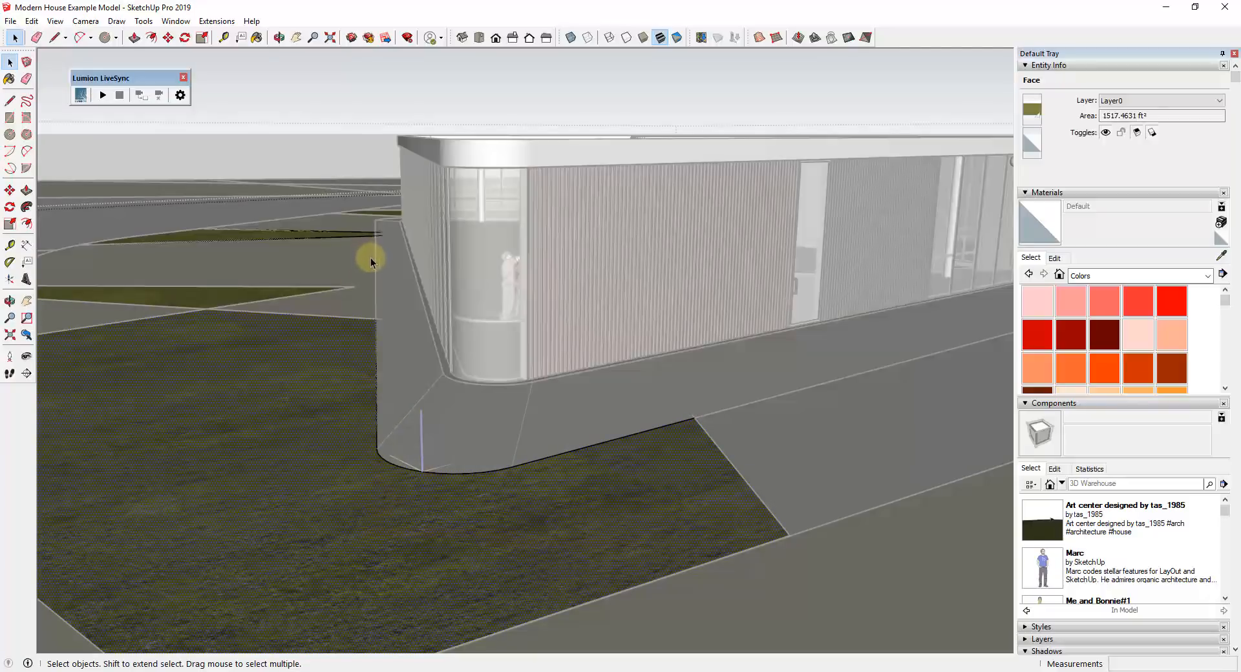
Intersect the narrow lawn wedge beside the glazed facade with the model, and erase its part overlapping the walkway.
{"action": "scroll", "coordinate": [313, 173], "scroll_direction": "up", "scroll_amount": 5}
{"action": "scroll", "coordinate": [468, 285], "scroll_direction": "up", "scroll_amount": 2}
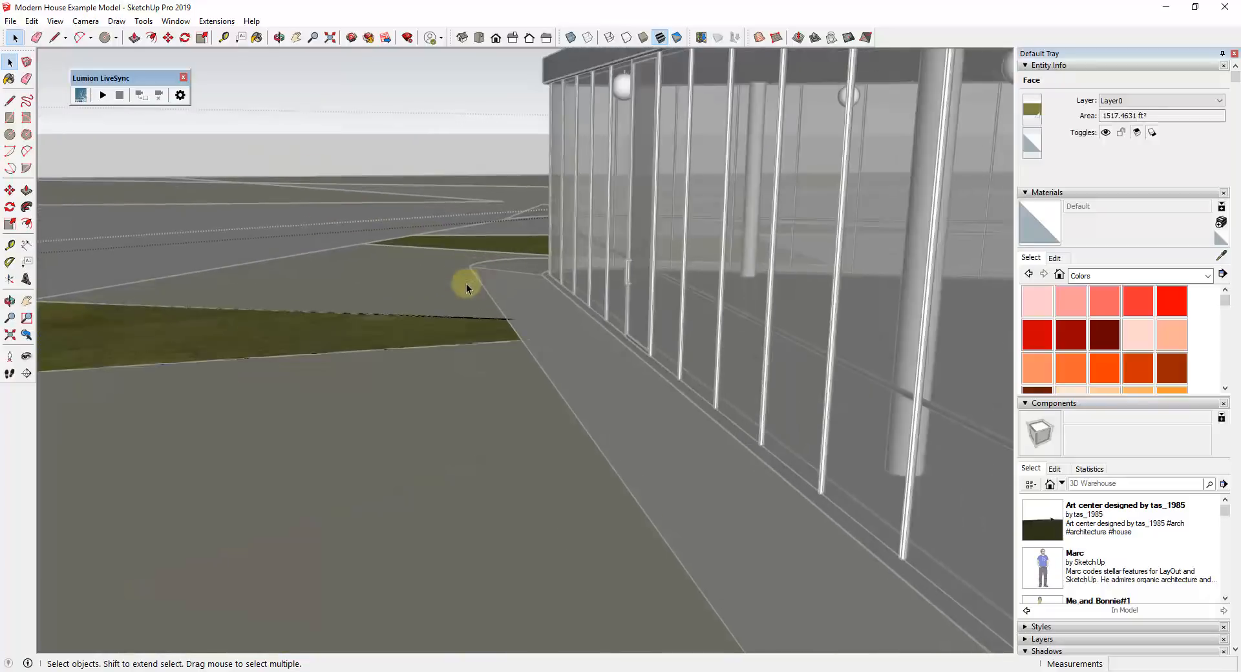
{"action": "middle_click_drag", "start_coordinate": [468, 285], "coordinate": [458, 362]}
{"action": "right_click", "coordinate": [464, 367]}
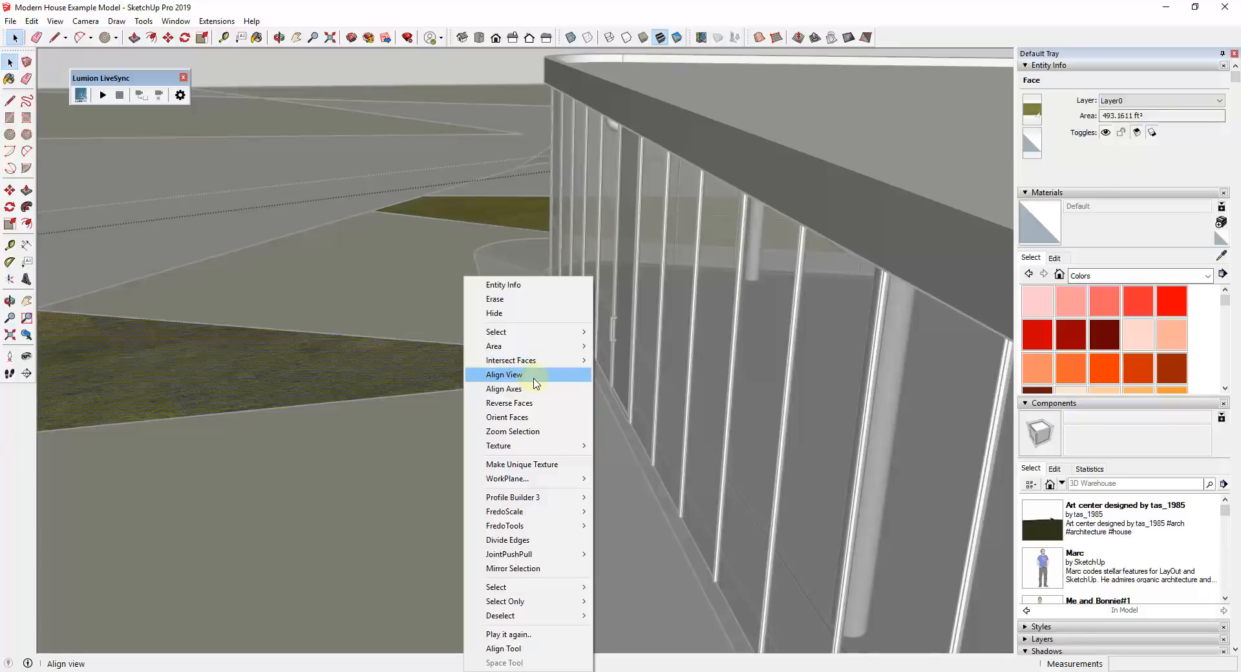
{"action": "mouse_move", "coordinate": [530, 362]}
{"action": "left_click", "coordinate": [623, 363]}
{"action": "key", "text": "e"}
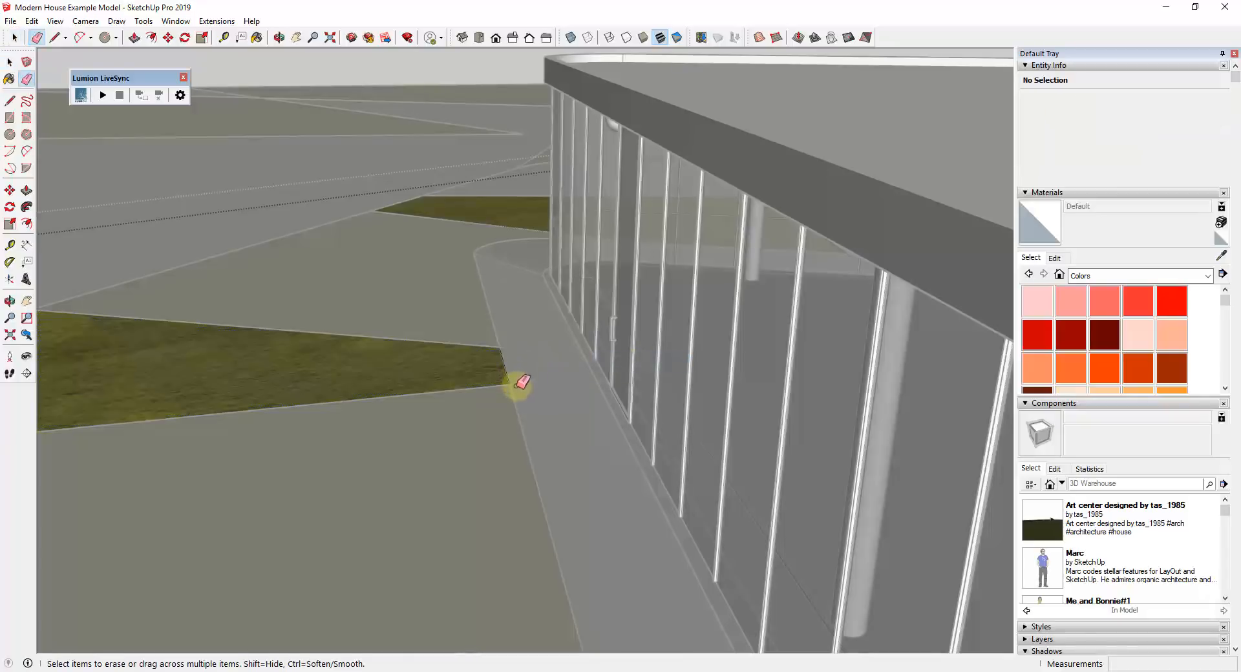
{"action": "left_click_drag", "start_coordinate": [517, 385], "coordinate": [519, 358]}
Check the remaining lawn faces and edges along the walkway for overlaps around the building.
{"action": "scroll", "coordinate": [509, 296], "scroll_direction": "down", "scroll_amount": 7}
{"action": "middle_click_drag", "start_coordinate": [505, 294], "coordinate": [791, 475]}
{"action": "scroll", "coordinate": [844, 584], "scroll_direction": "up", "scroll_amount": 1}
{"action": "scroll", "coordinate": [844, 583], "scroll_direction": "down", "scroll_amount": 1}
{"action": "key", "text": "space"}
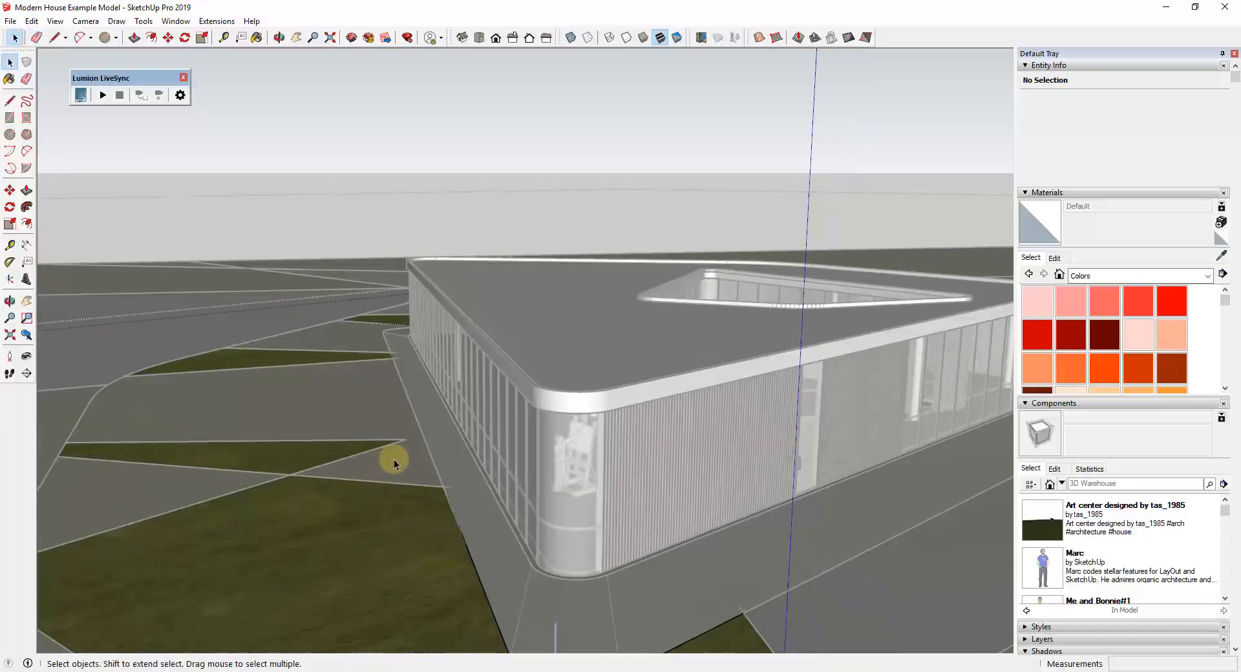
{"action": "double_click", "coordinate": [414, 460]}
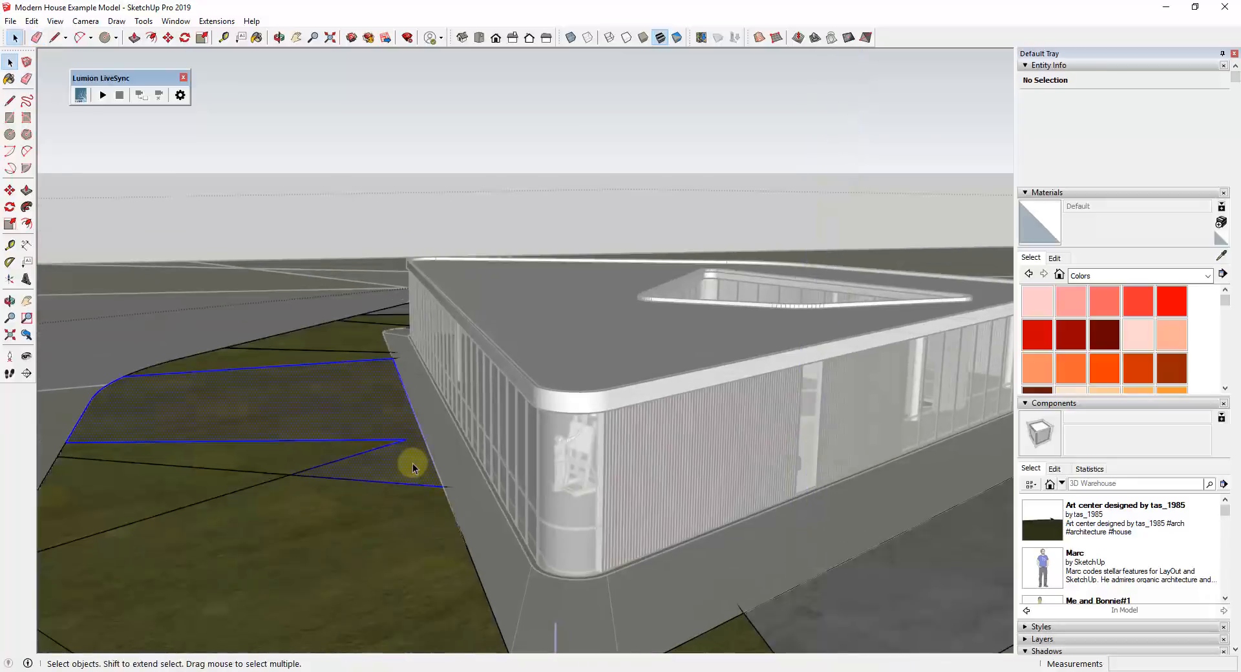
{"action": "left_click", "coordinate": [450, 490]}
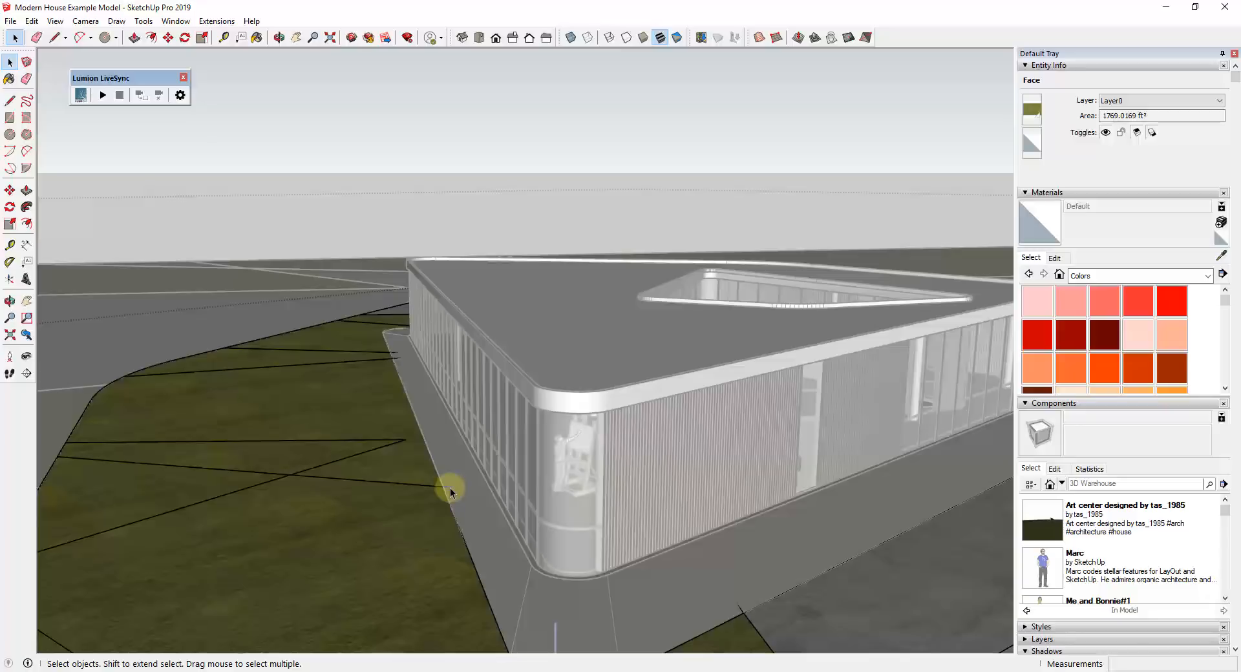
{"action": "left_click", "coordinate": [450, 490]}
{"action": "left_click", "coordinate": [451, 466]}
{"action": "scroll", "coordinate": [406, 326], "scroll_direction": "down", "scroll_amount": 5}
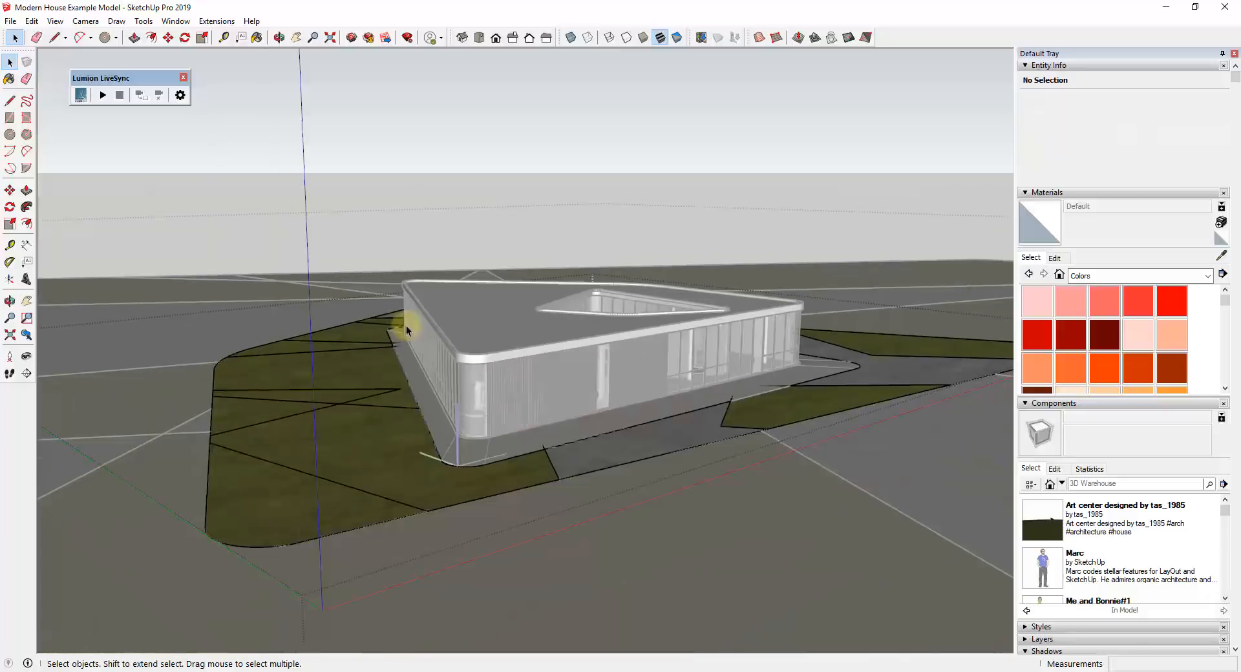
Start LiveSync from SketchUp to update the trimmed ground, and switch back to Lumion at the walkway corner.
{"action": "middle_click_drag", "start_coordinate": [578, 430], "coordinate": [554, 414]}
{"action": "scroll", "coordinate": [433, 455], "scroll_direction": "up", "scroll_amount": 3}
{"action": "scroll", "coordinate": [434, 456], "scroll_direction": "up", "scroll_amount": 3}
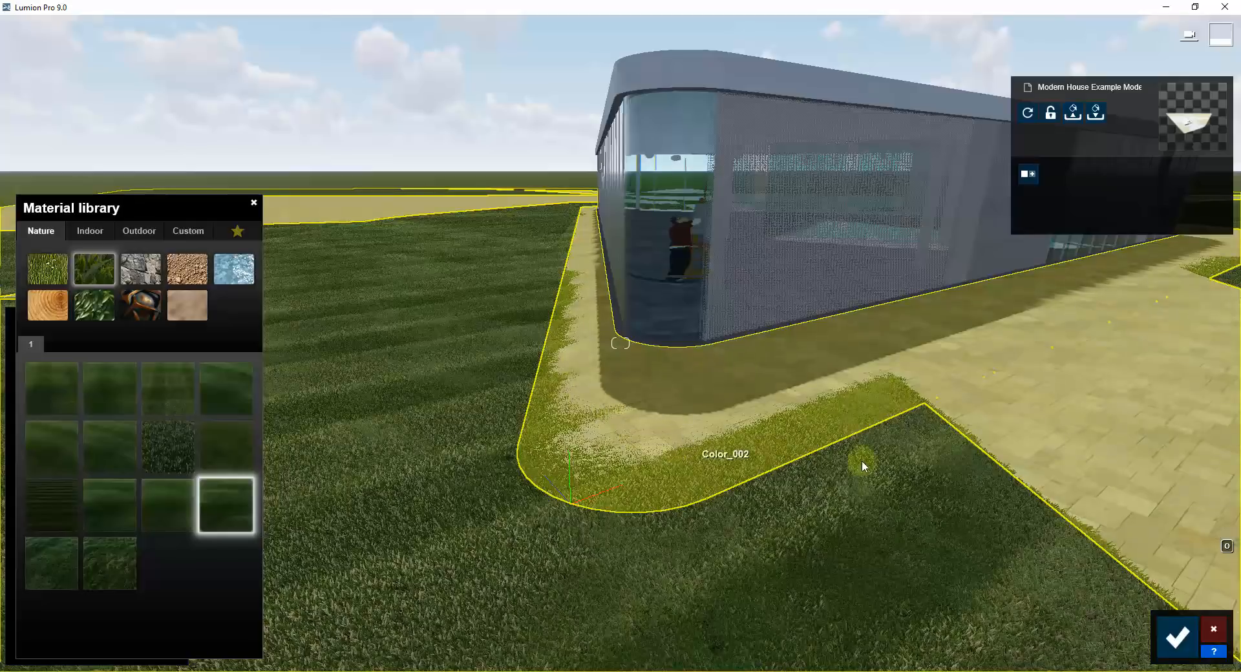
{"action": "left_click", "coordinate": [717, 671]}
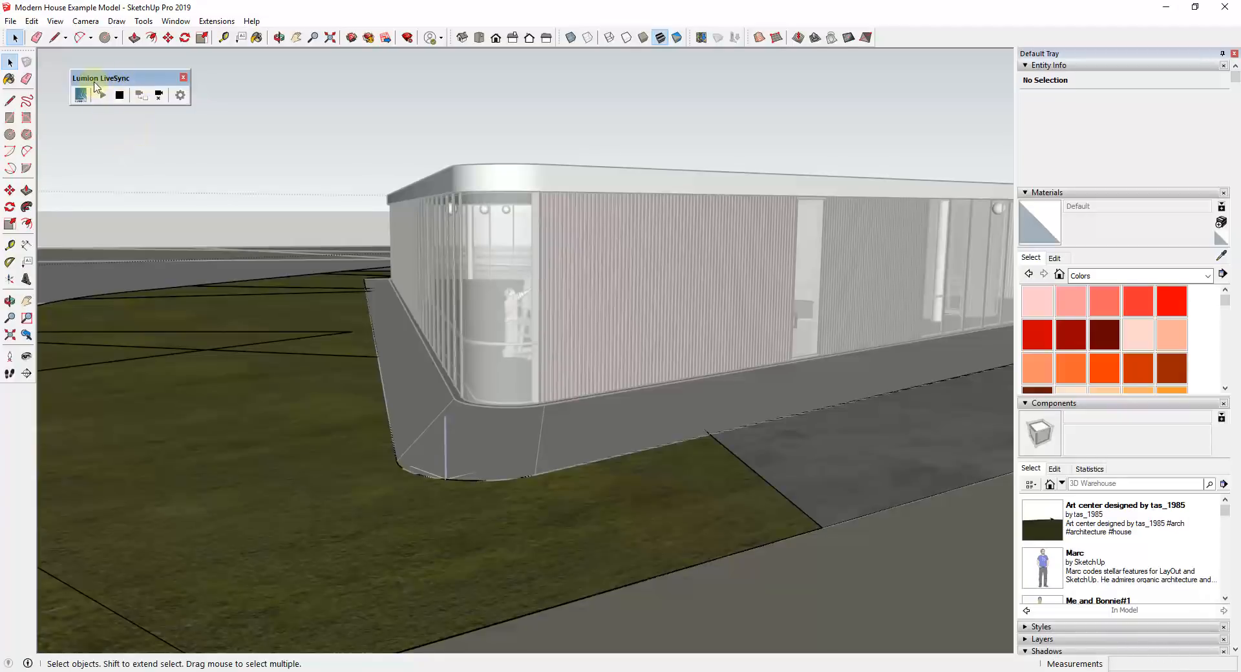
{"action": "left_click", "coordinate": [732, 671]}
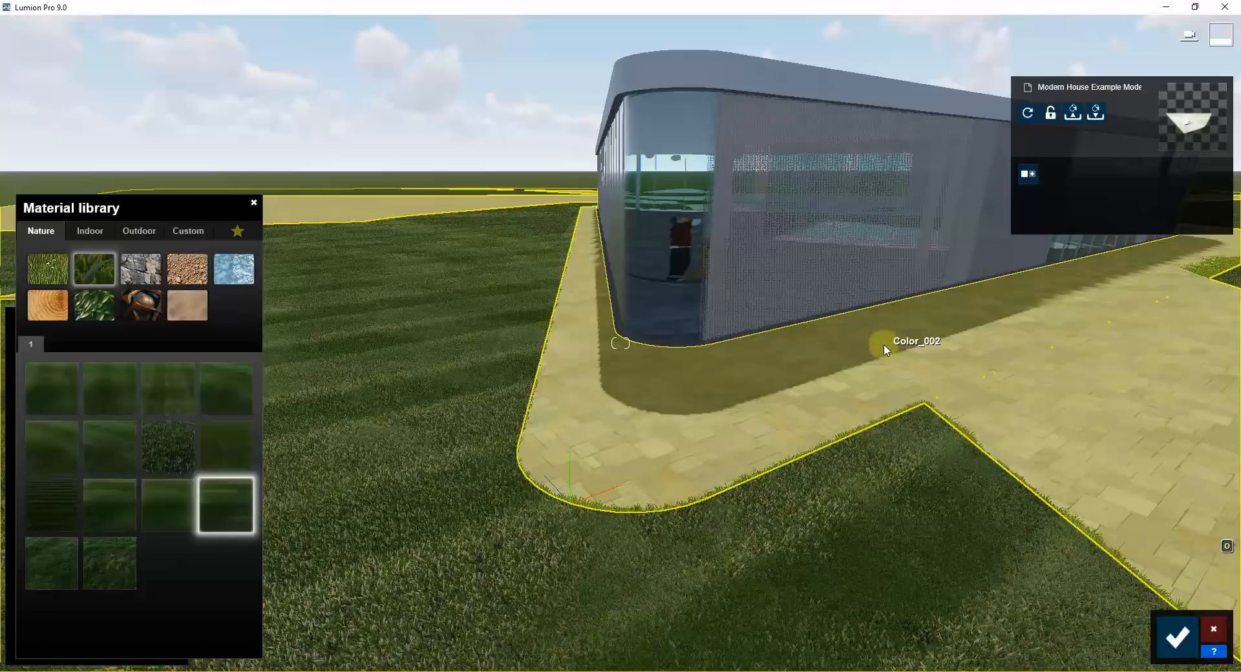
Rotate the Polii CityStreet Sidewalk 004 2k texture on the Color_002 paving by increasing its heading.
{"action": "left_click", "coordinate": [889, 394]}
{"action": "key", "text": "s"}
{"action": "right_click_drag", "start_coordinate": [868, 360], "coordinate": [865, 358]}
{"action": "key", "text": "q"}
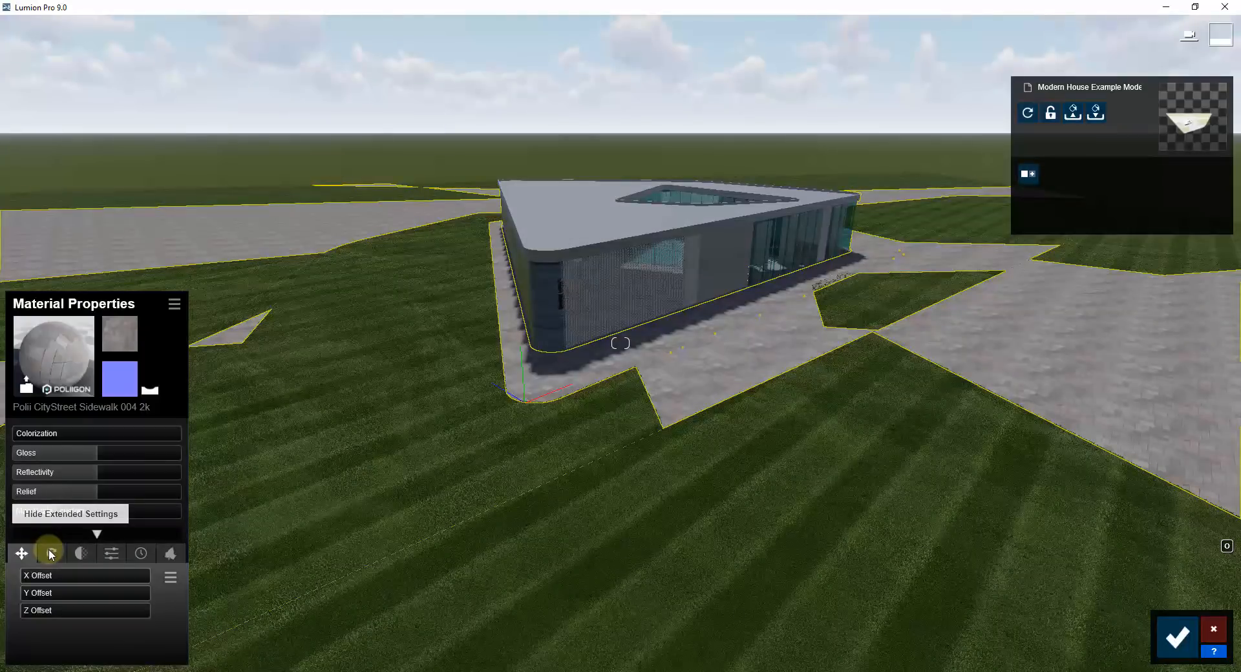
{"action": "left_click", "coordinate": [52, 554]}
{"action": "left_click_drag", "start_coordinate": [47, 576], "coordinate": [51, 576]}
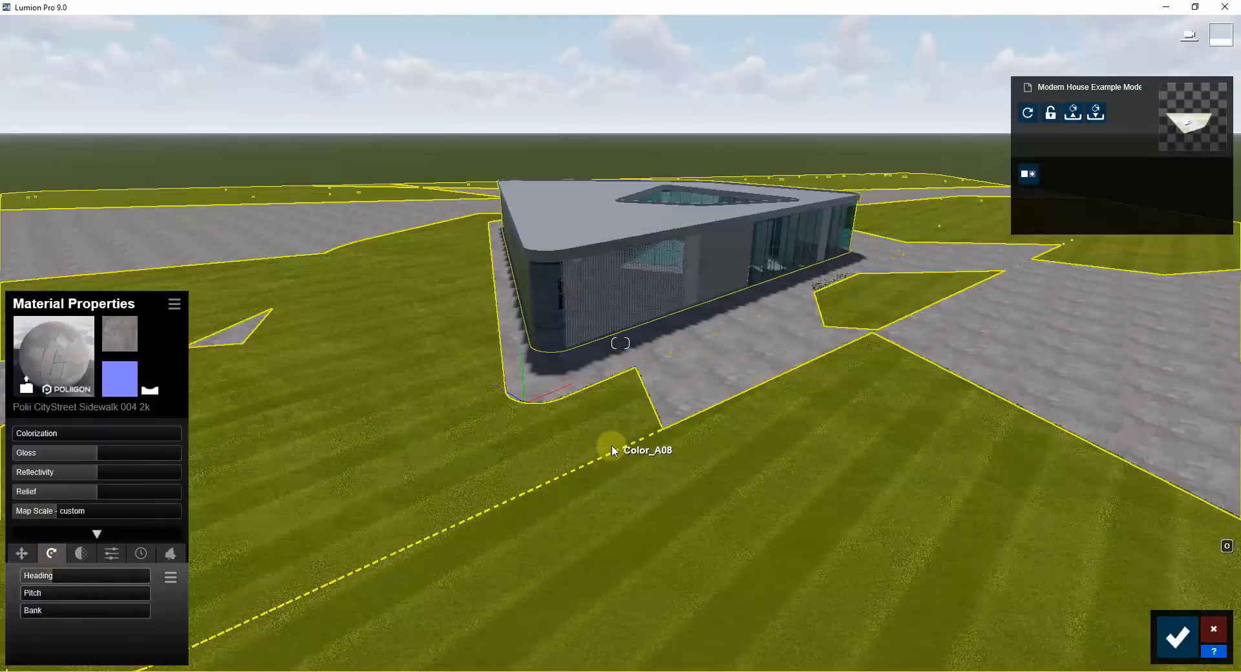
Set the map rotation of the Color_A08 lawn's Row Grass 03 to about half its range, and save the material changes.
{"action": "left_click", "coordinate": [614, 444]}
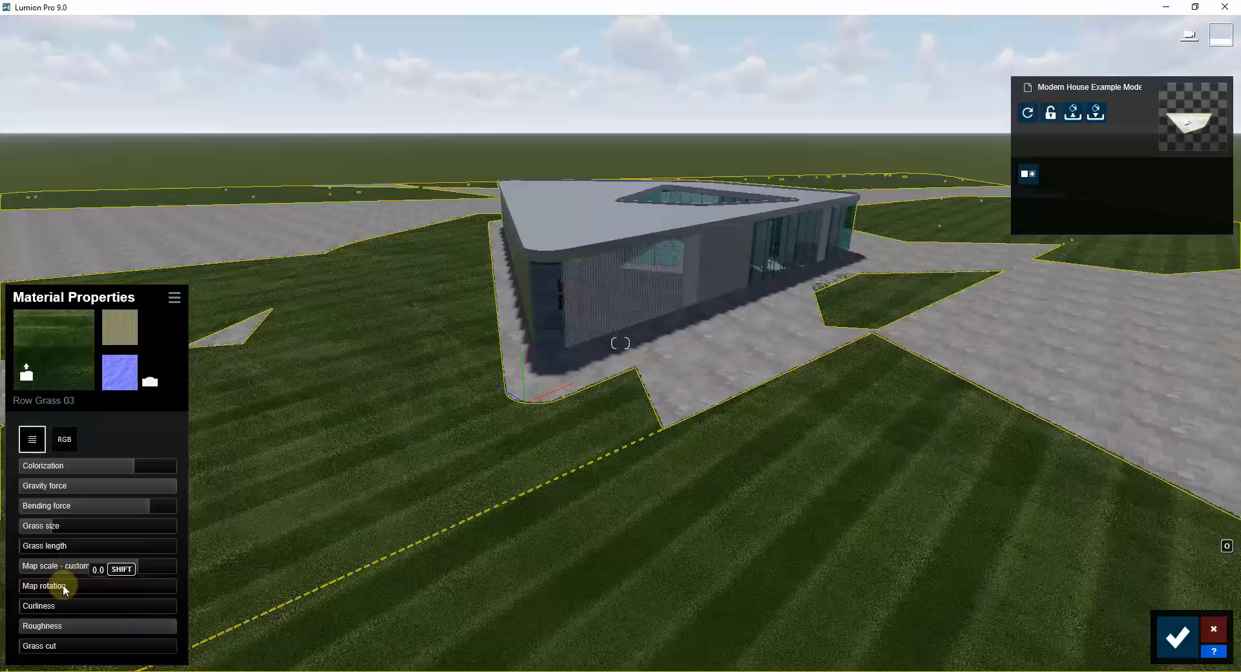
{"action": "left_click_drag", "start_coordinate": [65, 587], "coordinate": [102, 583]}
{"action": "right_click_drag", "start_coordinate": [717, 437], "coordinate": [716, 438]}
{"action": "key", "text": "e"}
{"action": "key", "text": "s"}
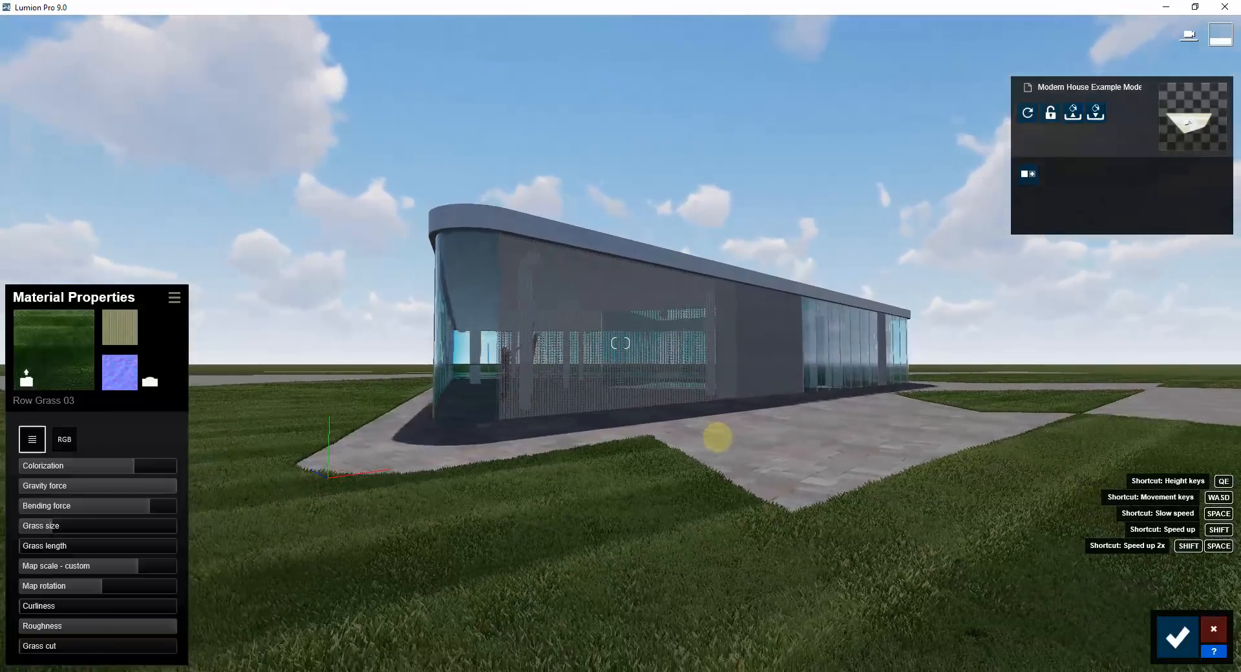
{"action": "key", "text": "e"}
{"action": "key", "text": "q"}
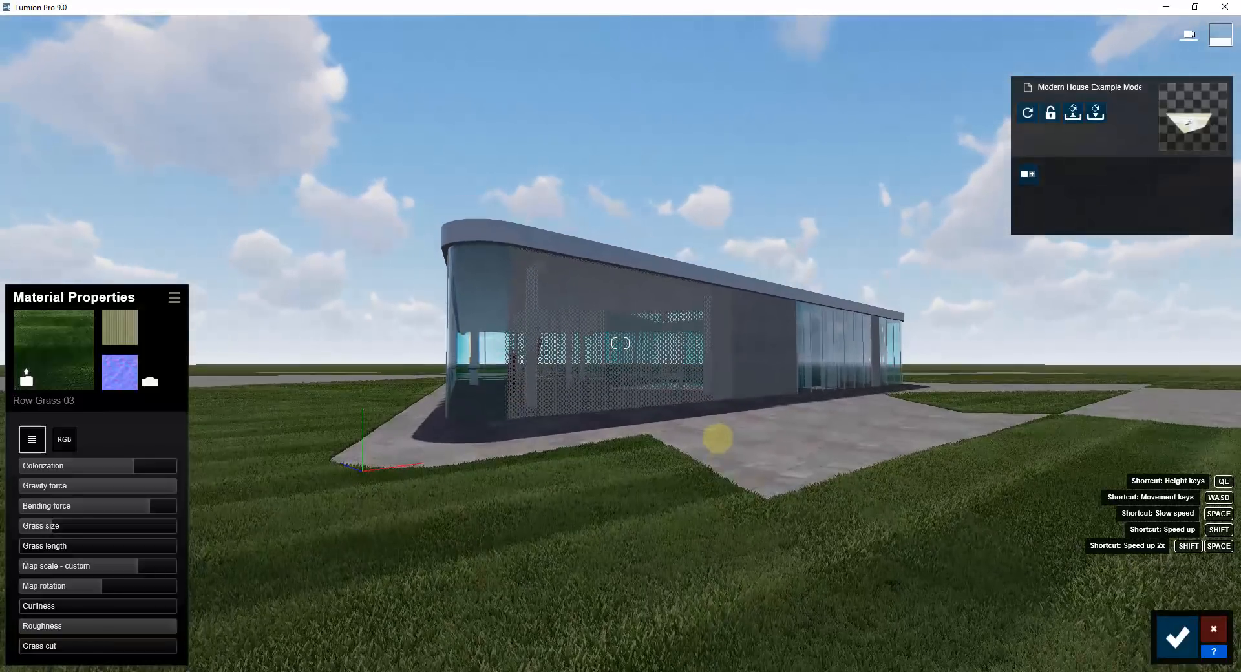
{"action": "right_click_drag", "start_coordinate": [717, 437], "coordinate": [719, 441]}
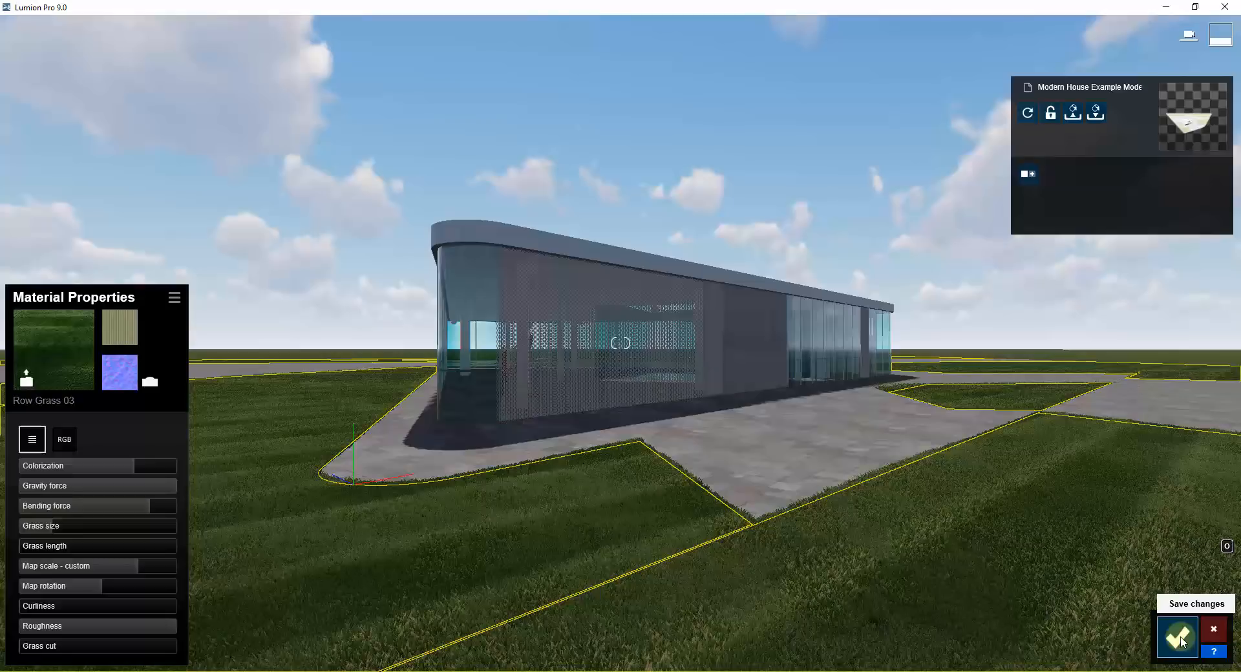
{"action": "left_click", "coordinate": [1182, 641]}
Place a tall conifer from the Nature library's conifer category on the lawn beside the building's glazed side.
{"action": "key", "text": "a"}
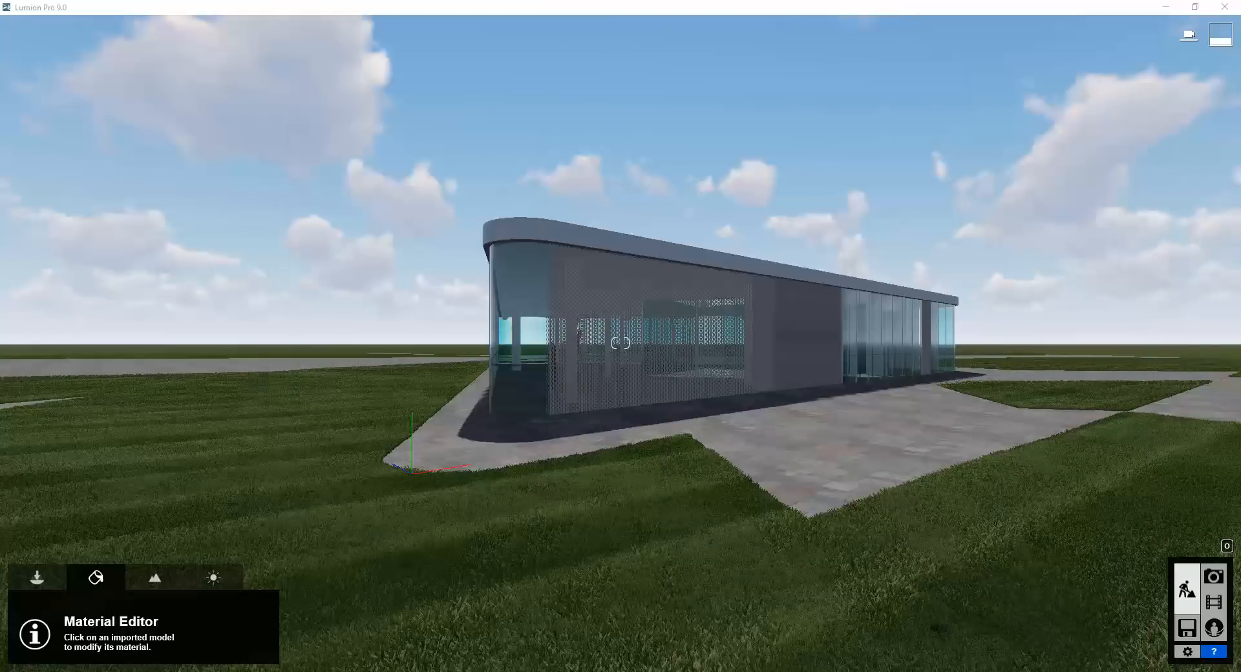
{"action": "right_click_drag", "start_coordinate": [636, 445], "coordinate": [682, 466]}
{"action": "key", "text": "s"}
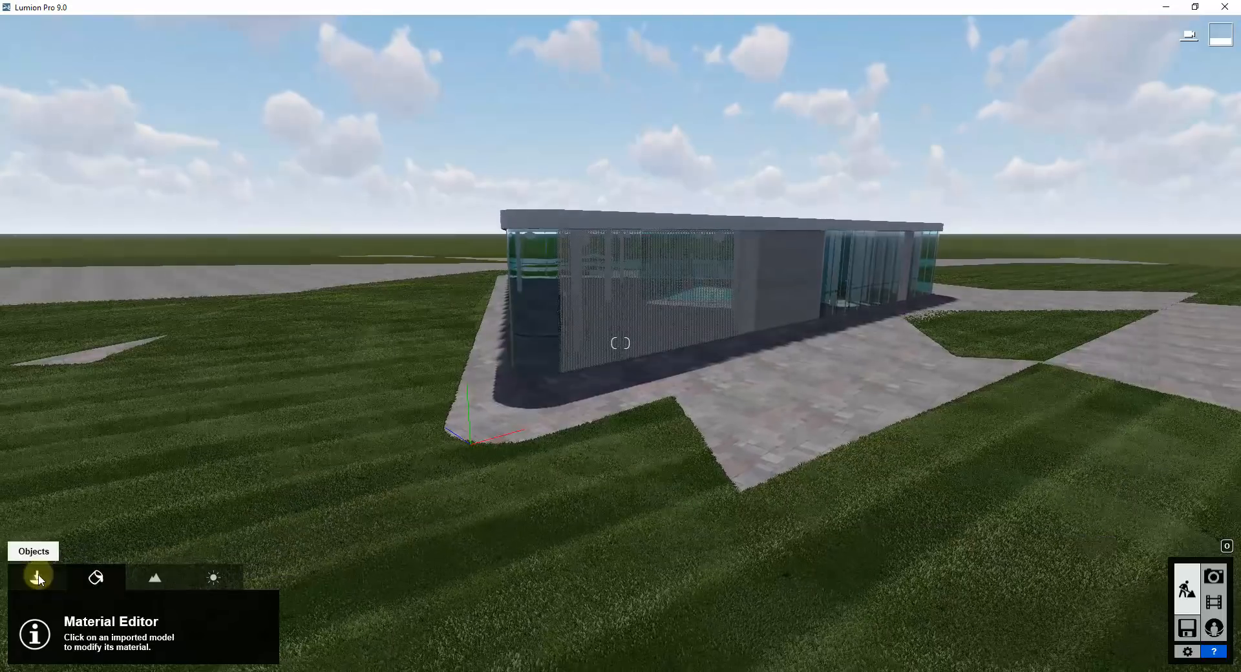
{"action": "left_click", "coordinate": [37, 578]}
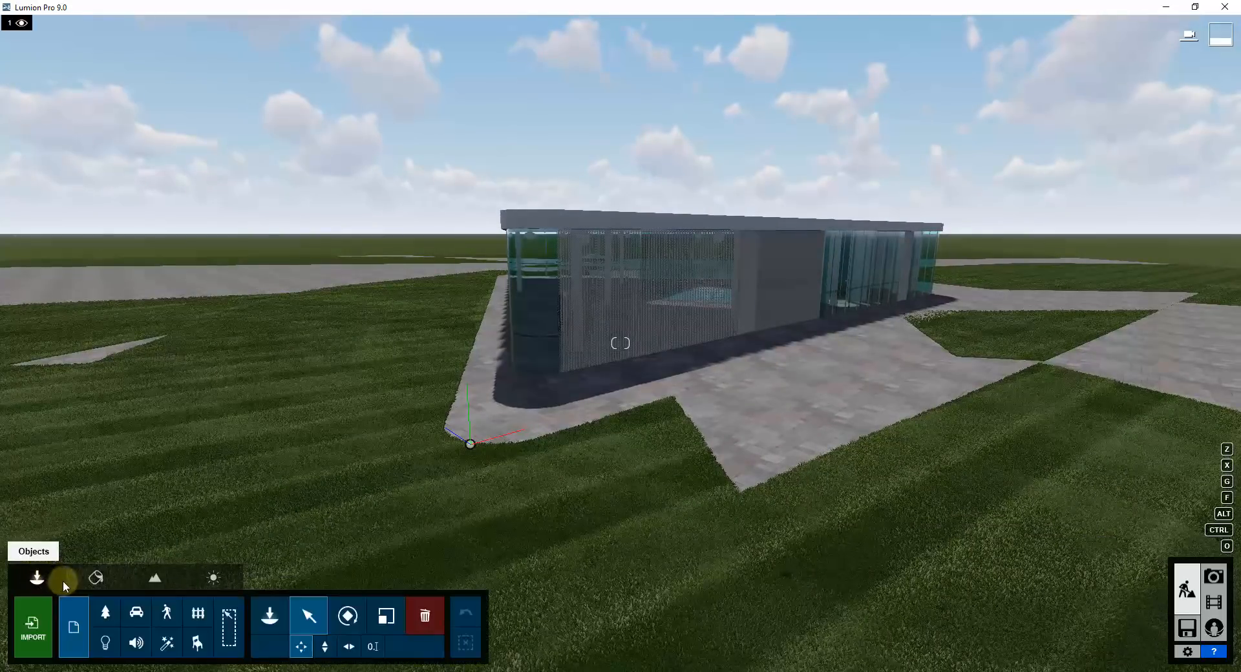
{"action": "left_click", "coordinate": [278, 615]}
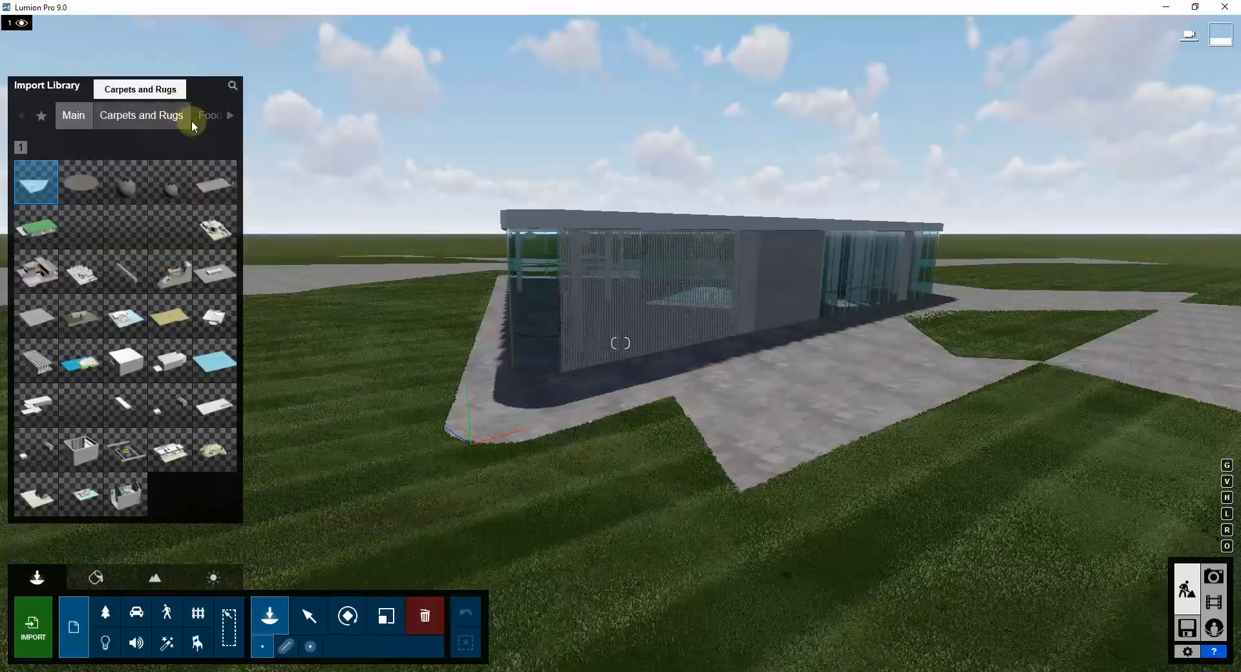
{"action": "left_click", "coordinate": [105, 612]}
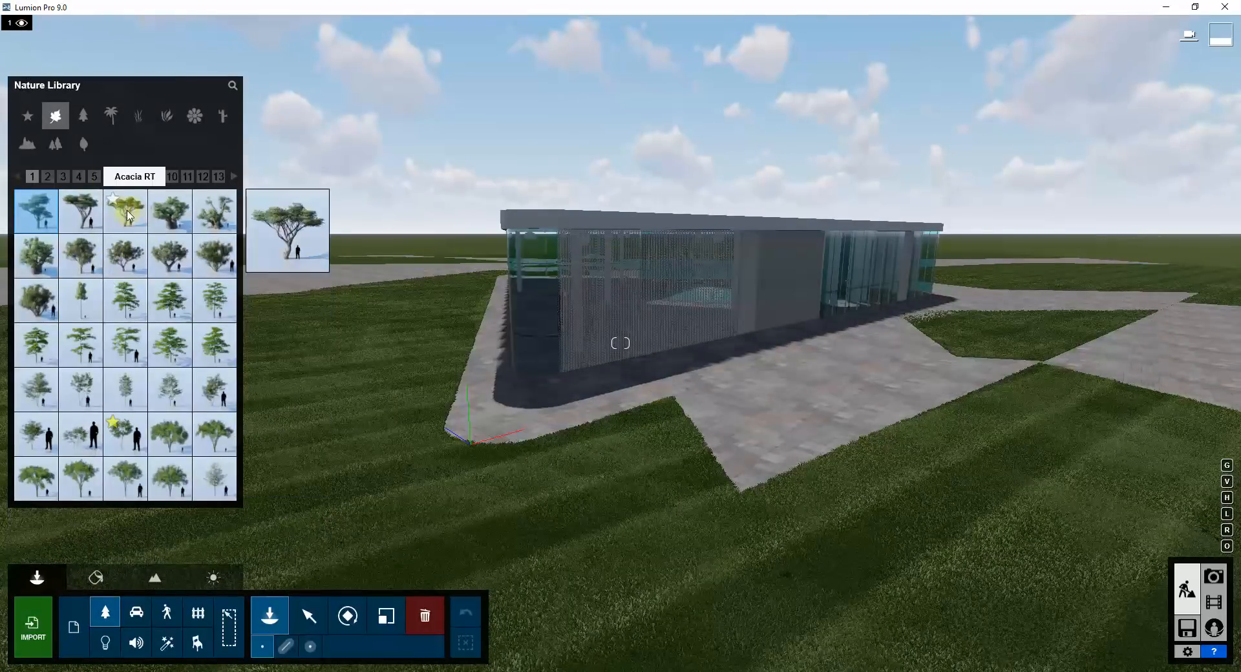
{"action": "left_click", "coordinate": [84, 118]}
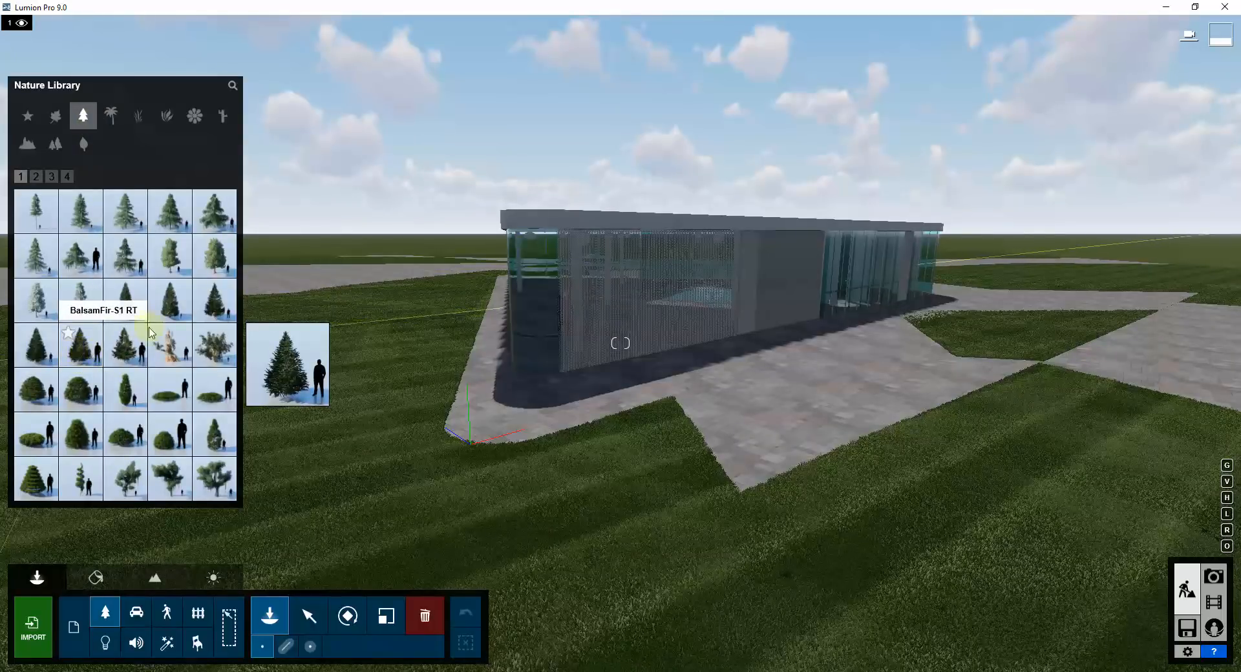
{"action": "left_click", "coordinate": [180, 306]}
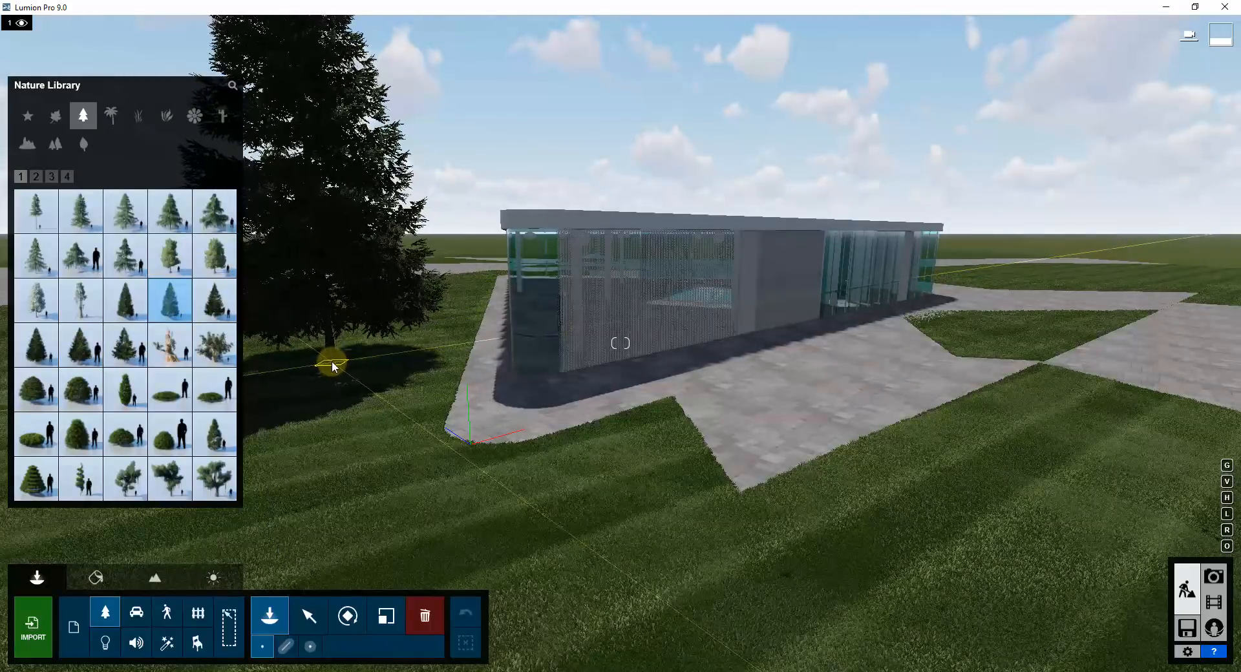
{"action": "left_click", "coordinate": [333, 367]}
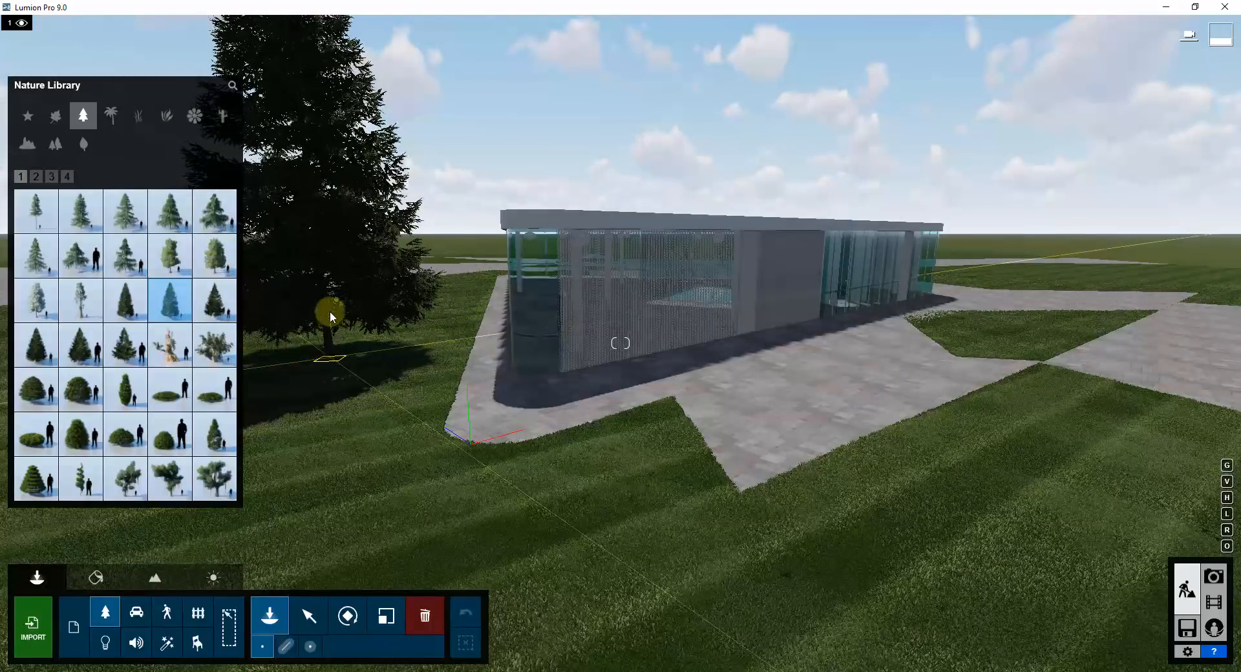
{"action": "left_click", "coordinate": [329, 312]}
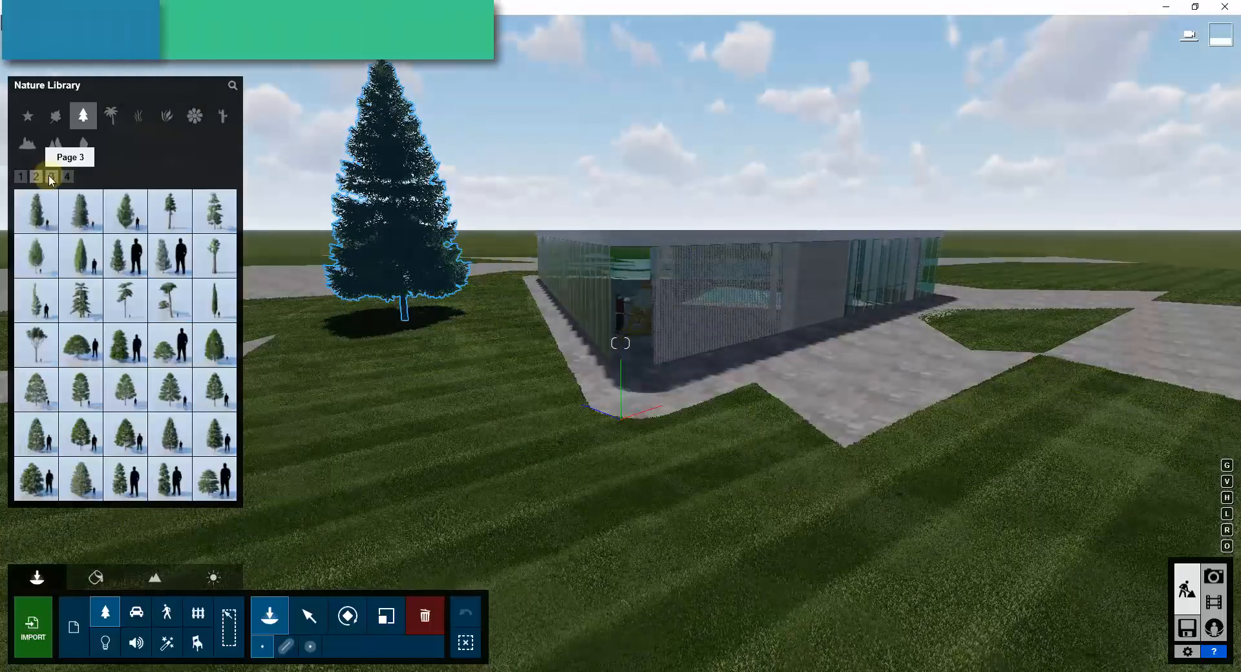
Place a smaller conifer beside the tall one and a row of four full conifers behind the far paving.
{"action": "left_click", "coordinate": [51, 176]}
{"action": "left_click", "coordinate": [37, 256]}
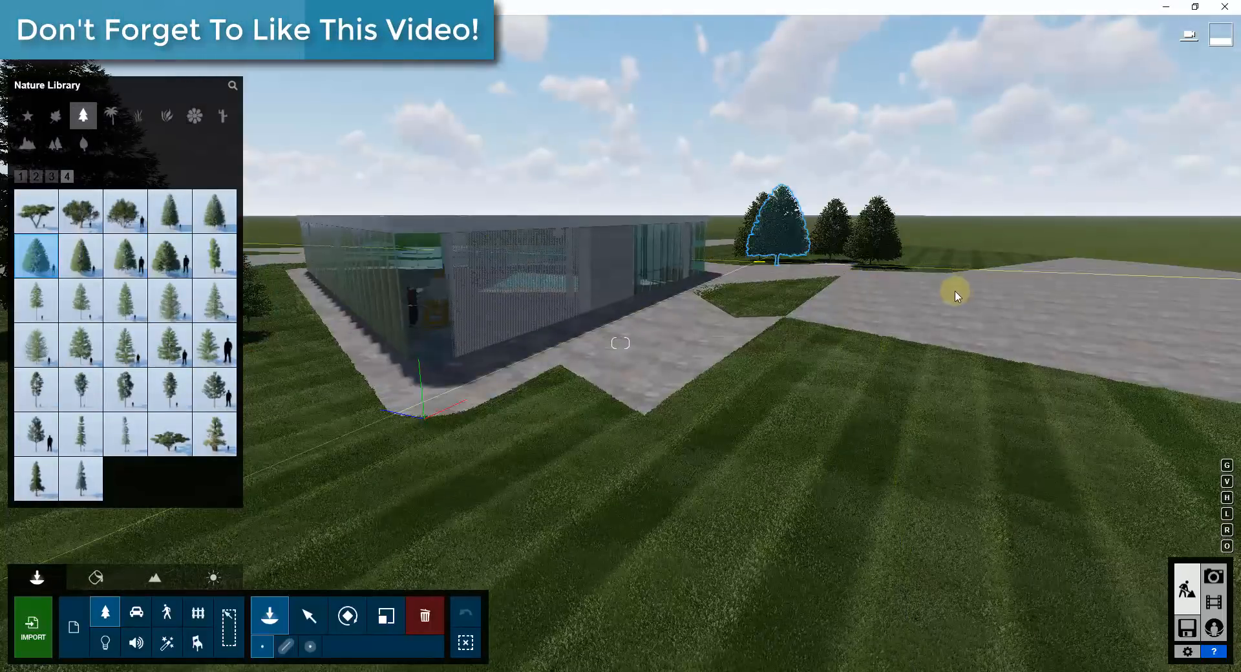
{"action": "left_click", "coordinate": [970, 317]}
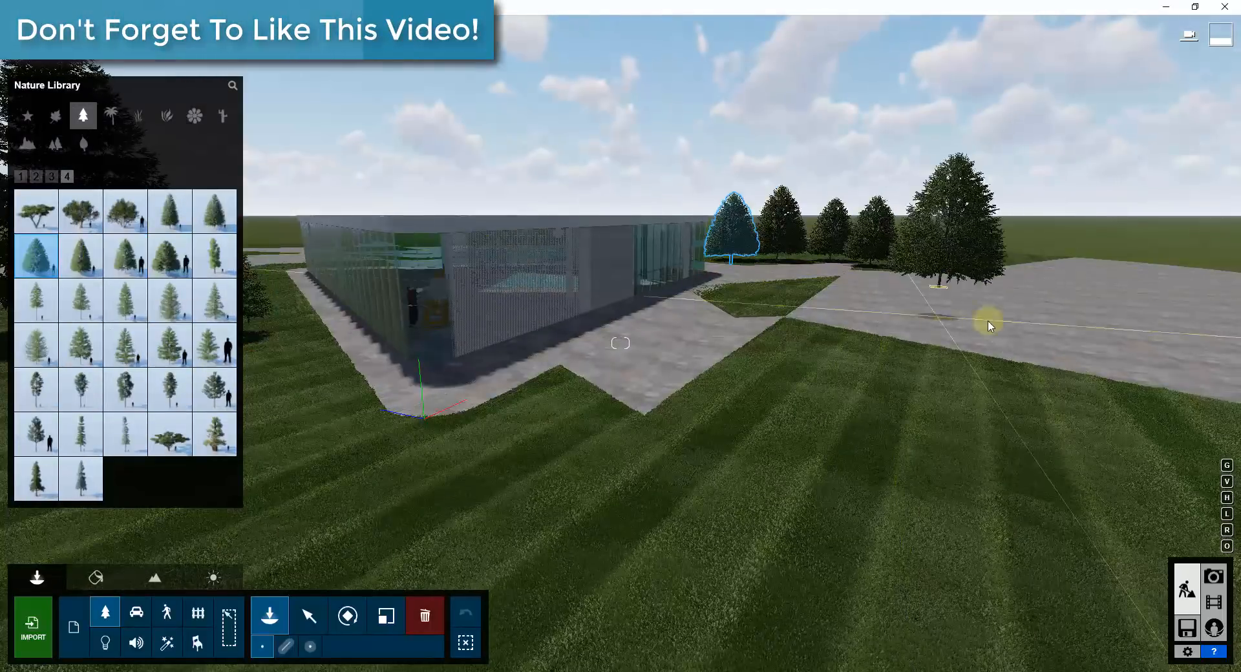
{"action": "right_click_drag", "start_coordinate": [969, 323], "coordinate": [967, 319]}
Place three rounded shrubs of different types and sizes on the front lawn near the walkway's rounded corner.
{"action": "left_click", "coordinate": [21, 178]}
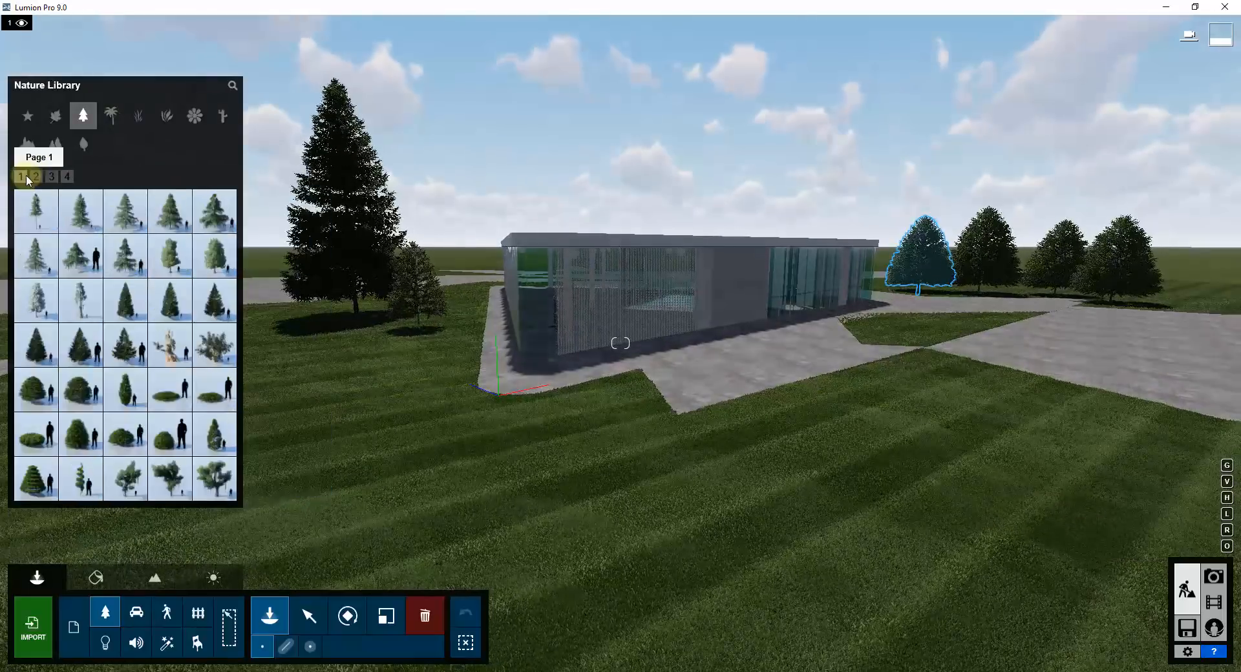
{"action": "left_click", "coordinate": [172, 391]}
{"action": "left_click", "coordinate": [126, 435]}
{"action": "left_click", "coordinate": [406, 400]}
{"action": "left_click", "coordinate": [169, 435]}
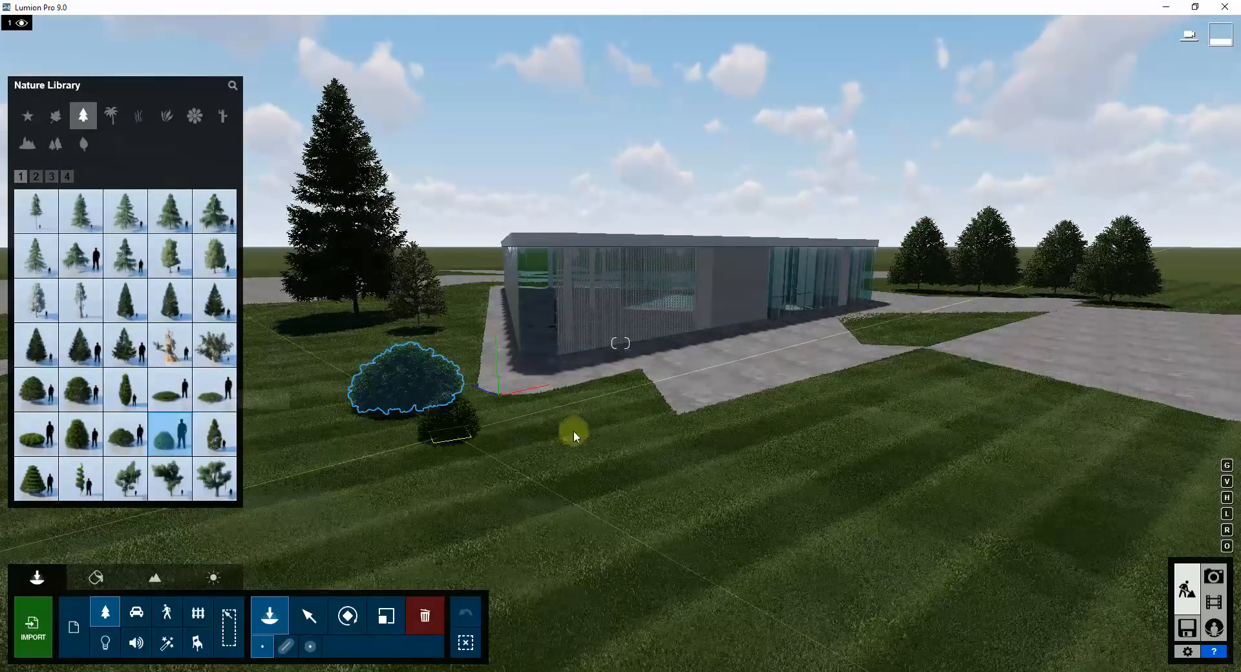
{"action": "left_click", "coordinate": [631, 383]}
{"action": "left_click", "coordinate": [125, 435]}
{"action": "left_click", "coordinate": [455, 462]}
Place three low shrubs in the triangular lawn bed, and add another small conifer and a shrub near the tall conifer.
{"action": "left_click", "coordinate": [966, 313]}
{"action": "left_click", "coordinate": [944, 328]}
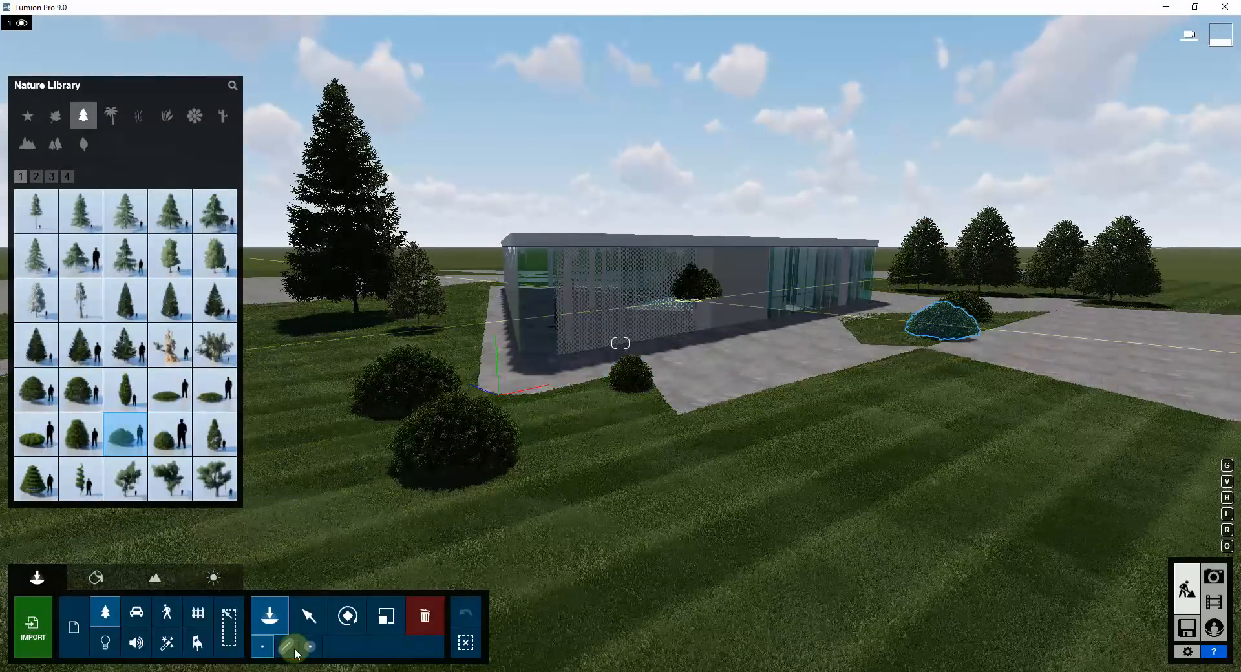
{"action": "left_click", "coordinate": [295, 654]}
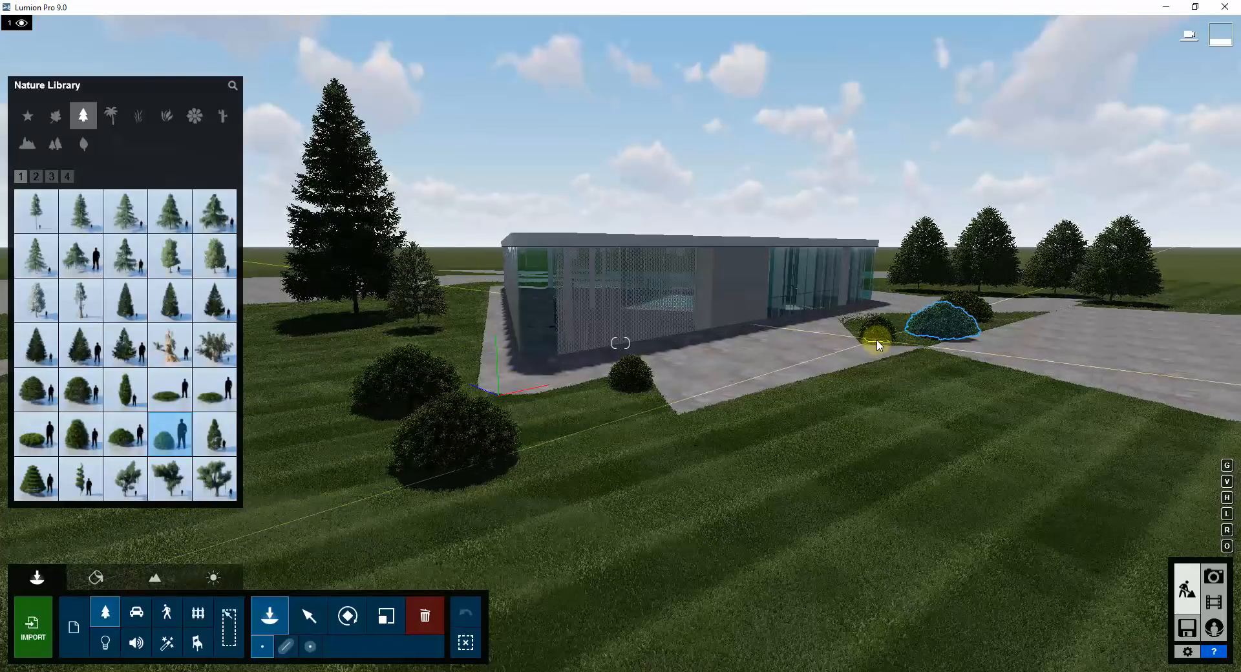
{"action": "left_click", "coordinate": [36, 345]}
{"action": "left_click", "coordinate": [51, 176]}
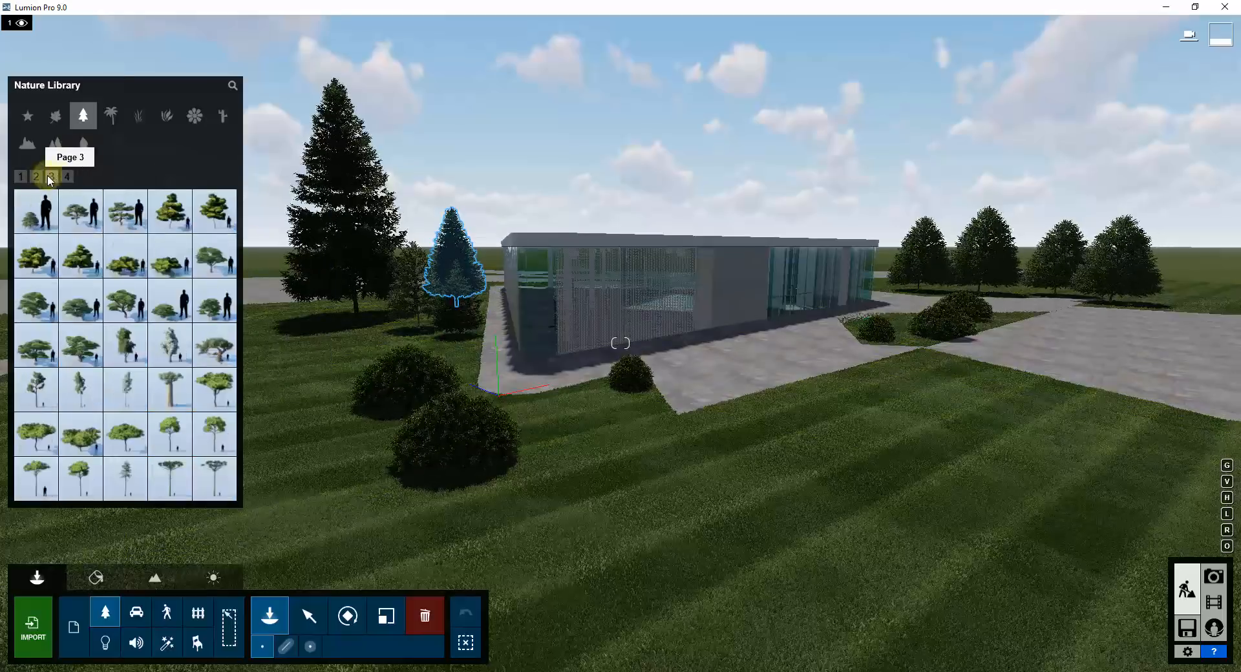
Place another rounded shrub from the Nature library's conifer category on the lawn in front of the tall conifer.
{"action": "left_click", "coordinate": [67, 177]}
{"action": "left_click", "coordinate": [167, 116]}
{"action": "left_click", "coordinate": [37, 176]}
{"action": "left_click", "coordinate": [66, 176]}
{"action": "left_click", "coordinate": [84, 116]}
{"action": "left_click", "coordinate": [81, 390]}
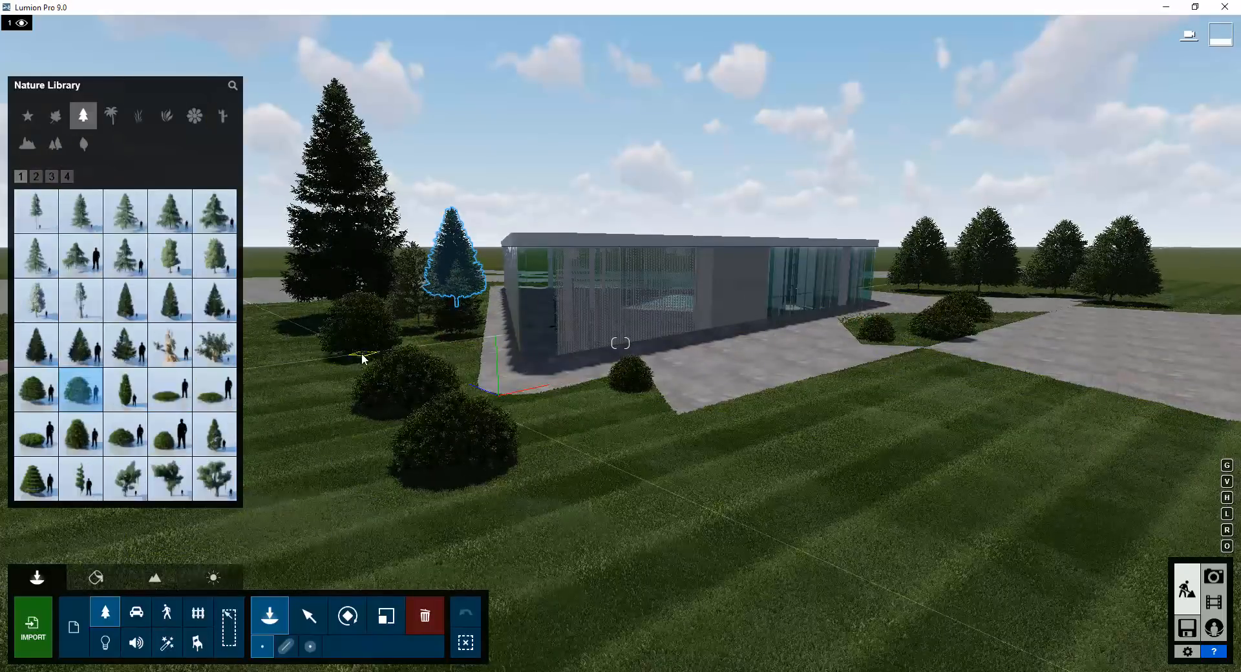
{"action": "left_click", "coordinate": [360, 355]}
Place three large full conifers from page 4 of the conifer category in a line behind the building.
{"action": "right_click_drag", "start_coordinate": [424, 360], "coordinate": [382, 355]}
{"action": "left_click", "coordinate": [37, 344]}
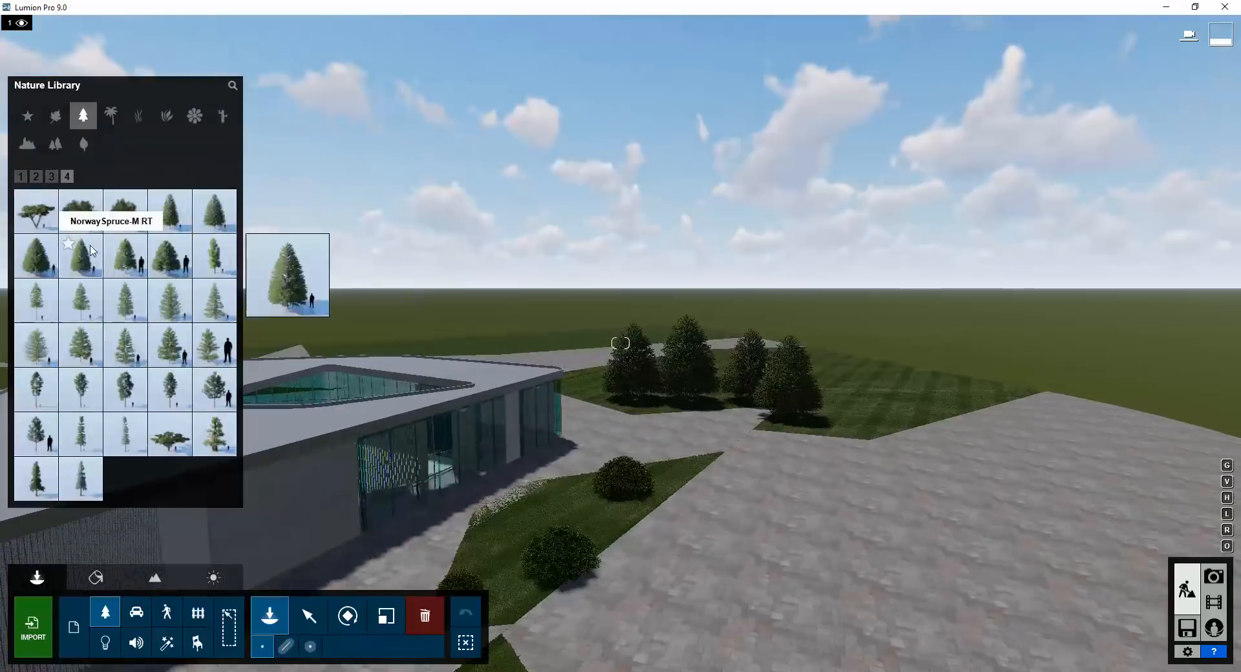
{"action": "left_click", "coordinate": [215, 212]}
{"action": "left_click", "coordinate": [597, 396]}
{"action": "key", "text": "w"}
{"action": "right_click_drag", "start_coordinate": [685, 401], "coordinate": [652, 491]}
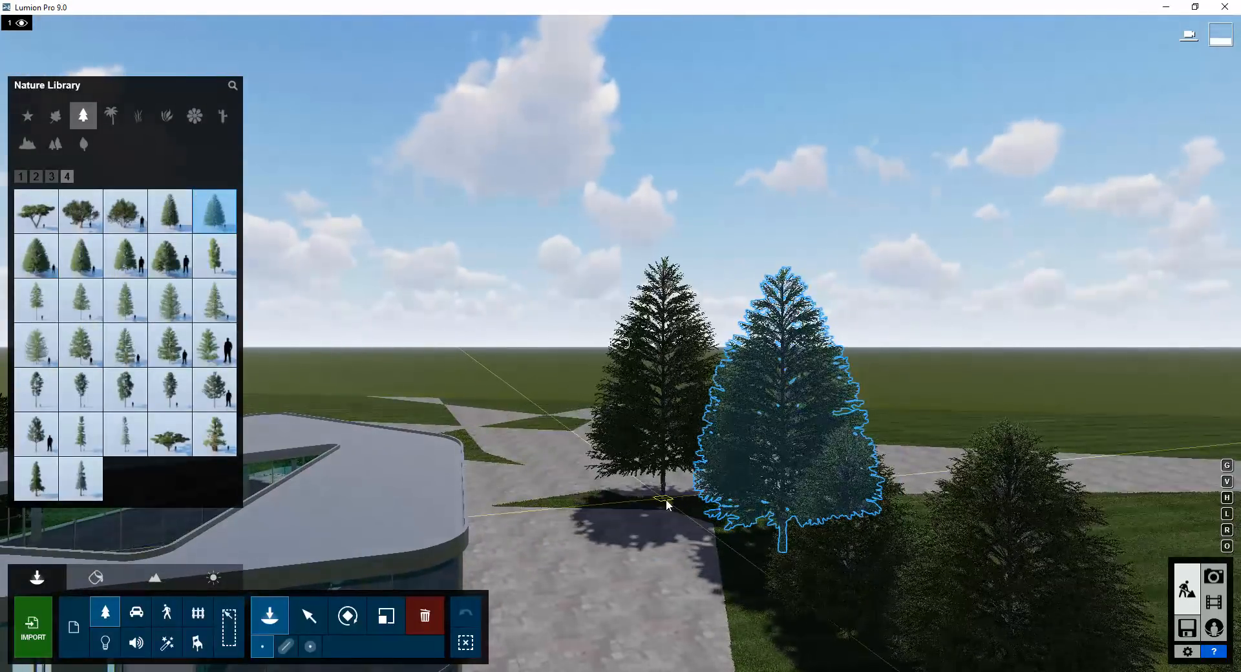
{"action": "left_click", "coordinate": [667, 503]}
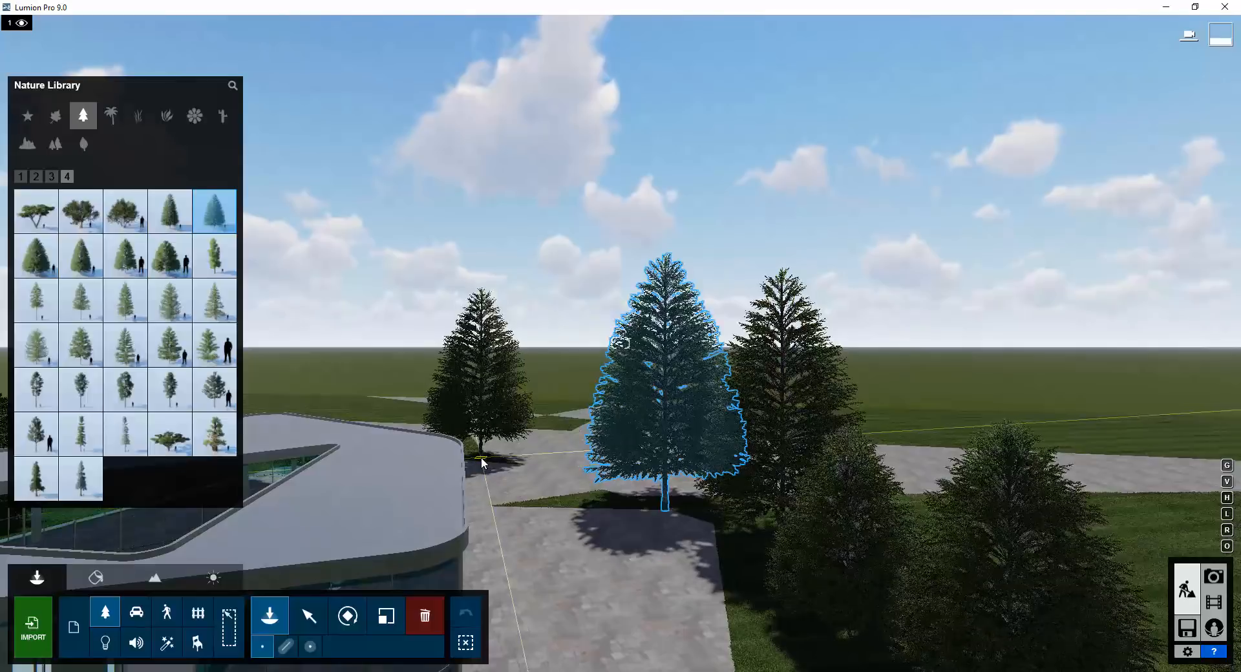
{"action": "left_click", "coordinate": [485, 461]}
Place one more conifer of the same type beyond the building's rear corner, beside the small conifer on the lawn.
{"action": "right_click_drag", "start_coordinate": [642, 466], "coordinate": [572, 450]}
{"action": "key", "text": "q"}
{"action": "right_click_drag", "start_coordinate": [620, 343], "coordinate": [622, 343]}
{"action": "key", "text": "a"}
{"action": "key", "text": "s"}
{"action": "key", "text": "e"}
{"action": "right_click_drag", "start_coordinate": [393, 470], "coordinate": [622, 429]}
{"action": "key", "text": "a"}
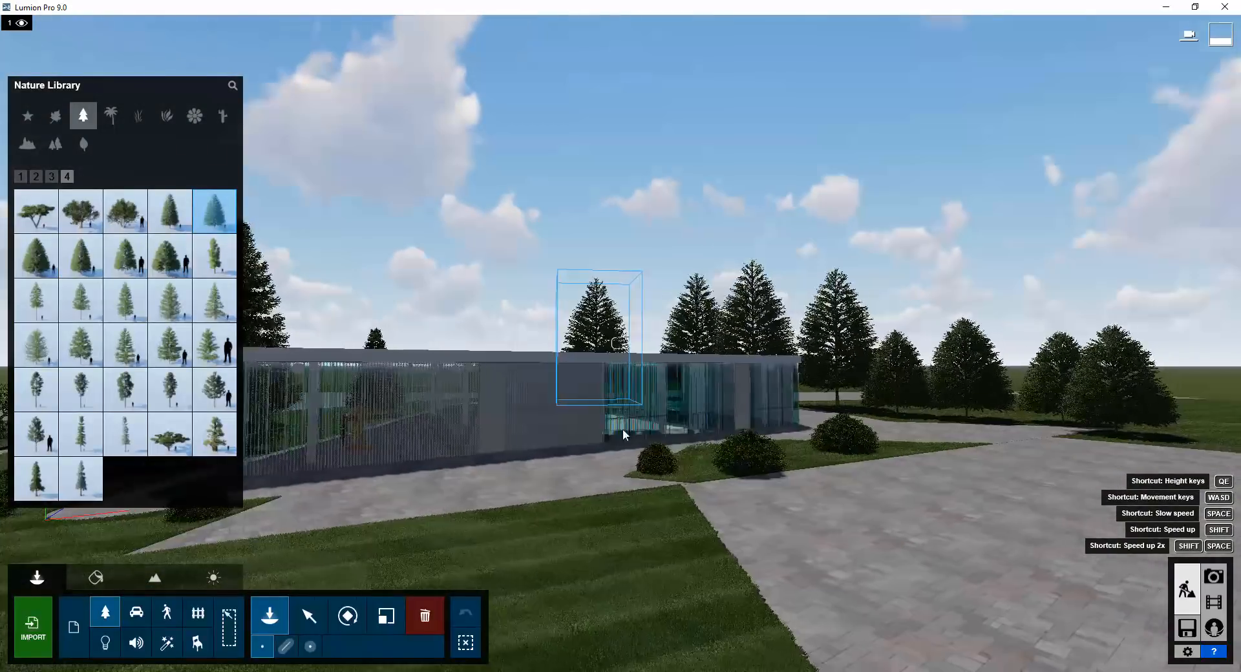
{"action": "key", "text": "a"}
{"action": "key", "text": "w"}
{"action": "right_click_drag", "start_coordinate": [620, 343], "coordinate": [625, 406]}
{"action": "key", "text": "q"}
{"action": "key", "text": "q"}
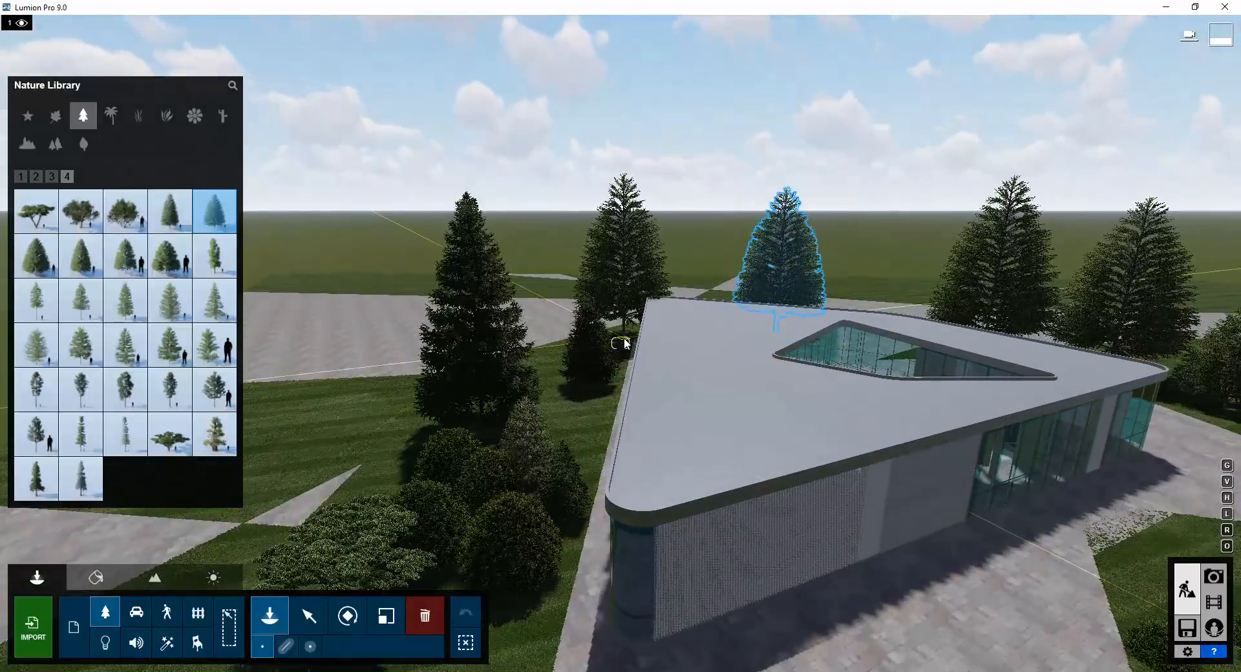
{"action": "left_click", "coordinate": [622, 342]}
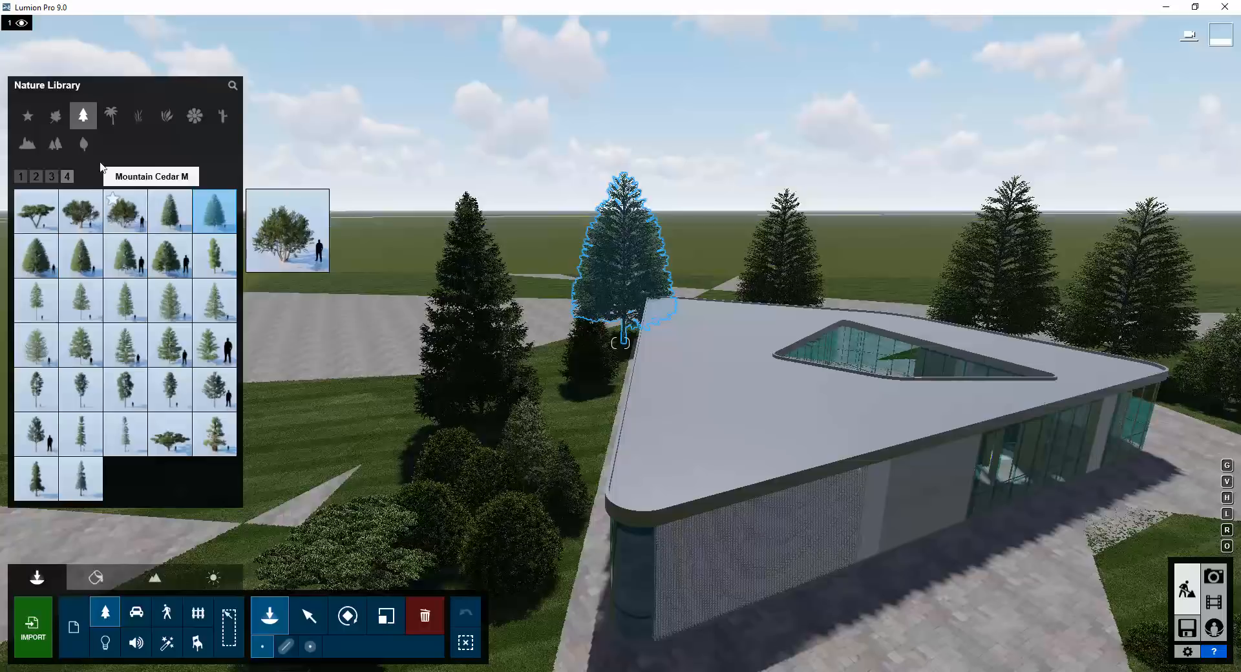
Browse the palm and broadleaf categories and choose a full round-crowned tree from page 19 of the broadleaf trees.
{"action": "left_click", "coordinate": [111, 122]}
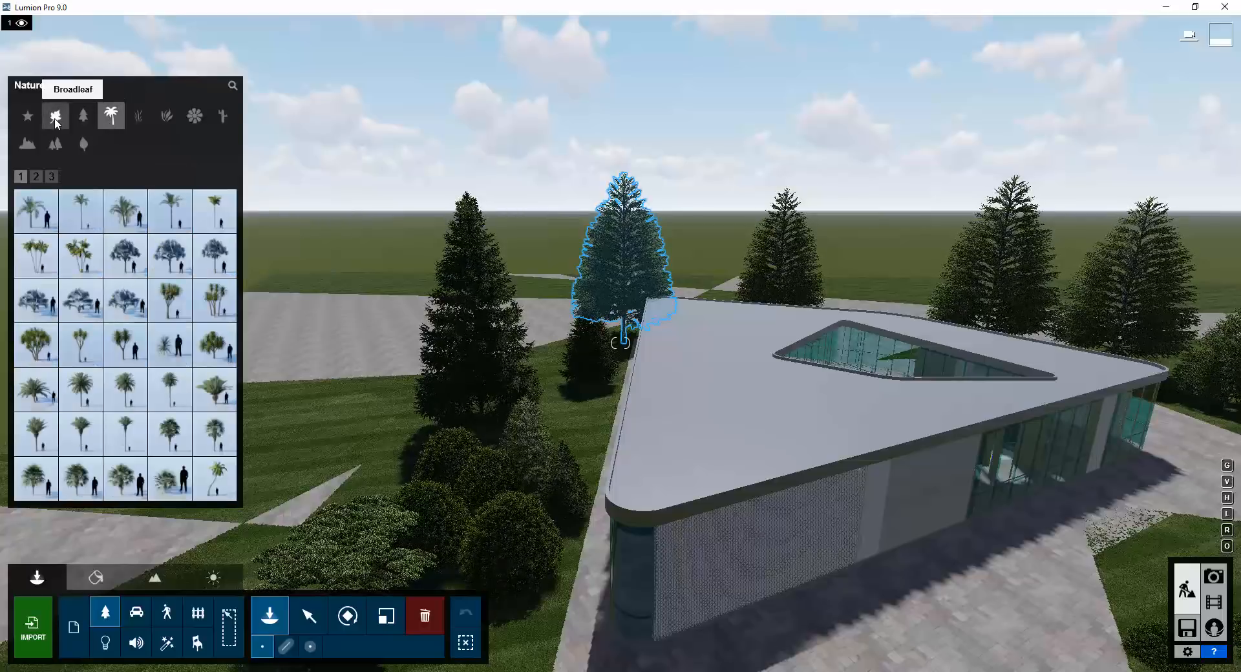
{"action": "left_click", "coordinate": [55, 116]}
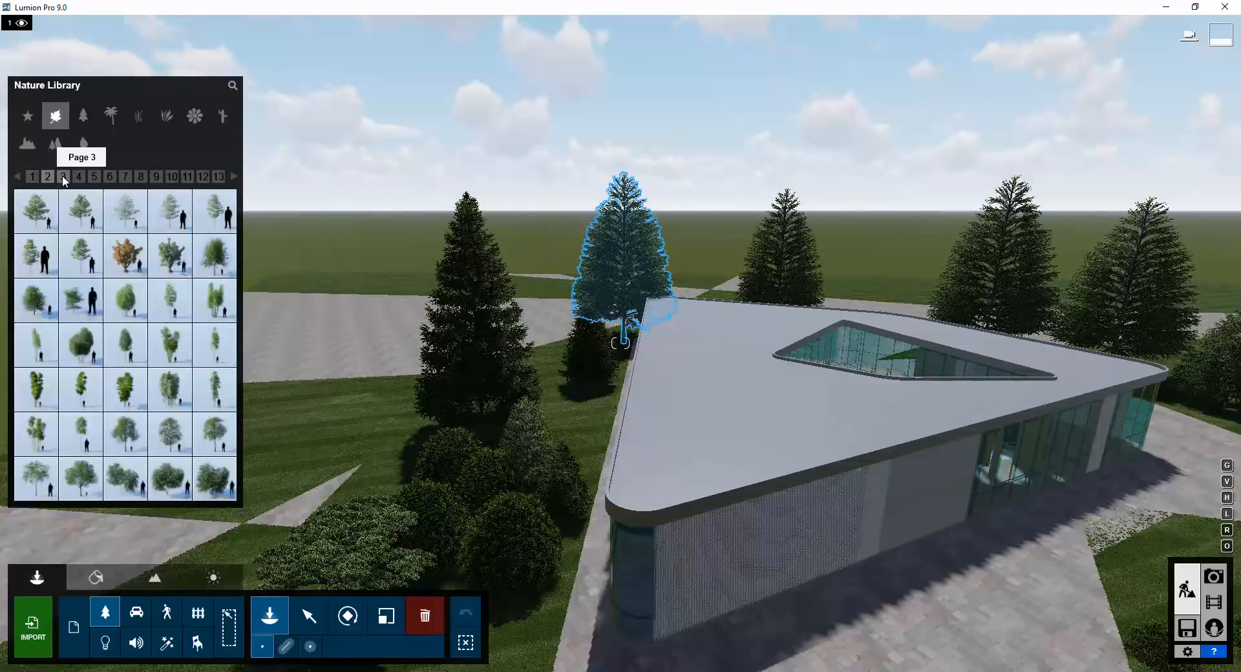
{"action": "left_click", "coordinate": [79, 177]}
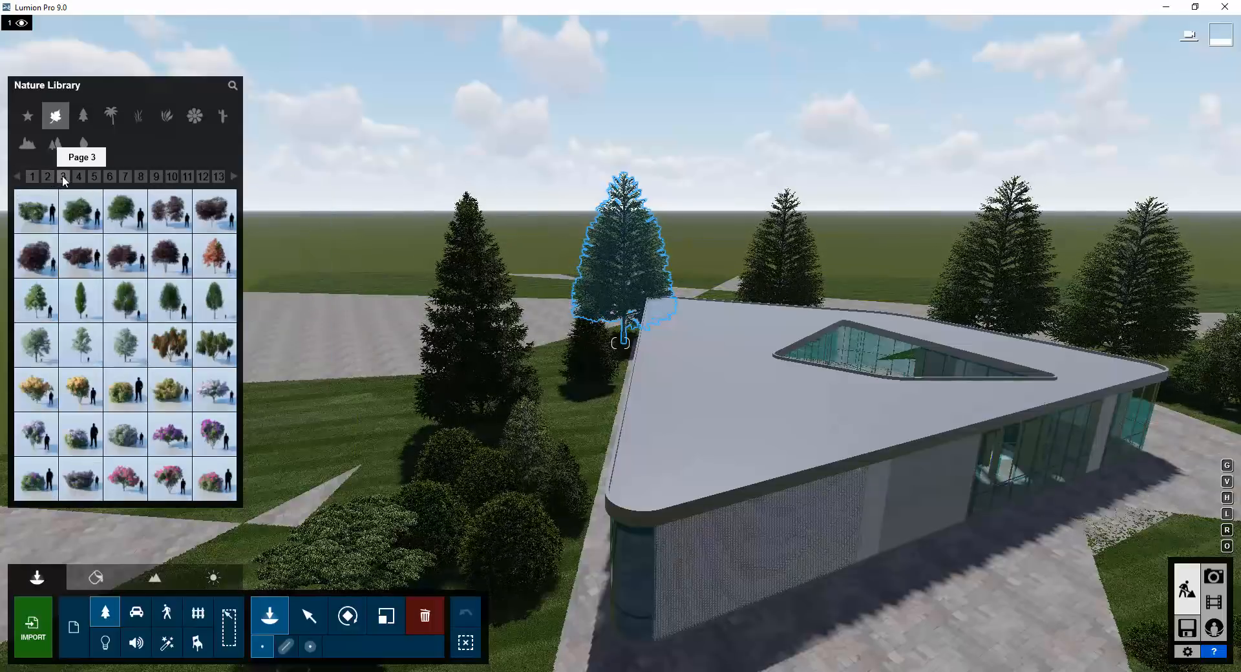
{"action": "left_click", "coordinate": [95, 176]}
{"action": "left_click", "coordinate": [109, 176]}
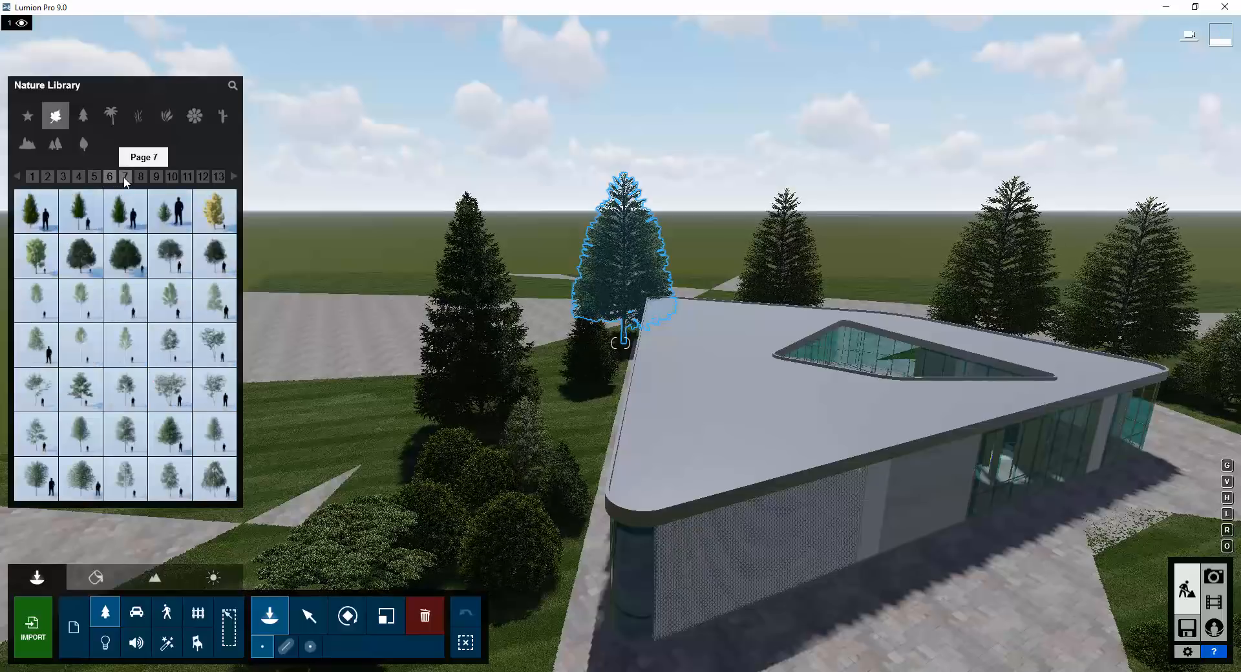
{"action": "left_click", "coordinate": [126, 178]}
{"action": "left_click", "coordinate": [142, 180]}
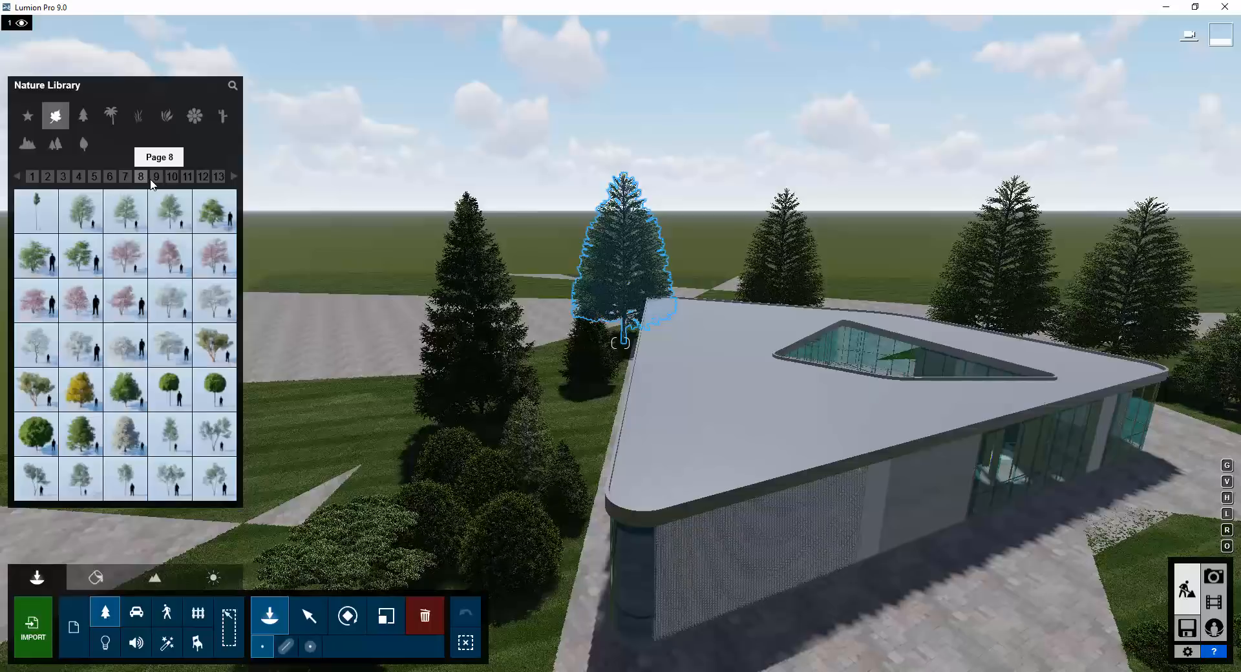
{"action": "left_click", "coordinate": [156, 182]}
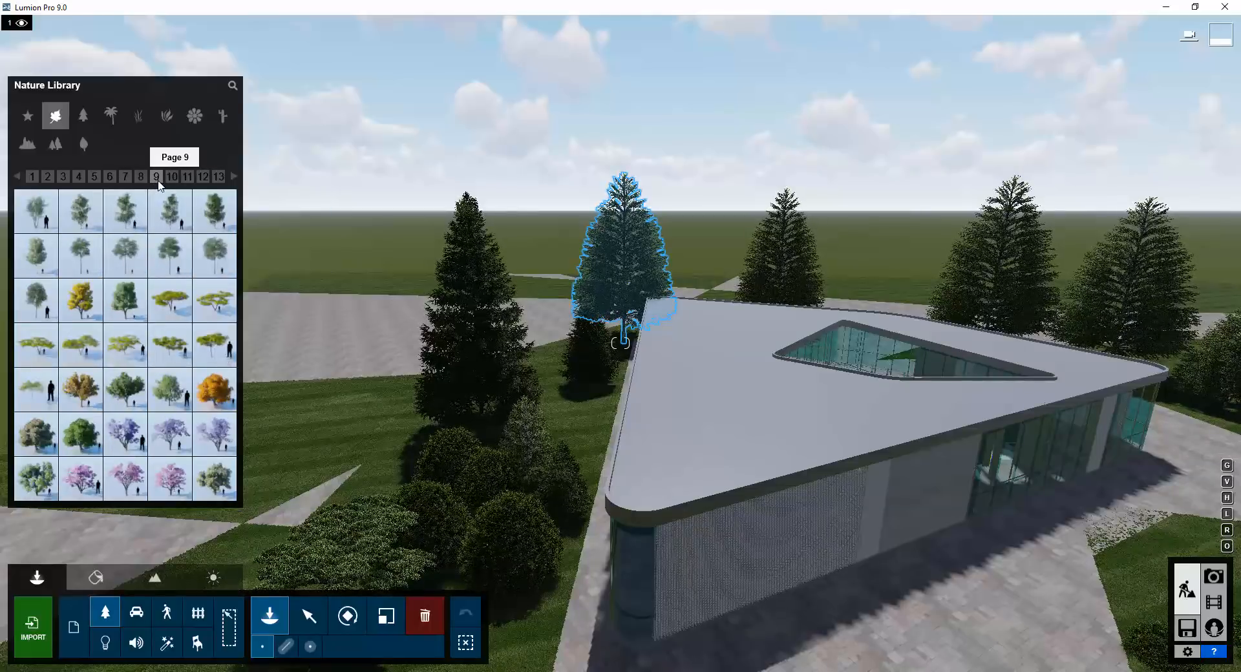
{"action": "left_click", "coordinate": [173, 181]}
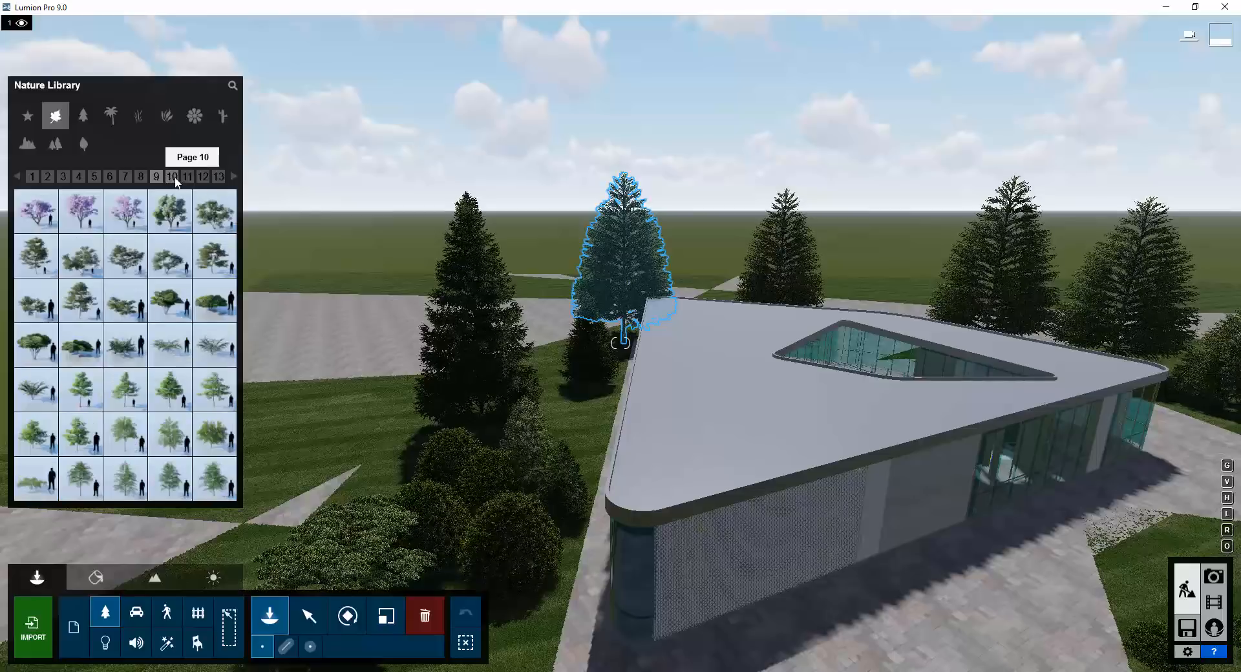
{"action": "left_click", "coordinate": [187, 180]}
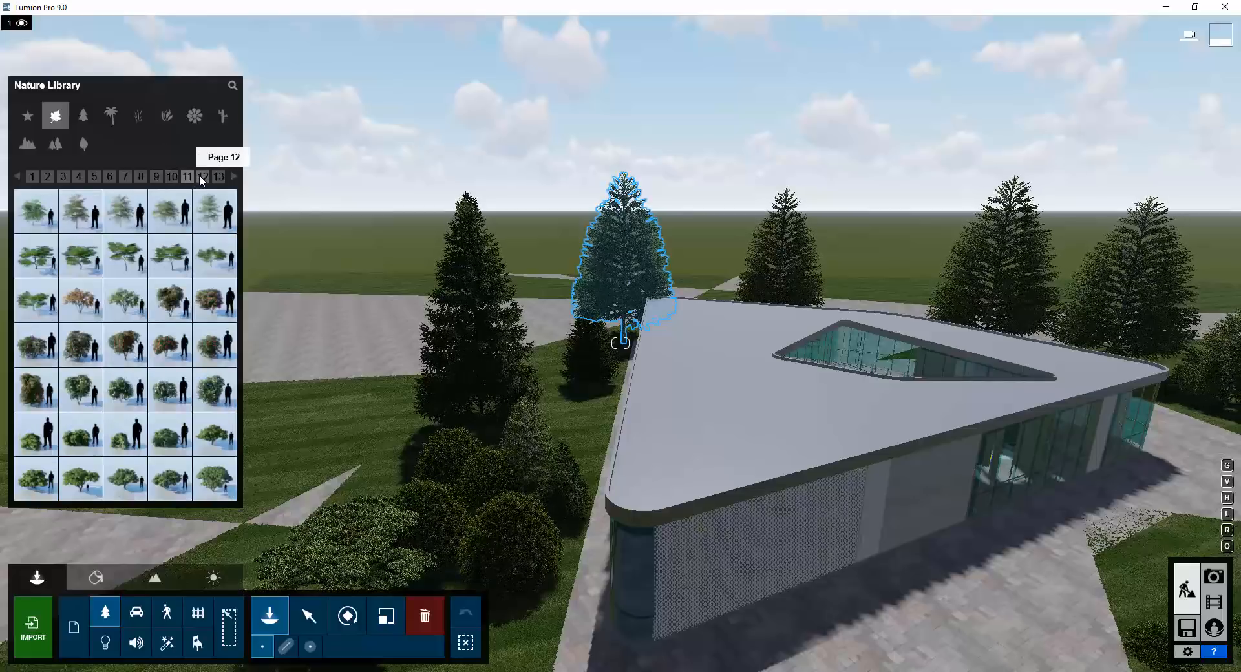
{"action": "left_click", "coordinate": [201, 178]}
{"action": "left_click", "coordinate": [220, 178]}
{"action": "left_click", "coordinate": [220, 178]}
{"action": "left_click", "coordinate": [167, 432]}
Place several round-crowned broadleaf trees behind the conifer row beyond the far paving and on the lawn by the glazed side.
{"action": "right_click_drag", "start_coordinate": [541, 371], "coordinate": [666, 367]}
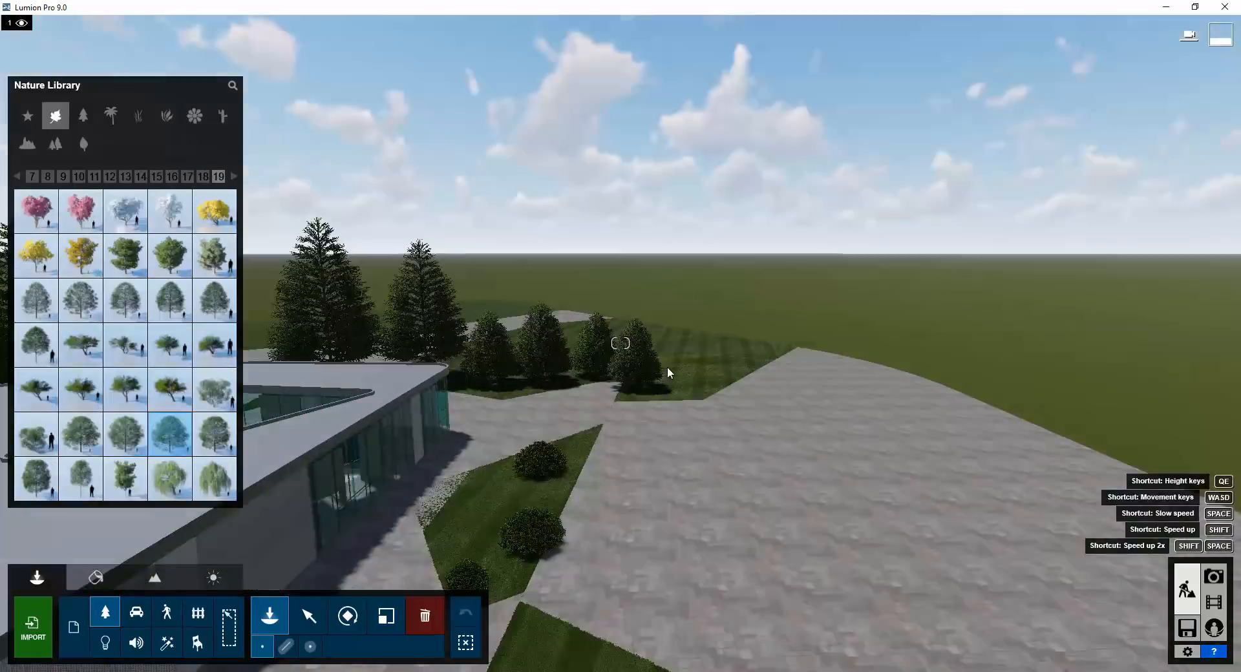
{"action": "left_click", "coordinate": [655, 363]}
{"action": "left_click", "coordinate": [490, 355]}
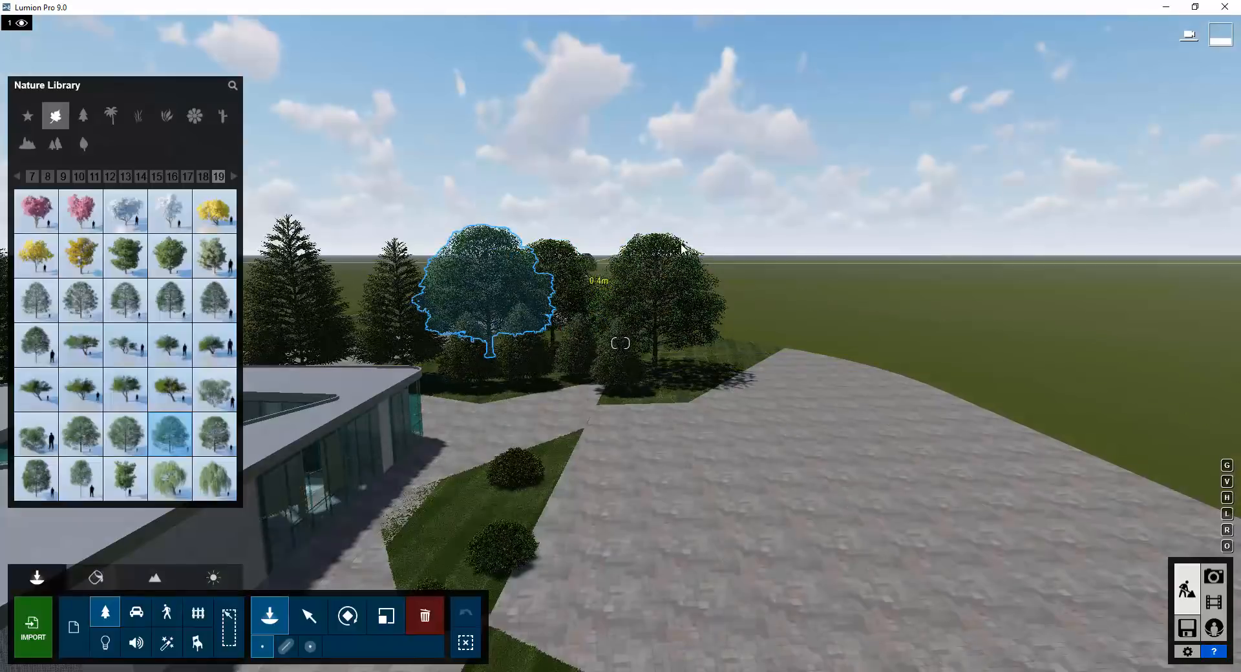
{"action": "right_click_drag", "start_coordinate": [681, 246], "coordinate": [466, 250]}
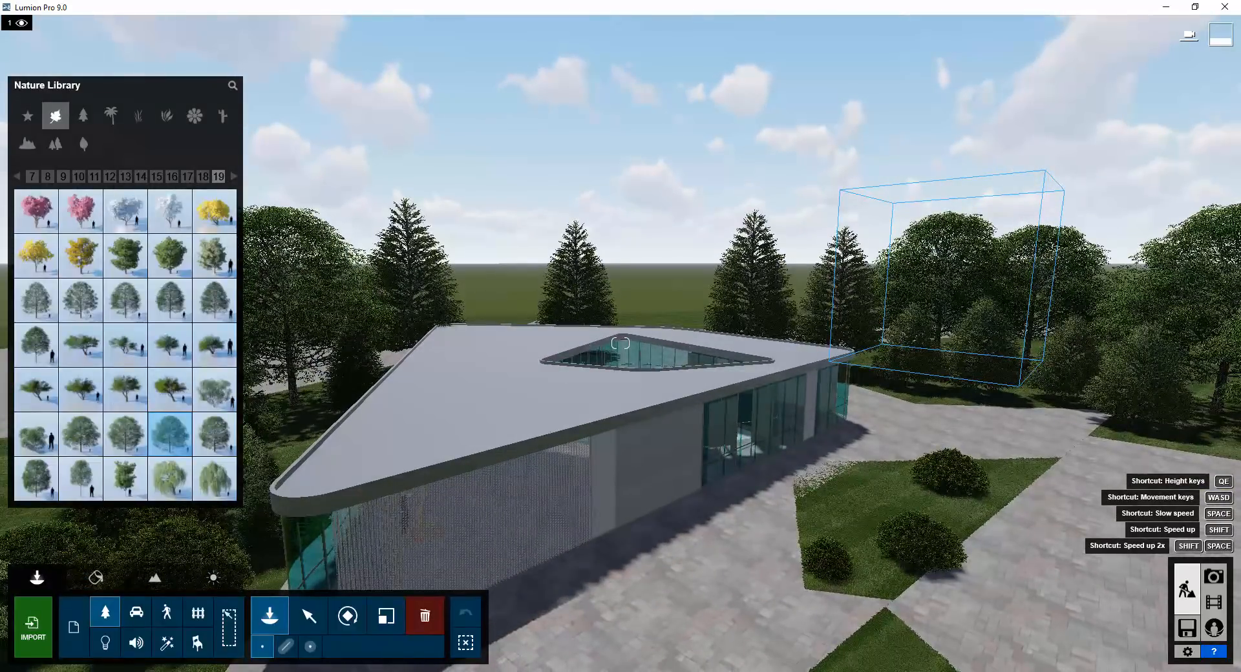
{"action": "key", "text": "s"}
{"action": "key", "text": "e"}
{"action": "right_click_drag", "start_coordinate": [621, 344], "coordinate": [656, 251]}
{"action": "key", "text": "w"}
{"action": "left_click", "coordinate": [750, 445]}
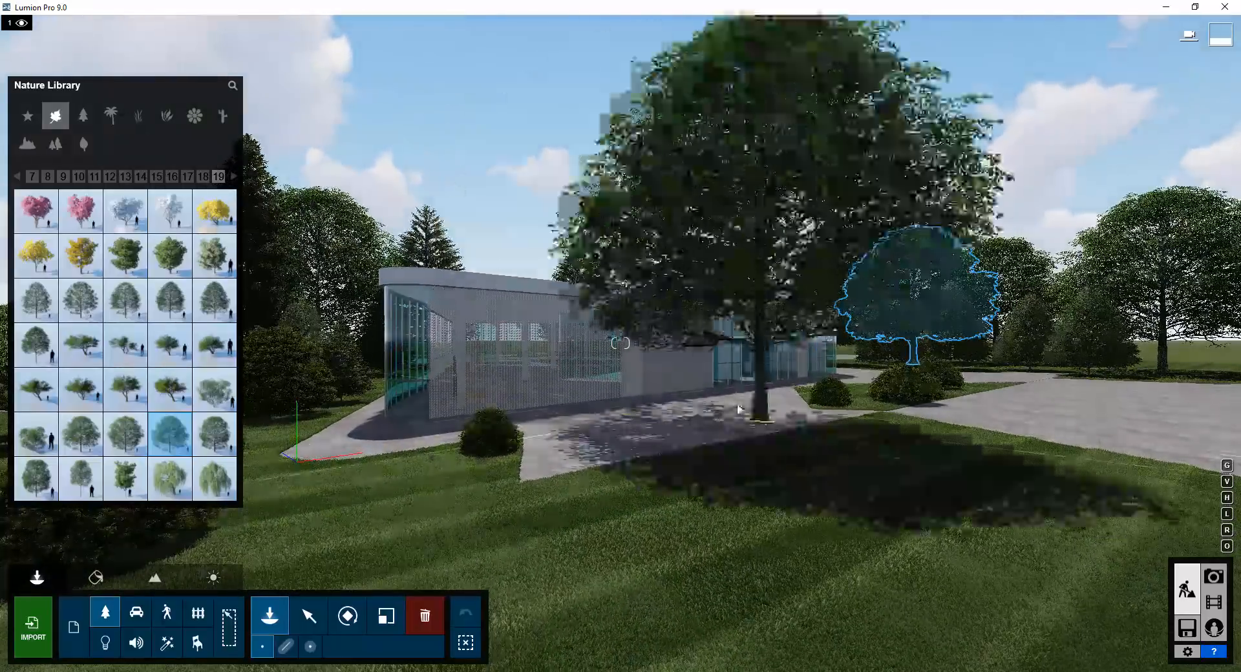
Place tall dark conifers from page 1 of the conifer category along the far edge of the large paved area.
{"action": "mouse_move", "coordinate": [893, 331]}
{"action": "right_mouse_down"}
{"action": "mouse_move", "coordinate": [906, 334]}
{"action": "mouse_move", "coordinate": [888, 326]}
{"action": "mouse_move", "coordinate": [906, 321]}
{"action": "right_mouse_up"}
{"action": "key", "text": "a"}
{"action": "key", "text": "d"}
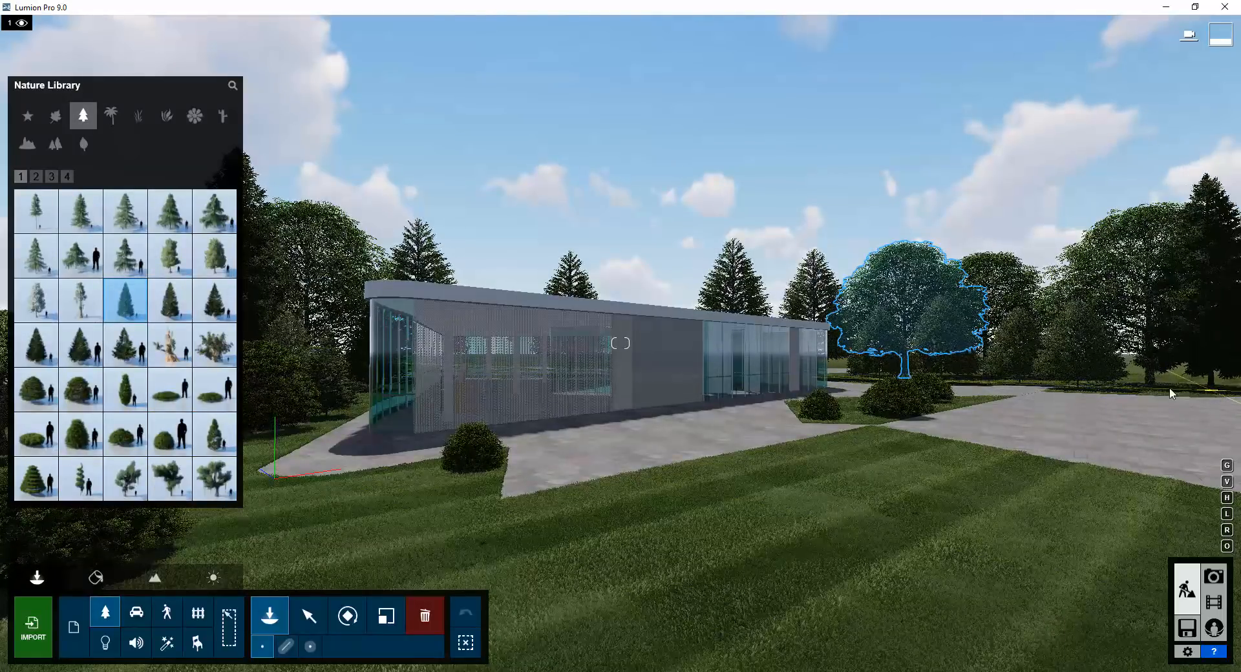
{"action": "left_click", "coordinate": [1136, 391]}
{"action": "key", "text": "w"}
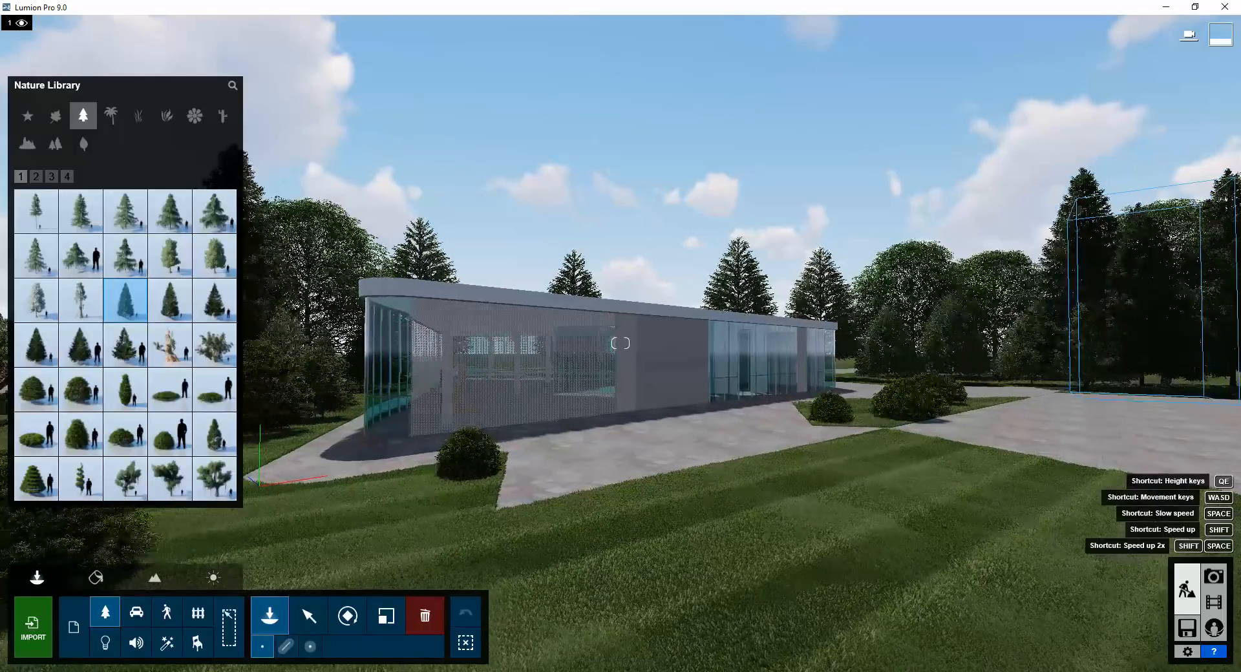
{"action": "right_click_drag", "start_coordinate": [1136, 397], "coordinate": [1041, 415]}
{"action": "key", "text": "e"}
{"action": "mouse_move", "coordinate": [776, 392]}
{"action": "right_mouse_down"}
{"action": "mouse_move", "coordinate": [806, 386]}
{"action": "mouse_move", "coordinate": [795, 382]}
{"action": "right_mouse_up"}
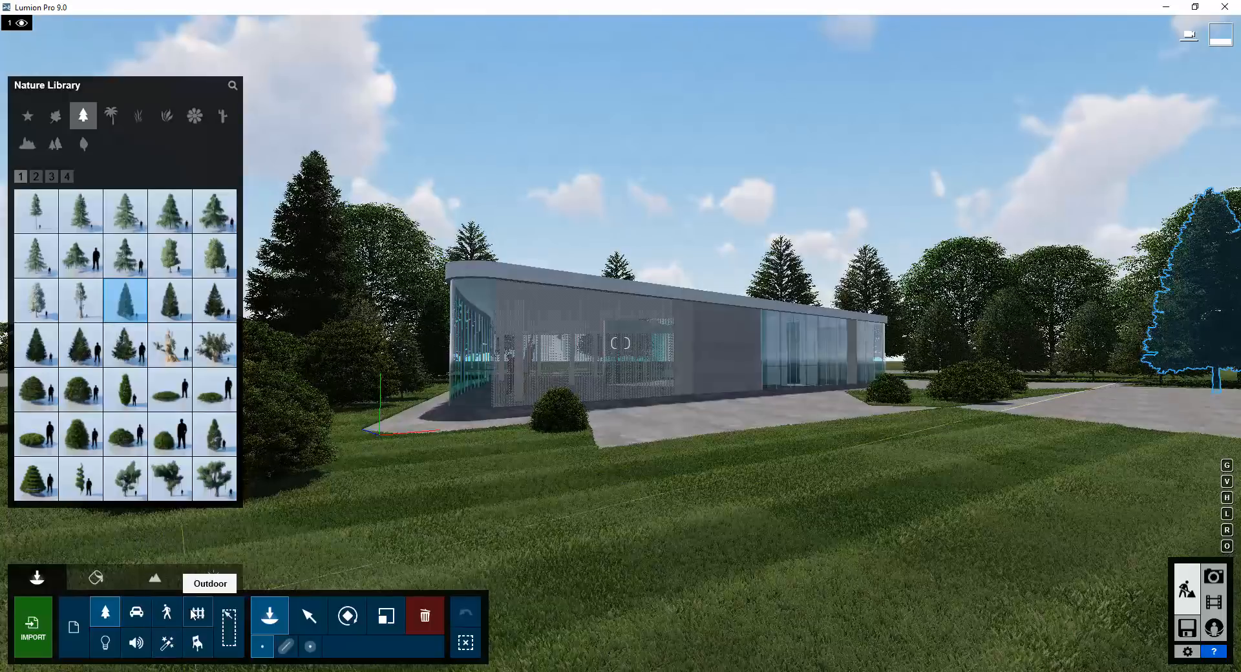
Place Bench 024 from the Outdoor library on the paving in front of the building's facade.
{"action": "left_click", "coordinate": [194, 614]}
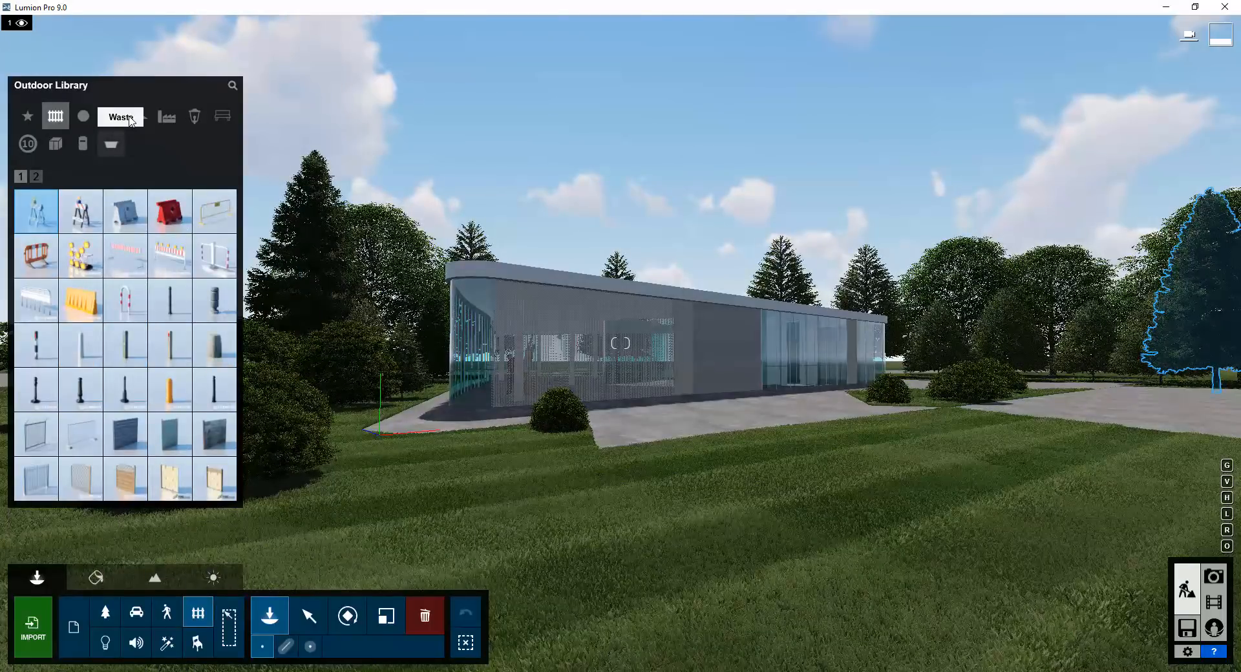
{"action": "left_click", "coordinate": [223, 117]}
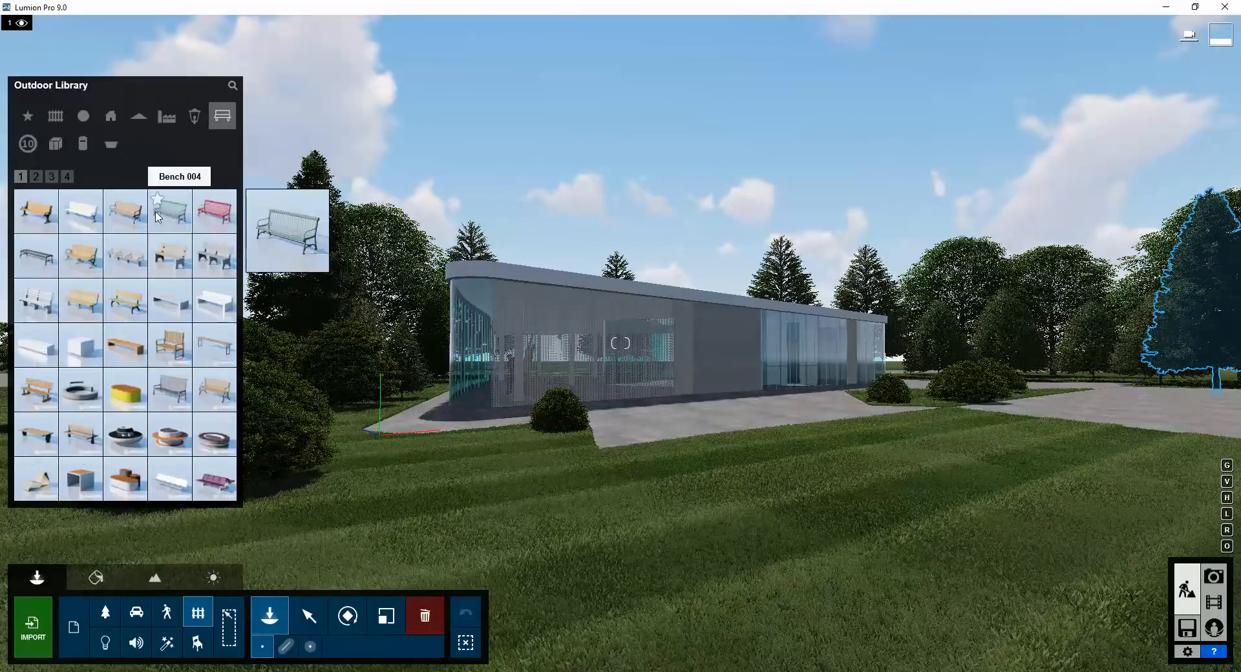
{"action": "left_click", "coordinate": [37, 177]}
{"action": "left_click", "coordinate": [21, 177]}
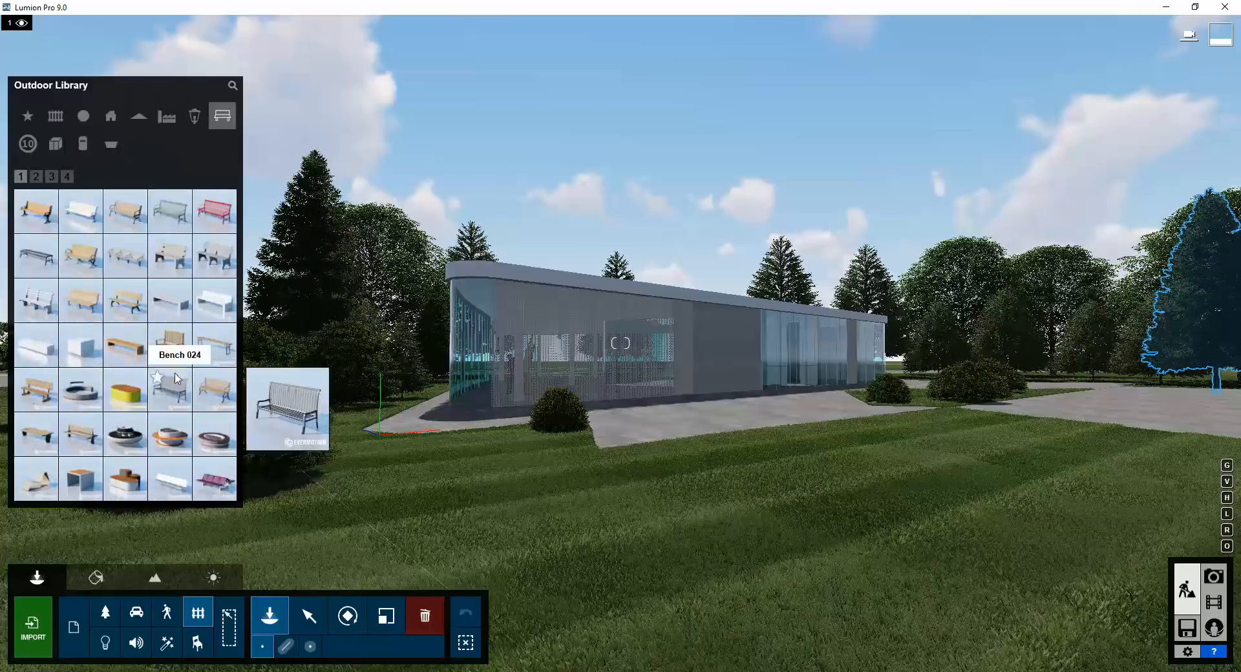
{"action": "left_click", "coordinate": [169, 389]}
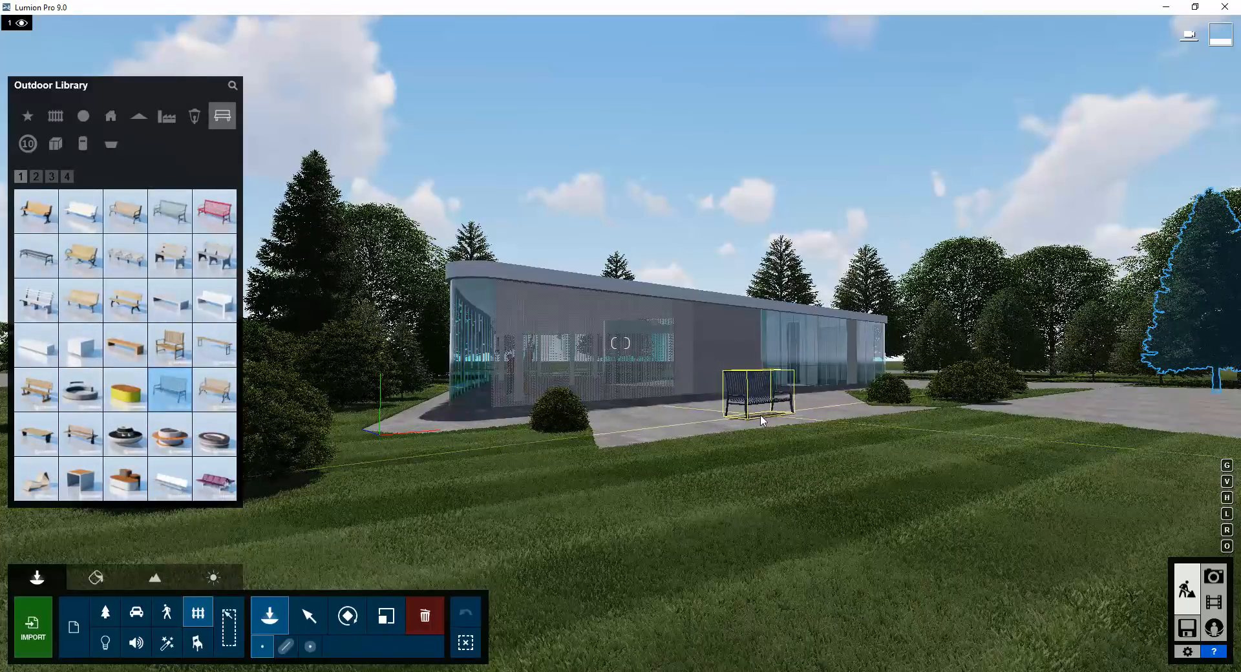
{"action": "left_click", "coordinate": [763, 412]}
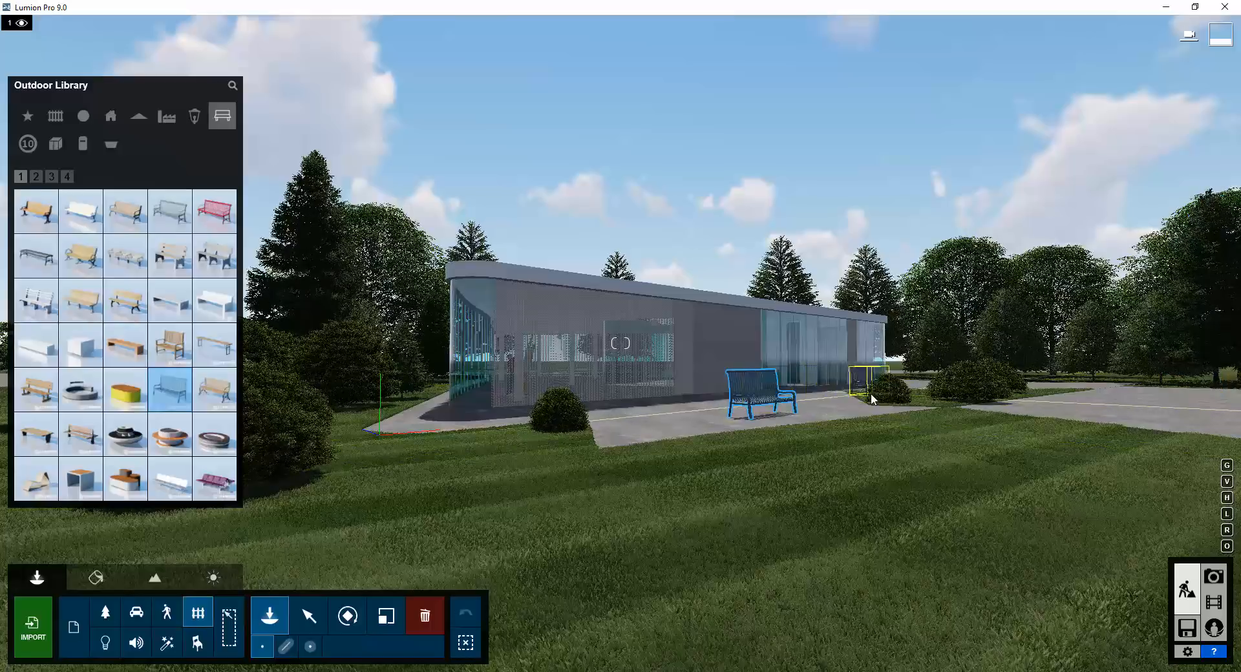
{"action": "right_click_drag", "start_coordinate": [870, 404], "coordinate": [874, 394]}
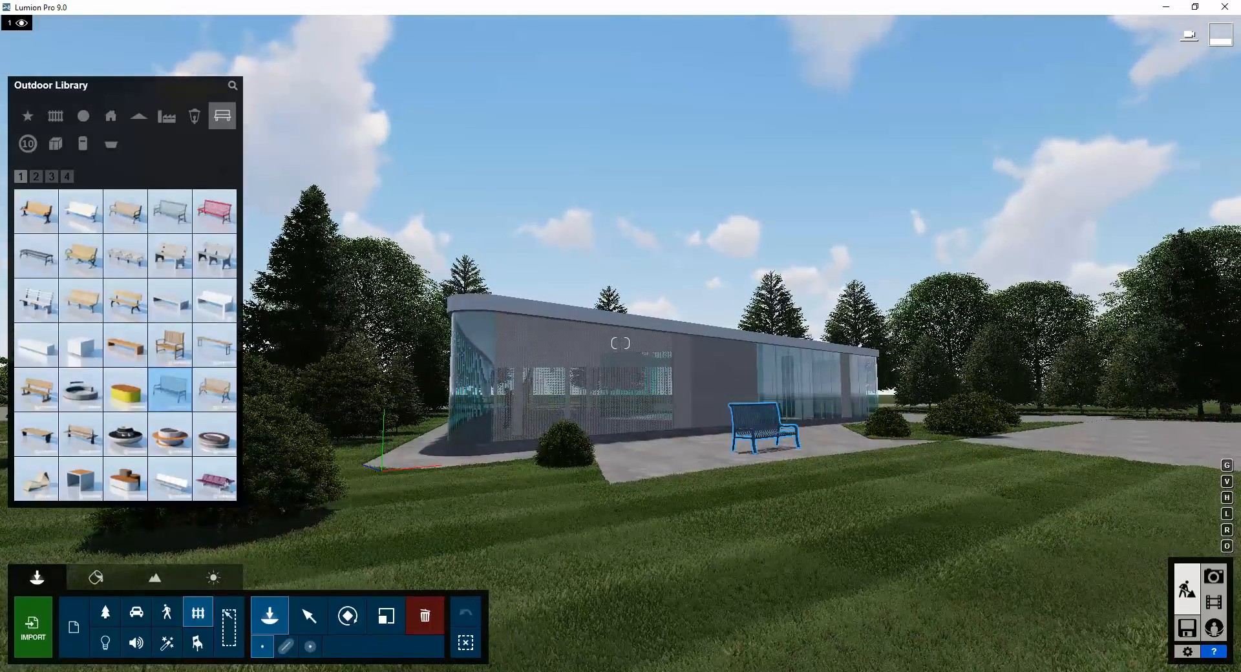
Leave object placement and compare the scene with the GlassHouseLandscapes.jpg reference image in the browser.
{"action": "left_click", "coordinate": [309, 616]}
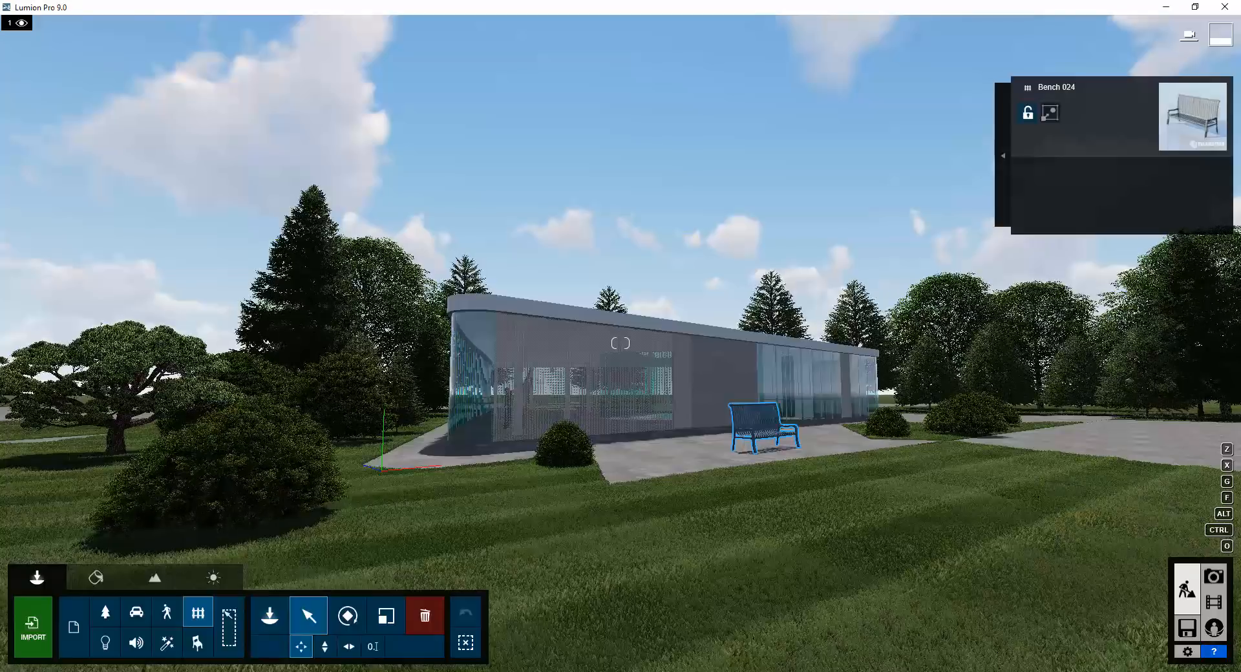
{"action": "left_click_drag", "start_coordinate": [505, 671], "coordinate": [532, 98]}
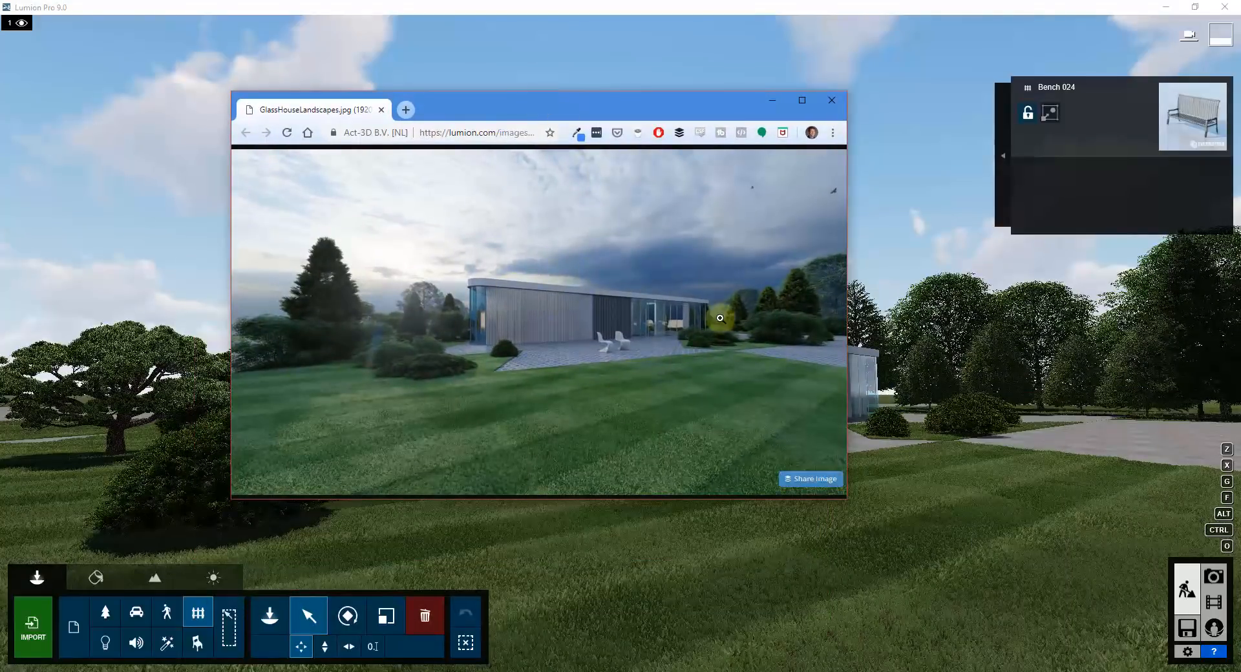
{"action": "left_click_drag", "start_coordinate": [642, 113], "coordinate": [1240, 220]}
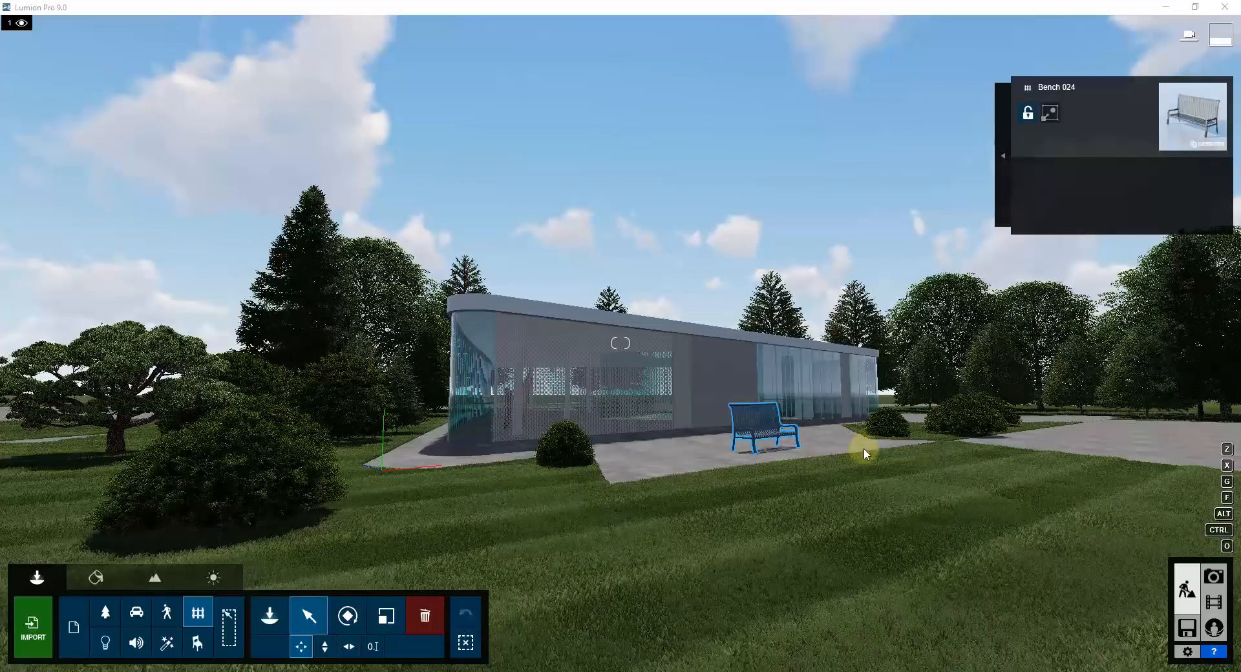
Frame the building, bench and front lawn in Photo mode from about 1.72 m high, and open the photo render options.
{"action": "left_click", "coordinate": [1216, 579]}
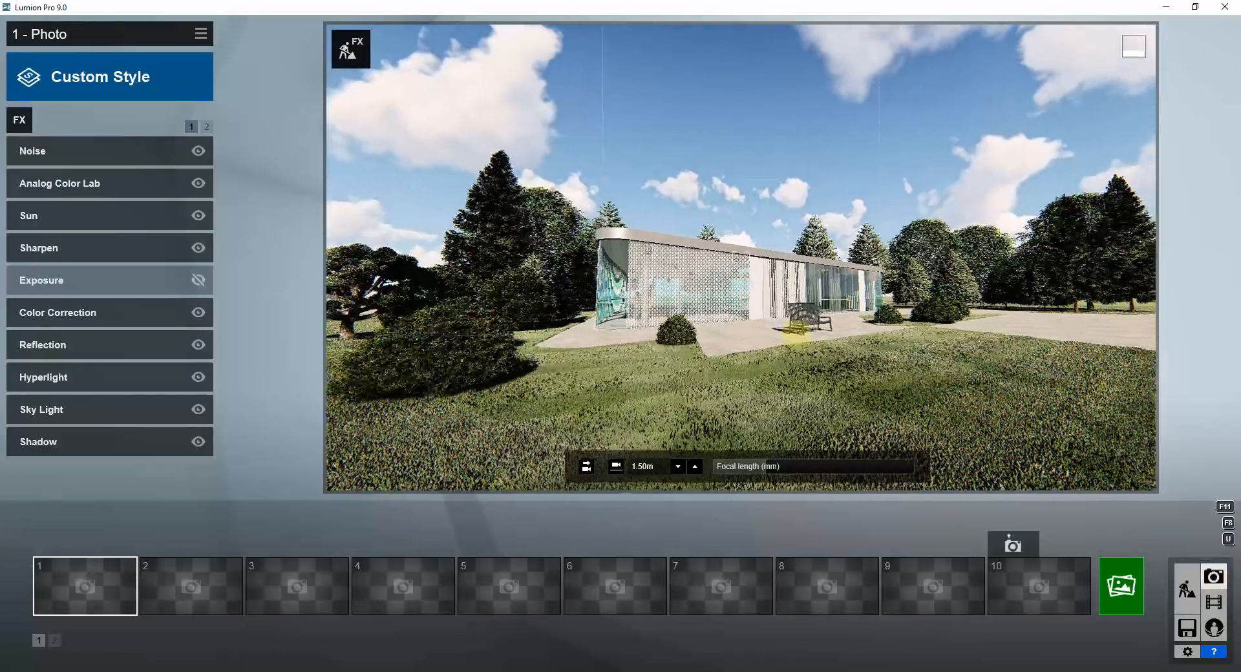
{"action": "right_click_drag", "start_coordinate": [796, 333], "coordinate": [796, 334]}
{"action": "key", "text": "w"}
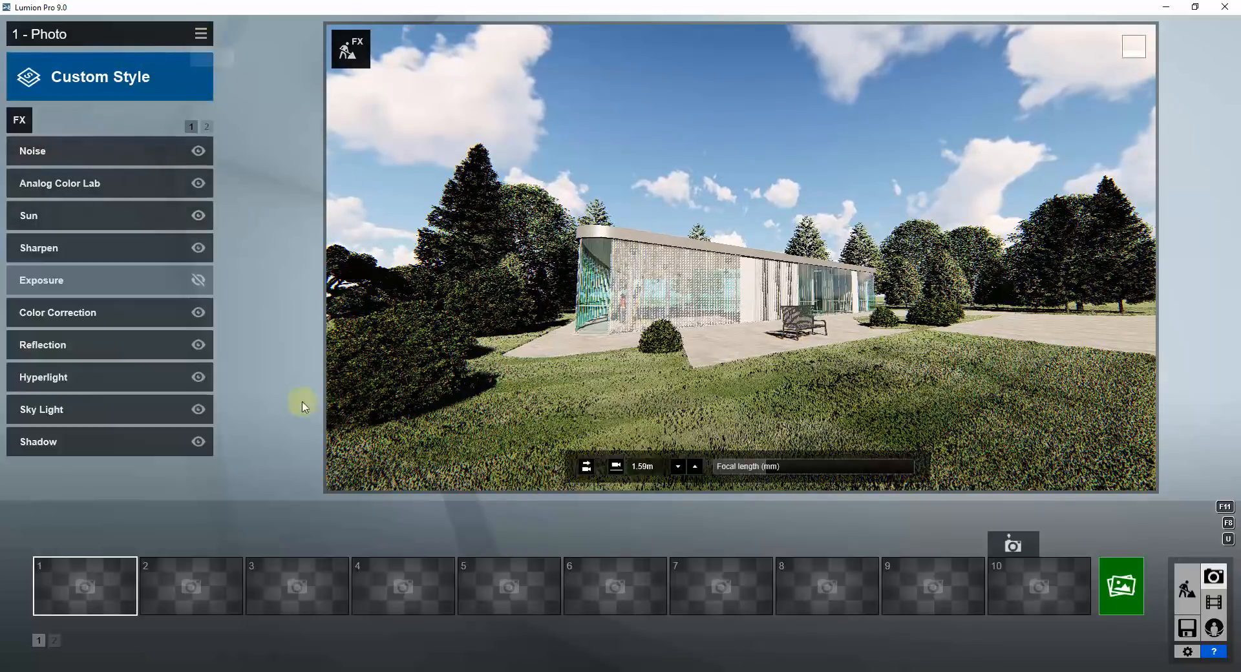
{"action": "key", "text": "w"}
{"action": "right_click_drag", "start_coordinate": [737, 304], "coordinate": [740, 312]}
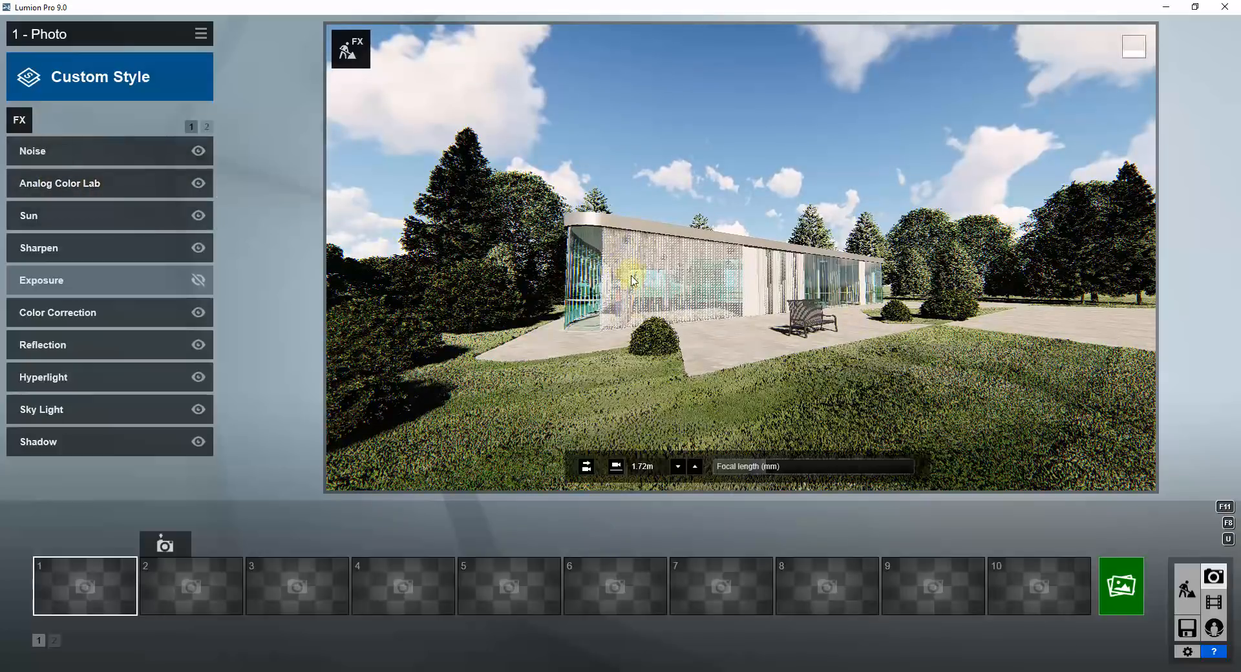
{"action": "left_click", "coordinate": [1125, 585]}
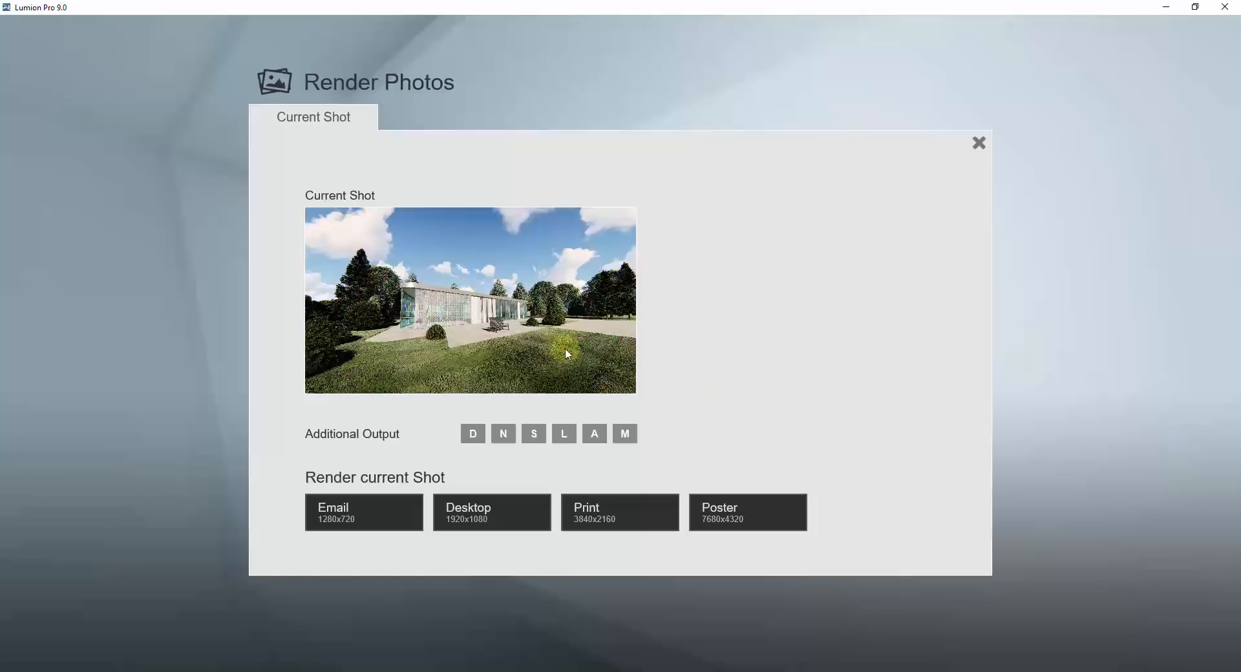
Render the current photo at Desktop size, 1920x1080, and close the finished render.
{"action": "left_click", "coordinate": [503, 509]}
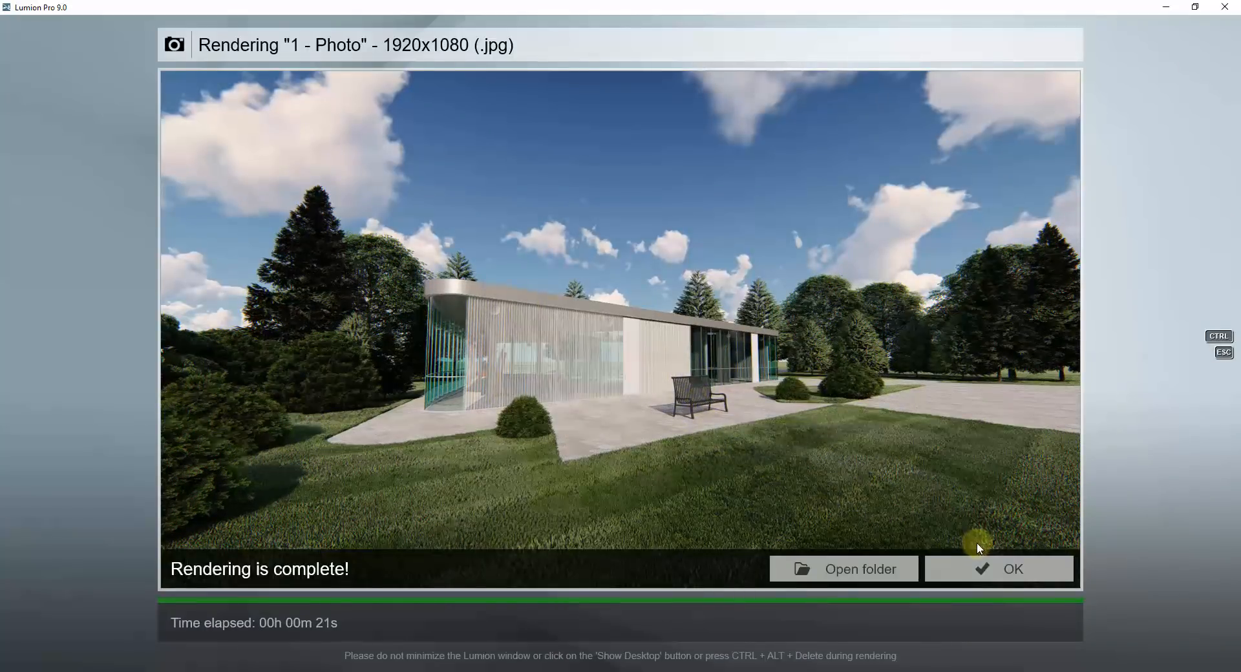
{"action": "left_click", "coordinate": [984, 571]}
{"action": "left_click", "coordinate": [977, 573]}
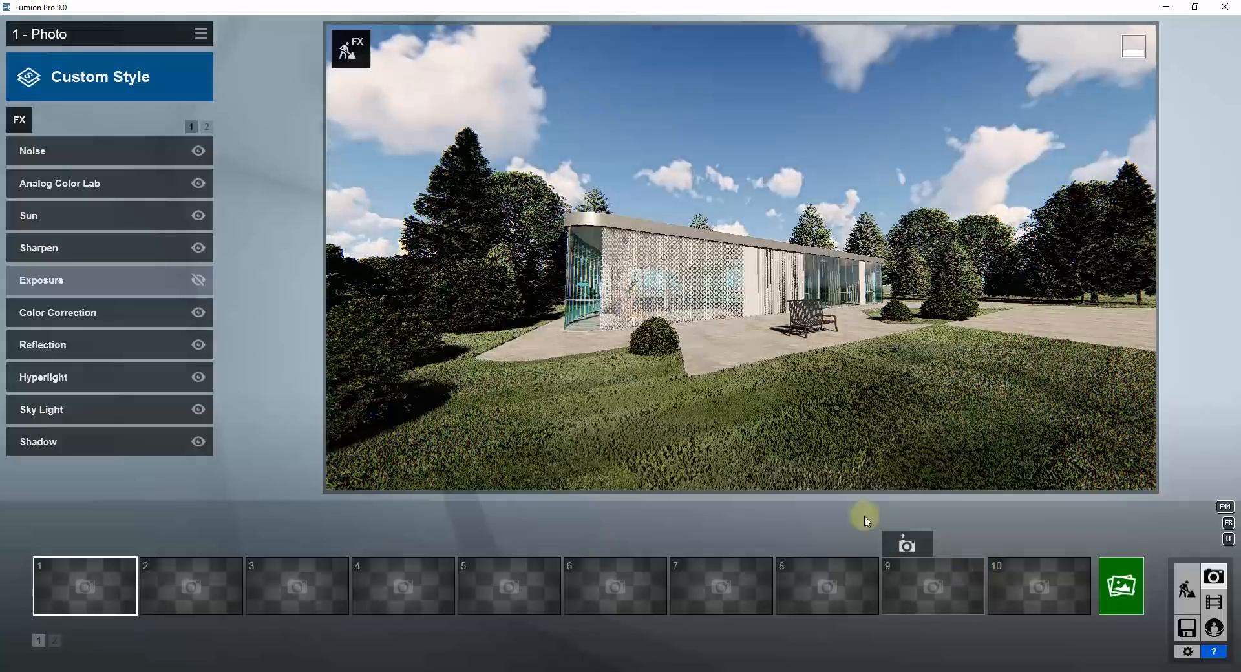
Add the Real Skies weather effect to the photo and set its heading to about 36.2.
{"action": "left_click", "coordinate": [21, 119]}
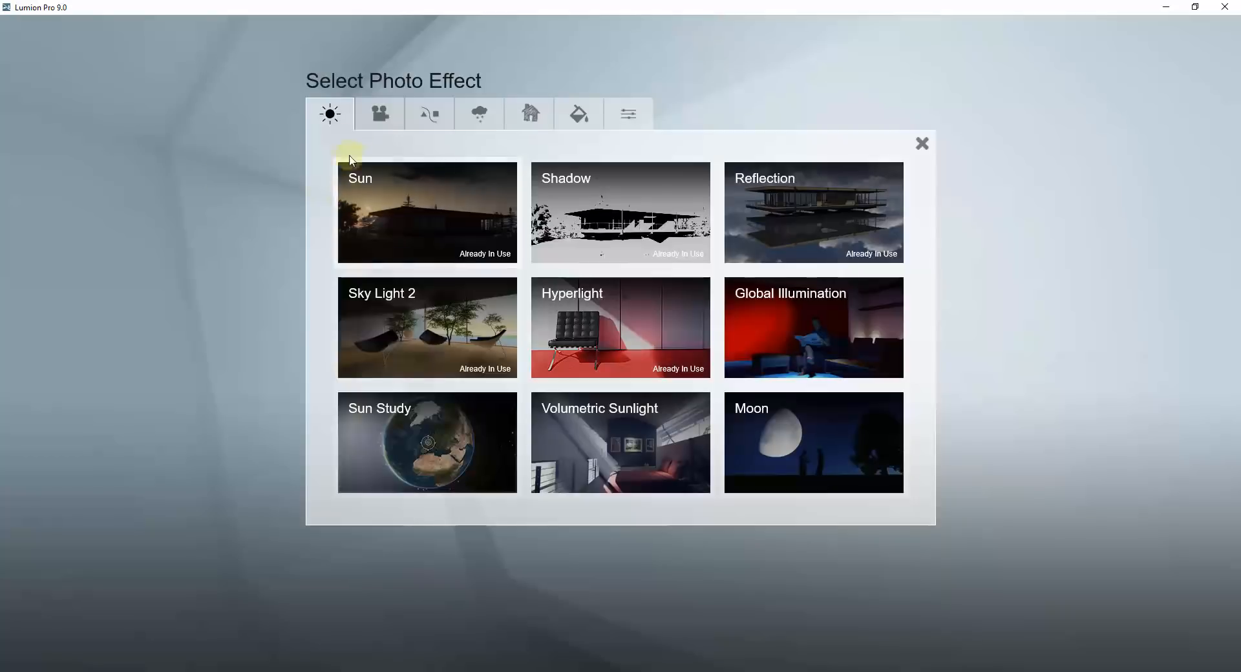
{"action": "left_click", "coordinate": [481, 116]}
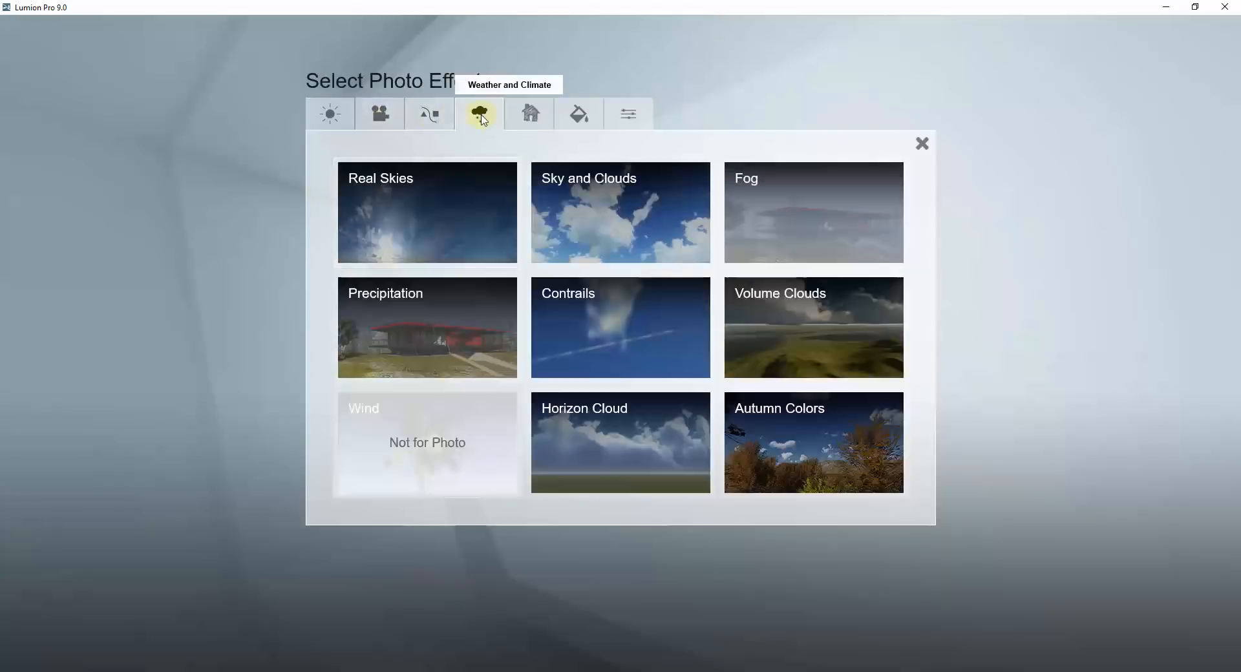
{"action": "left_click", "coordinate": [450, 214]}
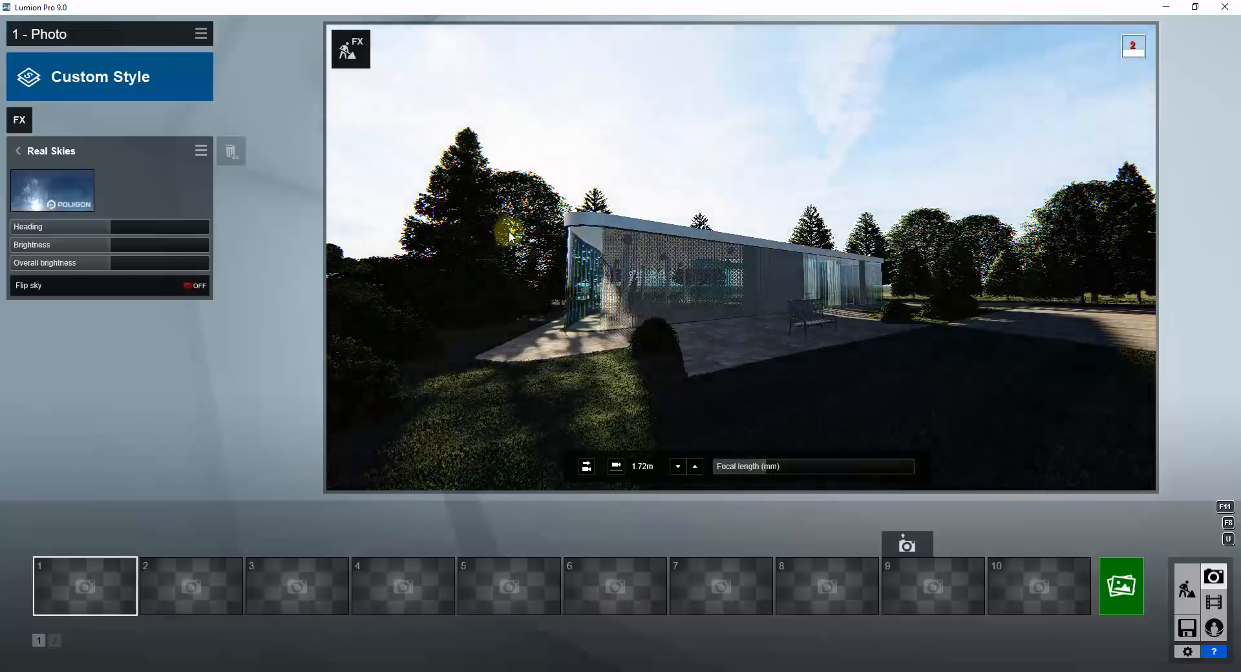
{"action": "left_click_drag", "start_coordinate": [104, 231], "coordinate": [131, 227]}
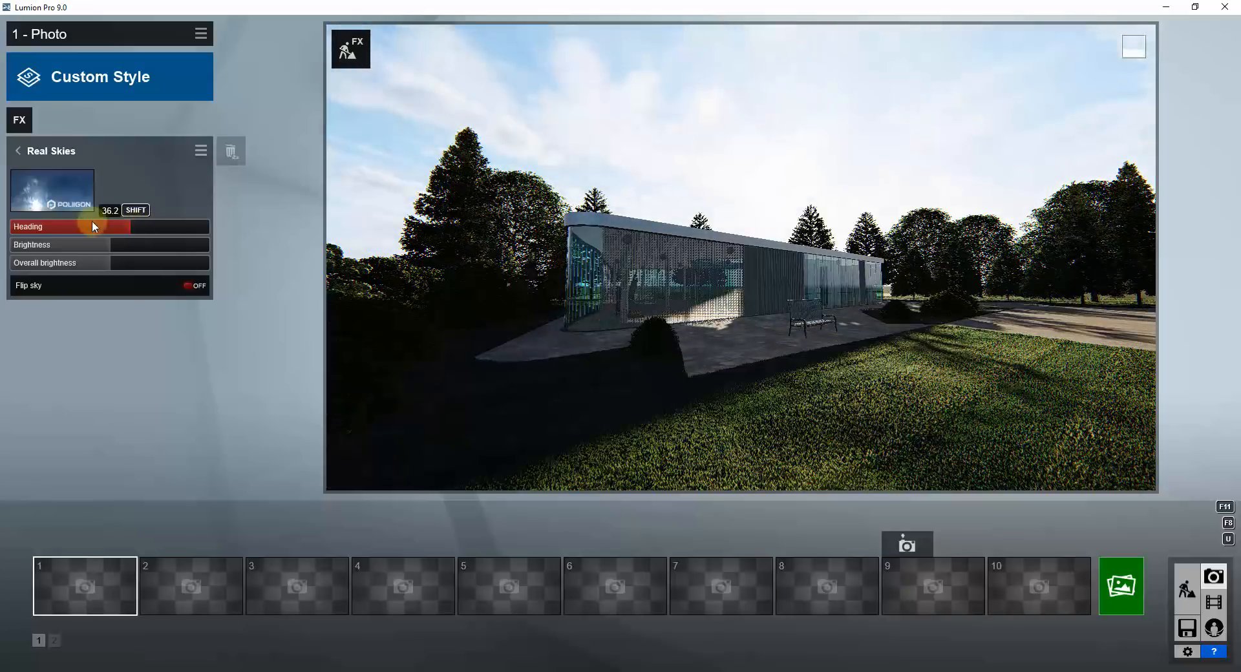
Try the first Overcast sky in Real Skies with a heading of about 146.1.
{"action": "left_click", "coordinate": [59, 198]}
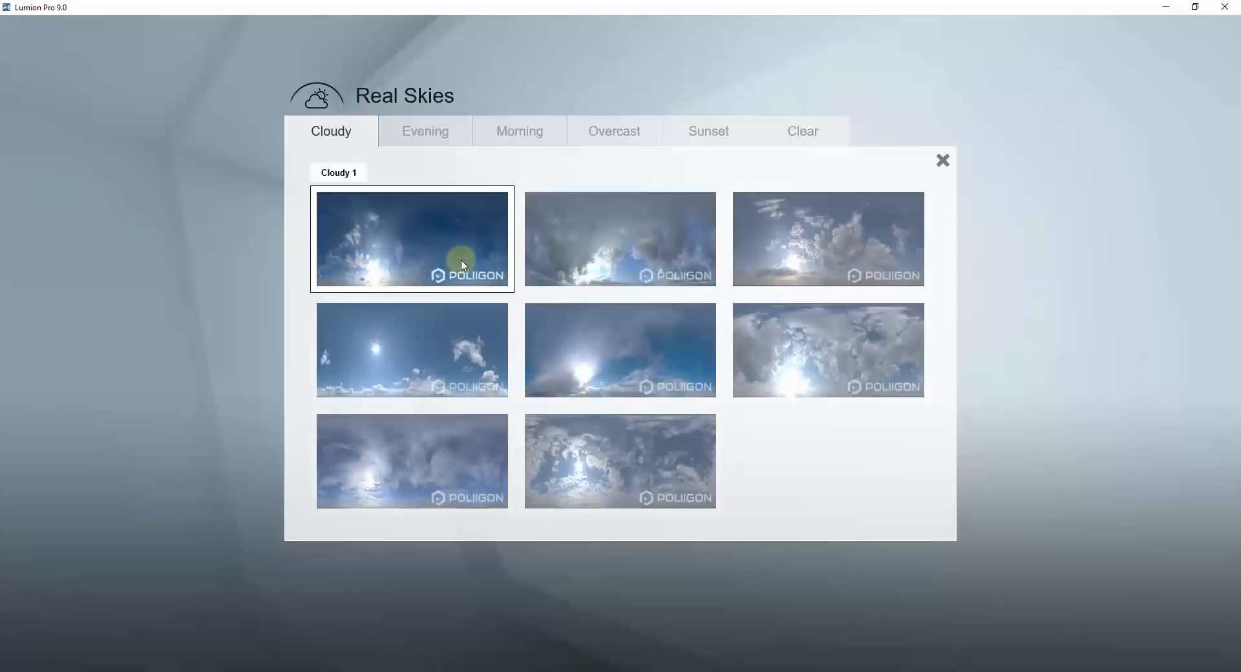
{"action": "left_click", "coordinate": [601, 138]}
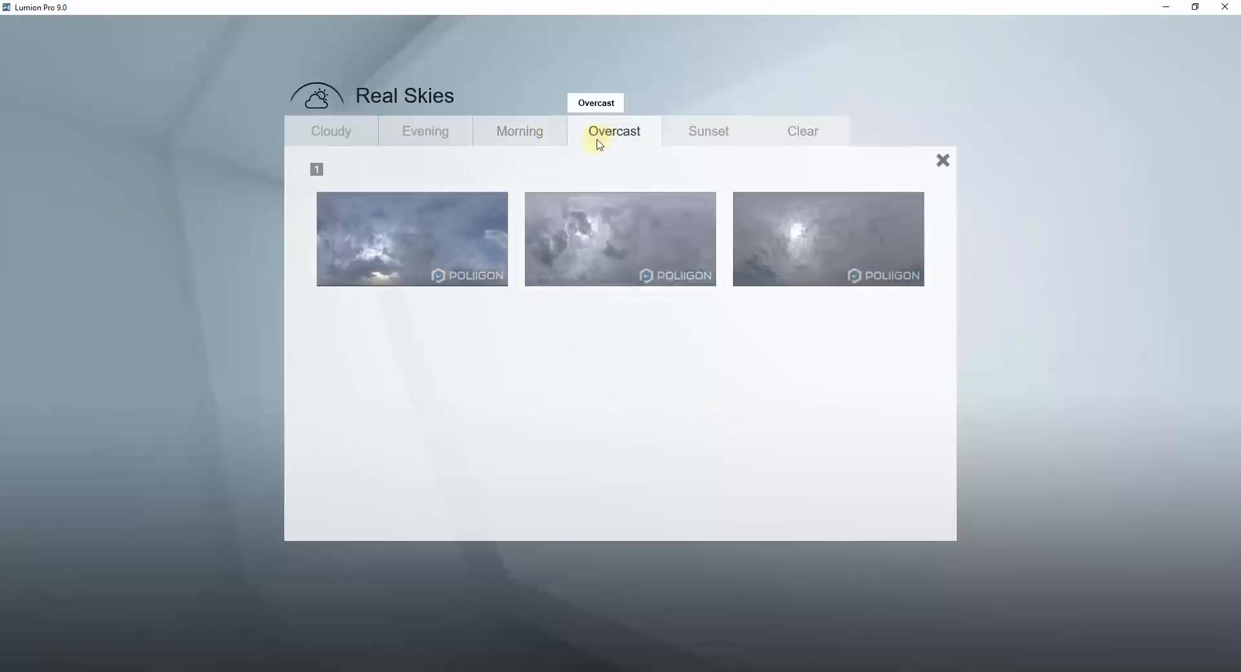
{"action": "left_click", "coordinate": [456, 253]}
{"action": "left_click_drag", "start_coordinate": [125, 228], "coordinate": [192, 229]}
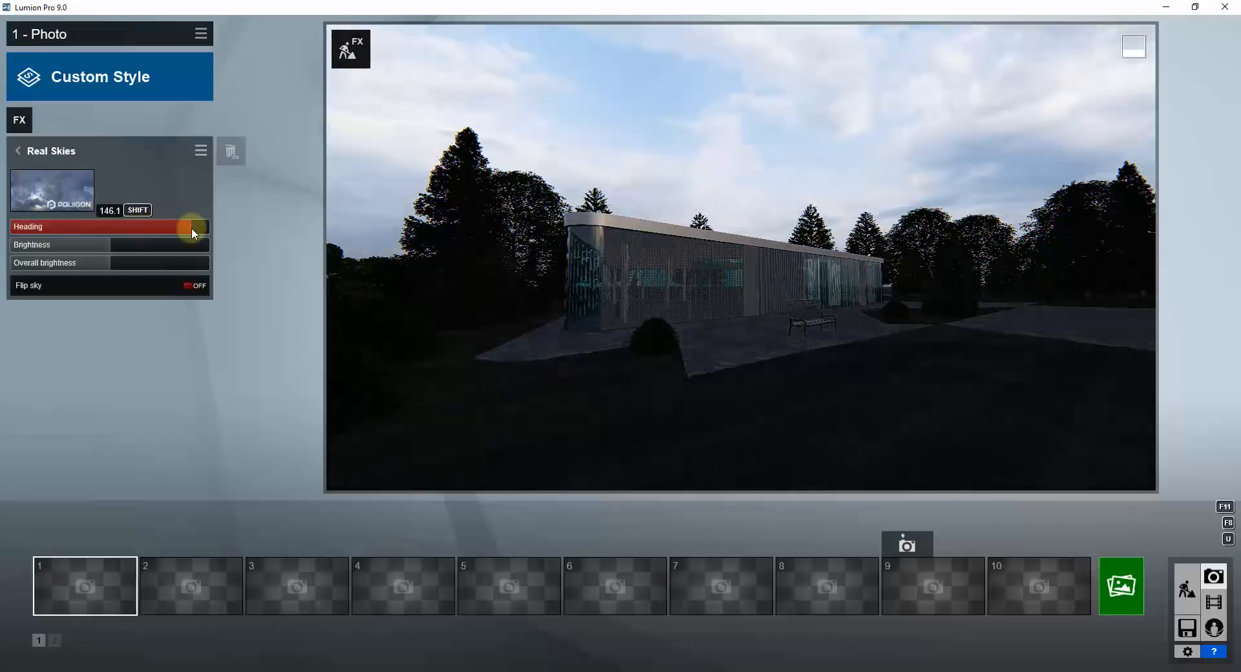
Switch Real Skies to the second Overcast sky, adjust its heading and overall brightness, and reframe the building slightly.
{"action": "right_click_drag", "start_coordinate": [696, 298], "coordinate": [695, 300]}
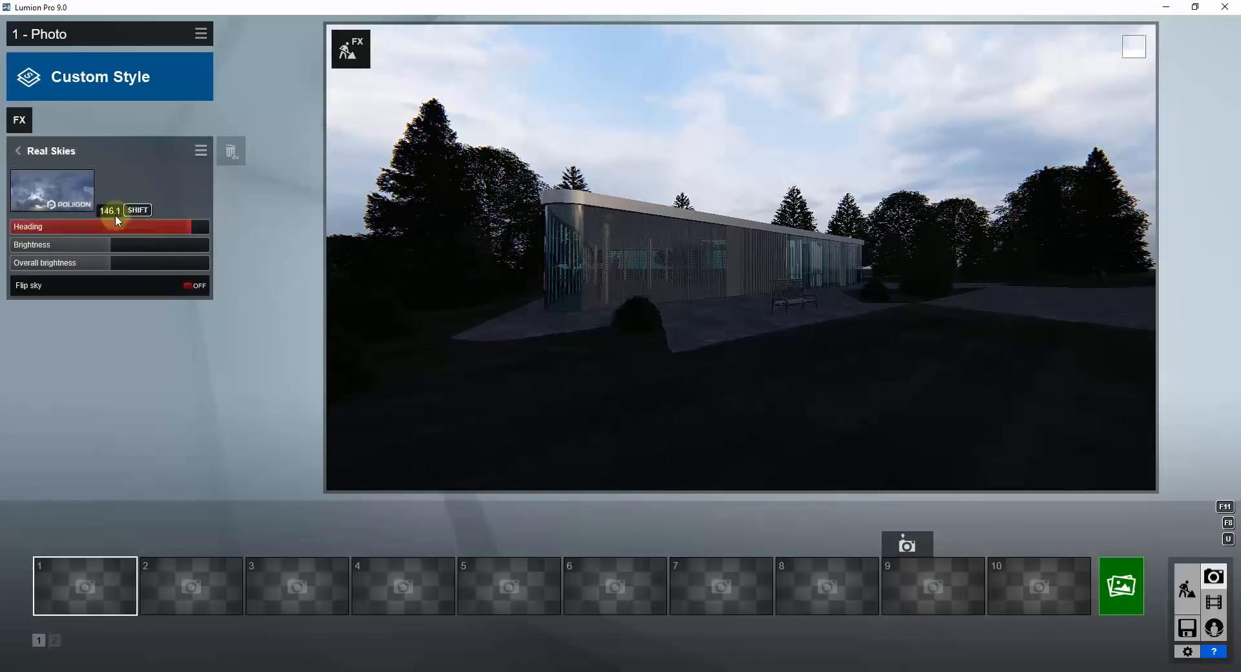
{"action": "left_click_drag", "start_coordinate": [189, 232], "coordinate": [83, 231]}
{"action": "left_click", "coordinate": [65, 194]}
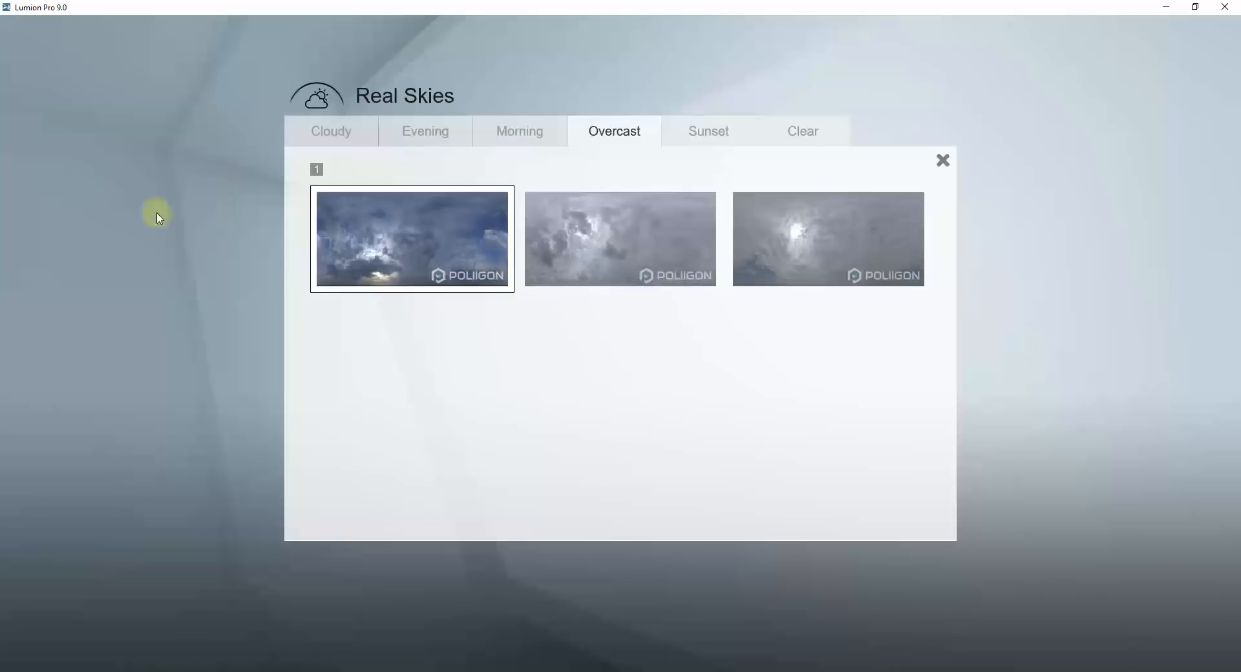
{"action": "left_click", "coordinate": [608, 284]}
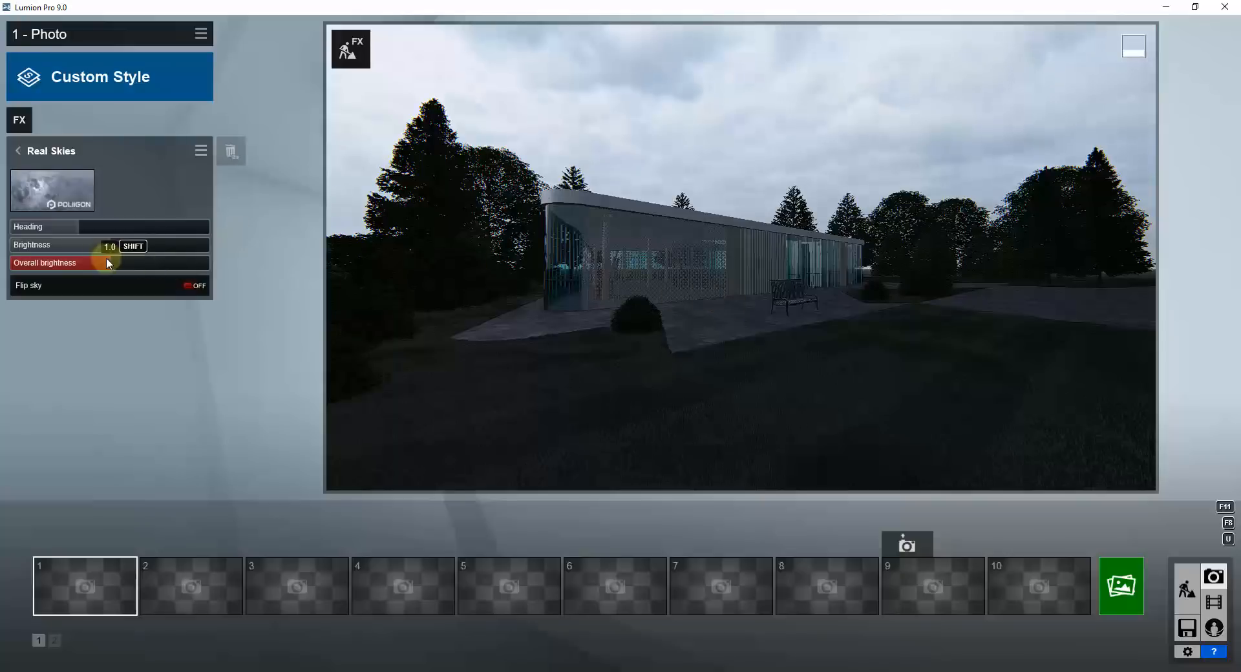
{"action": "left_click_drag", "start_coordinate": [93, 222], "coordinate": [145, 266]}
{"action": "right_click_drag", "start_coordinate": [654, 331], "coordinate": [660, 336]}
Apply the Overcast style to the photo and adjust the Real Skies heading, brightness and overall brightness to lighten the scene.
{"action": "left_click", "coordinate": [104, 95]}
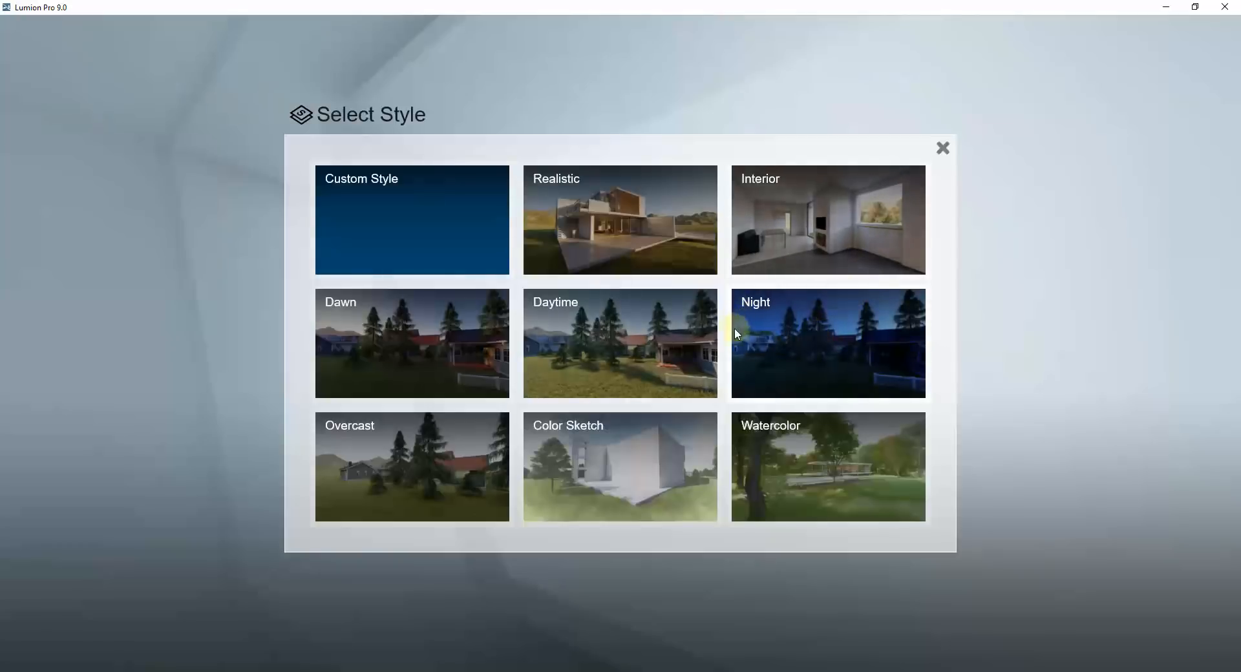
{"action": "left_click", "coordinate": [451, 467]}
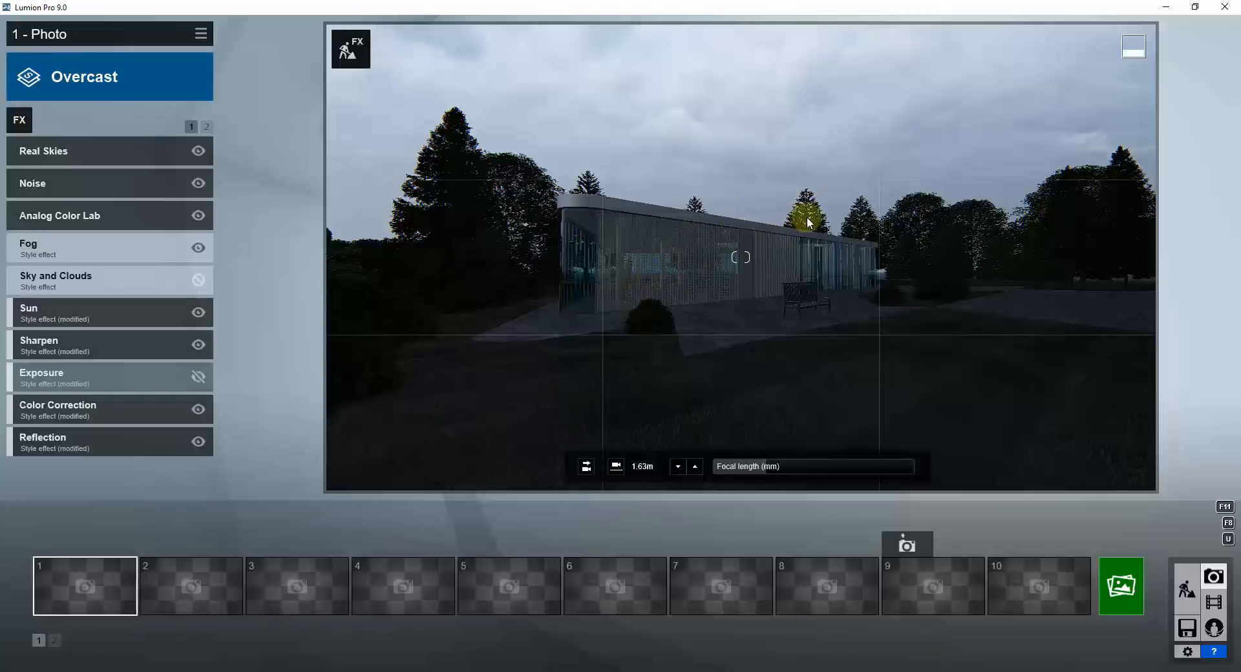
{"action": "left_click", "coordinate": [110, 81]}
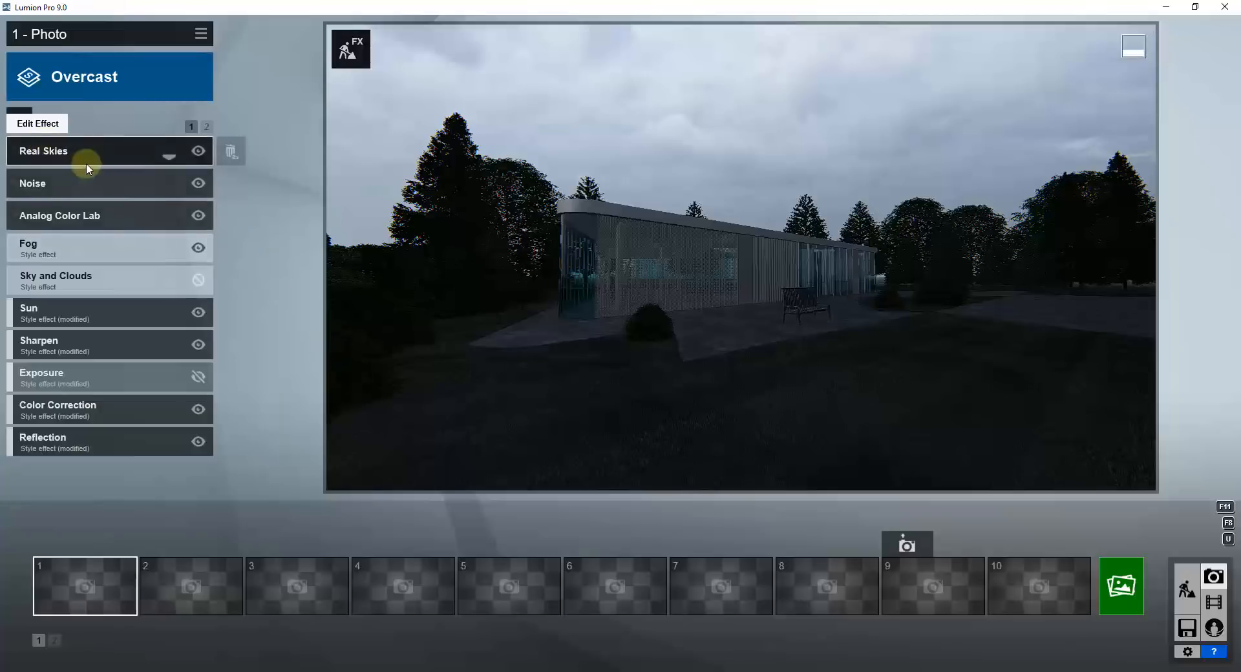
{"action": "left_click", "coordinate": [86, 161]}
{"action": "left_click_drag", "start_coordinate": [60, 227], "coordinate": [150, 264]}
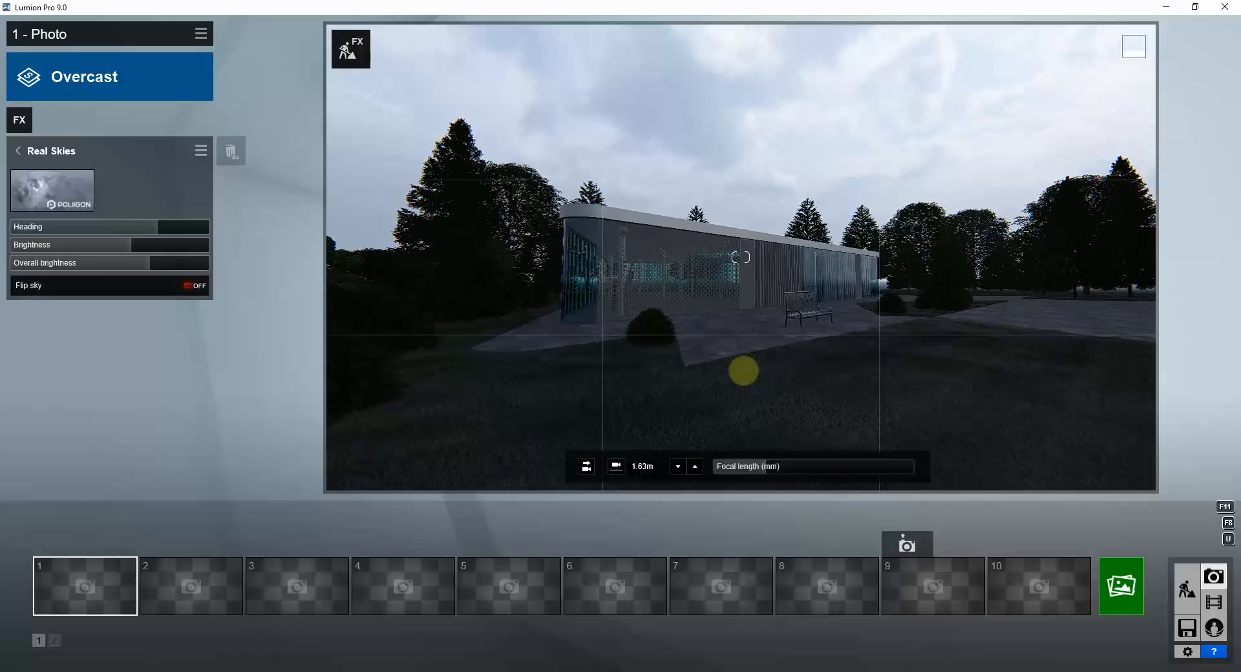
Render the overcast photo at Desktop size, 1920x1080, and save it as the JPG file Test3.
{"action": "left_click", "coordinate": [1122, 588]}
{"action": "left_click", "coordinate": [507, 524]}
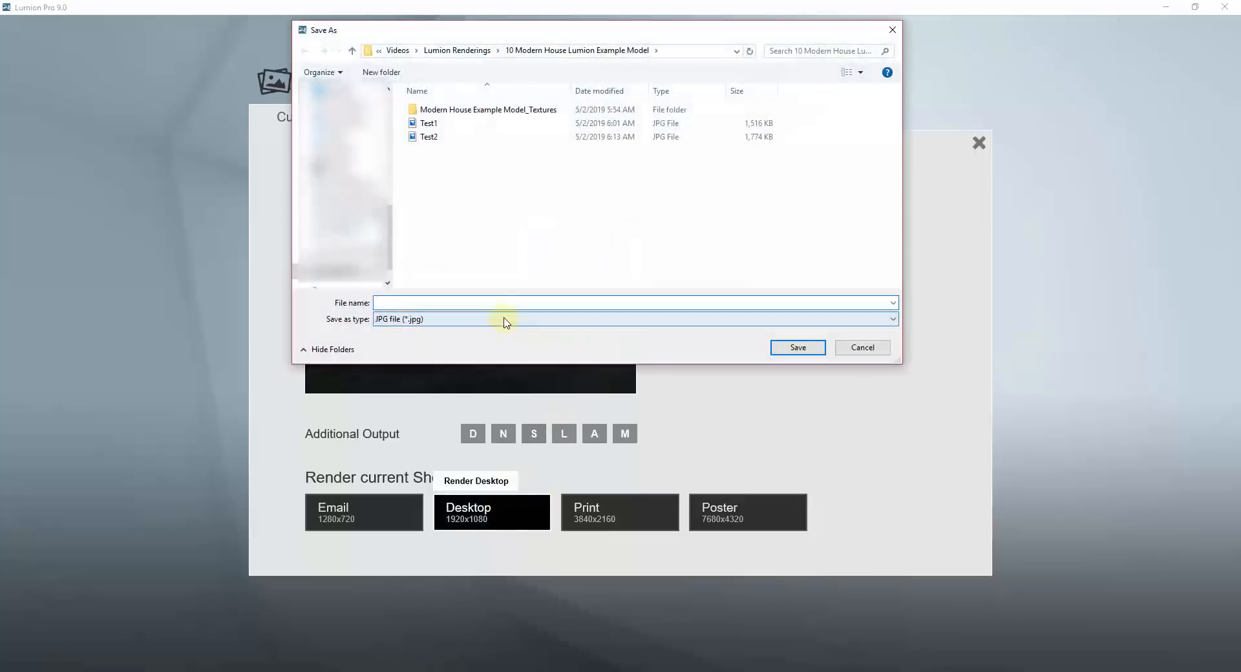
{"action": "type", "text": "Test3"}
{"action": "key", "text": "Return"}
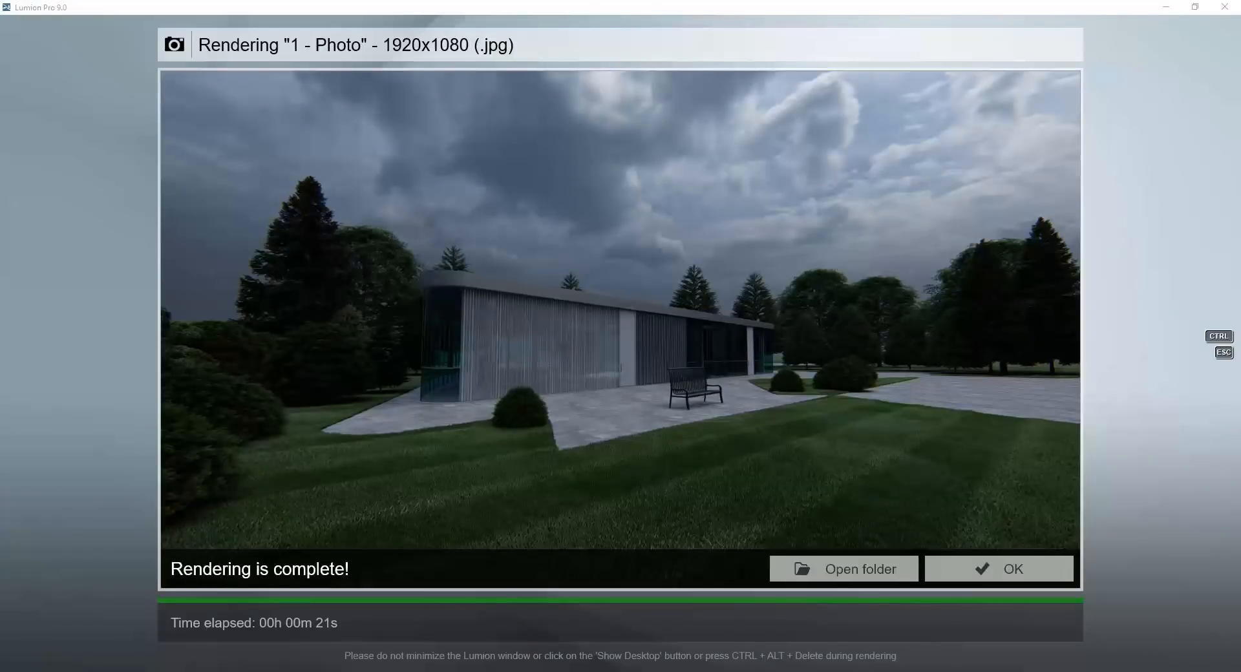
Compare the finished render with the GlassHouseLandscapes.jpg reference image in the browser, and close the render.
{"action": "left_click_drag", "start_coordinate": [1240, 161], "coordinate": [972, 169]}
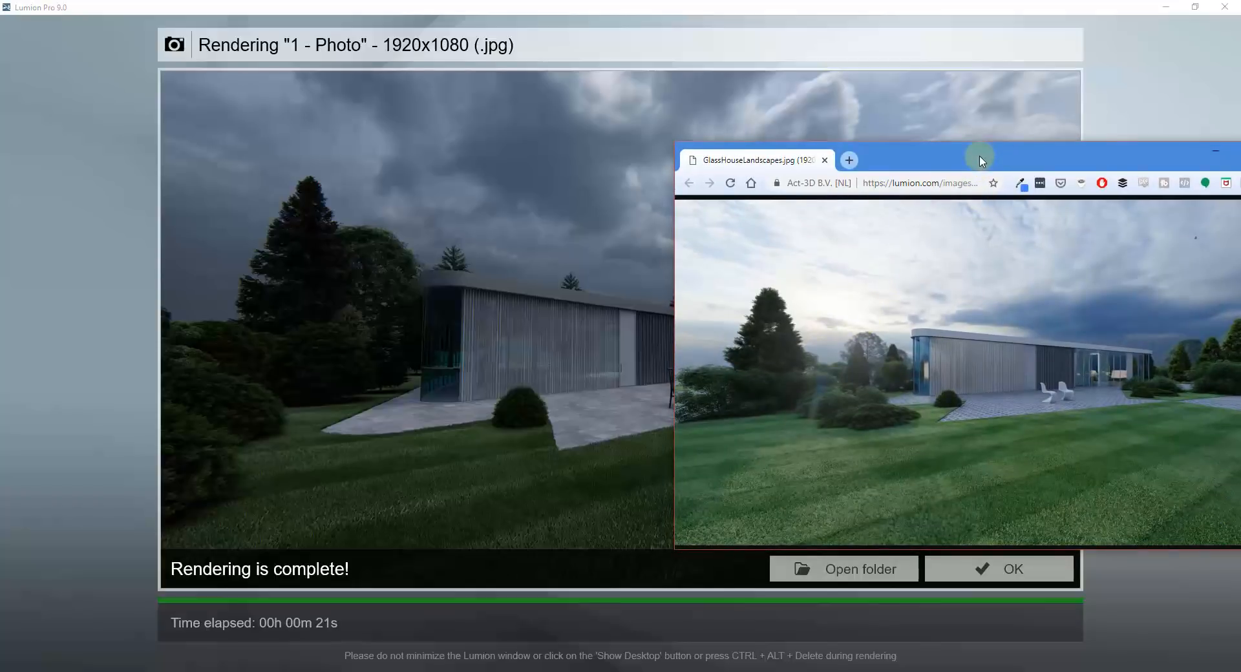
{"action": "left_click_drag", "start_coordinate": [981, 161], "coordinate": [809, 162]}
{"action": "key", "text": "ctrl+Escape"}
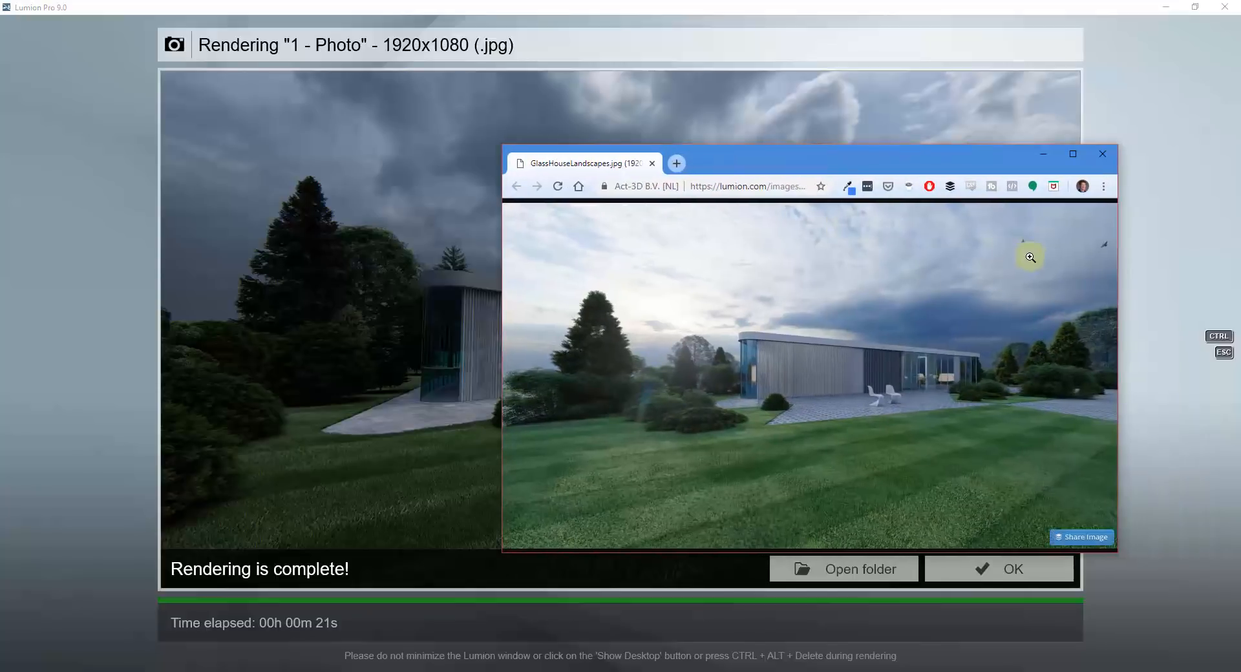
{"action": "left_click_drag", "start_coordinate": [955, 157], "coordinate": [1240, 161]}
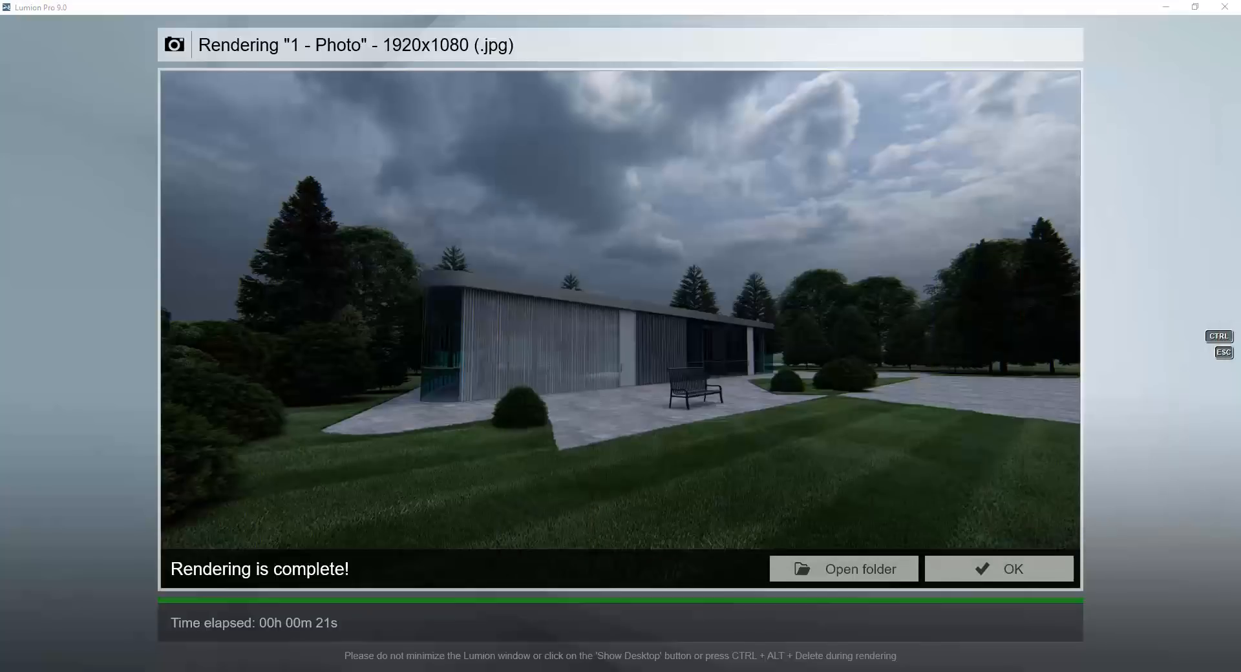
{"action": "left_click", "coordinate": [1014, 571]}
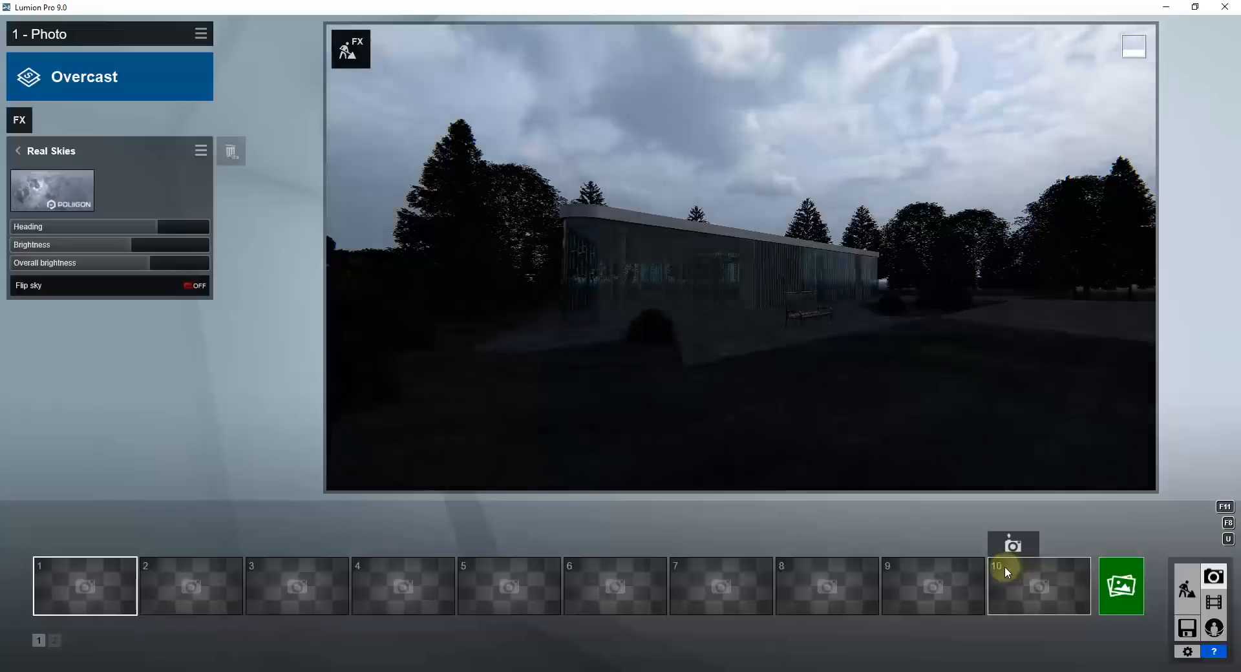
Try the first Overcast sky in Real Skies again and rotate its heading.
{"action": "left_click", "coordinate": [44, 189]}
{"action": "left_click", "coordinate": [452, 255]}
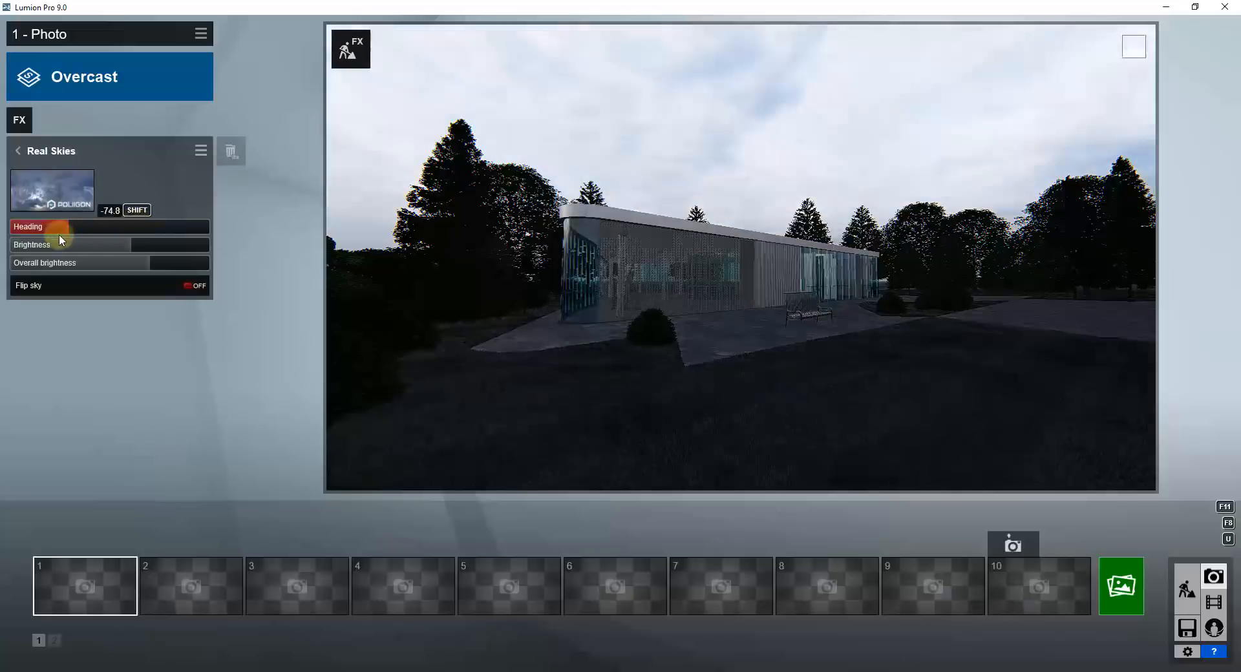
{"action": "left_click_drag", "start_coordinate": [59, 234], "coordinate": [101, 240]}
Browse the sky categories, pick a different cloudy sky, turn on Flip sky and lower its brightness to about 0.7.
{"action": "left_click", "coordinate": [62, 194]}
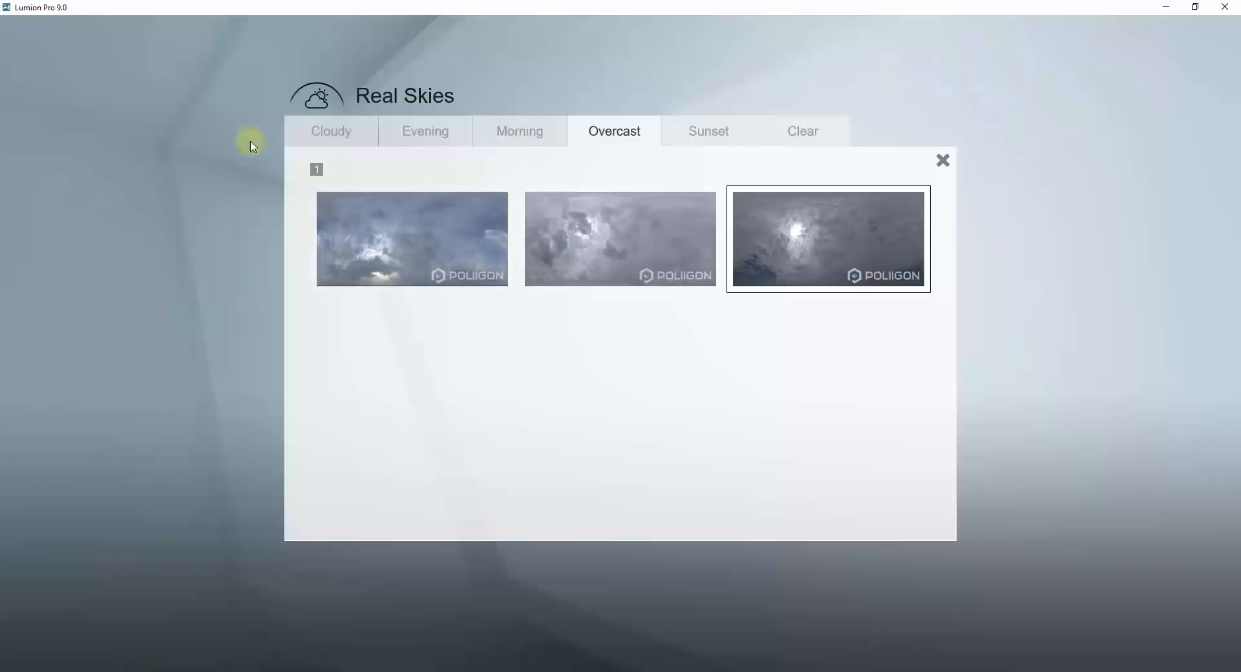
{"action": "left_click", "coordinate": [451, 129]}
{"action": "left_click", "coordinate": [522, 128]}
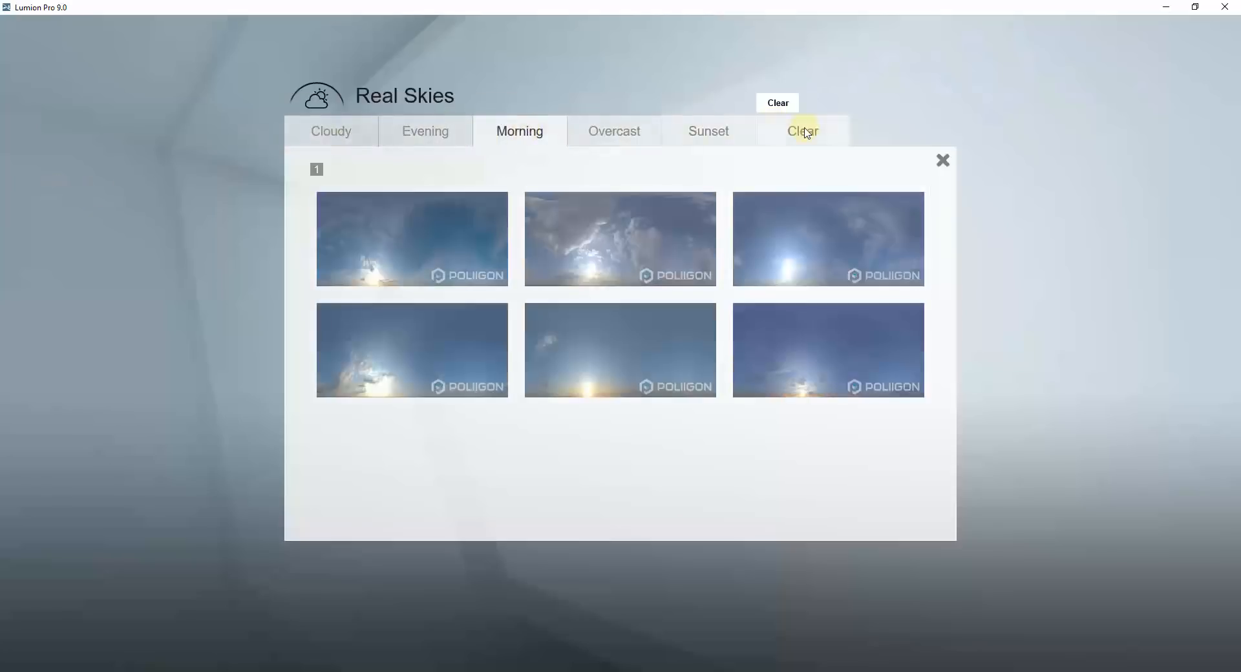
{"action": "left_click", "coordinate": [331, 132]}
{"action": "left_click", "coordinate": [632, 465]}
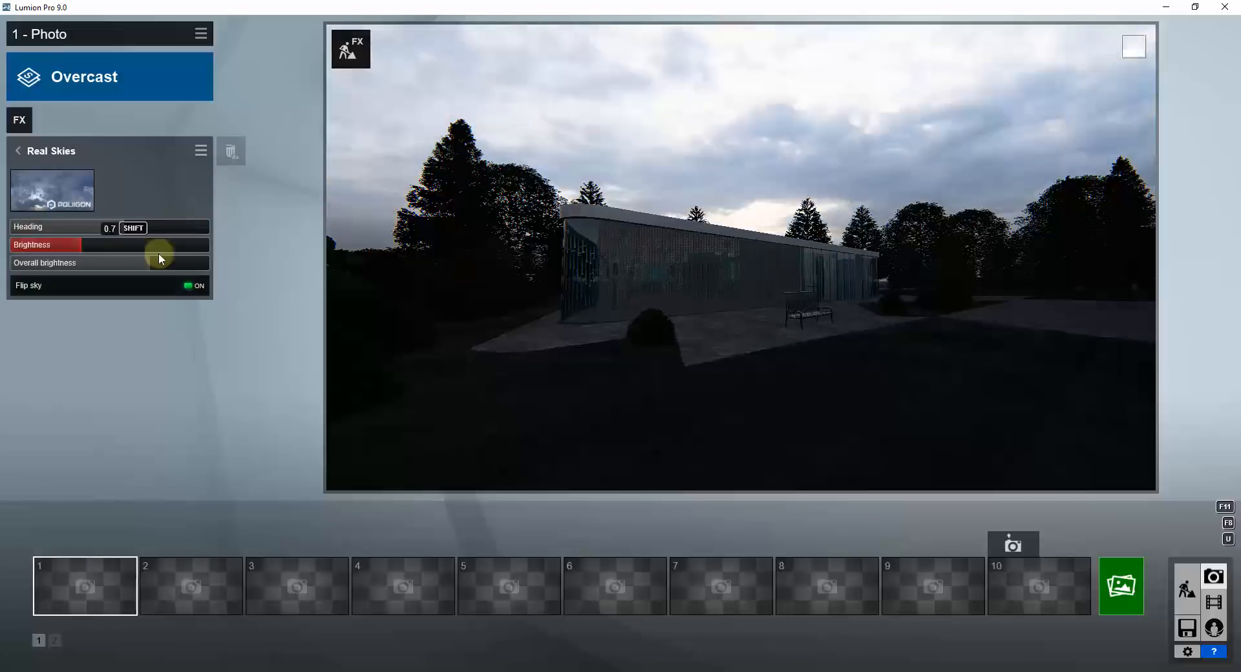
Render the photo with the flipped sky at Desktop size, 1920x1080, and close the finished render.
{"action": "left_click", "coordinate": [1122, 586]}
{"action": "left_click", "coordinate": [488, 513]}
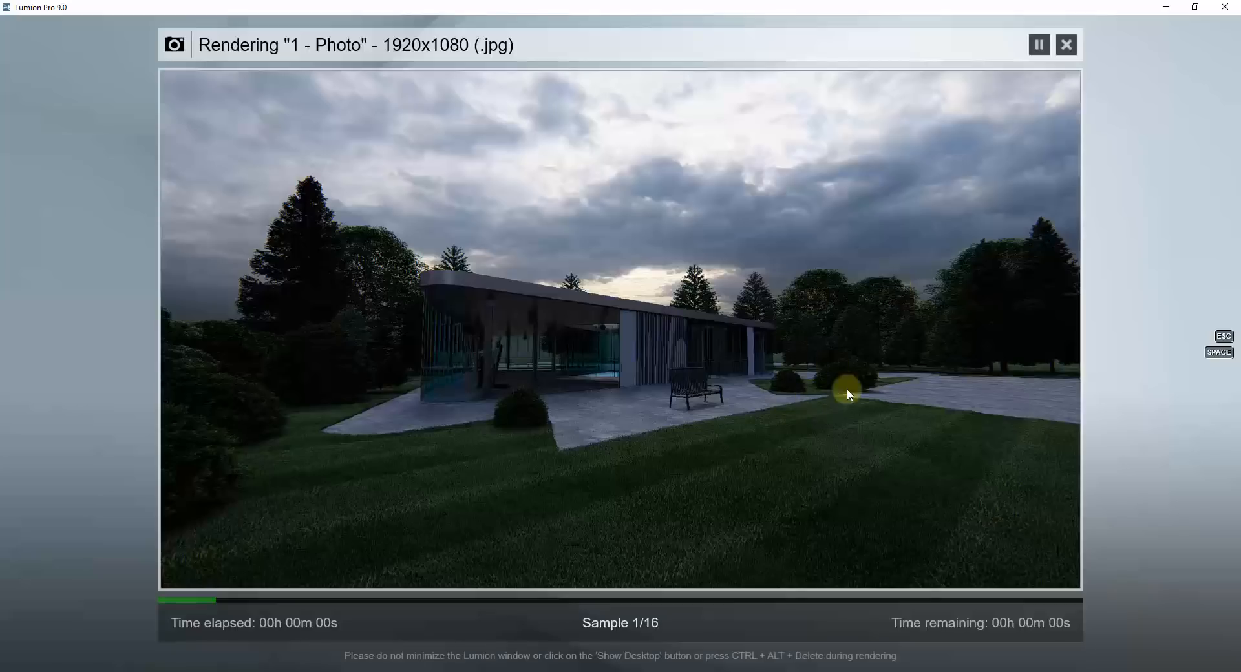
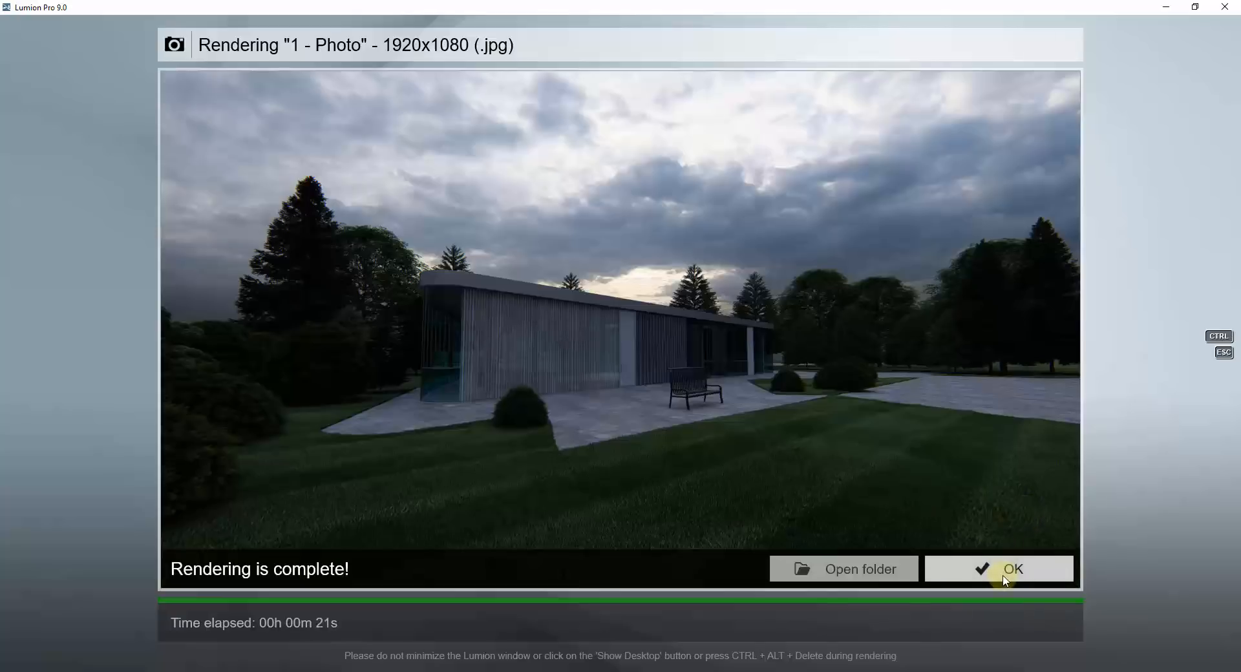
{"action": "left_click", "coordinate": [1005, 570]}
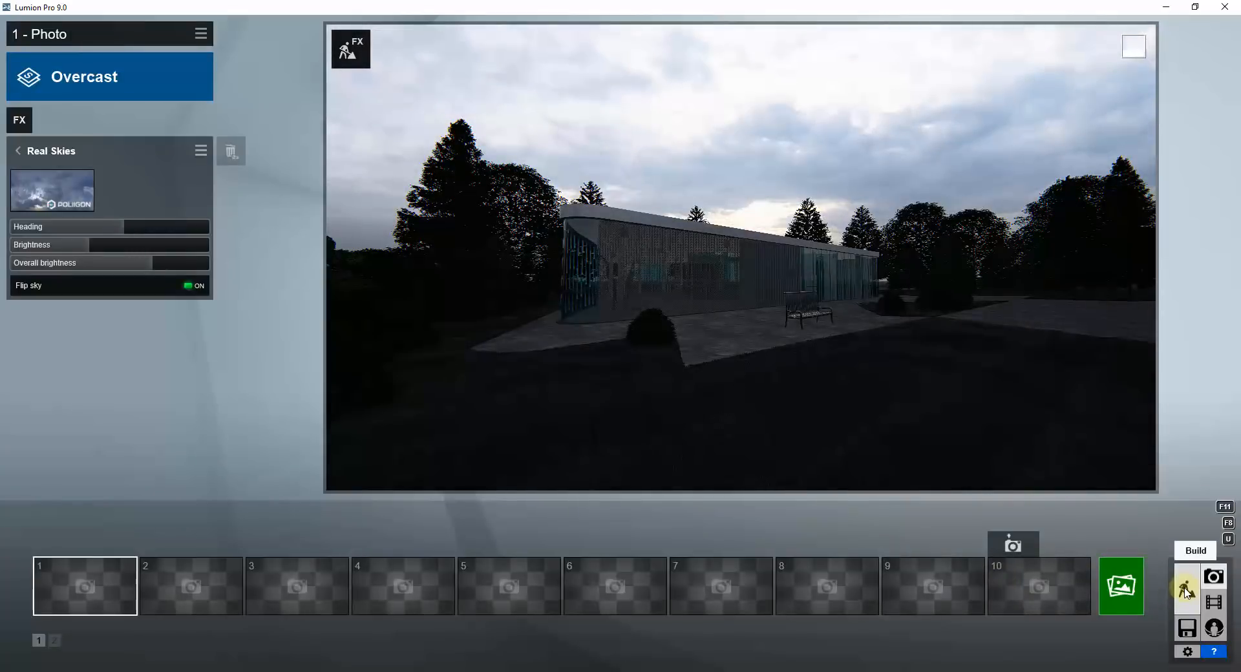
Return to Build mode and assign the indoor material Carpet Office 009 DDDS 1024 to the pleated facade screen from inside the building.
{"action": "left_click", "coordinate": [1187, 590]}
{"action": "scroll", "coordinate": [598, 402], "scroll_direction": "down", "scroll_amount": 5}
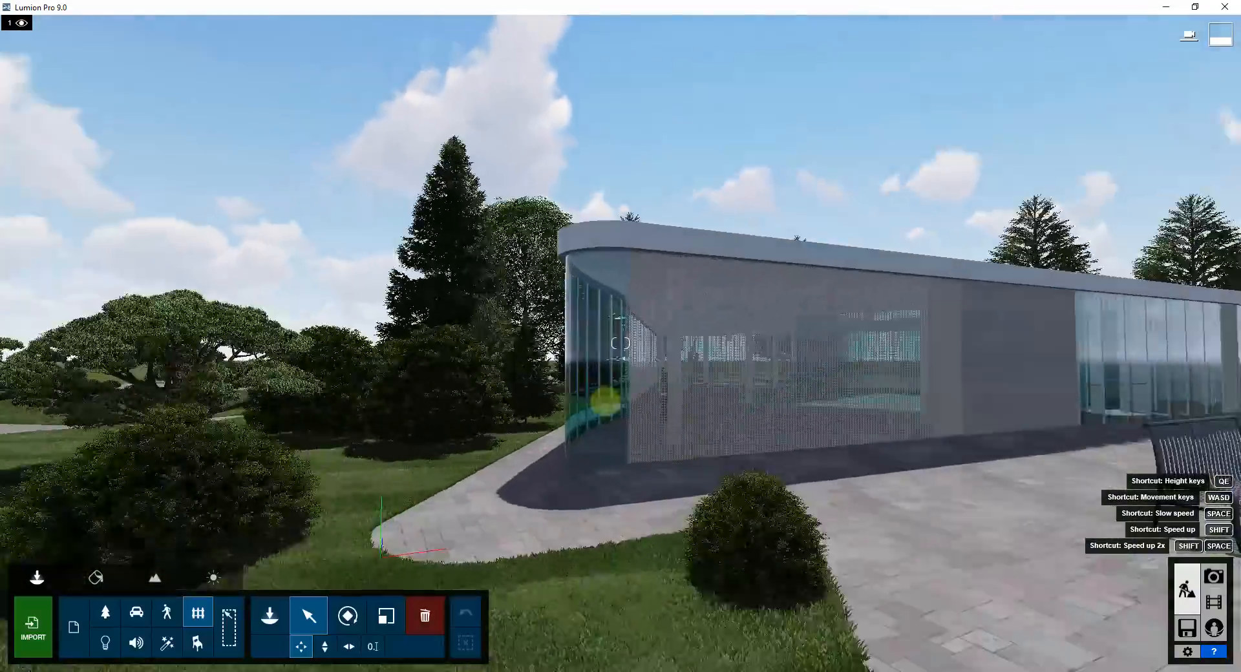
{"action": "key", "text": "w"}
{"action": "mouse_move", "coordinate": [606, 401]}
{"action": "right_mouse_down"}
{"action": "mouse_move", "coordinate": [640, 404]}
{"action": "mouse_move", "coordinate": [606, 404]}
{"action": "right_mouse_up"}
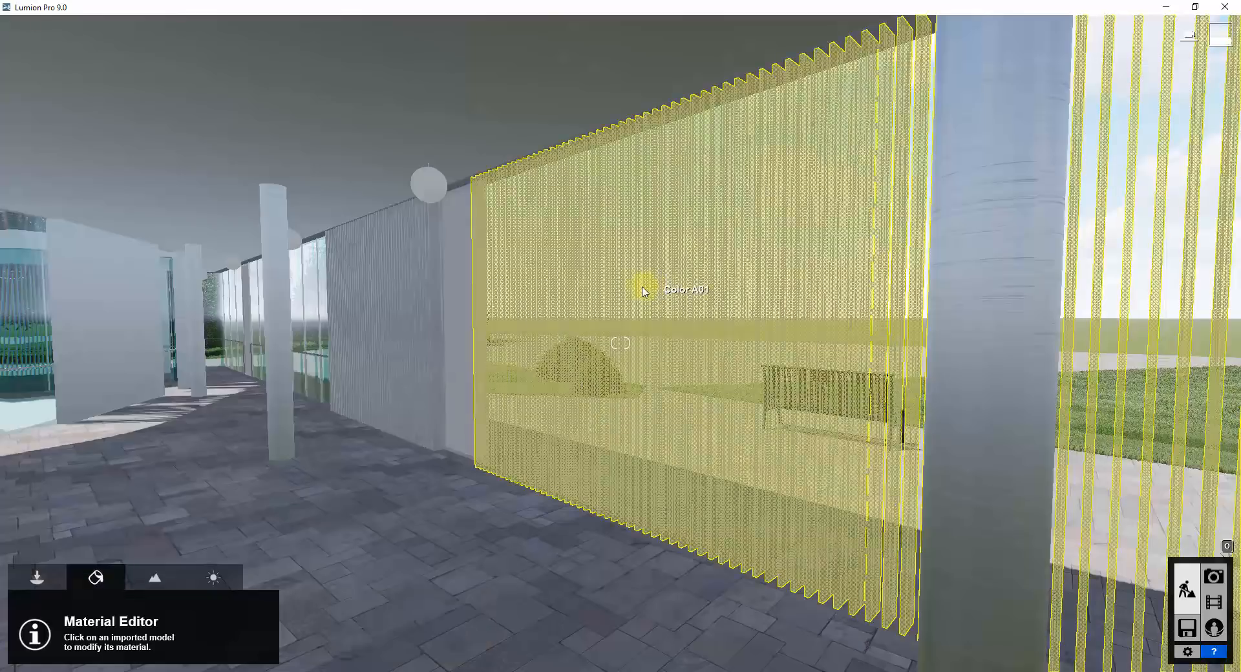
{"action": "left_click", "coordinate": [643, 291]}
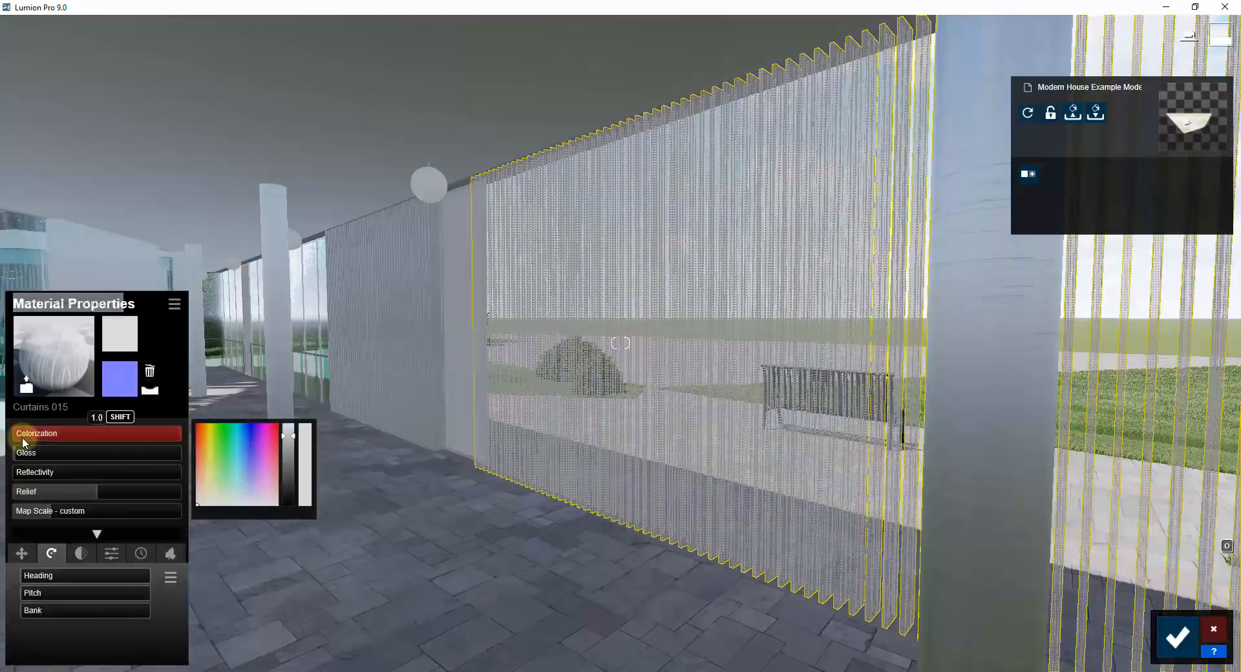
{"action": "left_click", "coordinate": [64, 355]}
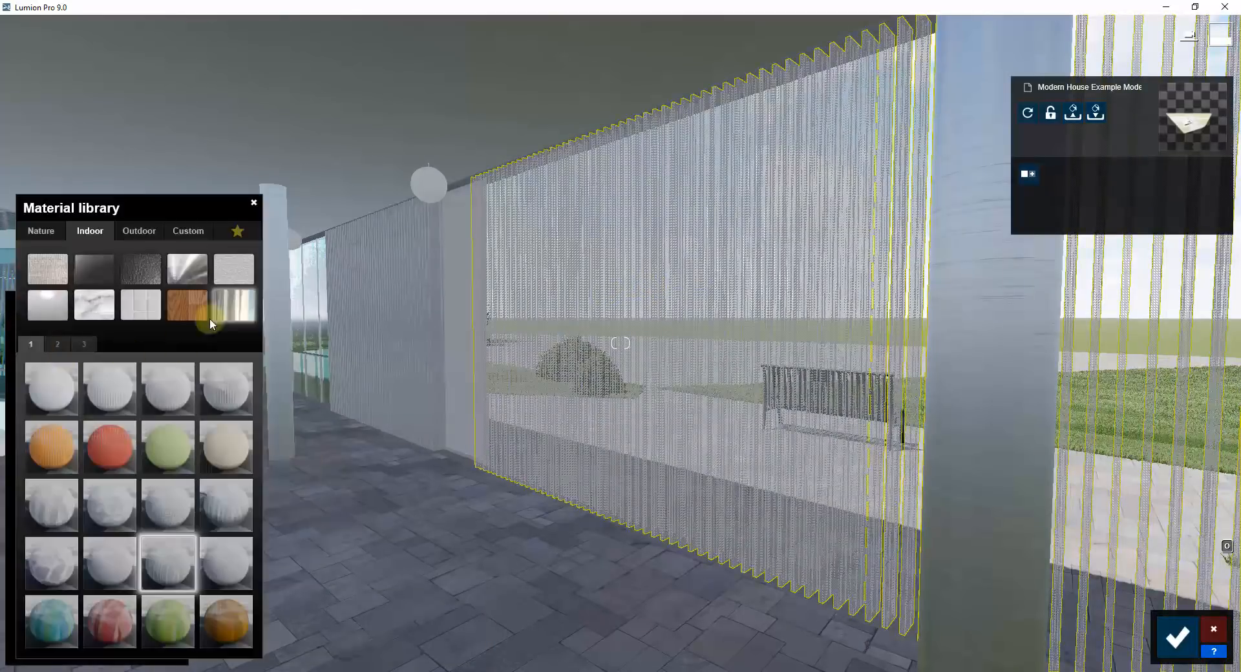
{"action": "left_click", "coordinate": [47, 271]}
{"action": "left_click", "coordinate": [179, 630]}
Examine the new facade screen material from outside, viewing the whole building from the front lawn.
{"action": "mouse_move", "coordinate": [841, 404]}
{"action": "right_mouse_down"}
{"action": "mouse_move", "coordinate": [862, 409]}
{"action": "mouse_move", "coordinate": [842, 410]}
{"action": "right_mouse_up"}
{"action": "key", "text": "w"}
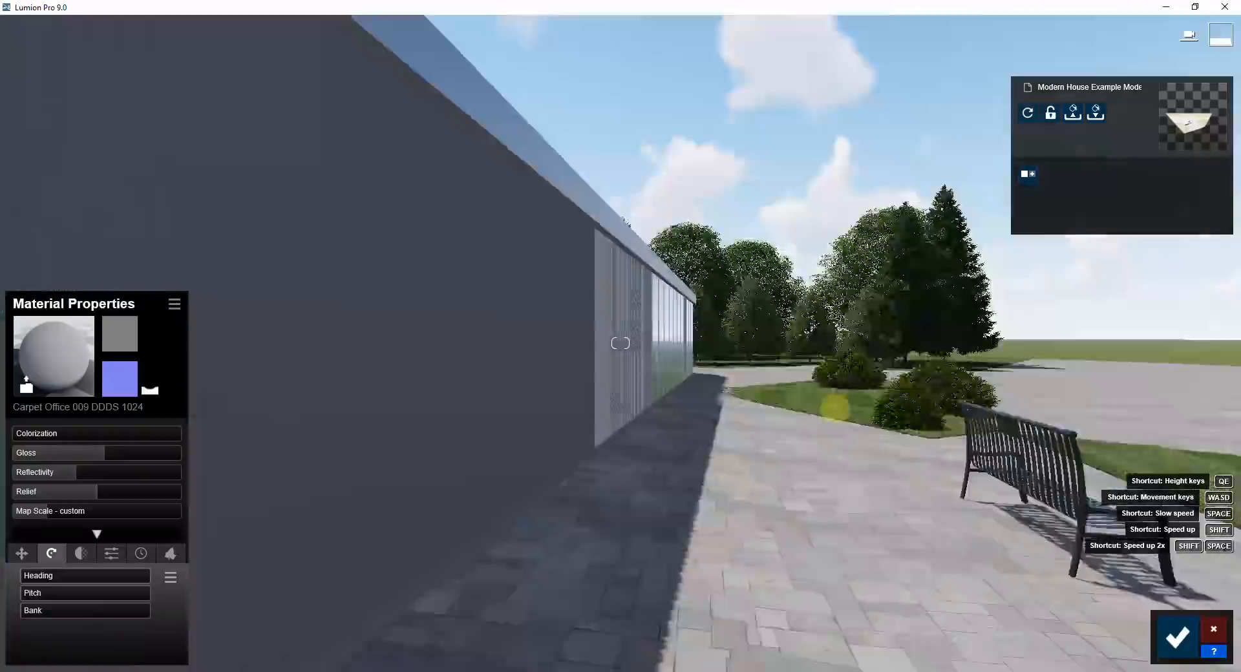
{"action": "key", "text": "s"}
{"action": "right_click_drag", "start_coordinate": [840, 409], "coordinate": [849, 408]}
{"action": "key", "text": "s"}
{"action": "key", "text": "d"}
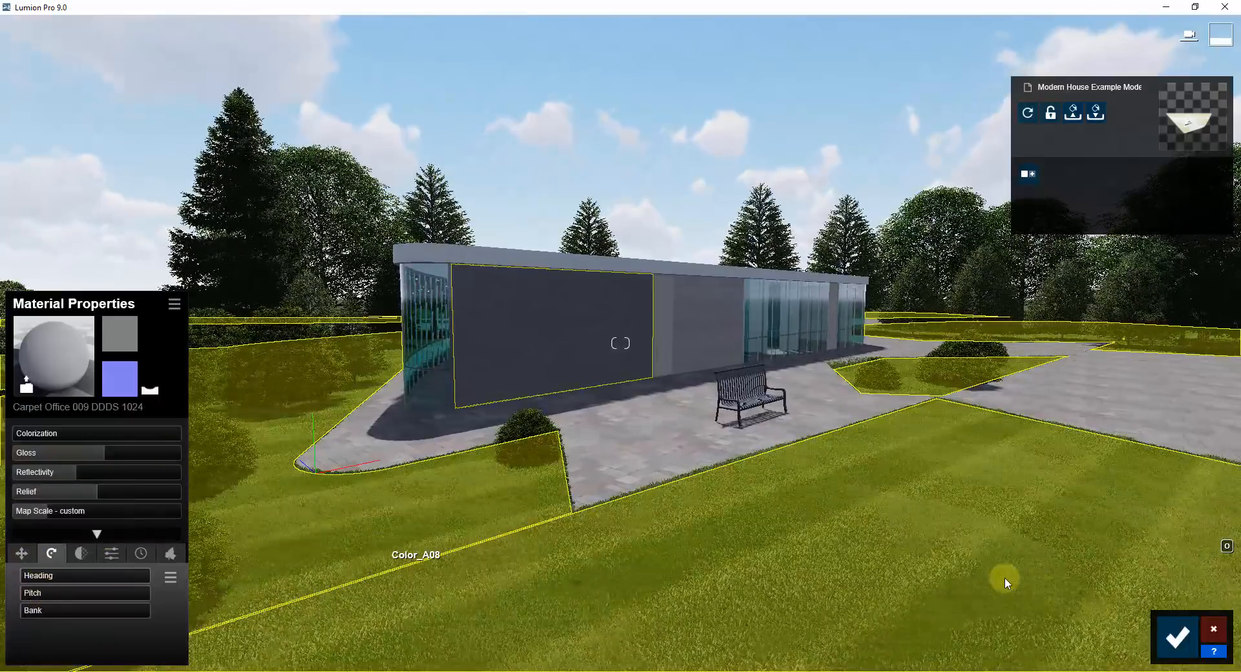
Leave the material editor and place Sparrow 001 Flying birds from the character library on the paved plaza beside the building.
{"action": "left_click", "coordinate": [1006, 582]}
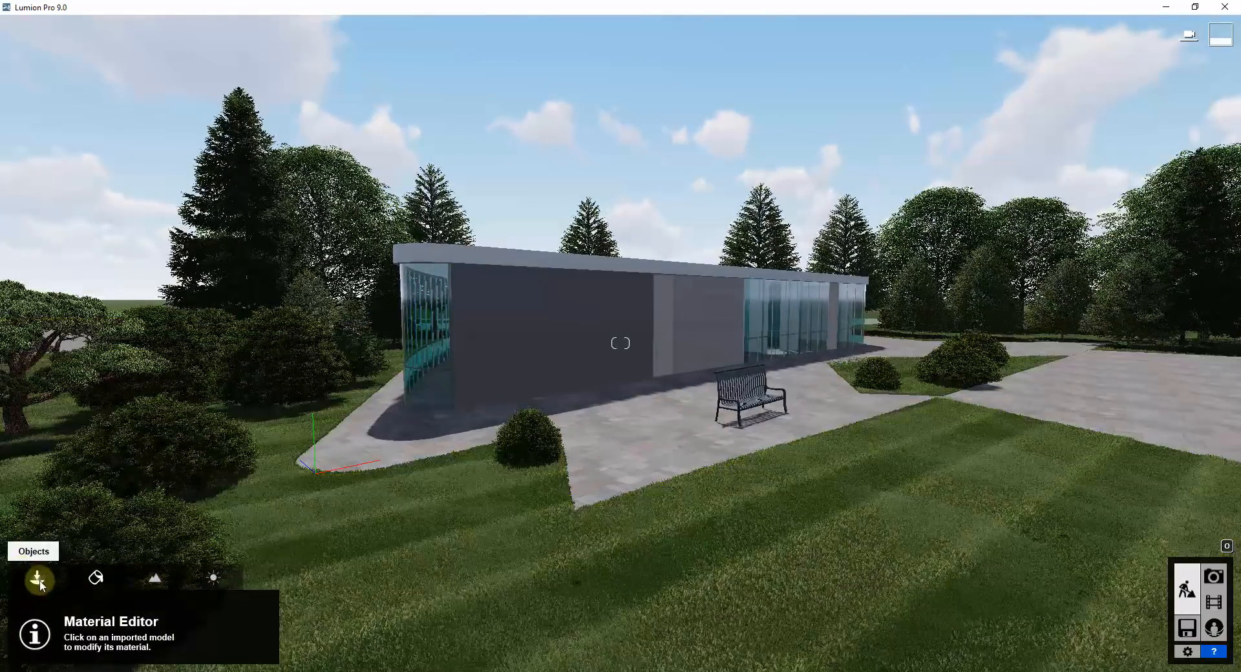
{"action": "left_click", "coordinate": [37, 578]}
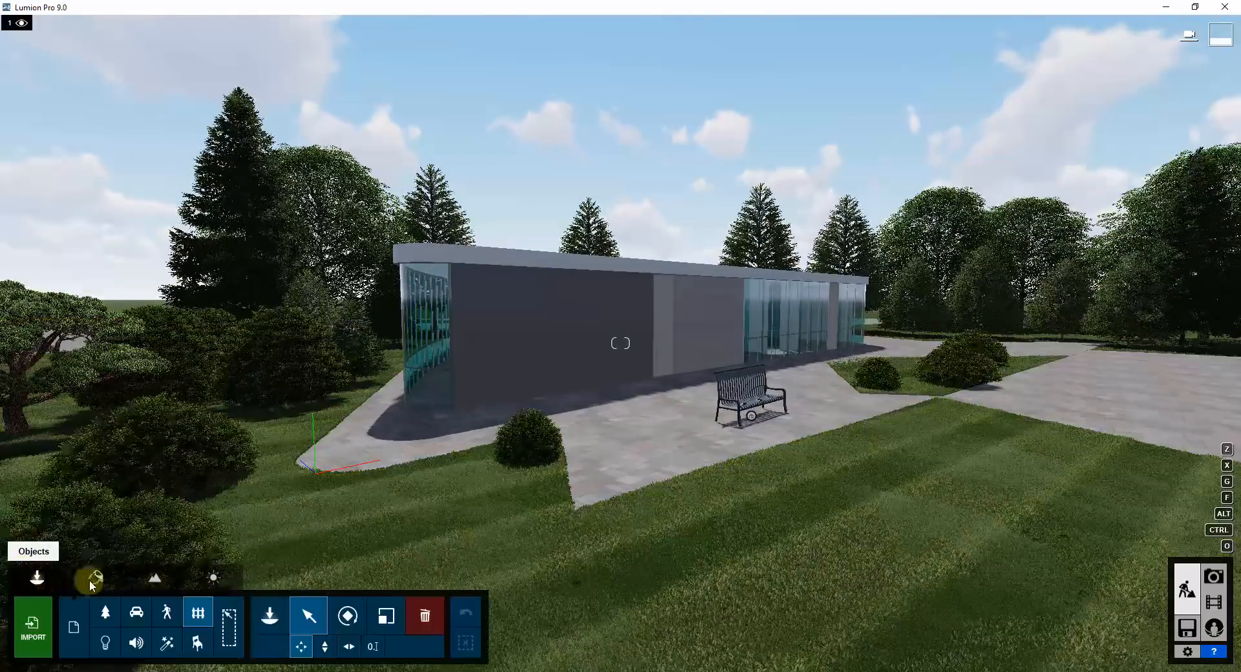
{"action": "left_click", "coordinate": [270, 616]}
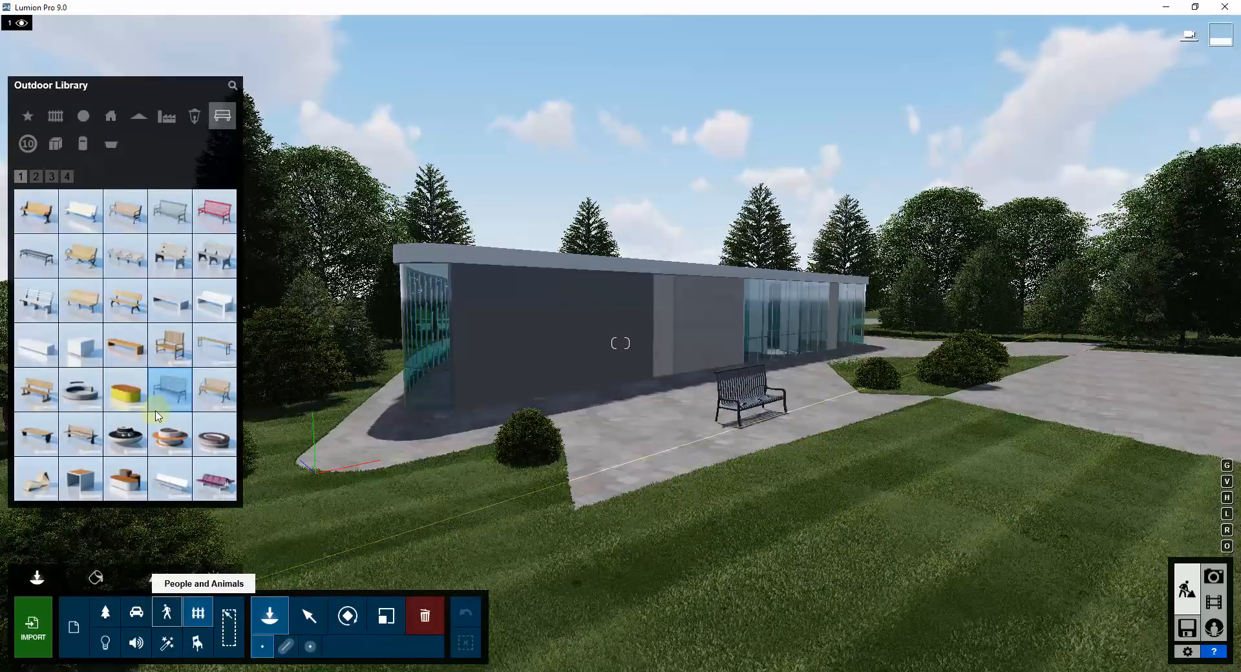
{"action": "left_click", "coordinate": [167, 611]}
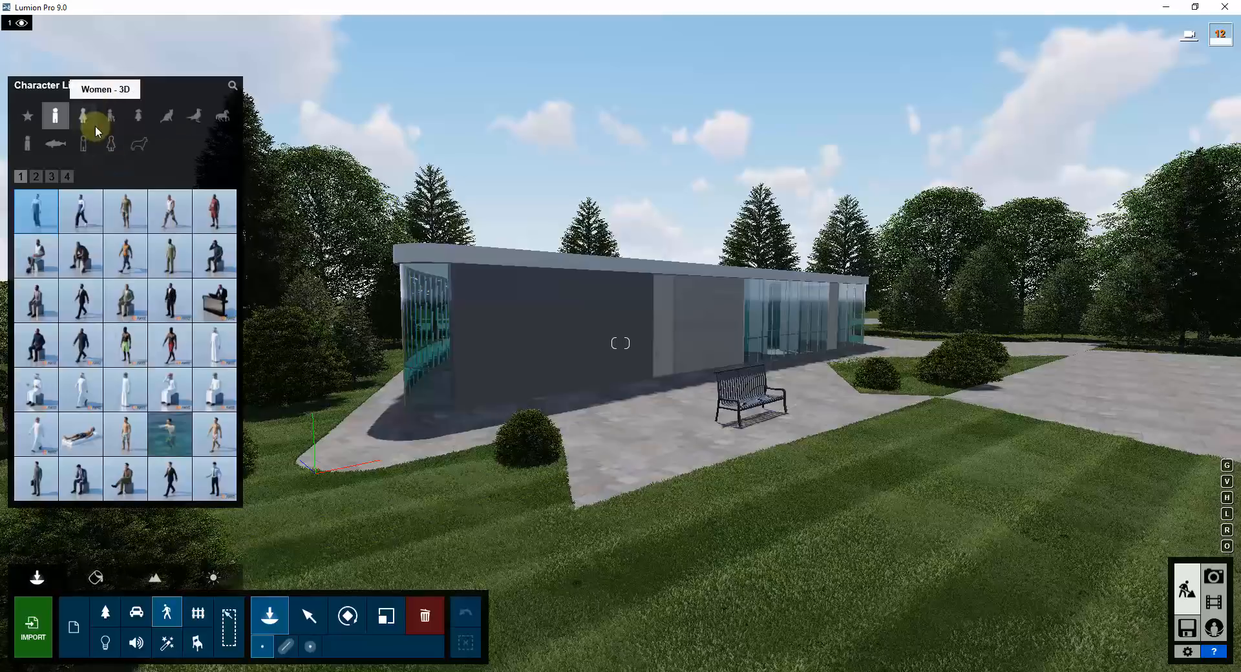
{"action": "left_click", "coordinate": [197, 123]}
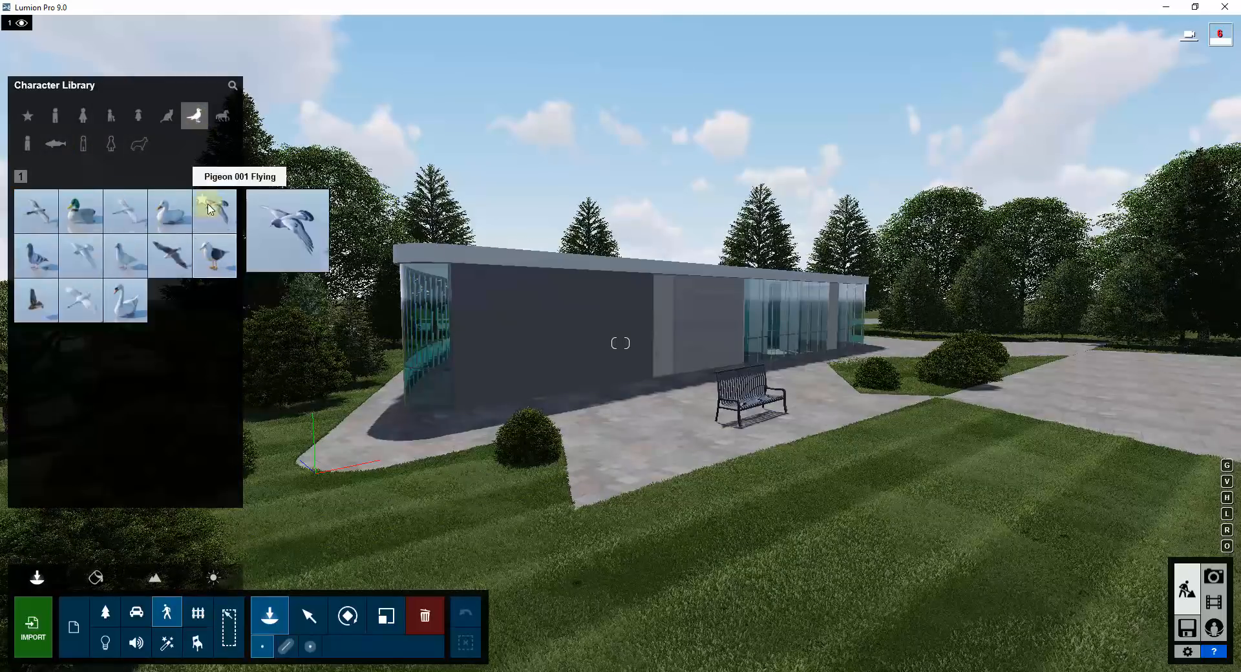
{"action": "mouse_move", "coordinate": [171, 271]}
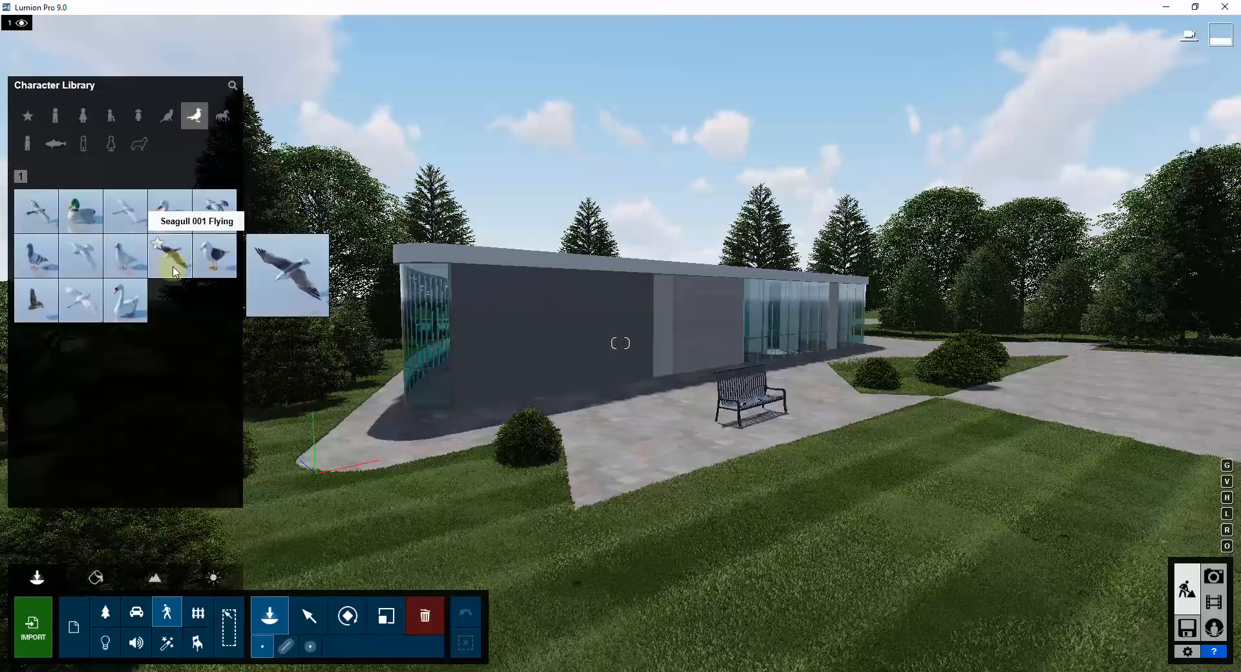
{"action": "mouse_move", "coordinate": [35, 313]}
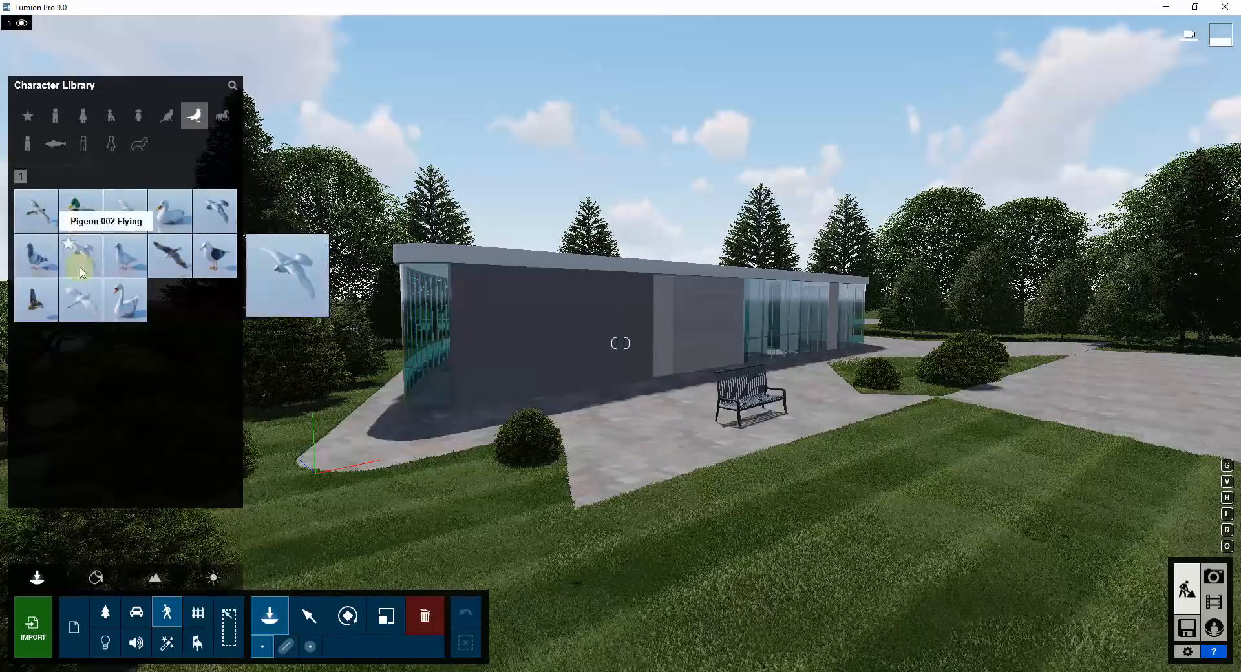
{"action": "left_click", "coordinate": [35, 307]}
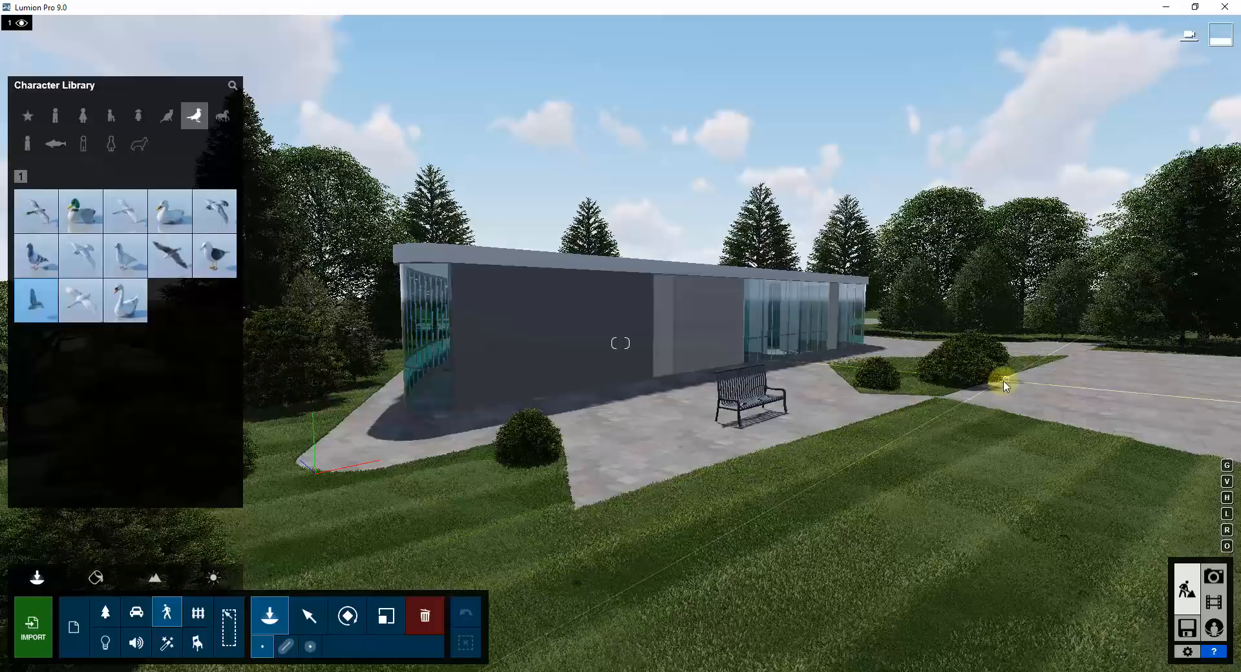
{"action": "left_click", "coordinate": [1047, 375]}
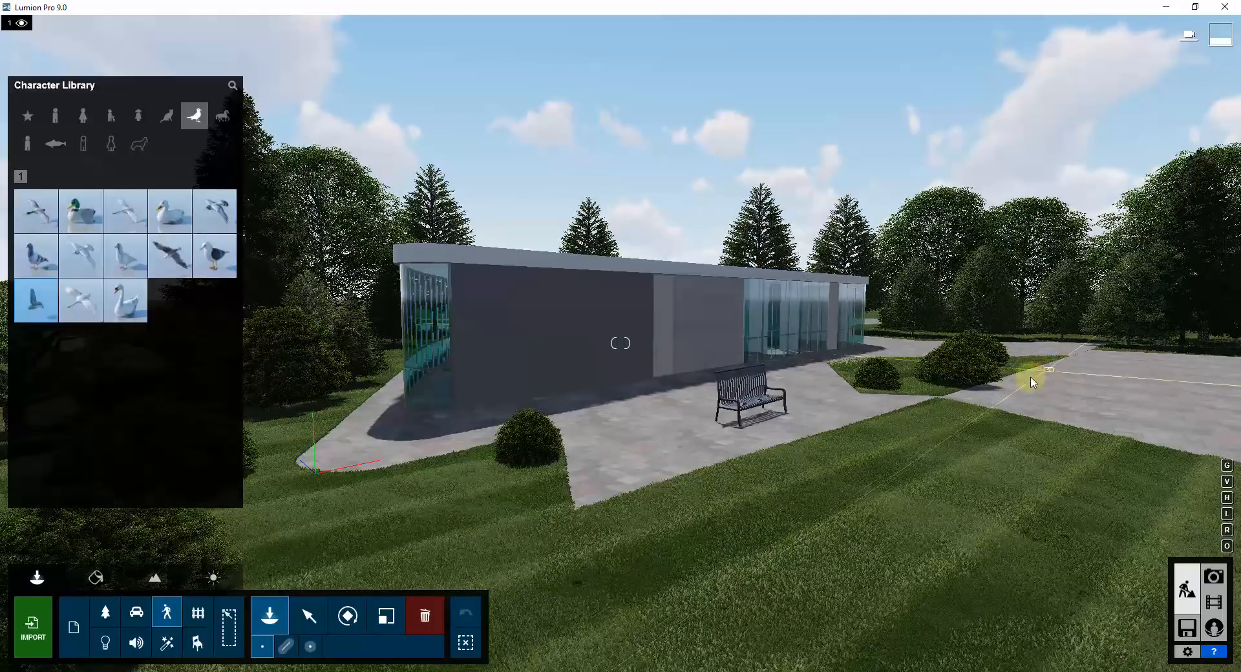
Select both sparrows on the plaza and raise them together into the sky, well above the treetops.
{"action": "right_click_drag", "start_coordinate": [1001, 395], "coordinate": [918, 394]}
{"action": "key", "text": "w"}
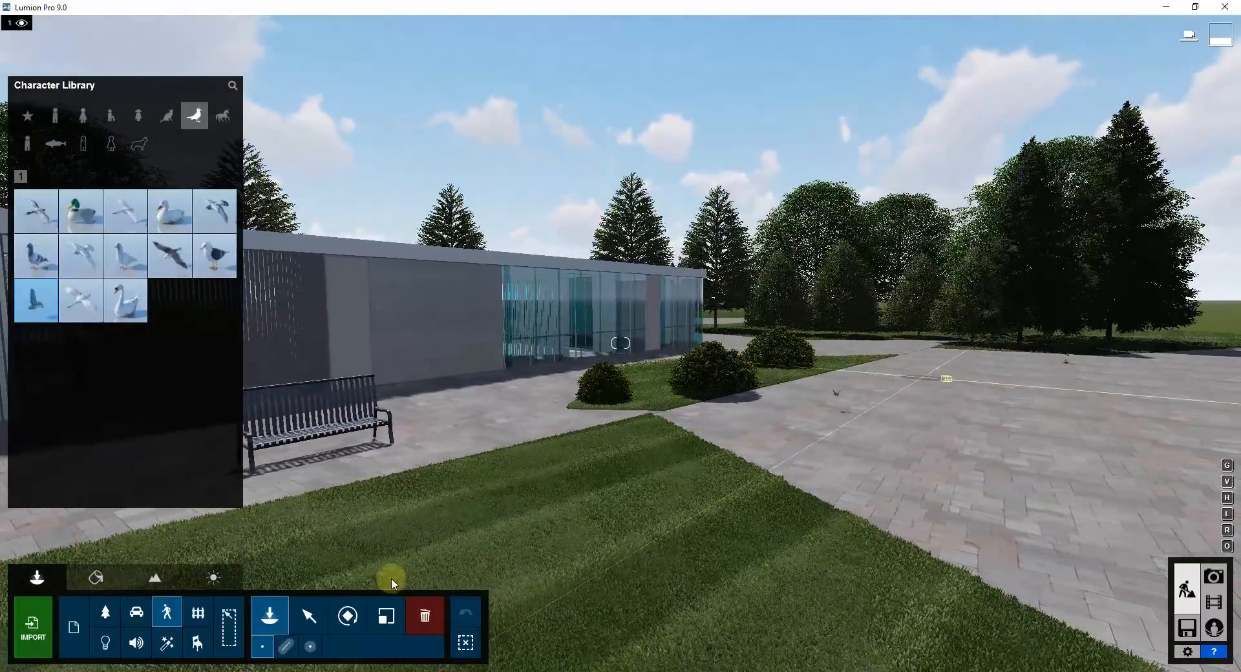
{"action": "left_click", "coordinate": [309, 616]}
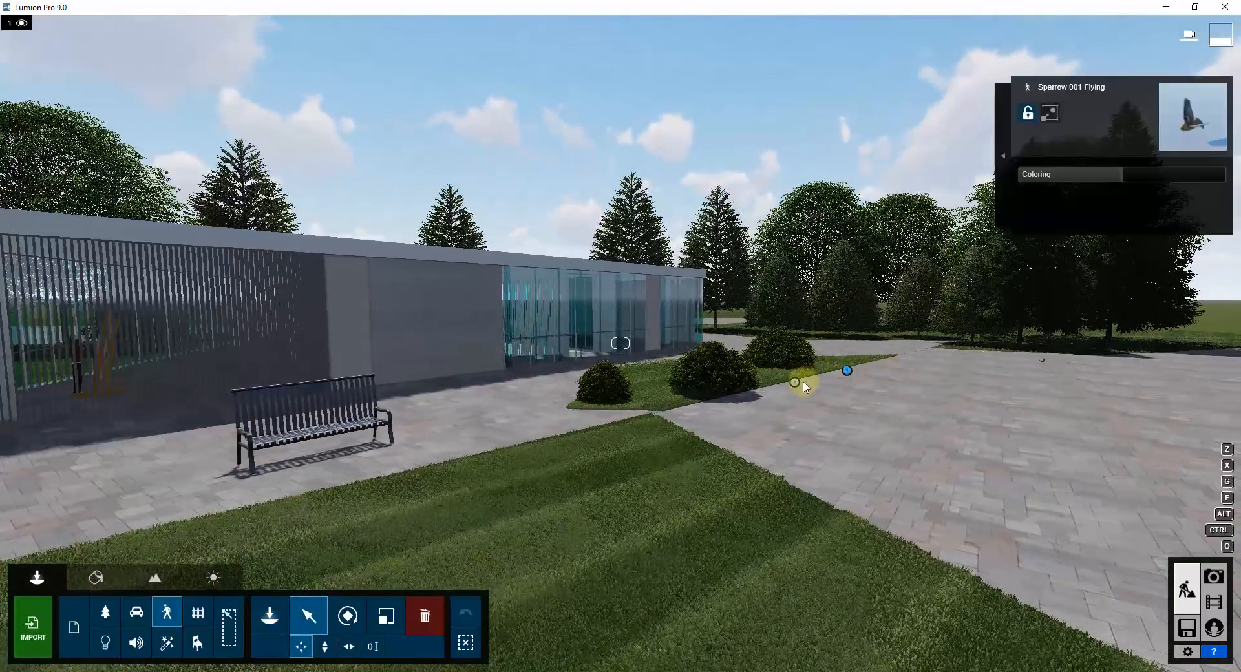
{"action": "left_click", "coordinate": [847, 371], "text": "ctrl"}
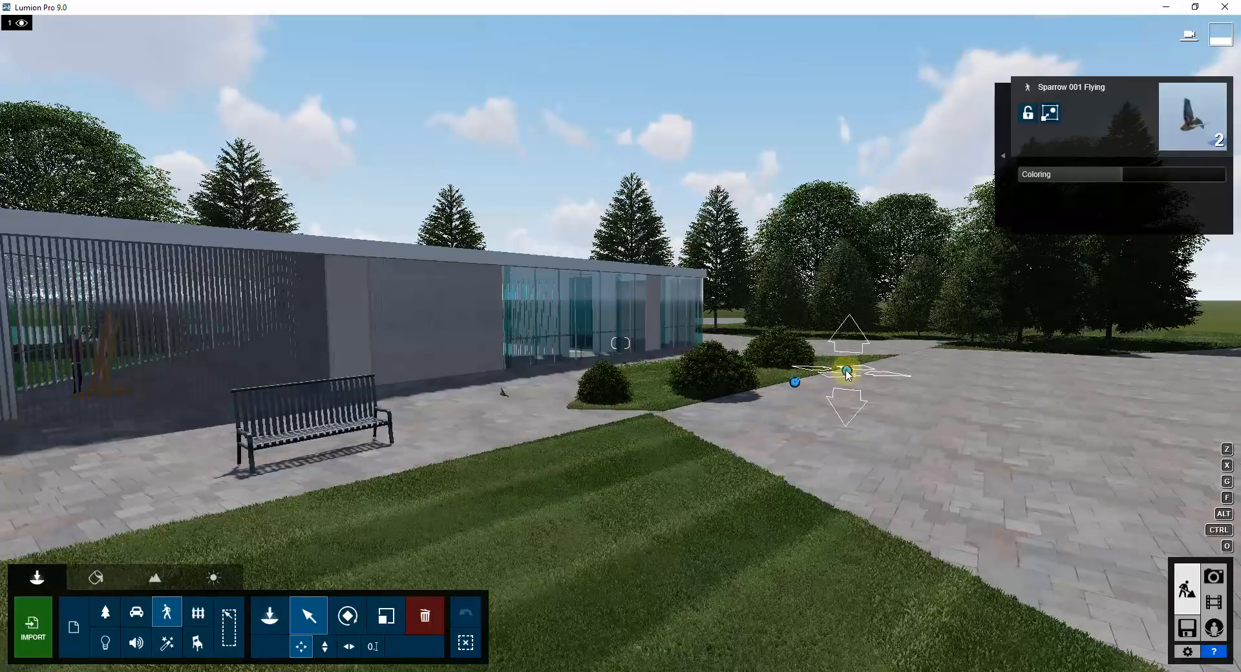
{"action": "mouse_move", "coordinate": [798, 384]}
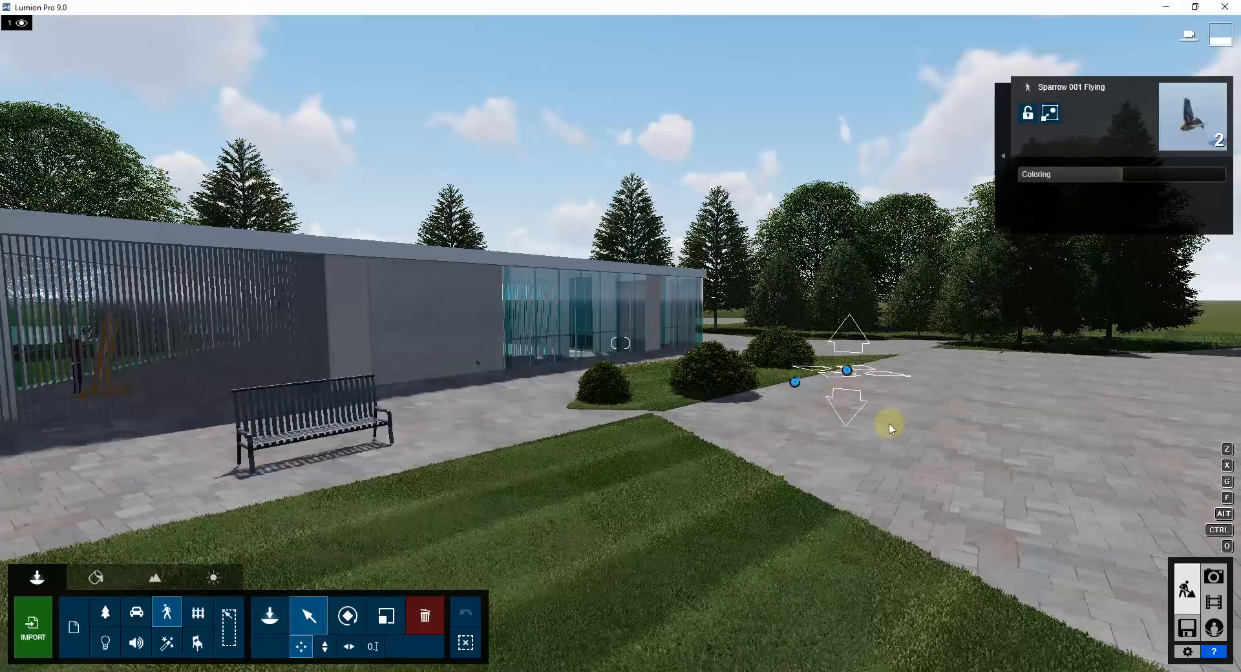
{"action": "key", "text": "h"}
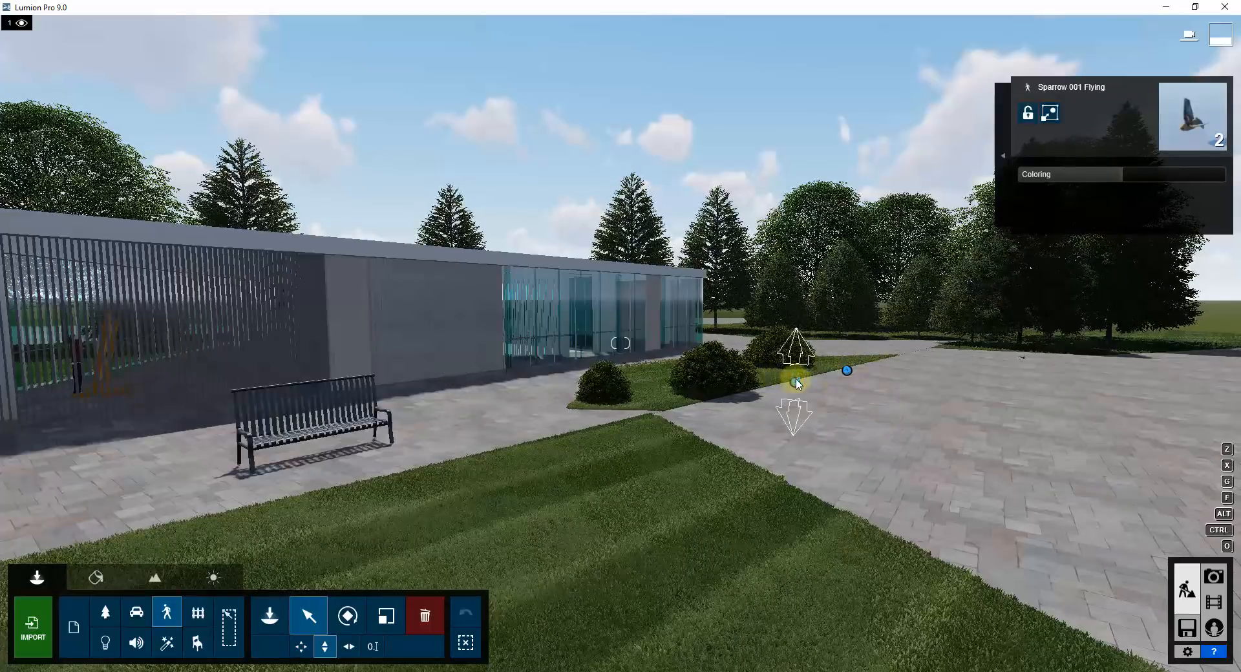
{"action": "left_click_drag", "start_coordinate": [800, 340], "coordinate": [818, 148]}
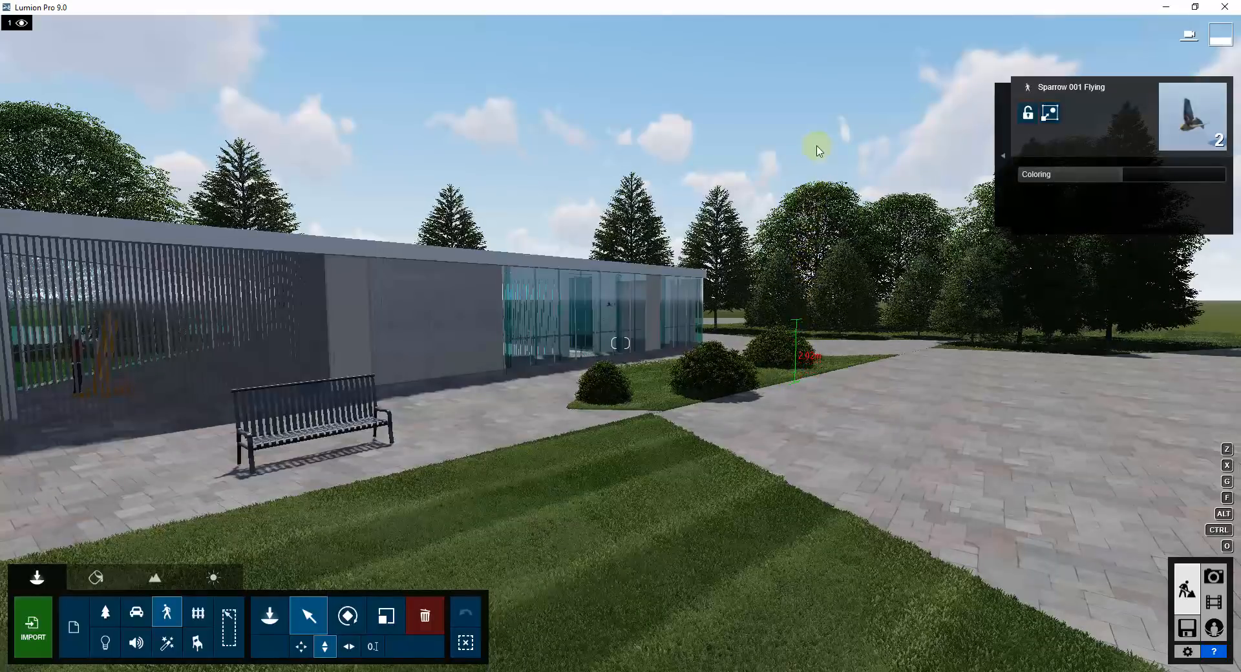
{"action": "left_click_drag", "start_coordinate": [813, 4], "coordinate": [803, 36]}
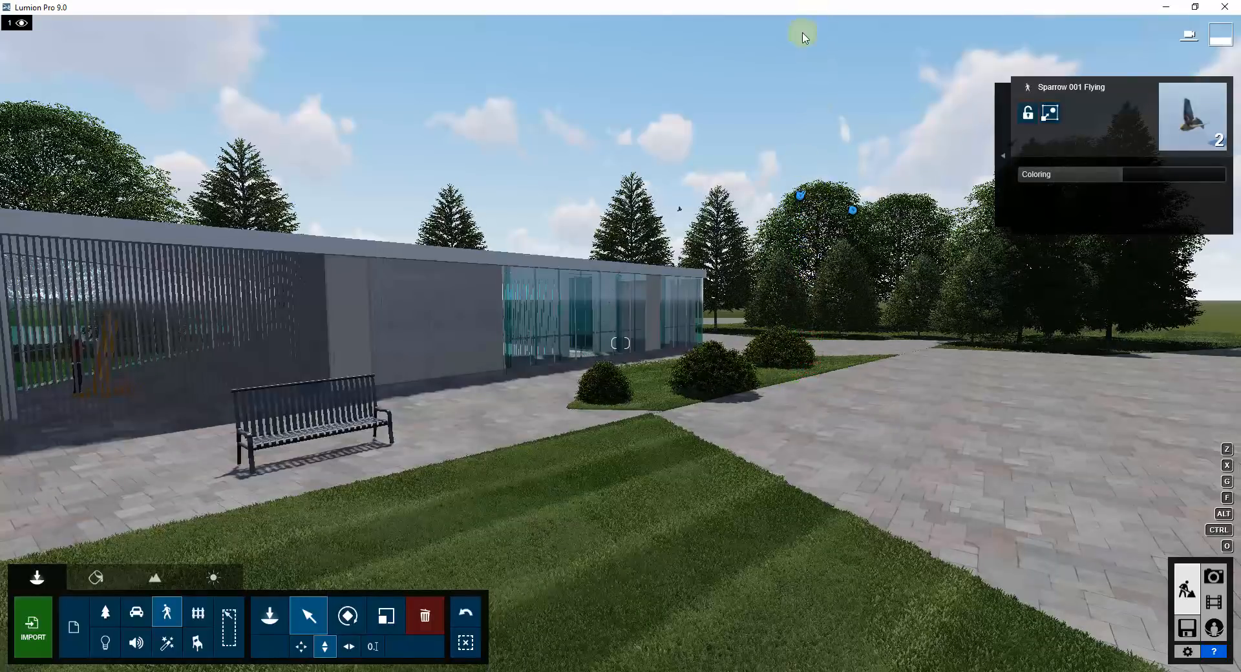
{"action": "left_click_drag", "start_coordinate": [800, 195], "coordinate": [804, 31]}
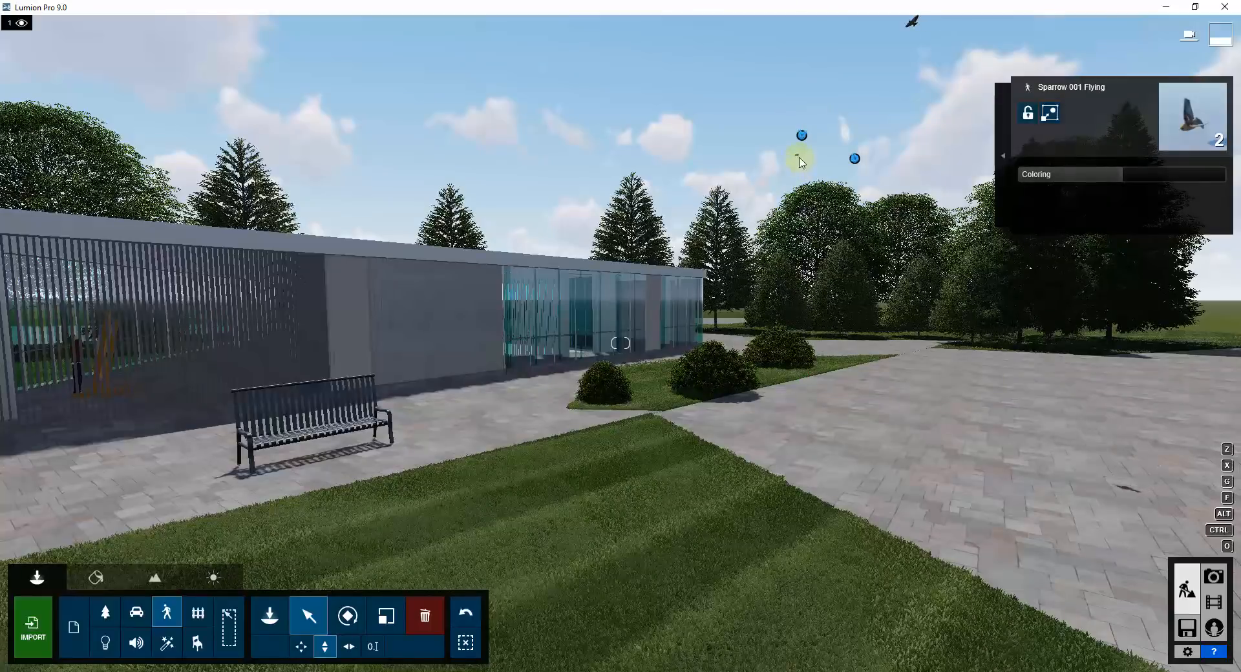
{"action": "left_click_drag", "start_coordinate": [801, 135], "coordinate": [807, 56]}
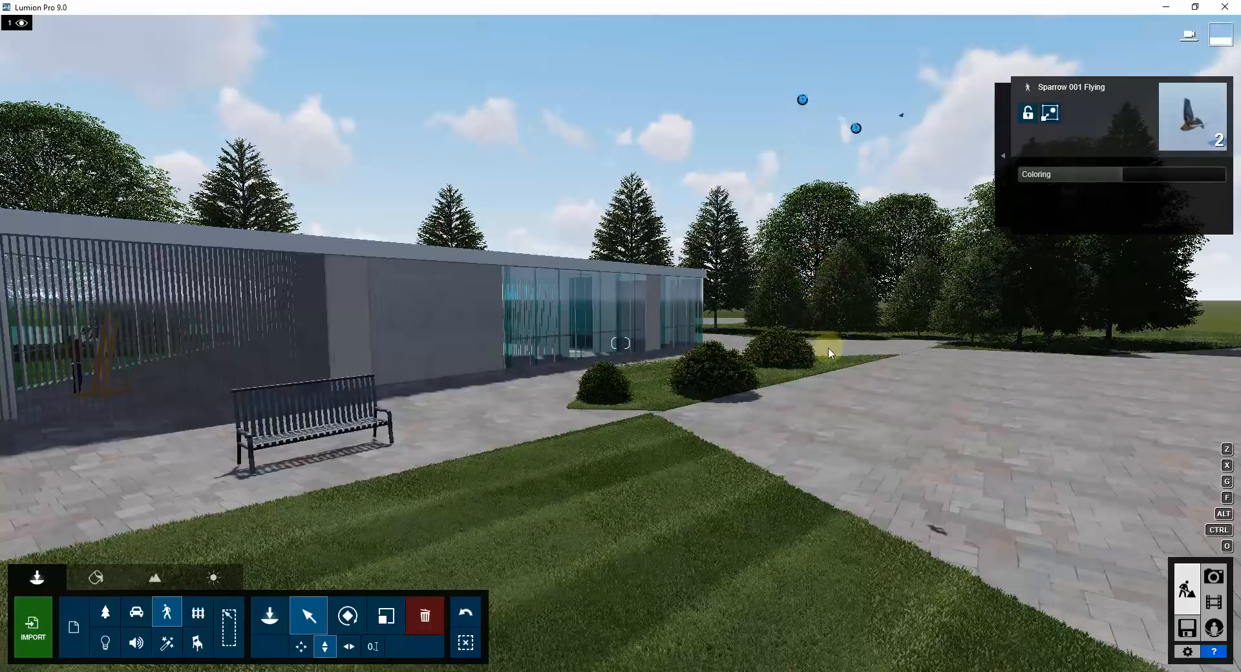
Copy the two raised sparrows, placing the duplicates a short distance below the originals.
{"action": "key", "text": "q"}
{"action": "right_click_drag", "start_coordinate": [838, 350], "coordinate": [831, 347]}
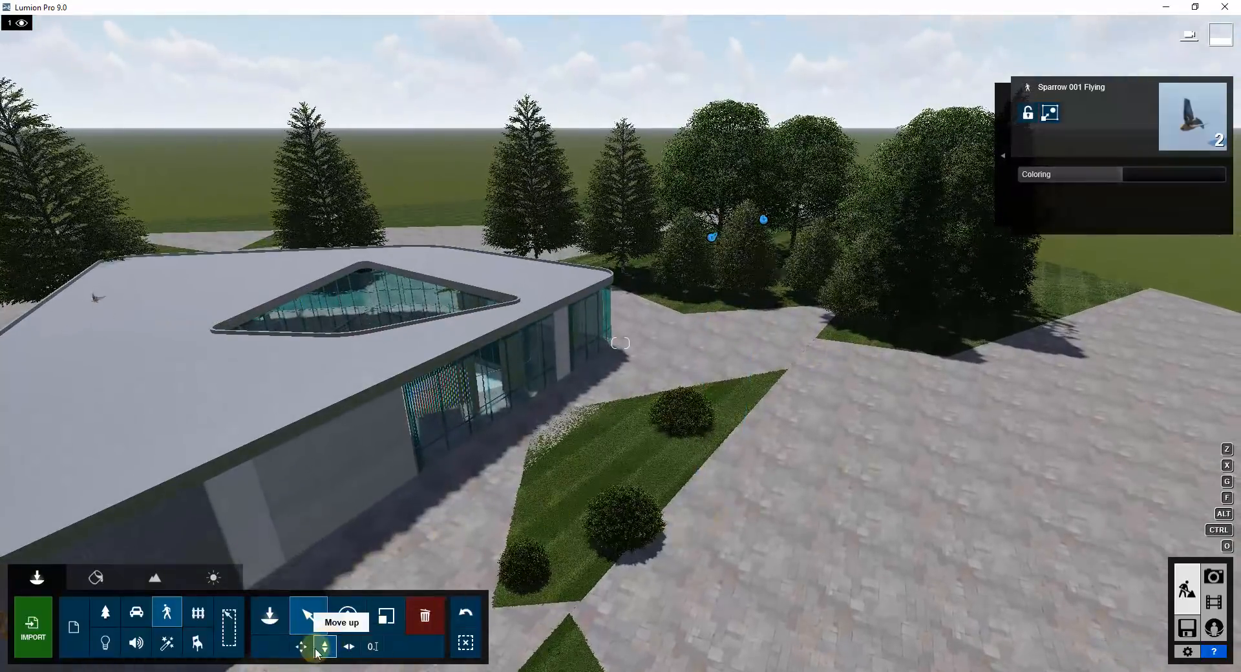
{"action": "mouse_move", "coordinate": [712, 240]}
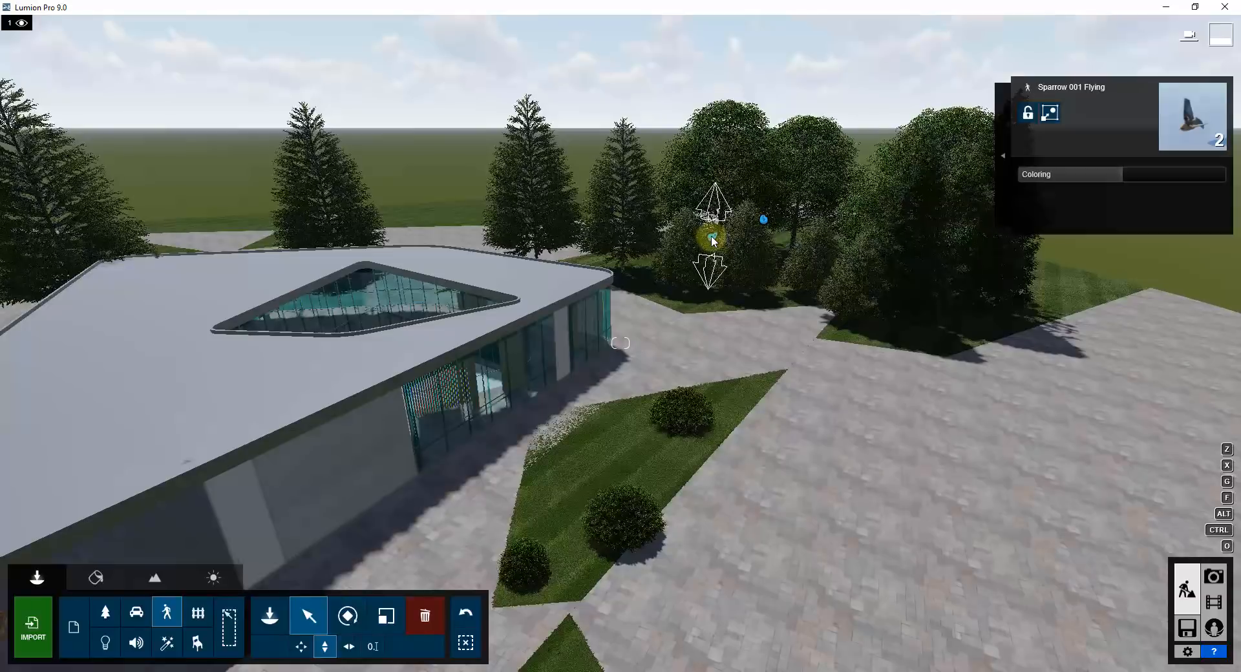
{"action": "key", "text": "alt"}
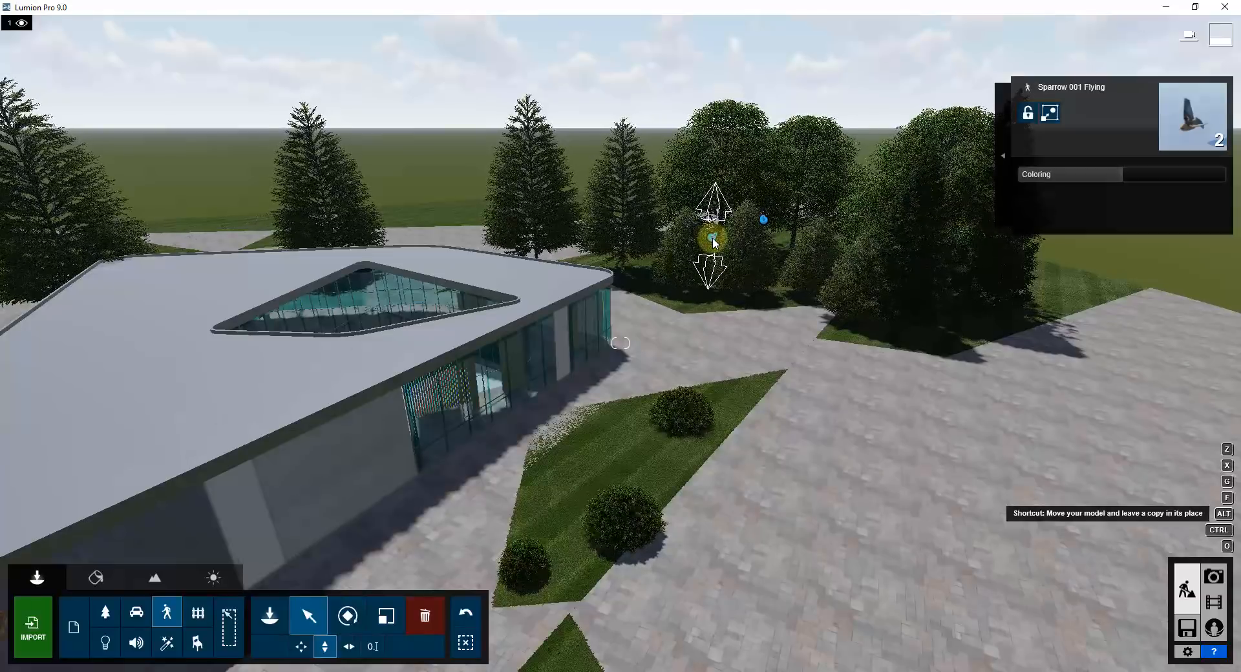
{"action": "left_click_drag", "start_coordinate": [714, 241], "coordinate": [732, 282]}
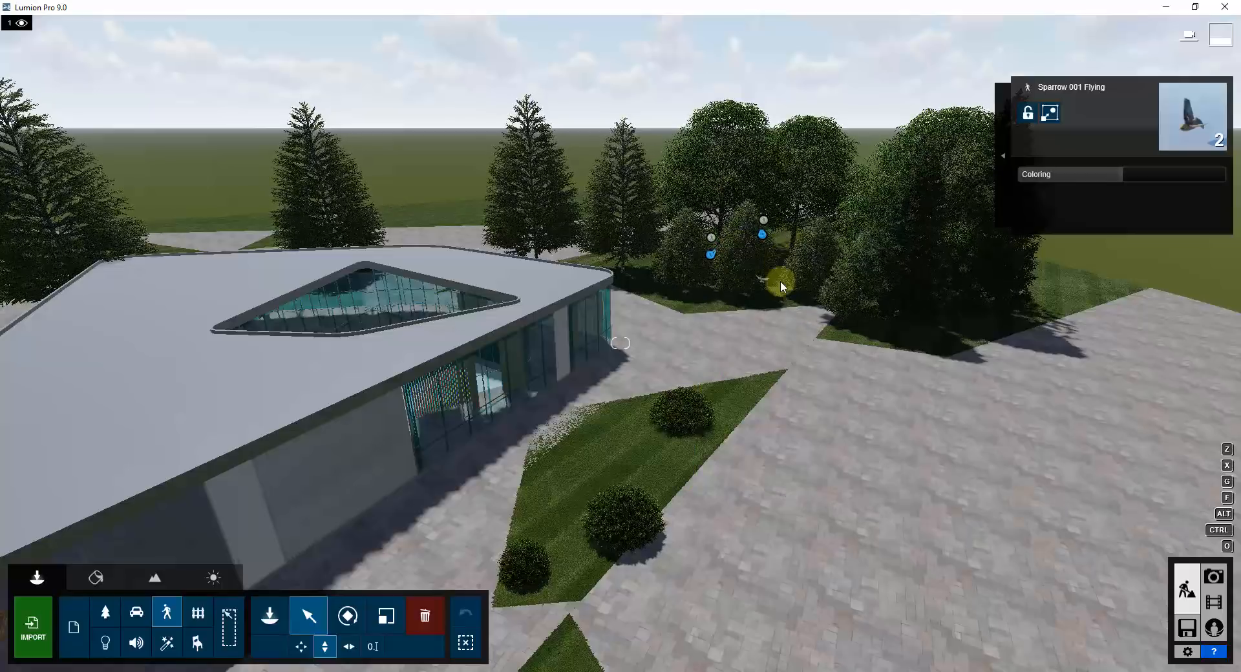
{"action": "right_click_drag", "start_coordinate": [781, 282], "coordinate": [785, 259]}
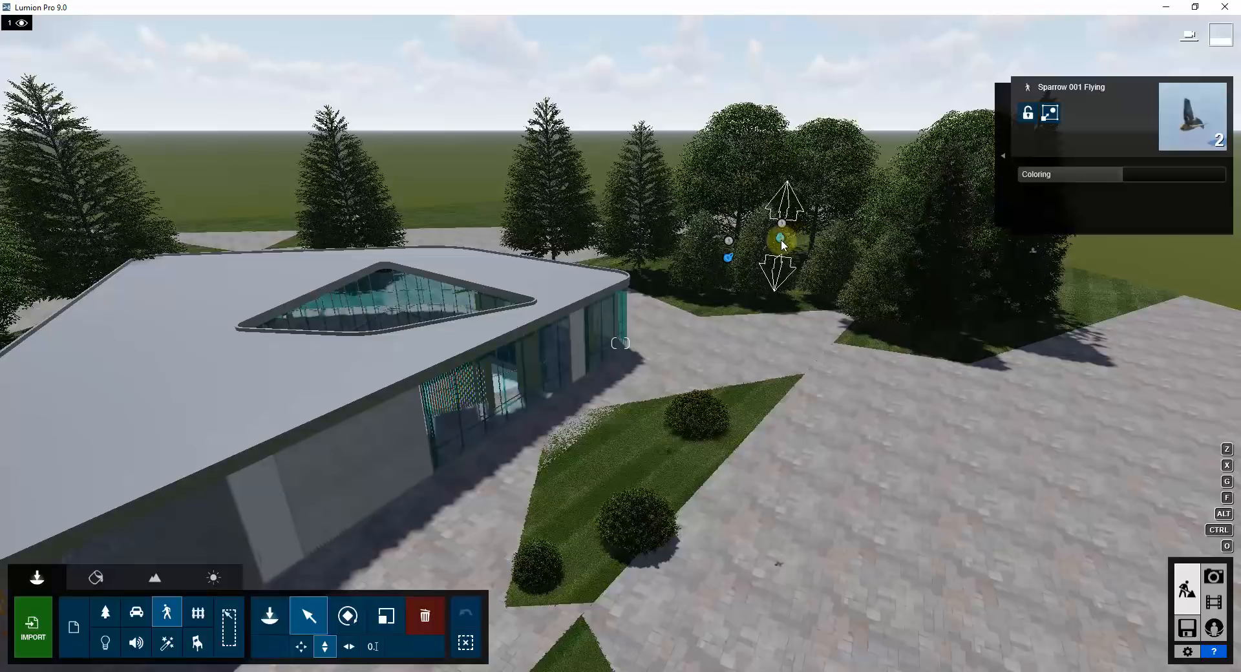
Return to a front lawn view of the whole building and switch to Photo mode.
{"action": "right_click_drag", "start_coordinate": [776, 324], "coordinate": [776, 322]}
{"action": "key", "text": "e"}
{"action": "key", "text": "s"}
{"action": "key", "text": "e"}
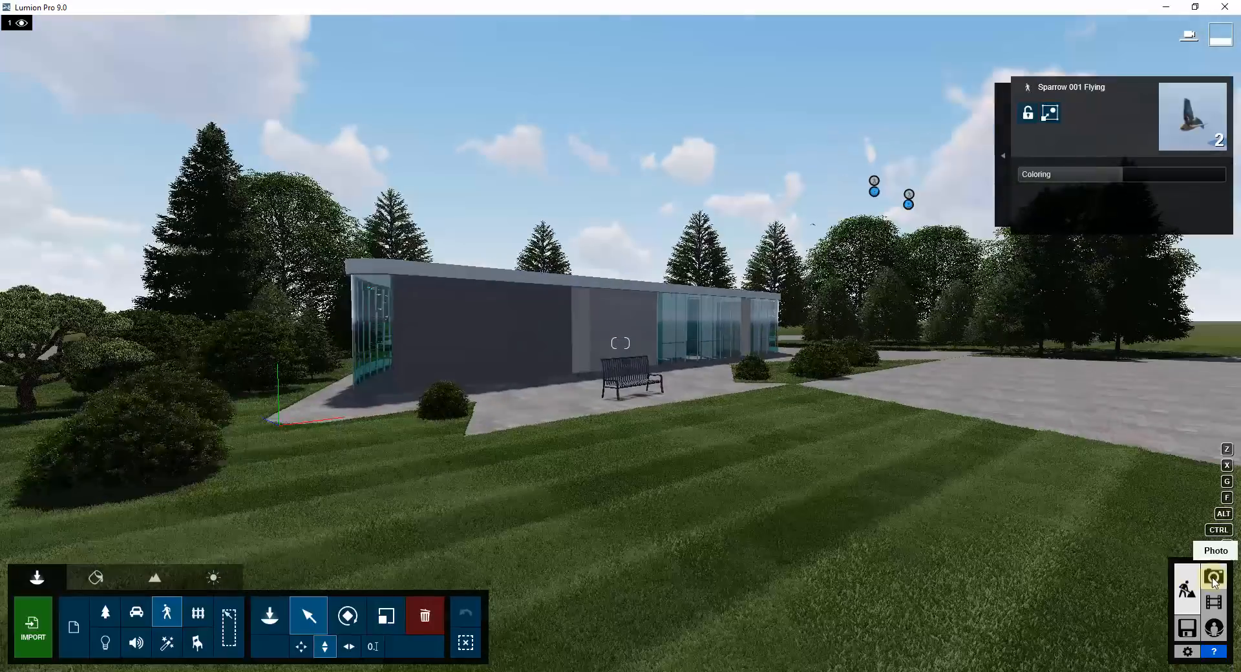
{"action": "left_click", "coordinate": [1210, 583]}
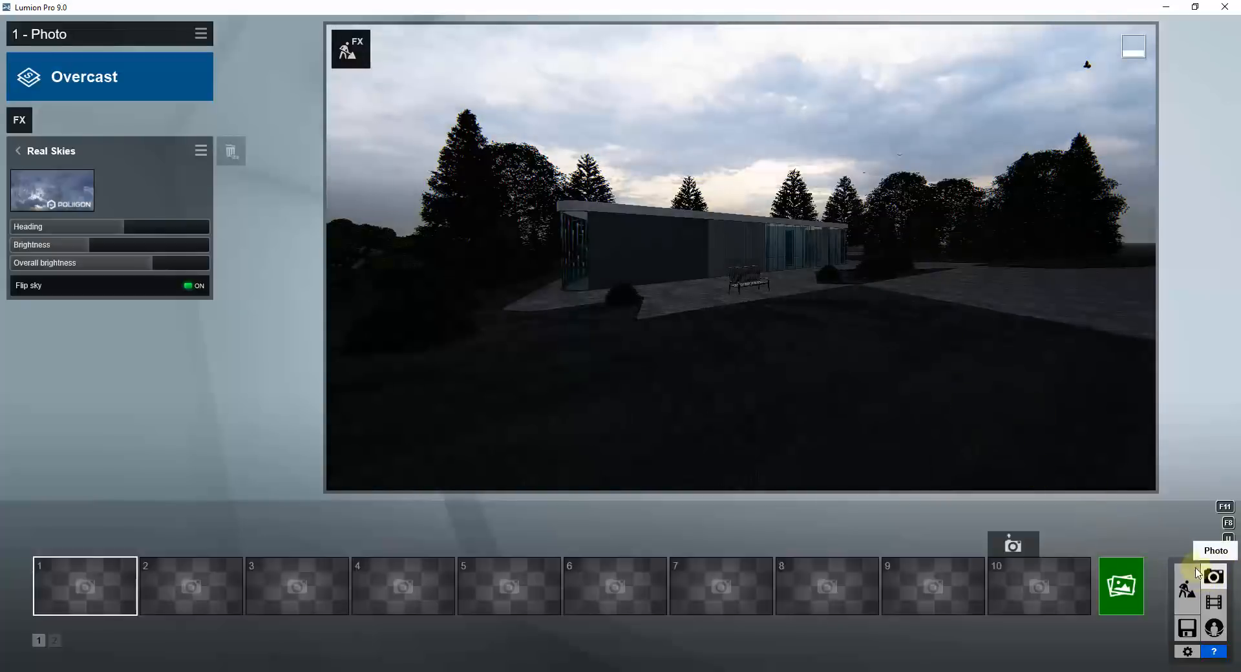
Frame the photo on the building and flying sparrows from a camera height of about 2.32 m with a slightly shorter focal length.
{"action": "right_click_drag", "start_coordinate": [839, 389], "coordinate": [837, 387]}
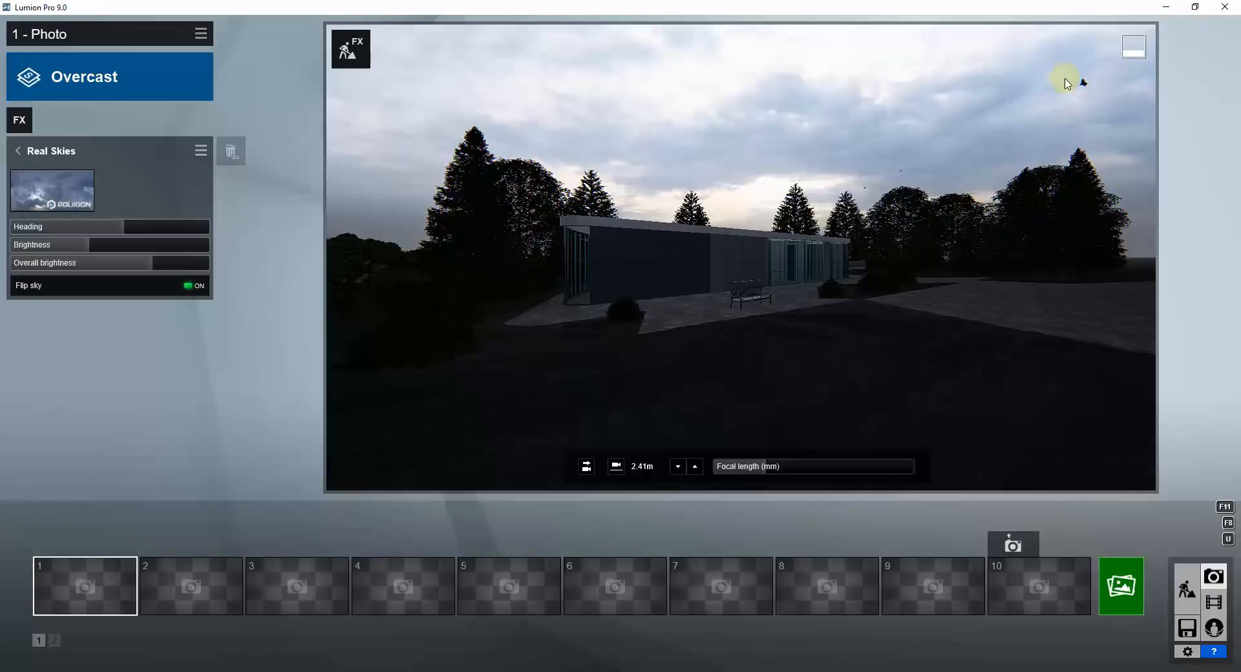
{"action": "key", "text": "w"}
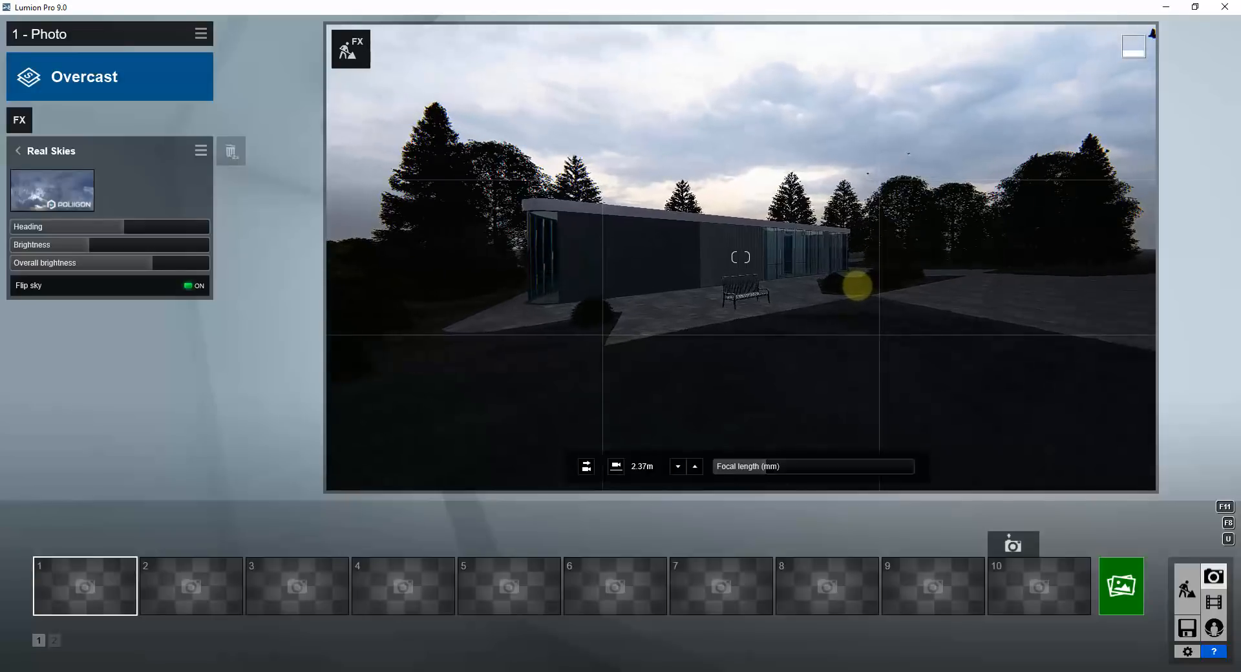
{"action": "key", "text": "q"}
{"action": "right_click_drag", "start_coordinate": [857, 286], "coordinate": [857, 286]}
{"action": "key", "text": "s"}
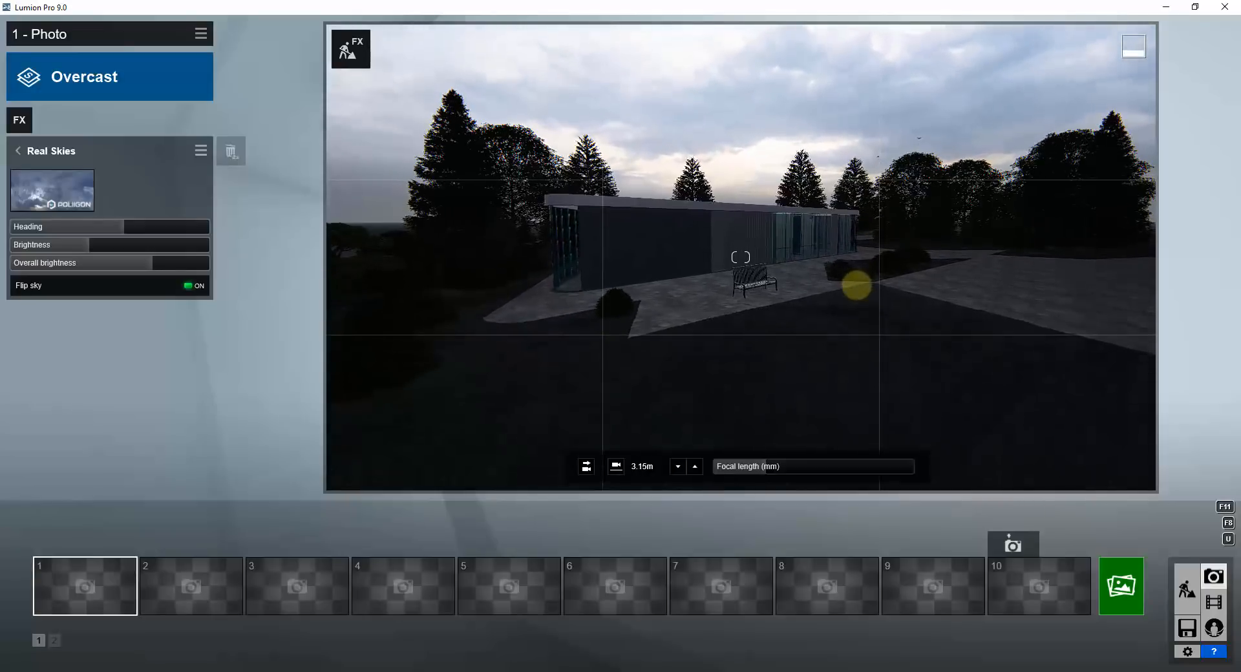
{"action": "key", "text": "q"}
{"action": "right_click_drag", "start_coordinate": [858, 286], "coordinate": [858, 288]}
{"action": "key", "text": "e"}
{"action": "key", "text": "w"}
{"action": "left_click_drag", "start_coordinate": [772, 467], "coordinate": [767, 467]}
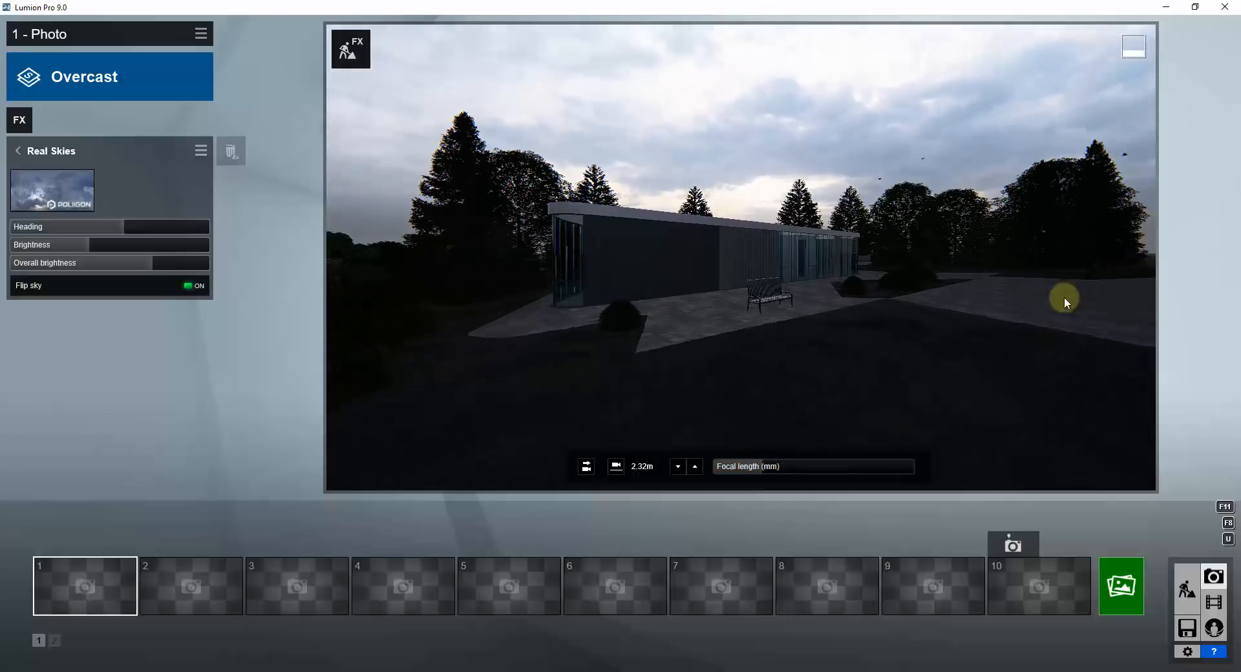
{"action": "right_click_drag", "start_coordinate": [1041, 303], "coordinate": [1016, 301]}
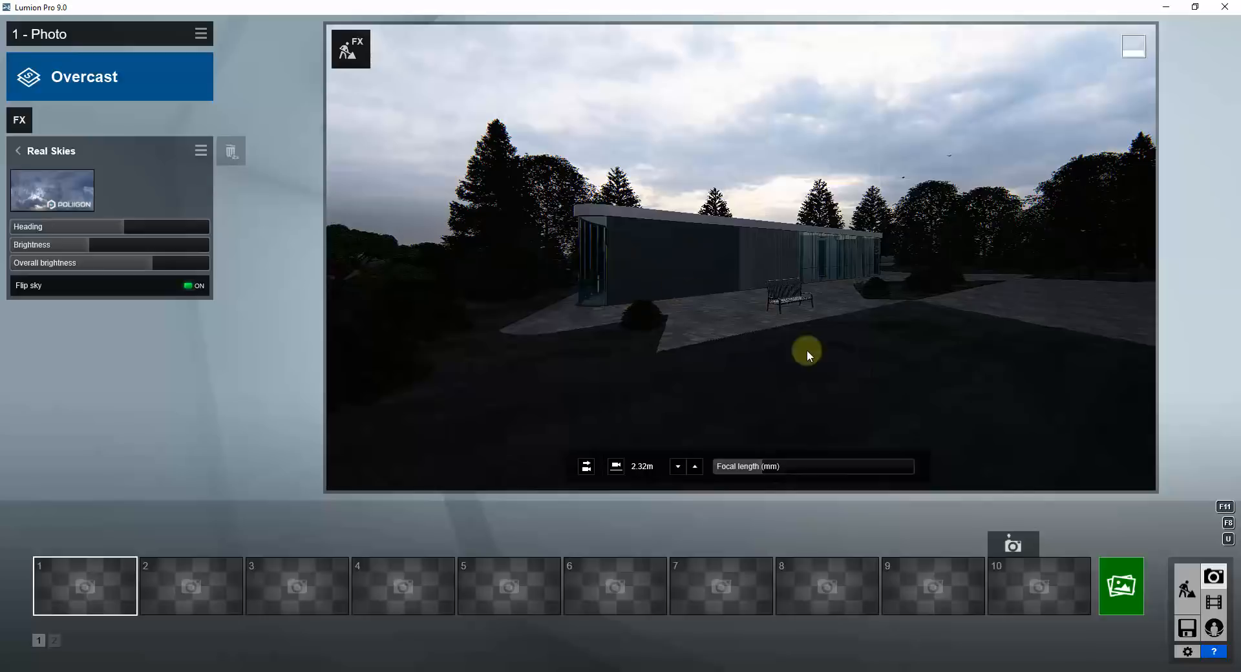
{"action": "right_click_drag", "start_coordinate": [807, 352], "coordinate": [808, 353]}
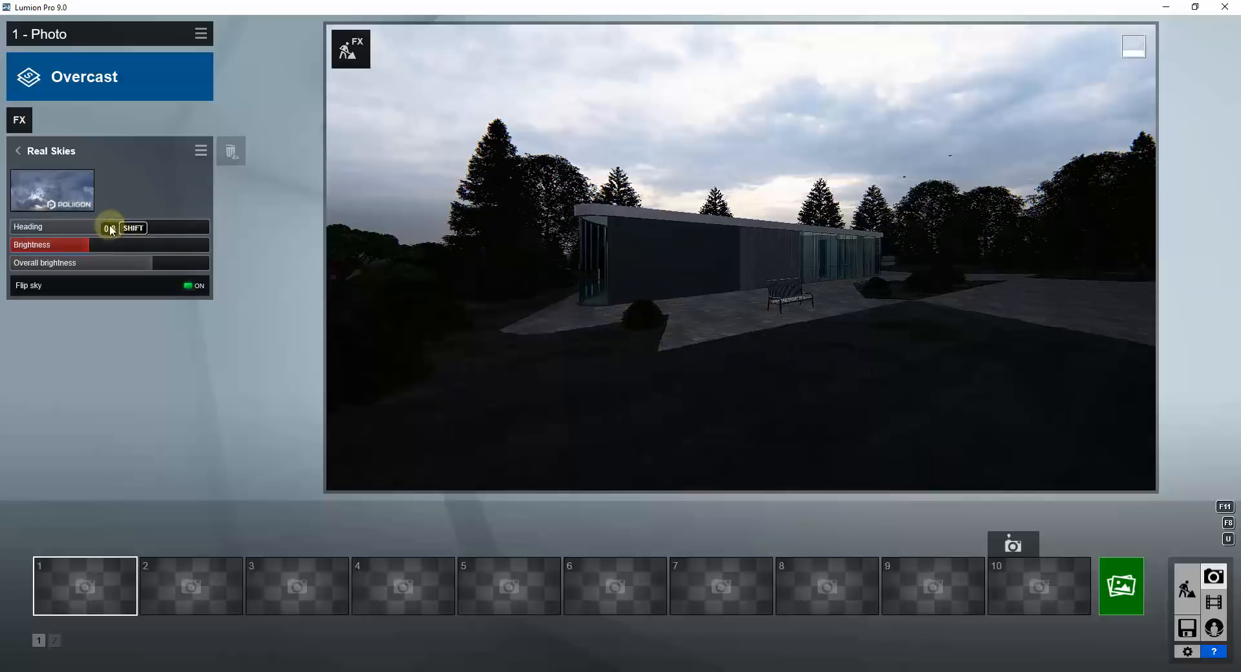
Enable the Exposure effect, raise its exposure to brighten the scene, and store the camera view as photo 1.
{"action": "left_click", "coordinate": [32, 147]}
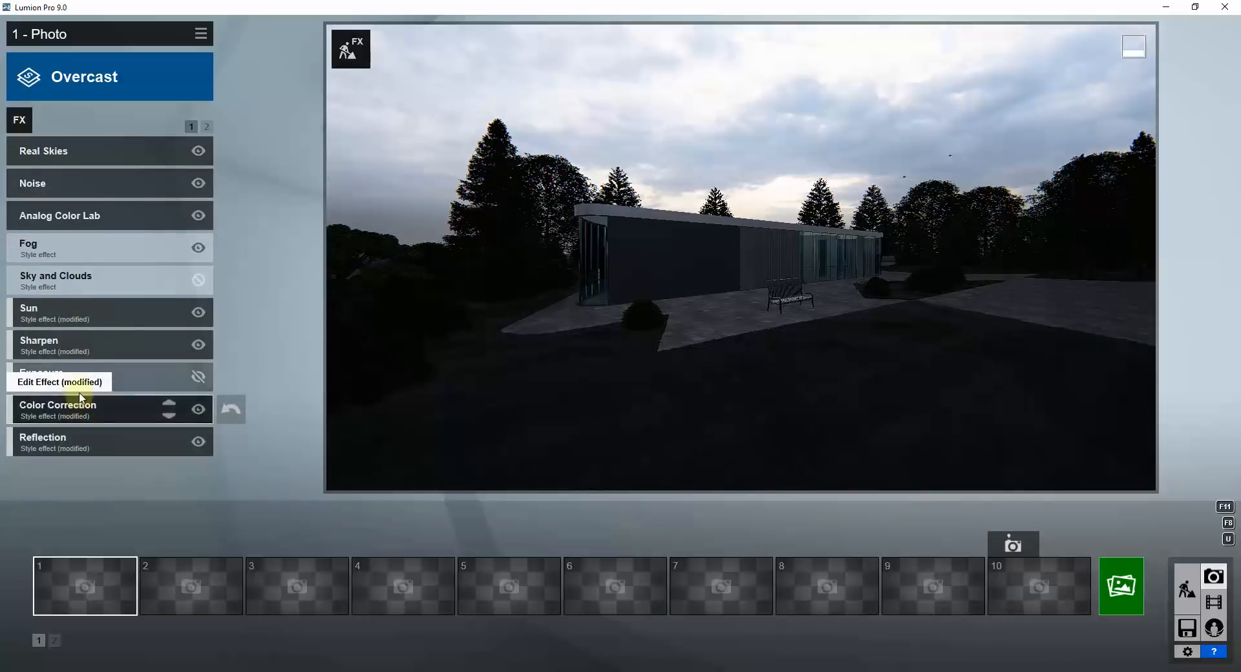
{"action": "left_click", "coordinate": [199, 377]}
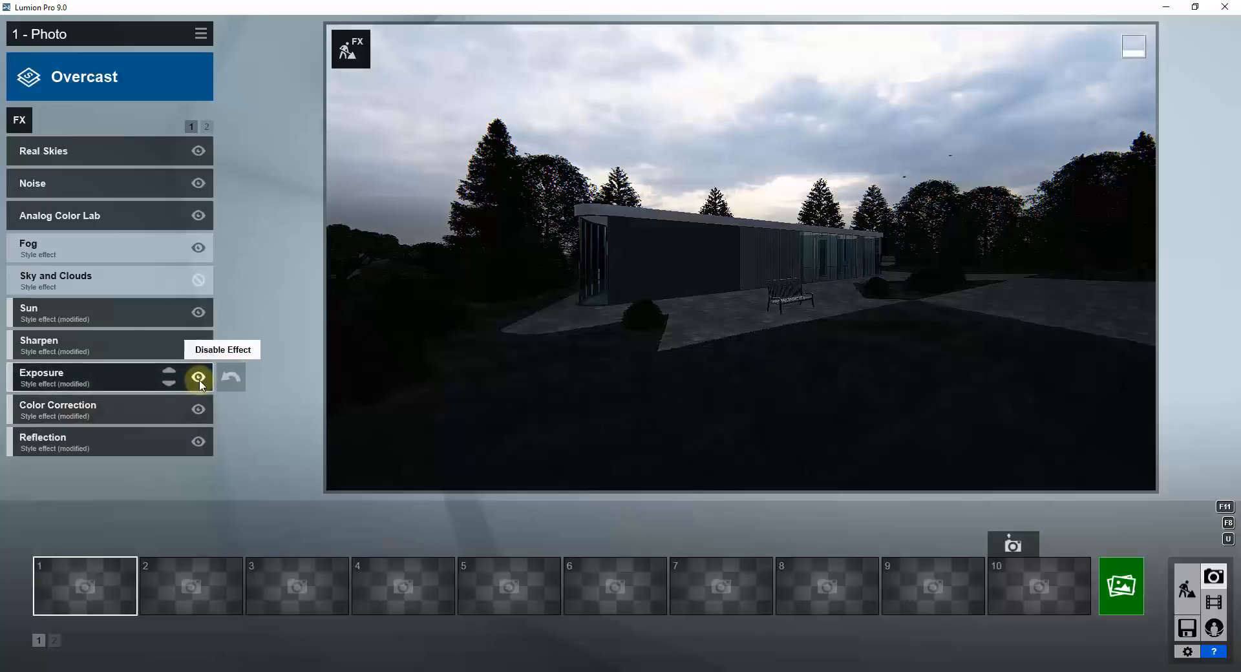
{"action": "left_click", "coordinate": [84, 388]}
{"action": "left_click_drag", "start_coordinate": [107, 181], "coordinate": [128, 180]}
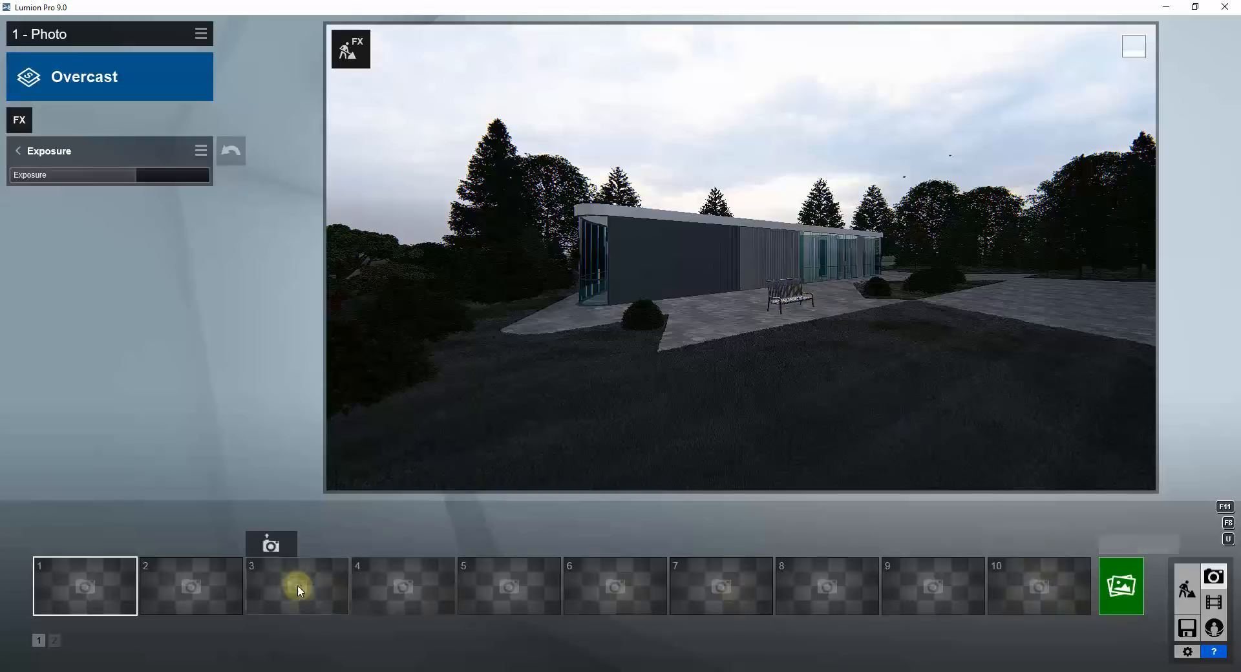
{"action": "left_click", "coordinate": [75, 550]}
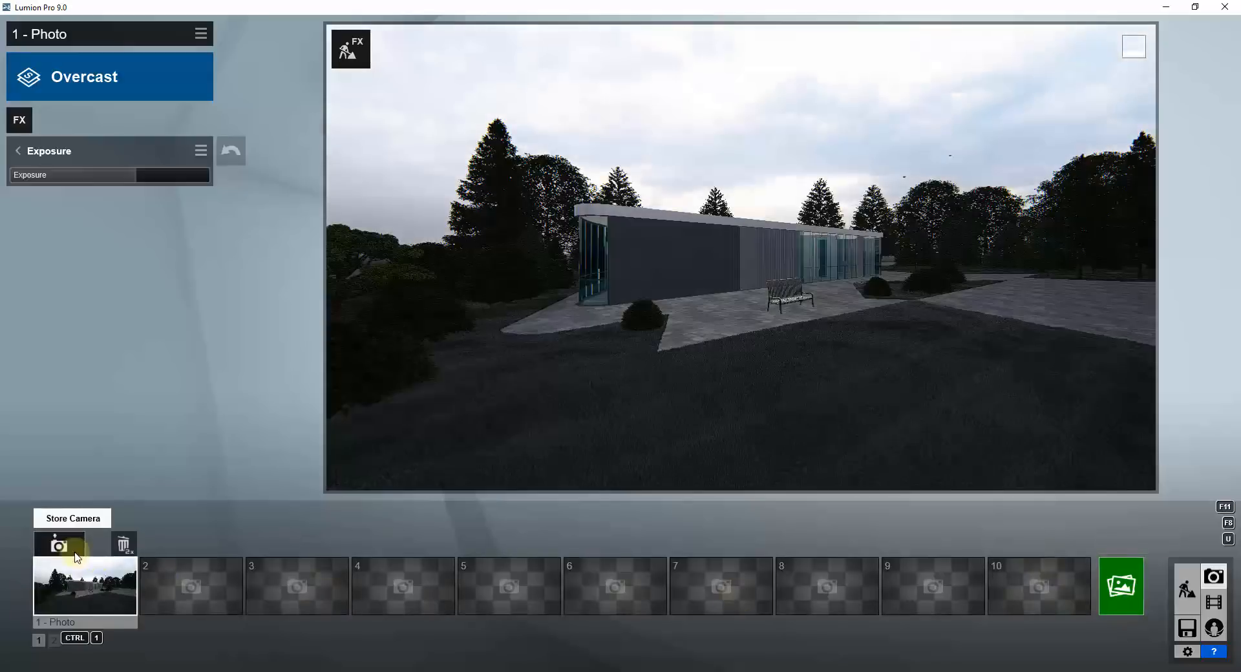
Render the photo at Desktop size, 1920x1080, under a Test file name and compare it with the GlassHouseLandscapes.jpg reference.
{"action": "left_click", "coordinate": [28, 155]}
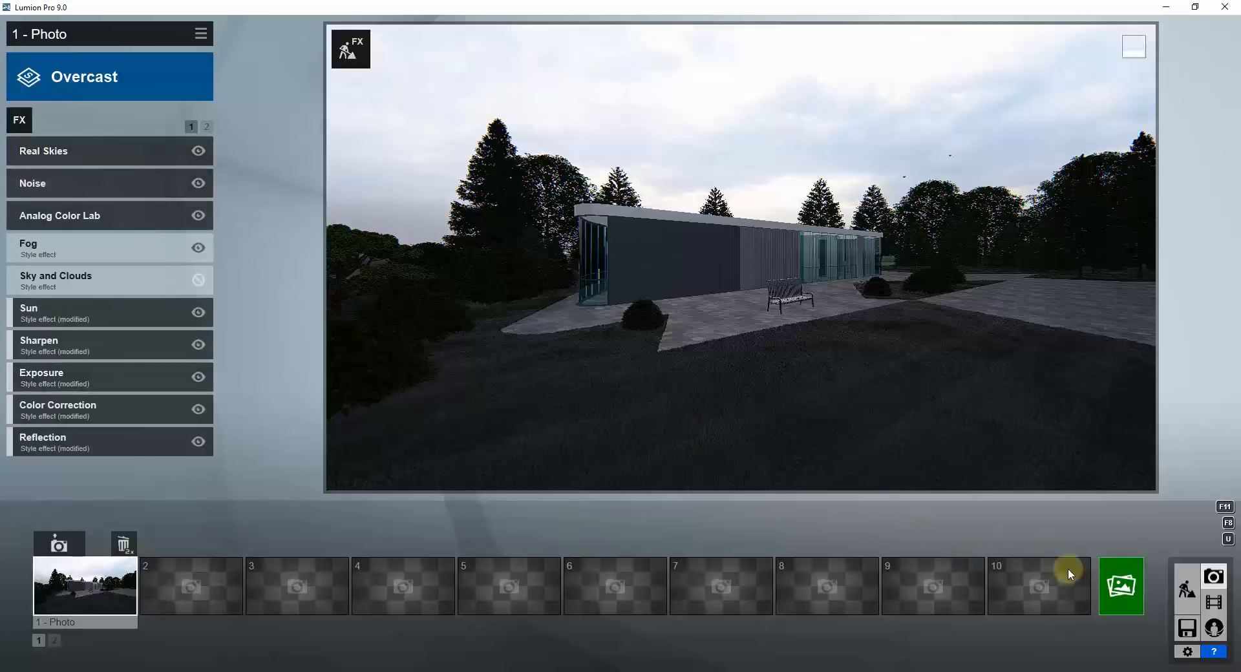
{"action": "left_click", "coordinate": [1122, 587]}
{"action": "left_click", "coordinate": [494, 514]}
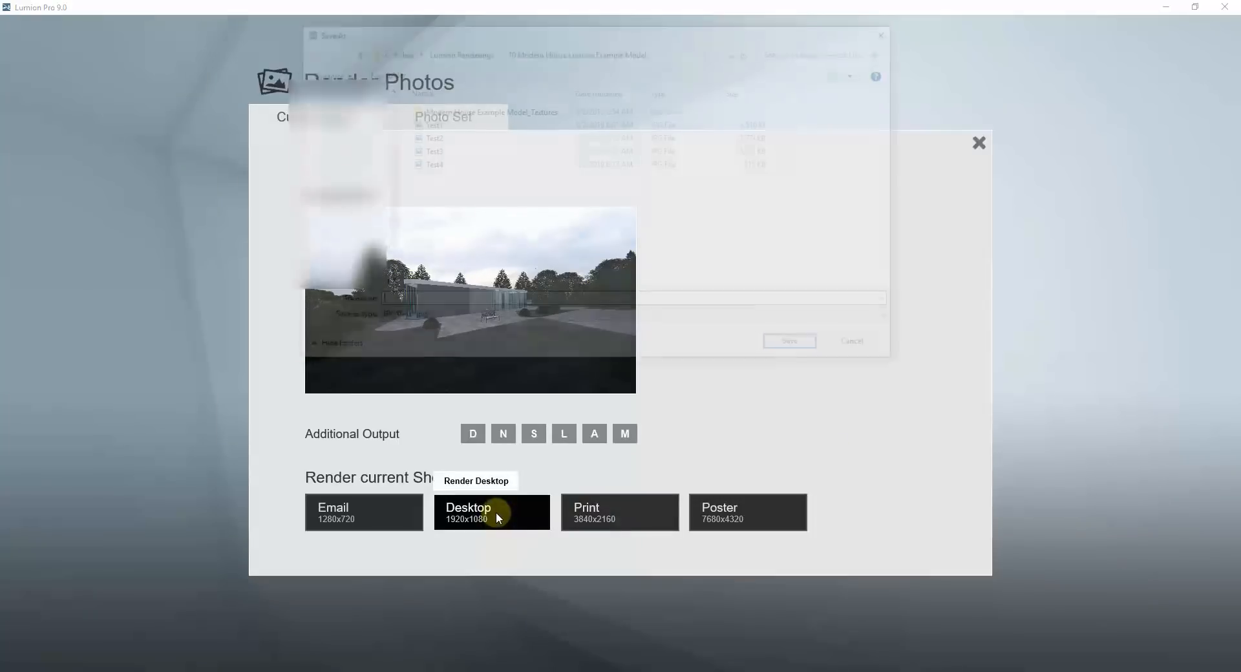
{"action": "type", "text": "Test"}
{"action": "key", "text": "Return"}
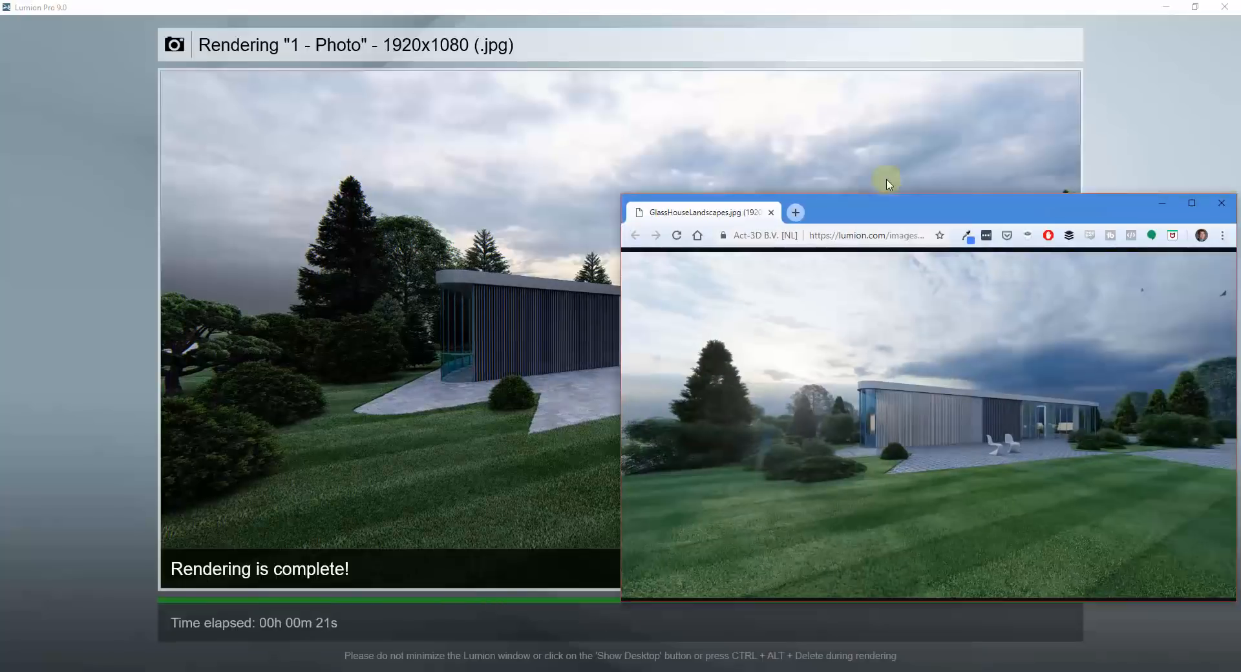
{"action": "left_click_drag", "start_coordinate": [888, 184], "coordinate": [815, 106]}
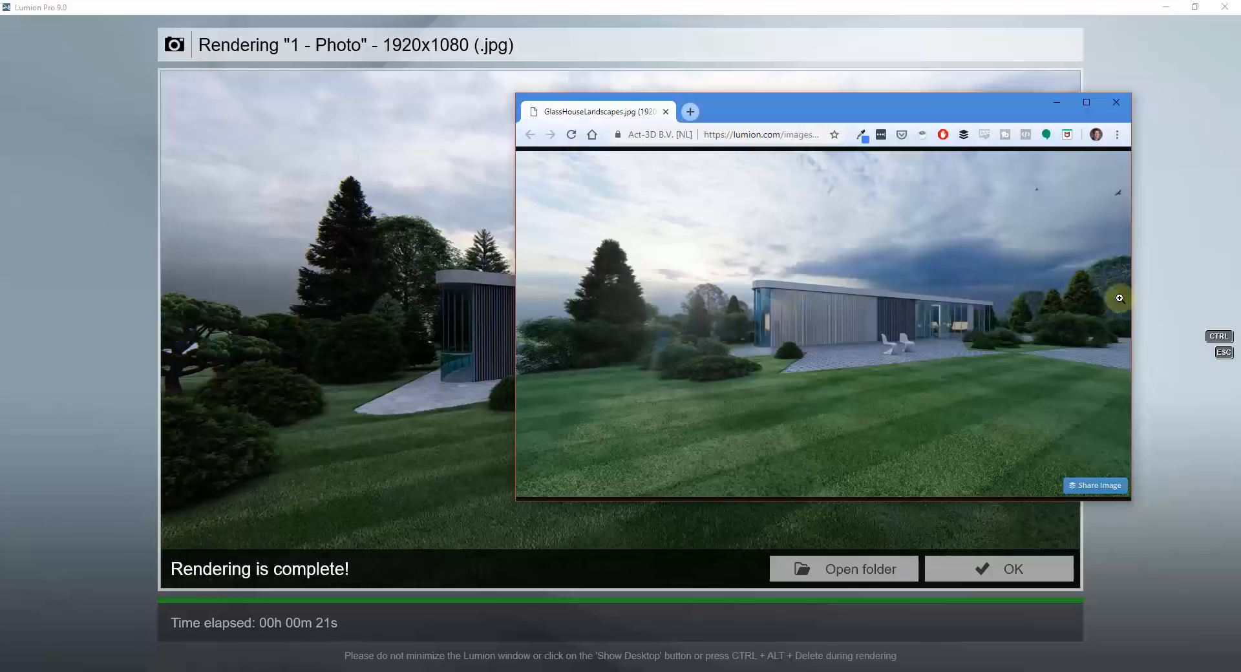
{"action": "left_click_drag", "start_coordinate": [825, 111], "coordinate": [1240, 107]}
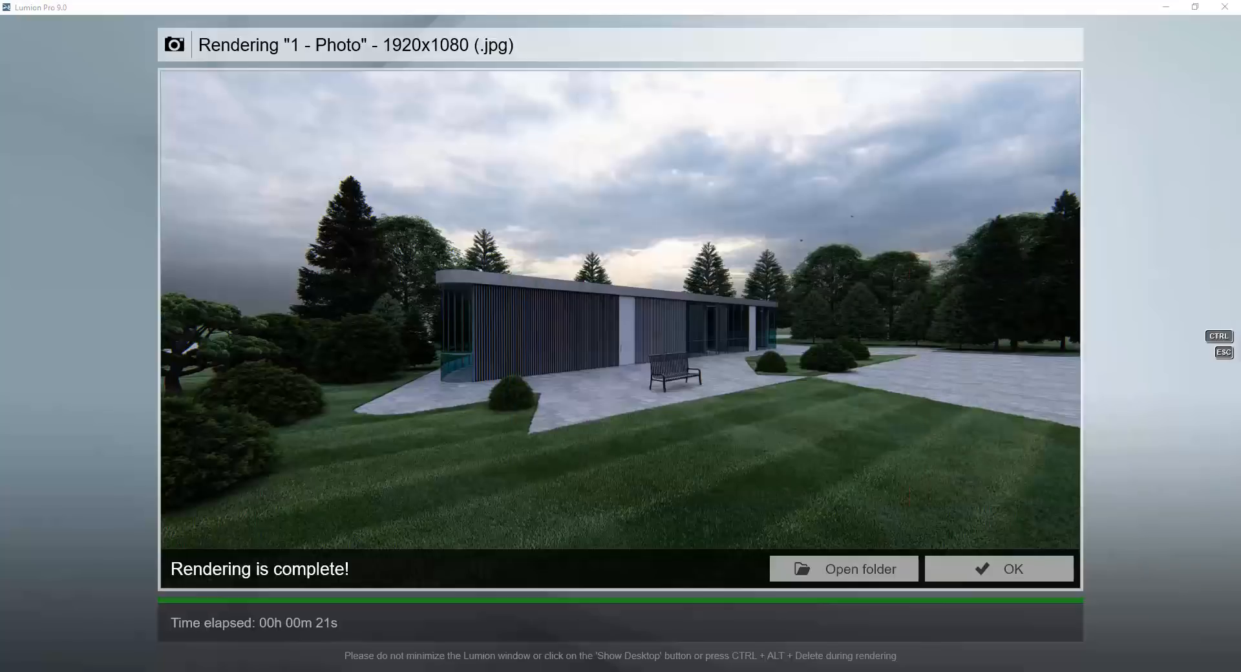